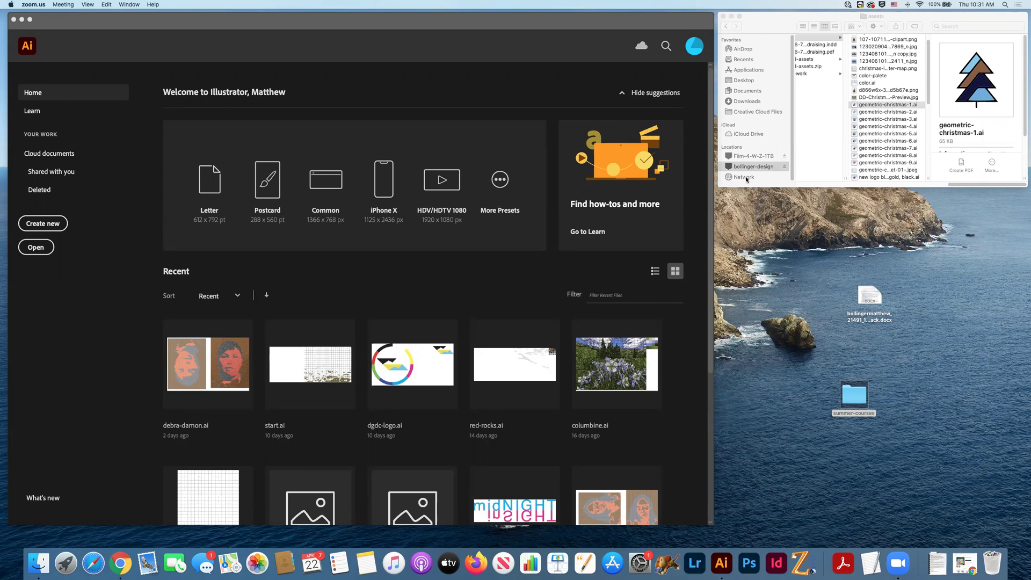
Open project-6-7-postcard-holiday-fundraising.pdf from the project folder in Acrobat and reposition its window on the desktop.
scroll(868, 122, "left", 5)
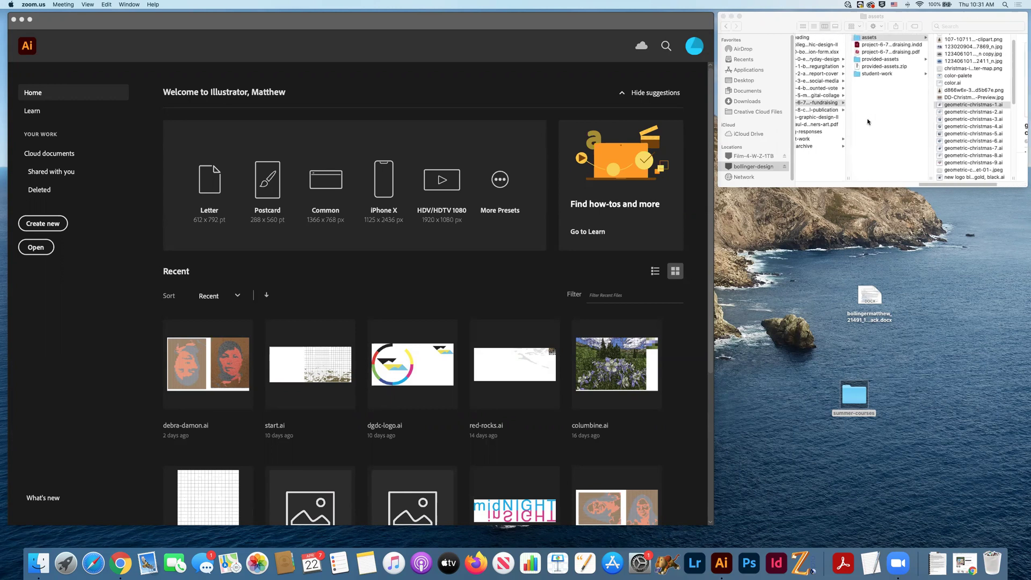
left_click(890, 52)
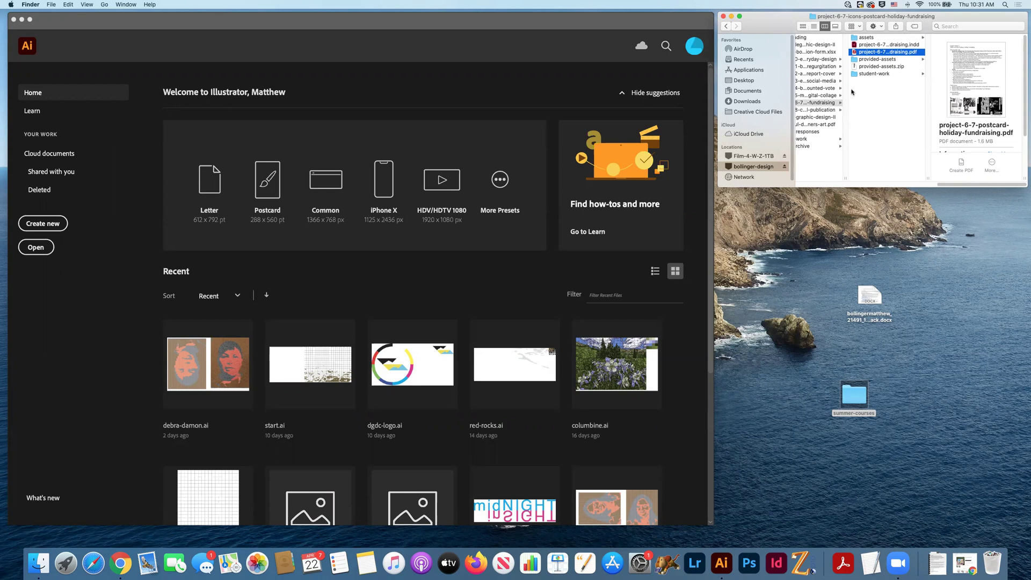
double_click(854, 54)
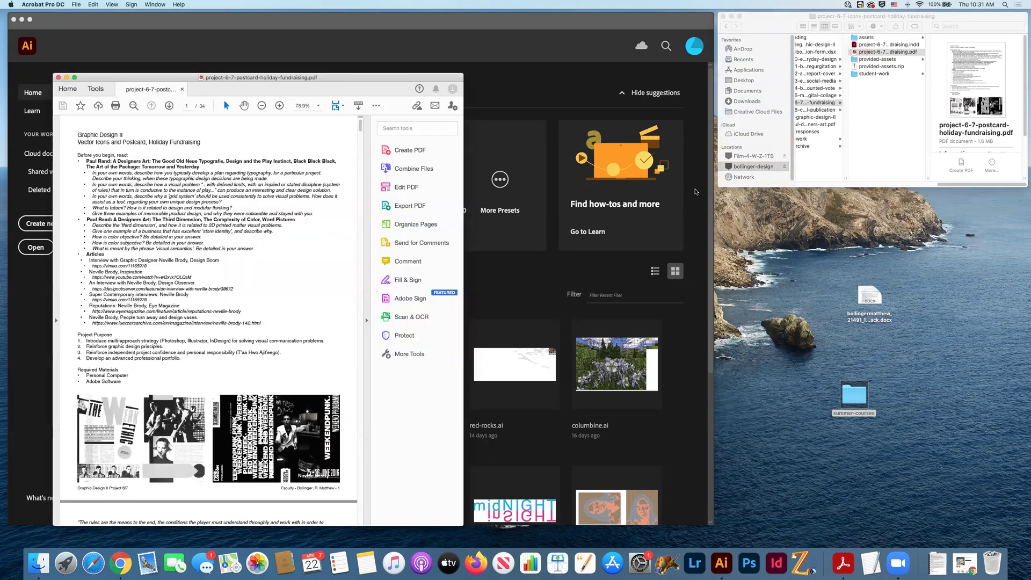
left_click_drag(202, 80, 318, 60)
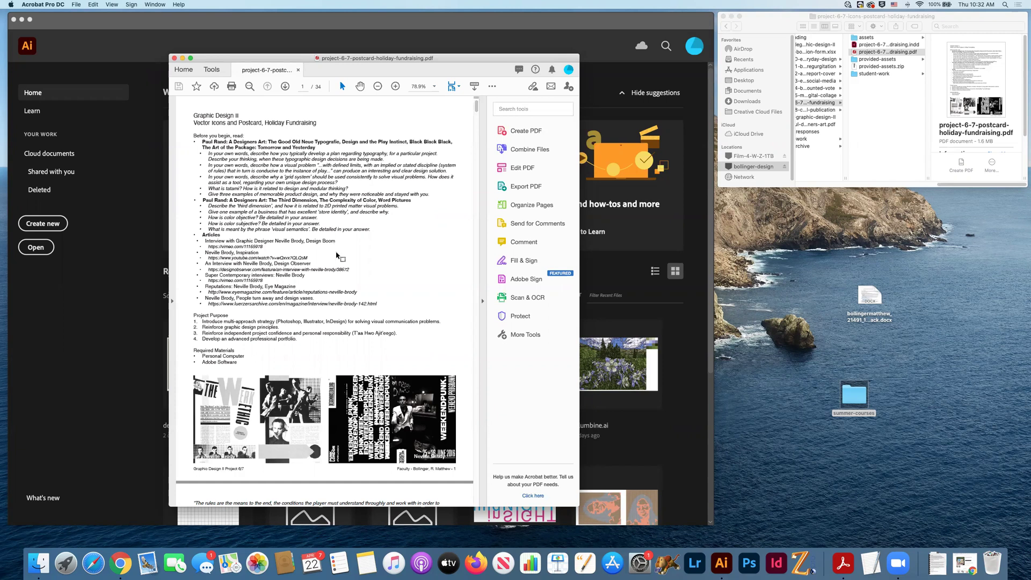
Read the brief's opening page and Project Synopsis, covering the project purpose, required materials, vector icons and holiday fundraising postcard.
scroll(337, 256, "down", 8)
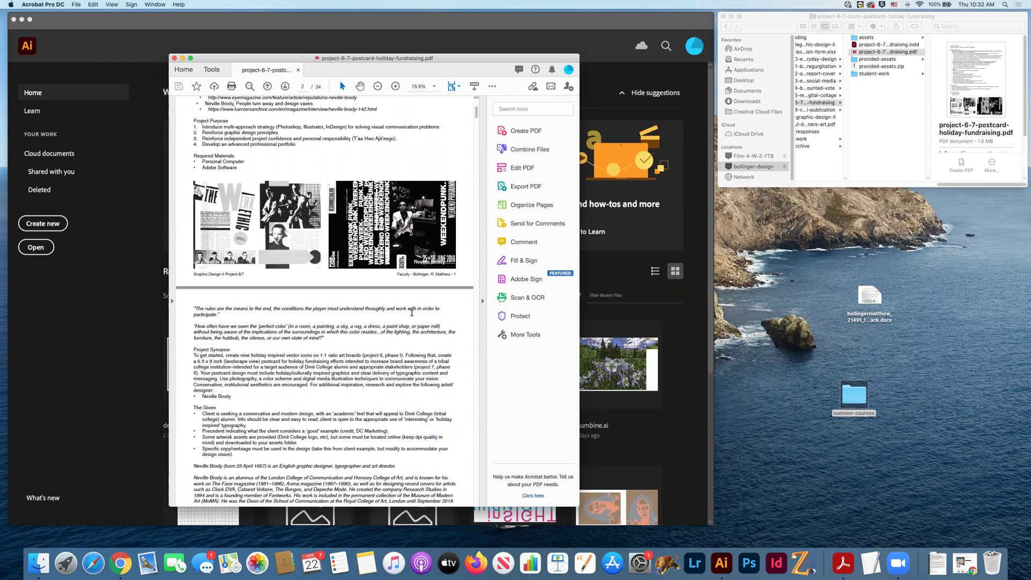
scroll(399, 325, "down", 3)
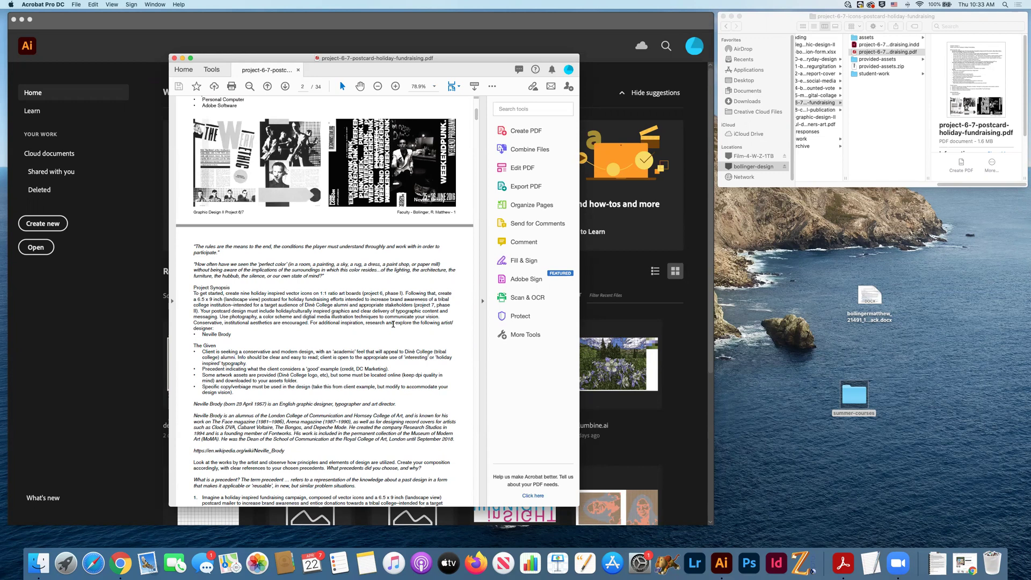
scroll(368, 299, "up", 5)
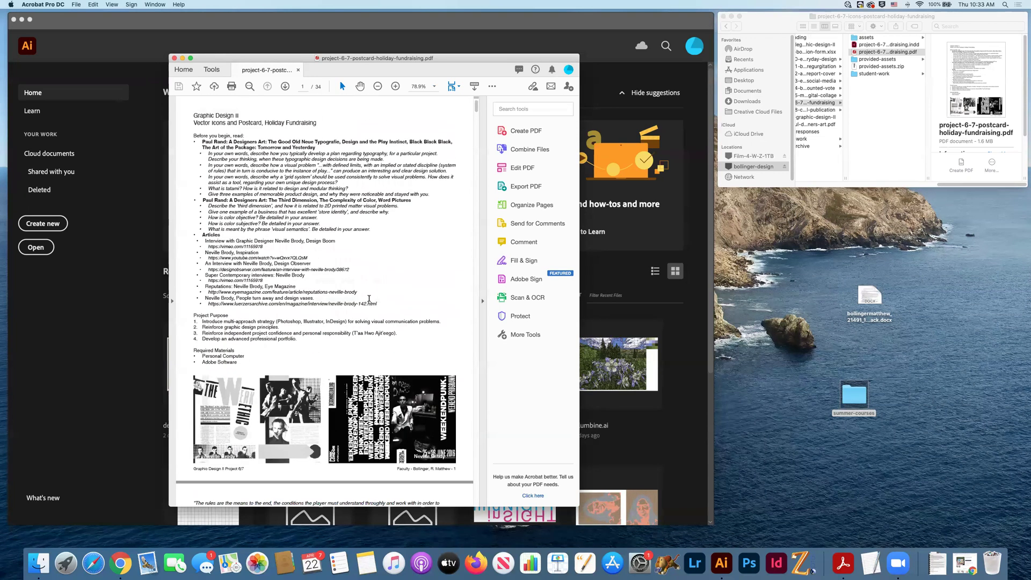
left_click_drag(194, 122, 261, 123)
left_click(248, 123)
left_click(388, 200)
scroll(380, 191, "down", 15)
scroll(376, 188, "up", 5)
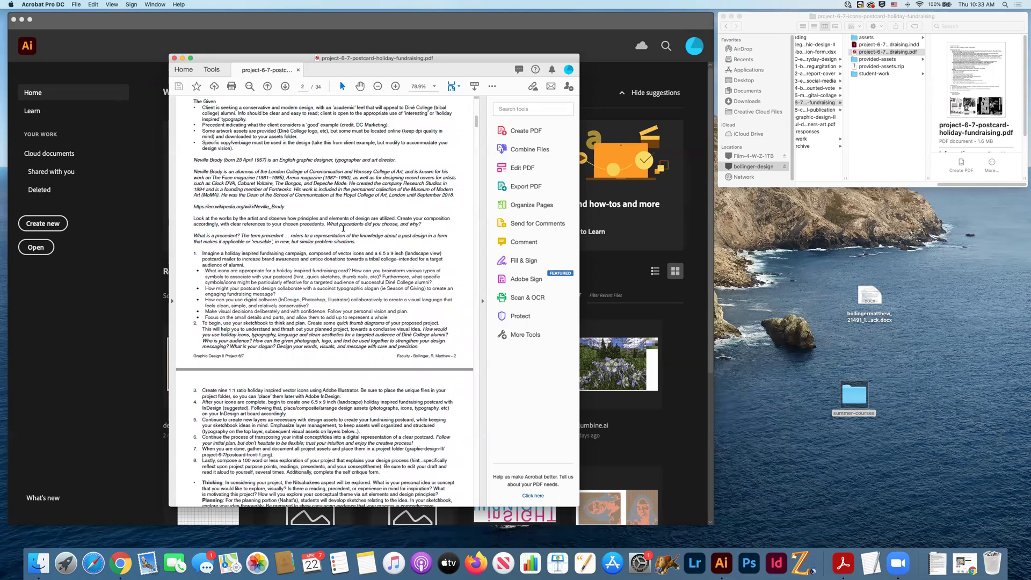
scroll(349, 226, "up", 3)
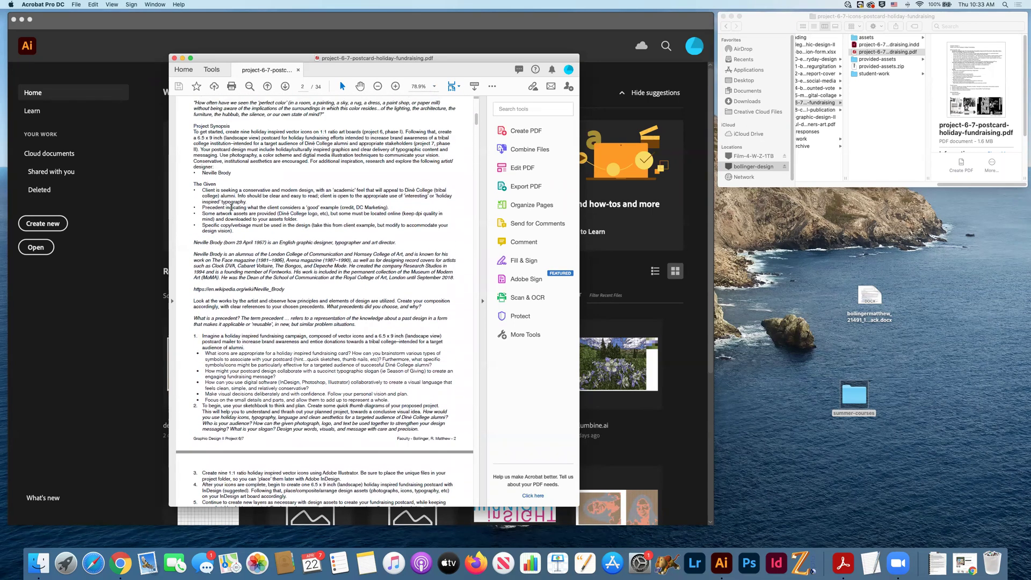
scroll(233, 207, "up", 1)
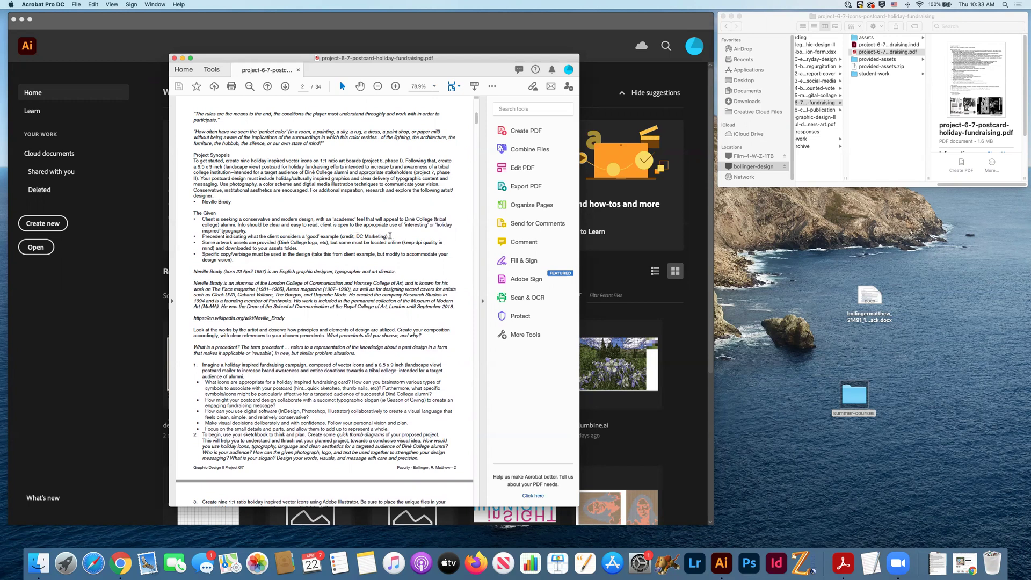
Examine The Given section, including the client precedent, and the postcard size in the first numbered instruction.
left_click_drag(388, 236, 400, 243)
left_click(313, 238)
scroll(317, 327, "down", 1)
scroll(319, 330, "down", 5)
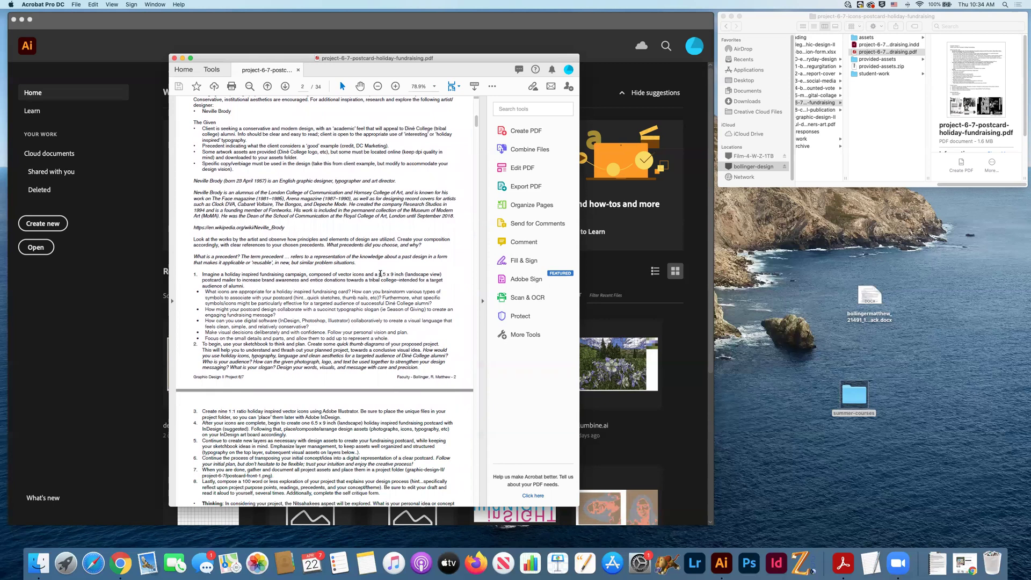
left_click_drag(378, 275, 393, 275)
left_click(385, 281)
scroll(278, 297, "down", 3)
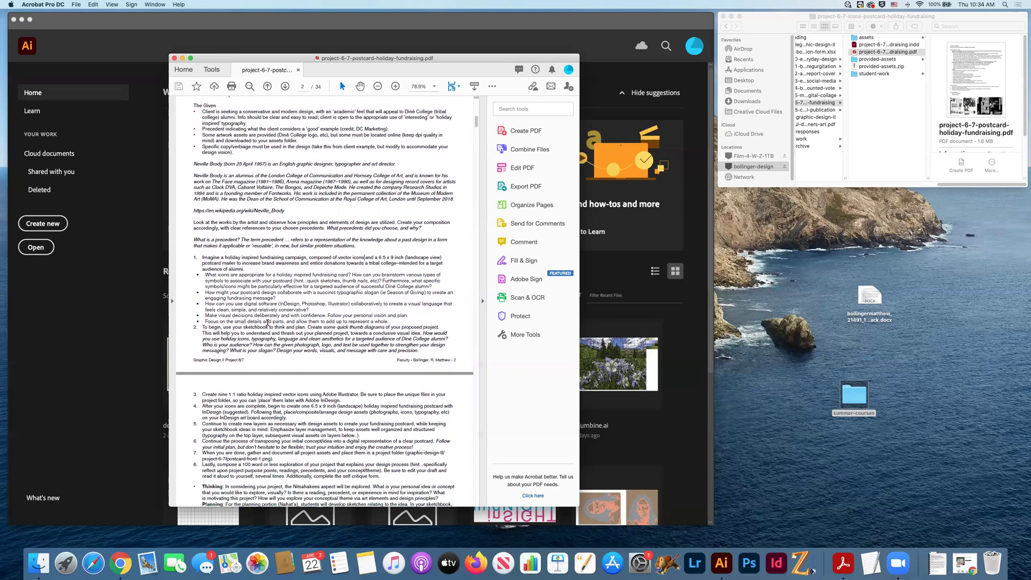
Review the remaining numbered instructions and the full-credit requirements for projects 6 and 7, rechecking the synopsis in between.
scroll(253, 378, "down", 2)
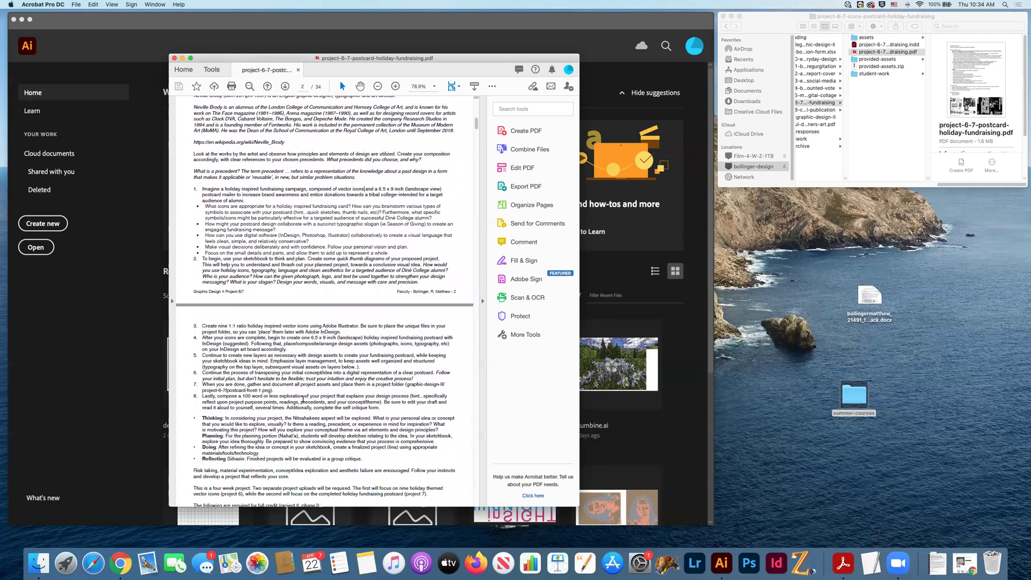
scroll(302, 401, "down", 10)
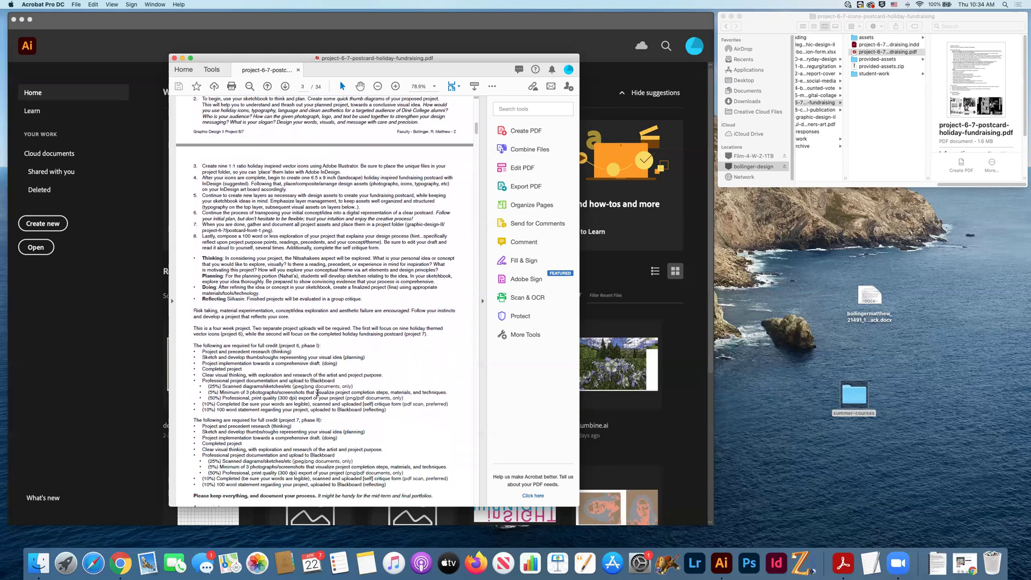
scroll(317, 394, "down", 3)
scroll(359, 410, "down", 4)
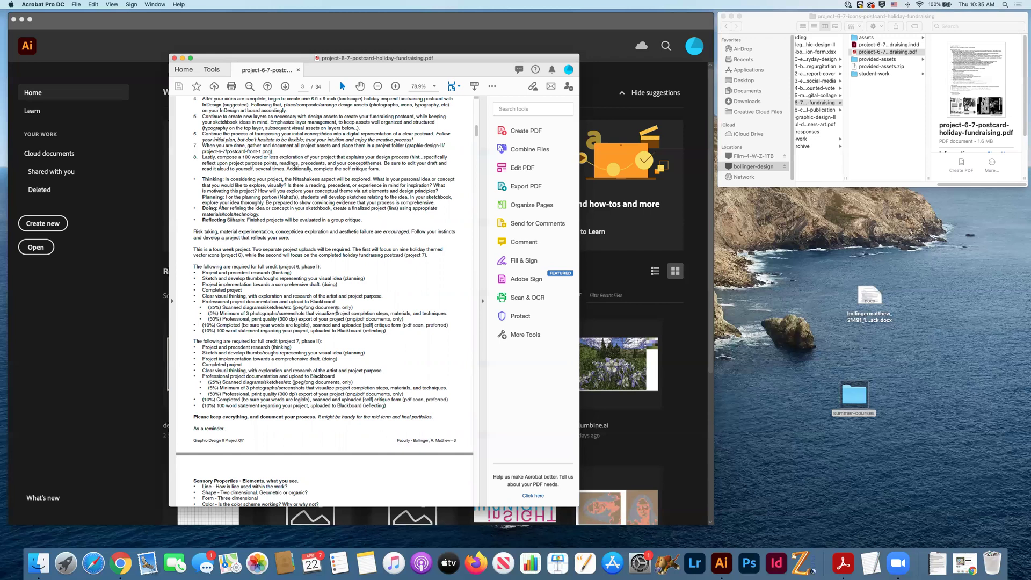
scroll(336, 310, "up", 20)
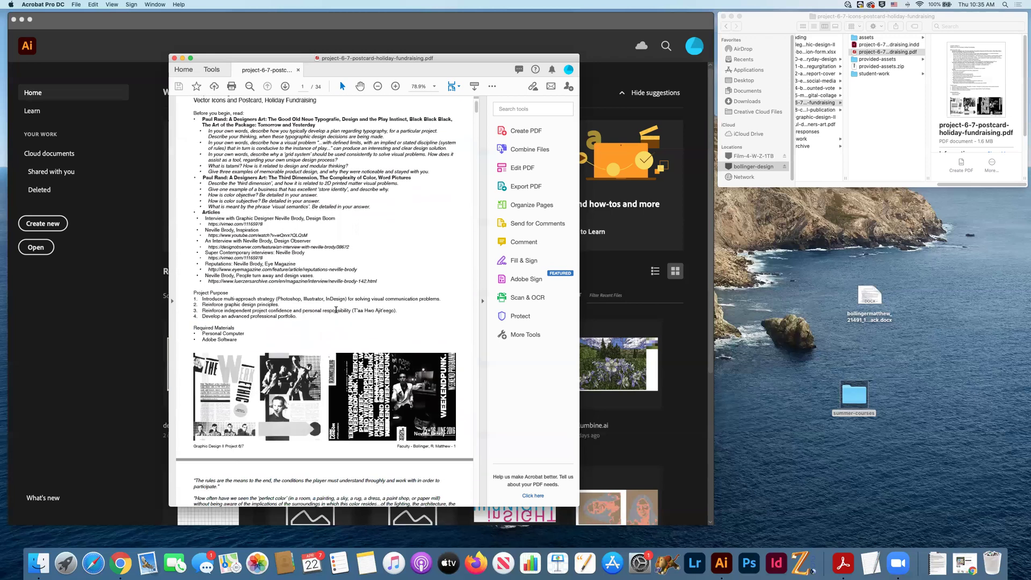
scroll(337, 312, "down", 5)
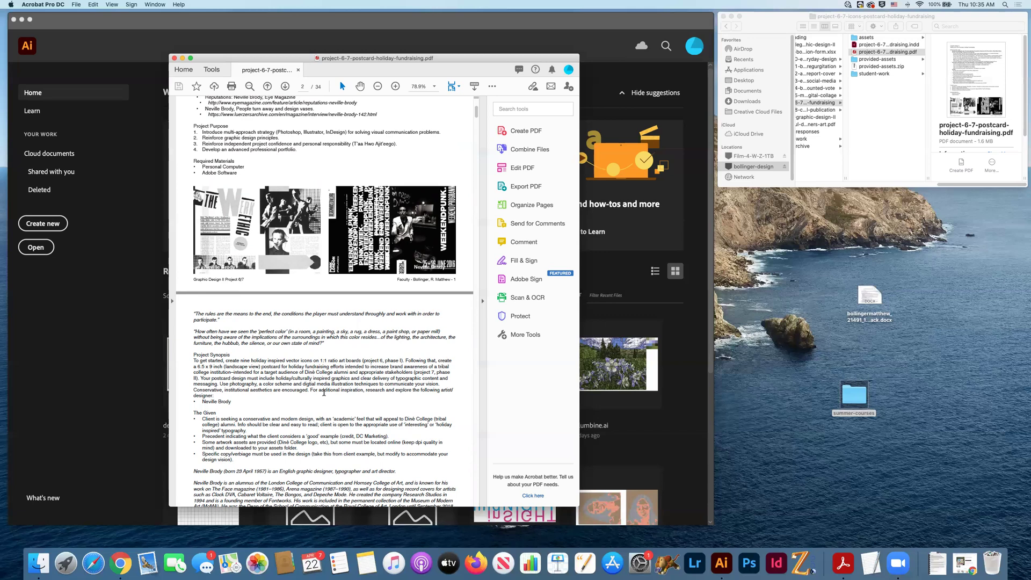
scroll(324, 392, "down", 10)
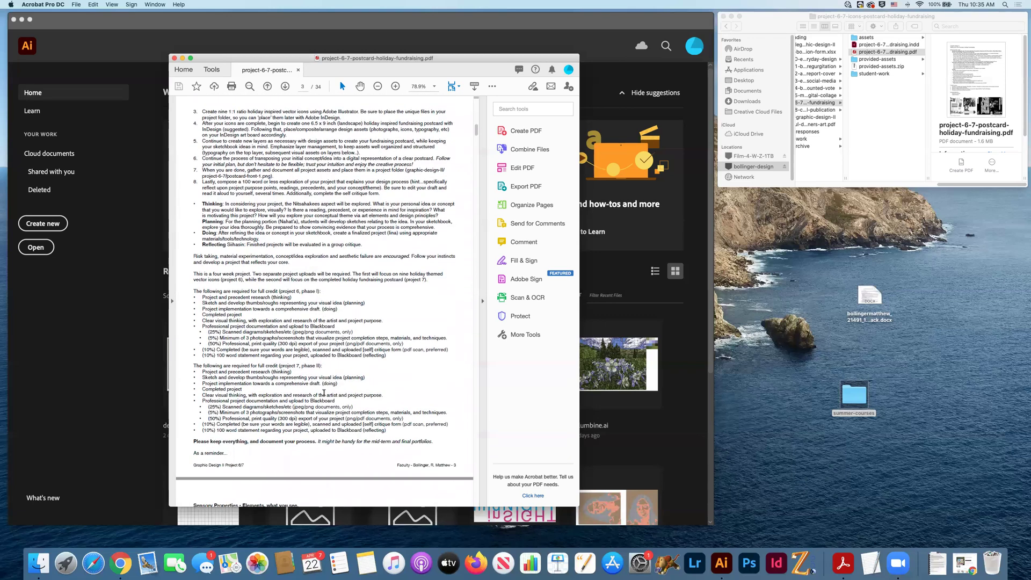
scroll(323, 392, "down", 3)
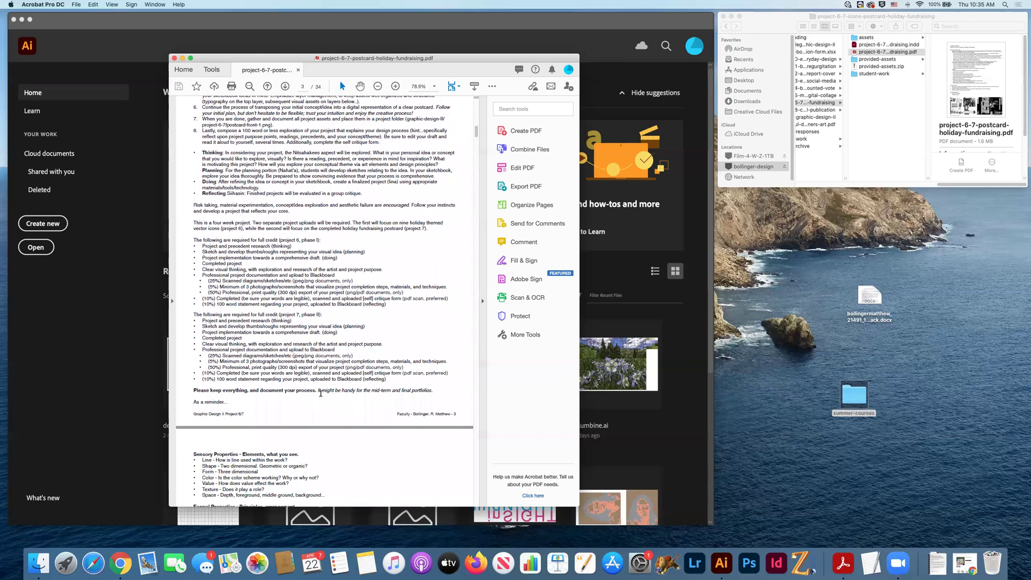
Compare the brief's example color palette, geometric holiday vector icons, client postcard and example fundraising postcard.
scroll(320, 393, "down", 15)
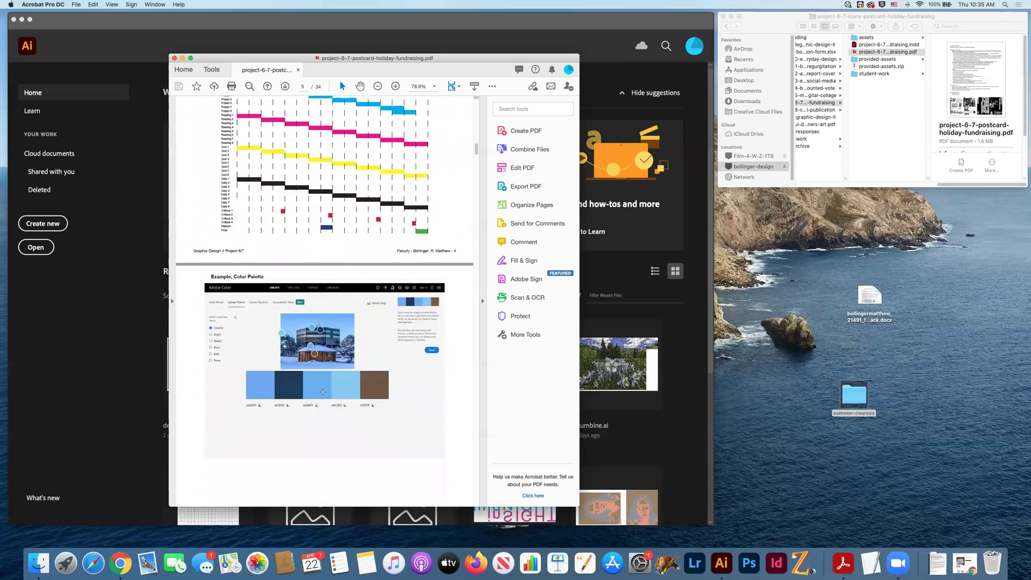
scroll(323, 392, "down", 20)
scroll(323, 394, "up", 3)
scroll(323, 393, "down", 1)
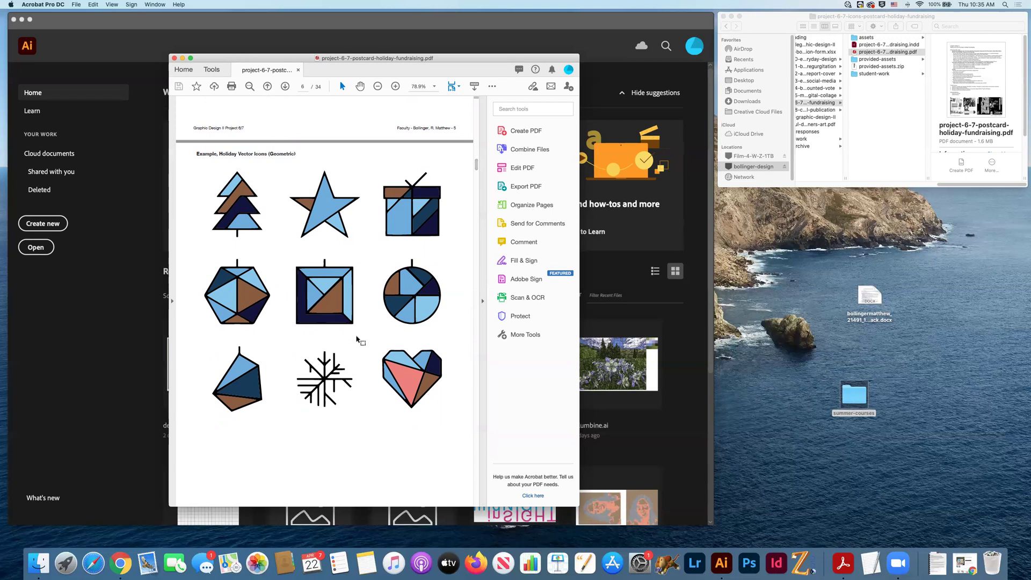
scroll(395, 346, "down", 3)
scroll(395, 346, "down", 7)
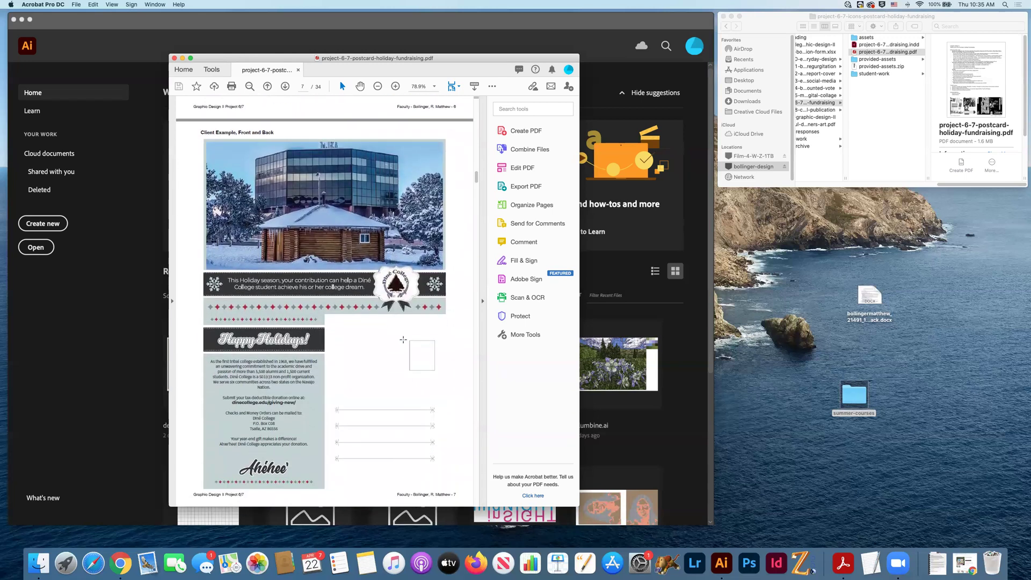
scroll(403, 339, "up", 1)
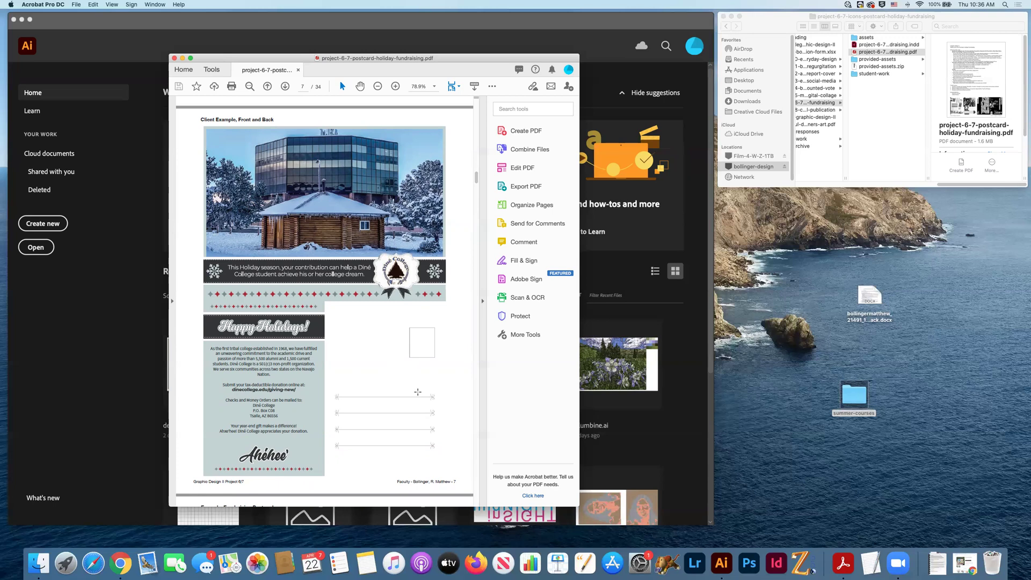
scroll(418, 391, "down", 7)
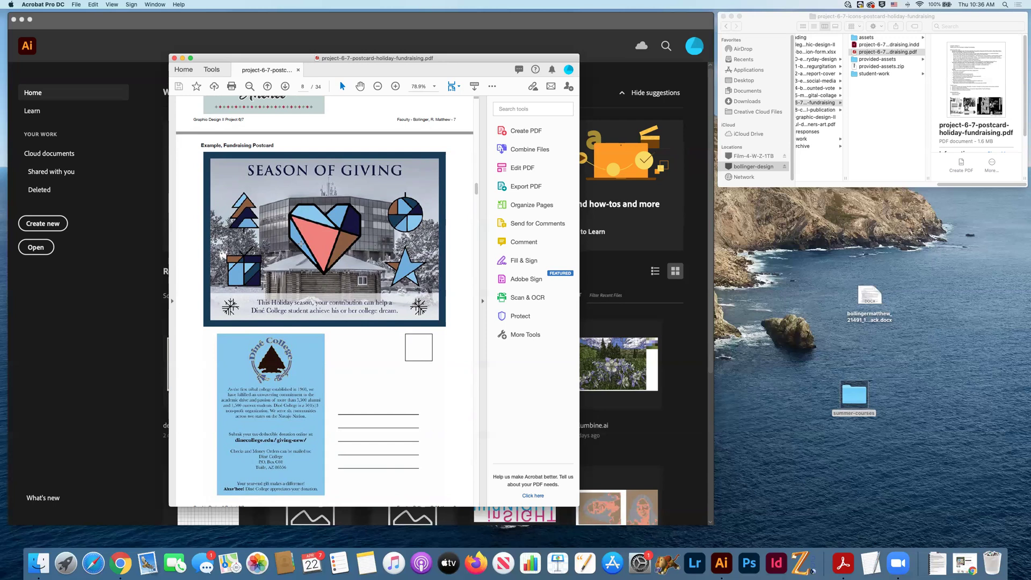
scroll(324, 232, "up", 8)
scroll(301, 246, "down", 6)
scroll(311, 250, "down", 3)
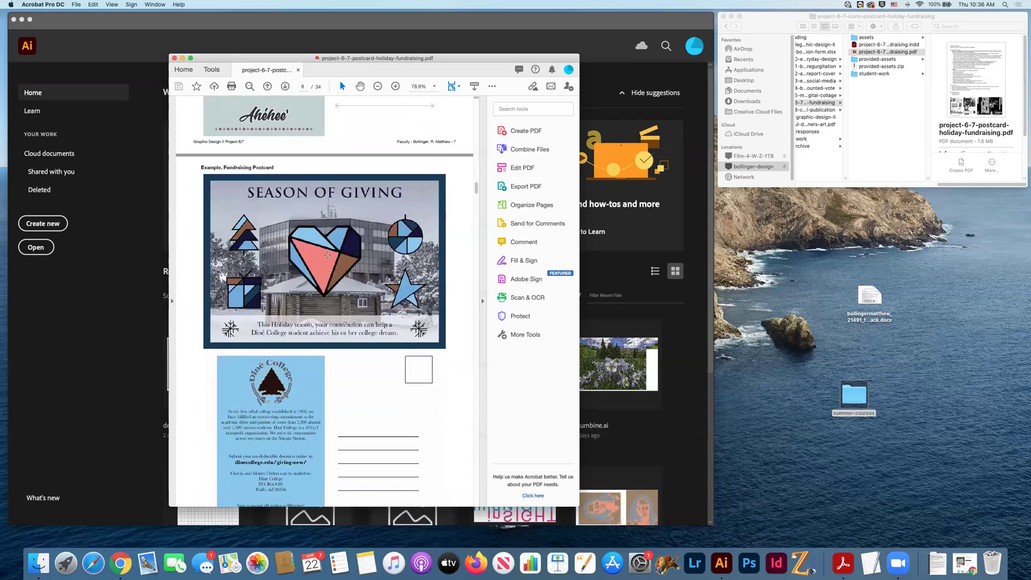
scroll(265, 276, "up", 15)
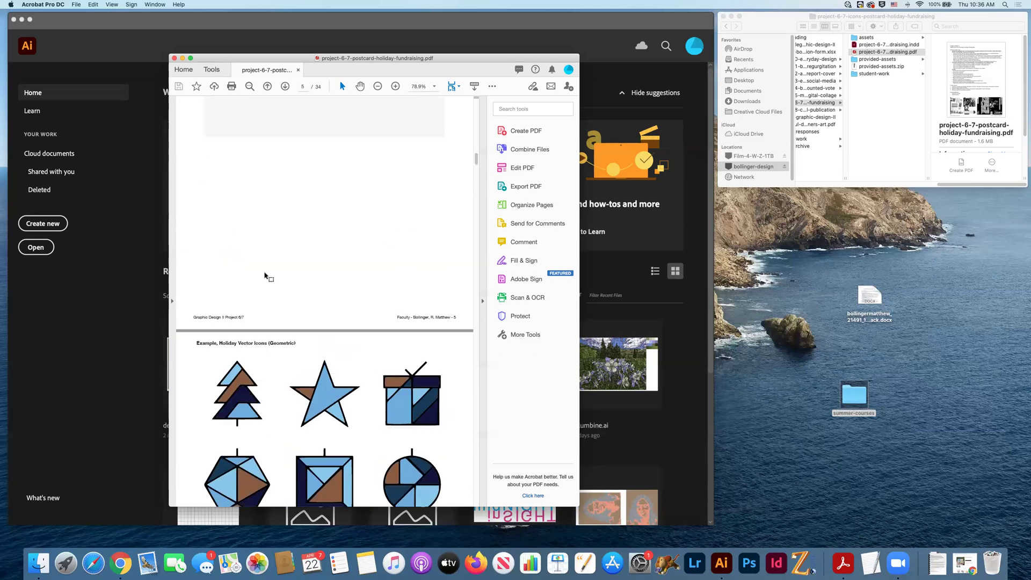
scroll(265, 276, "up", 3)
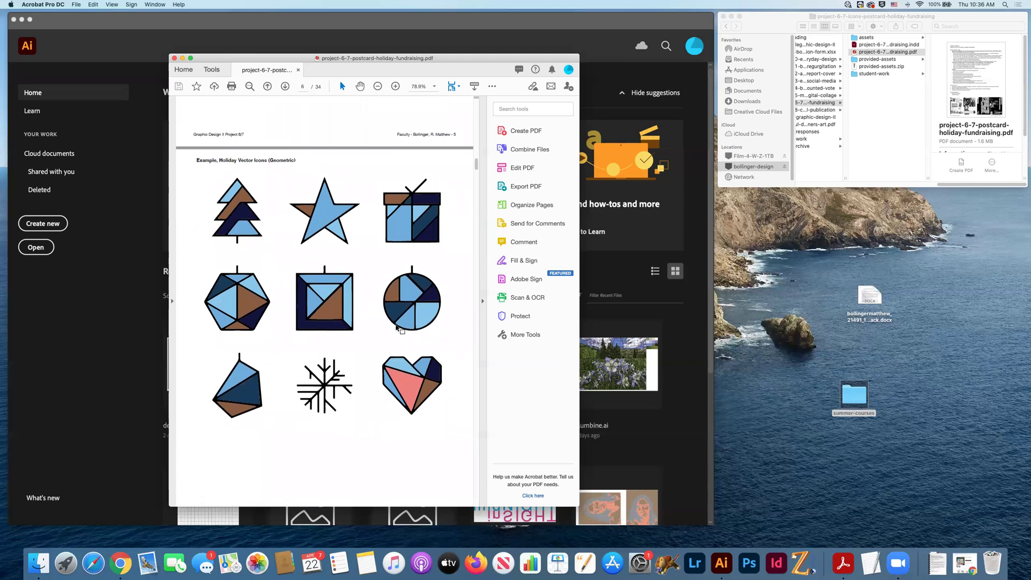
Examine the example postcard's grid-based layout screenshots up to the Neville Brody interview, and return to the brief's first page.
scroll(460, 378, "down", 15)
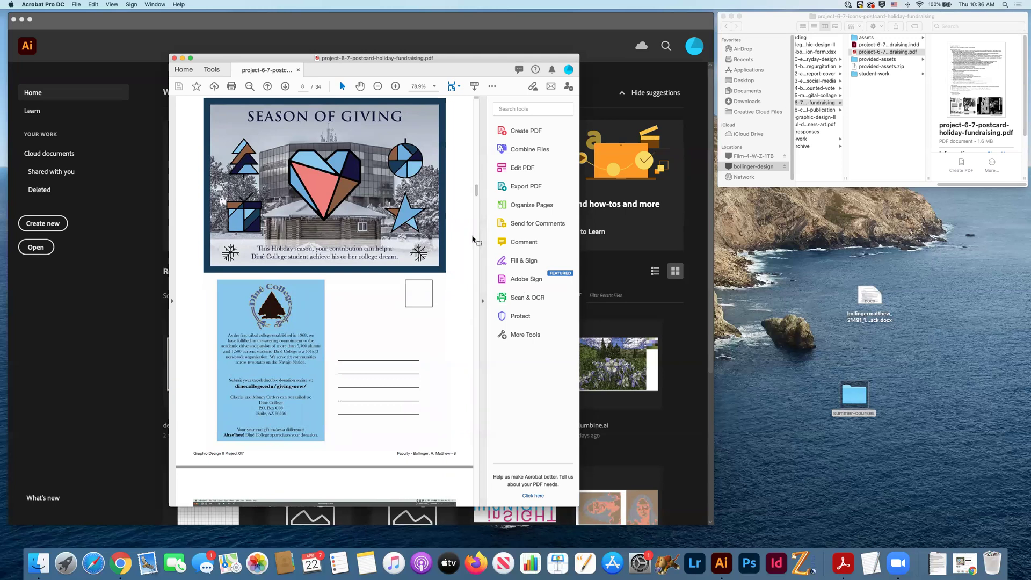
scroll(462, 294, "down", 5)
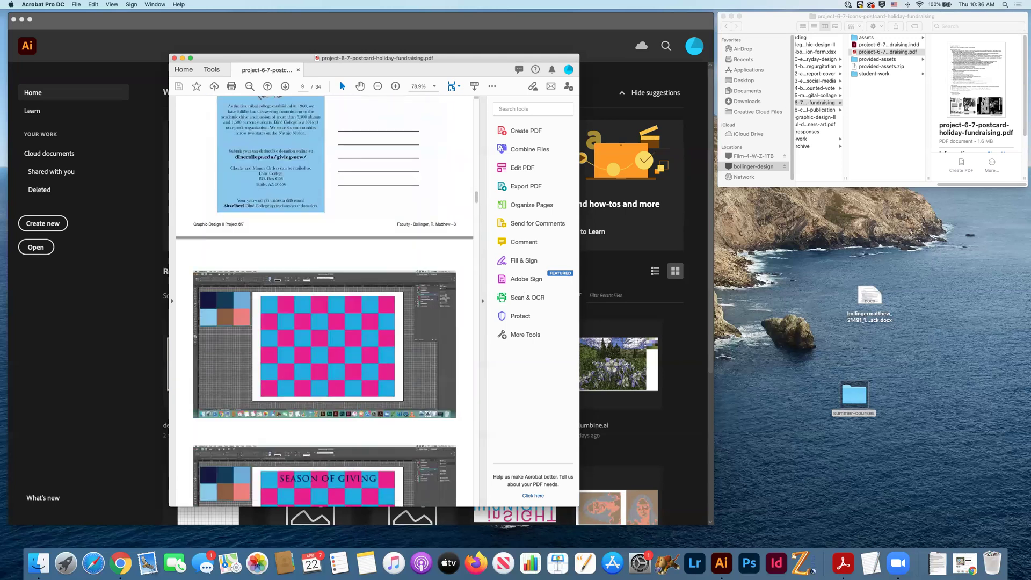
scroll(446, 297, "down", 3)
scroll(443, 297, "down", 3)
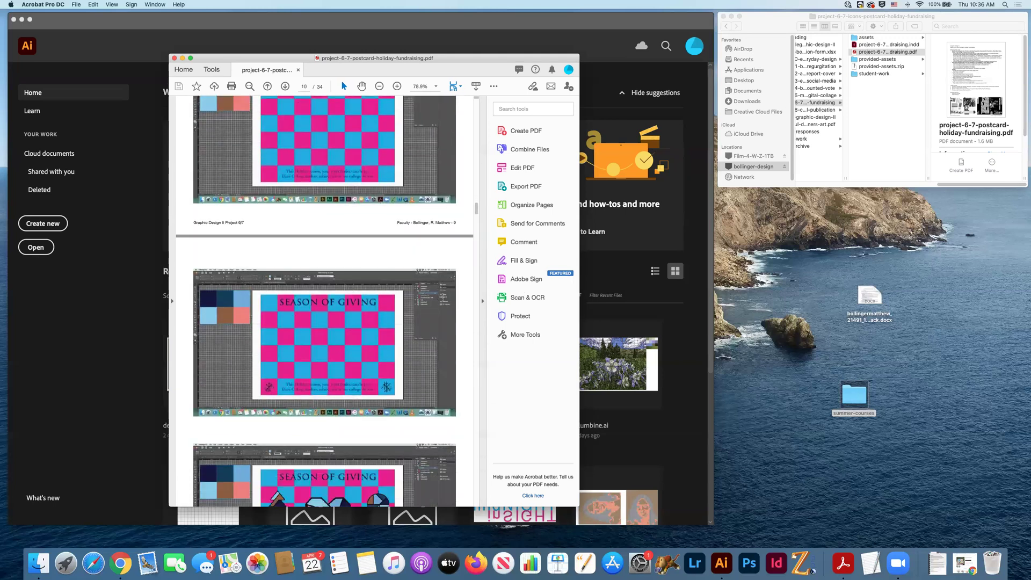
scroll(443, 297, "down", 5)
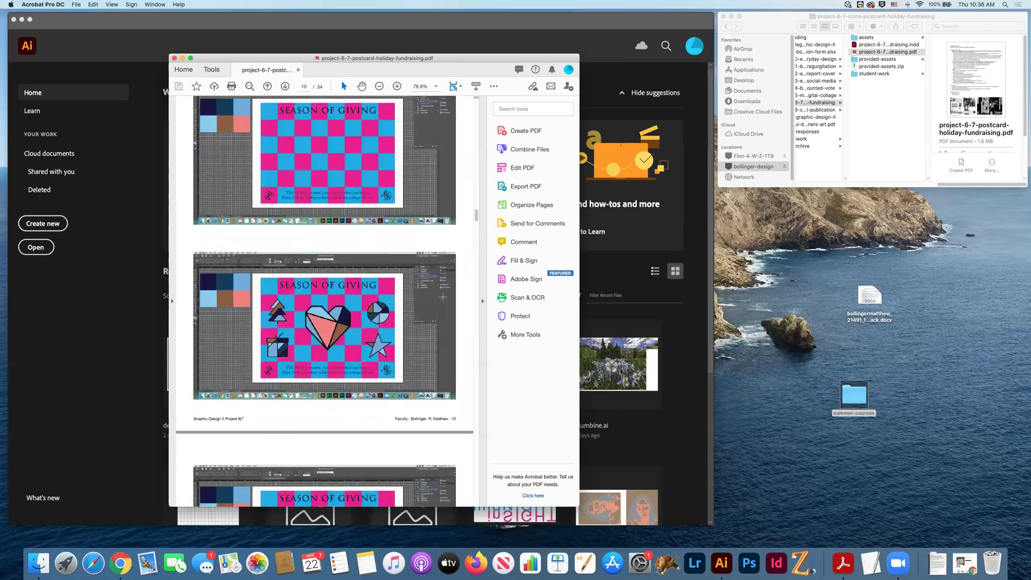
scroll(443, 297, "down", 2)
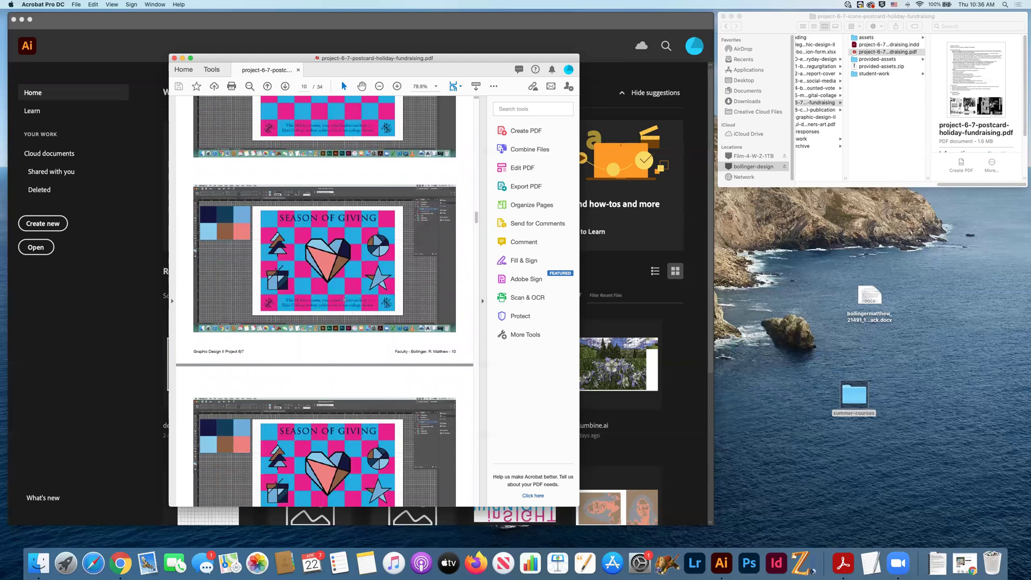
scroll(387, 293, "down", 10)
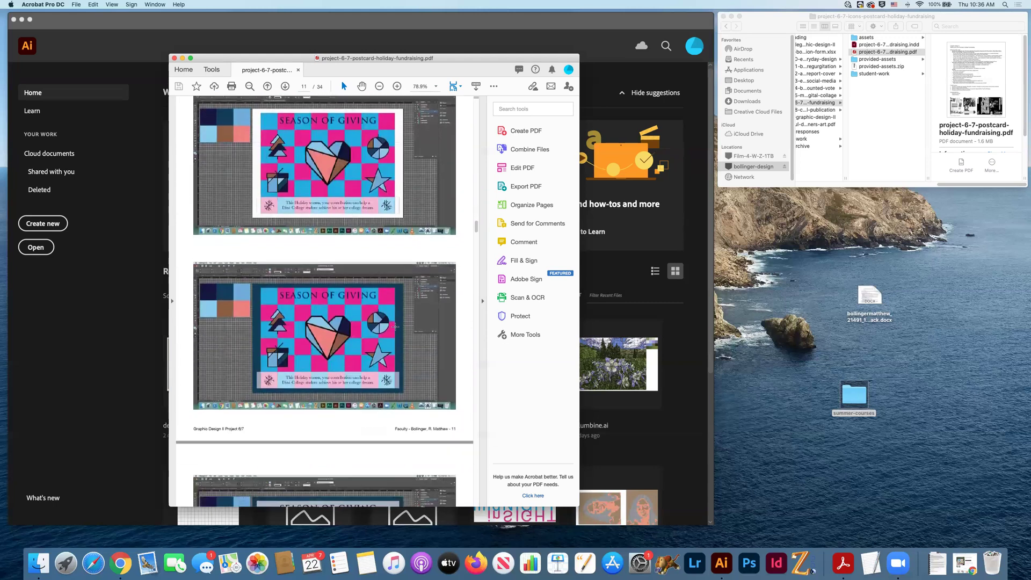
scroll(397, 330, "down", 10)
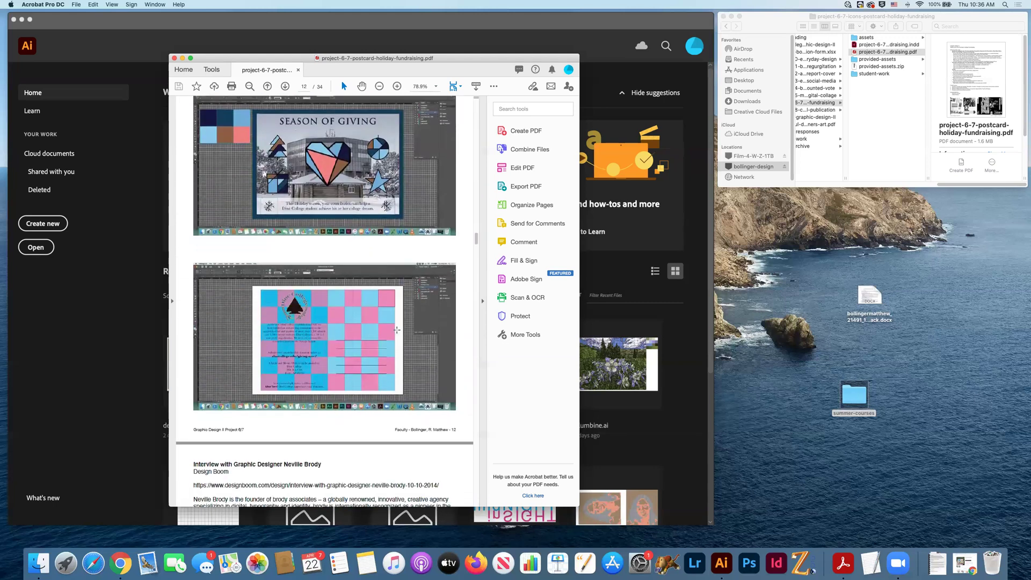
scroll(396, 330, "up", 20)
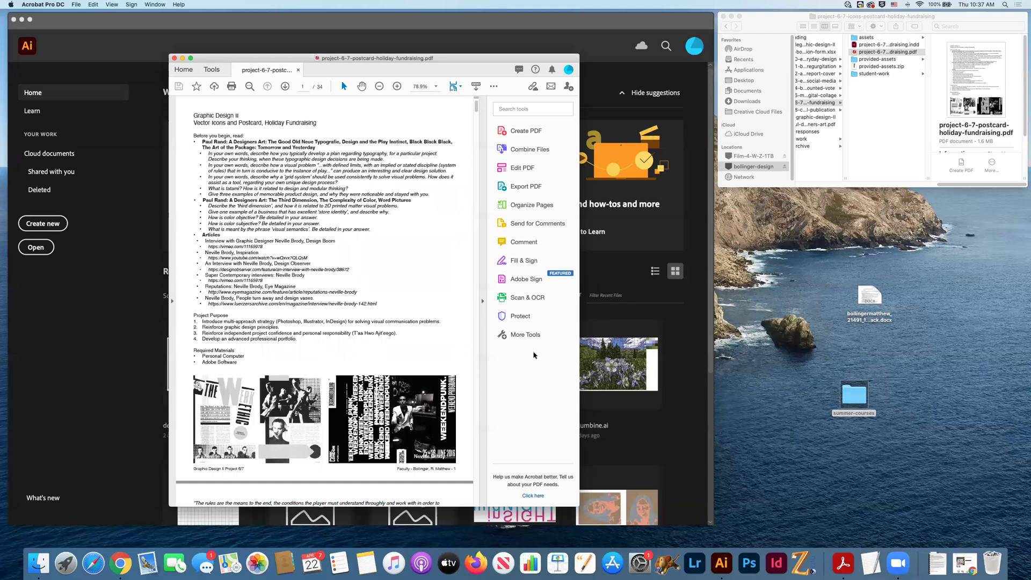
Switch to Finder, open the project-6-7 fundraising folder inside graphic-design-II, and preview the brief PDF.
left_click(793, 54)
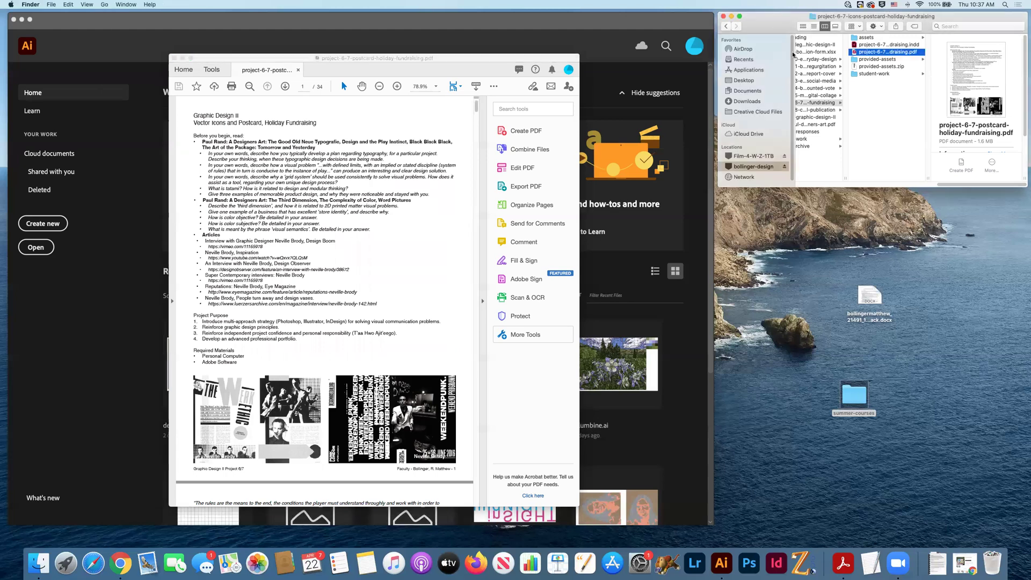
scroll(843, 90, "left", 5)
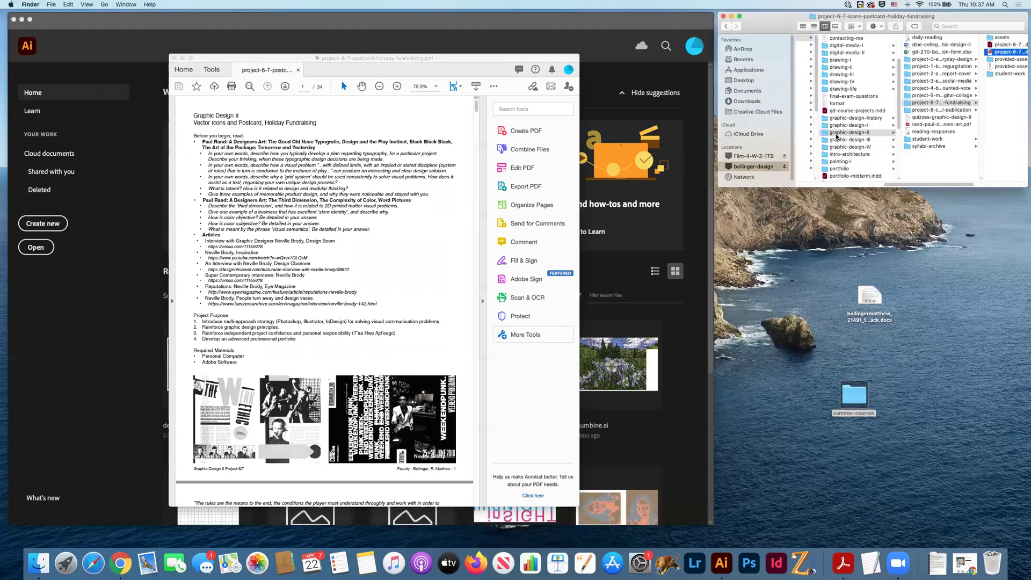
left_click(836, 135)
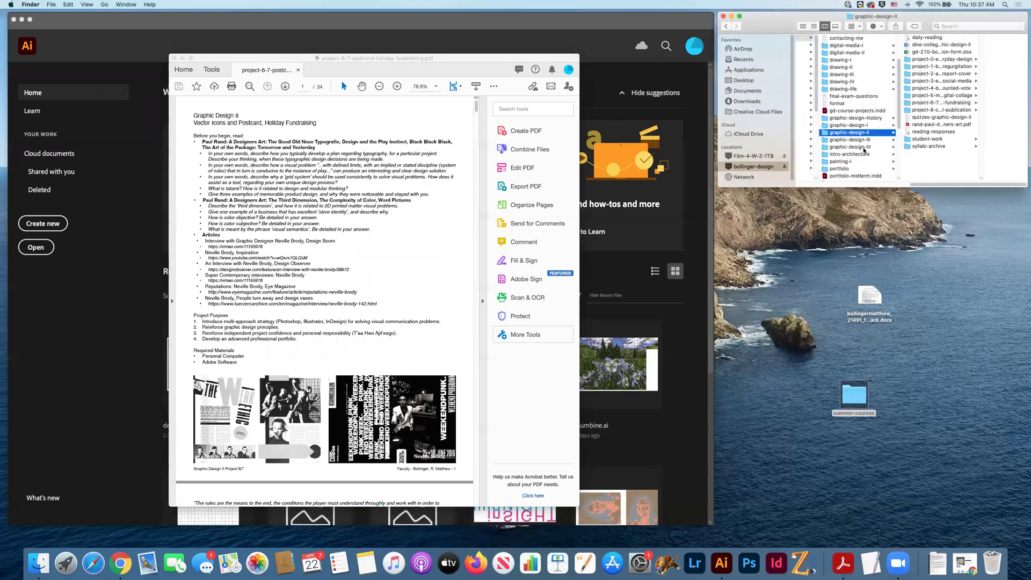
left_click(929, 102)
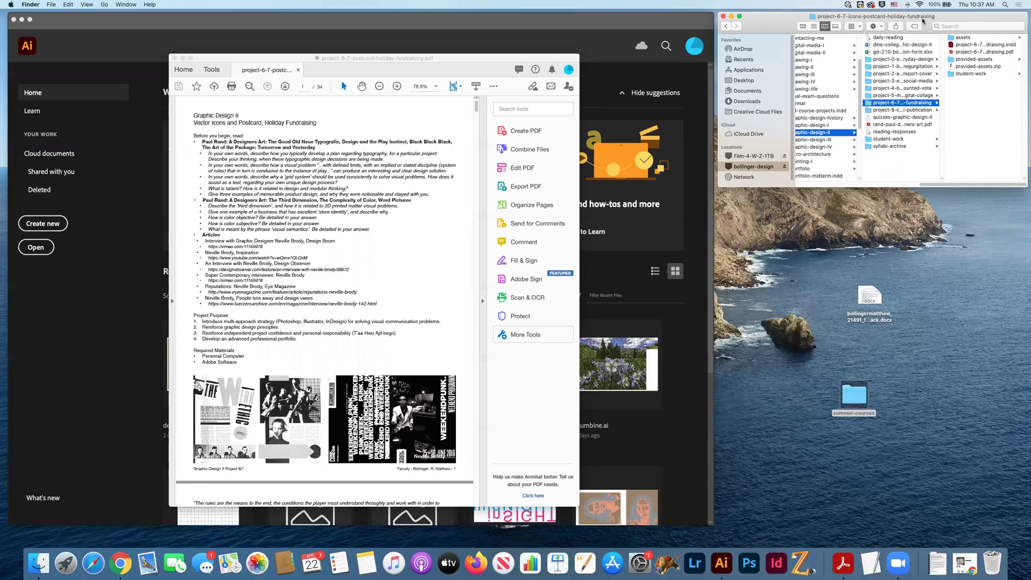
left_click(983, 52)
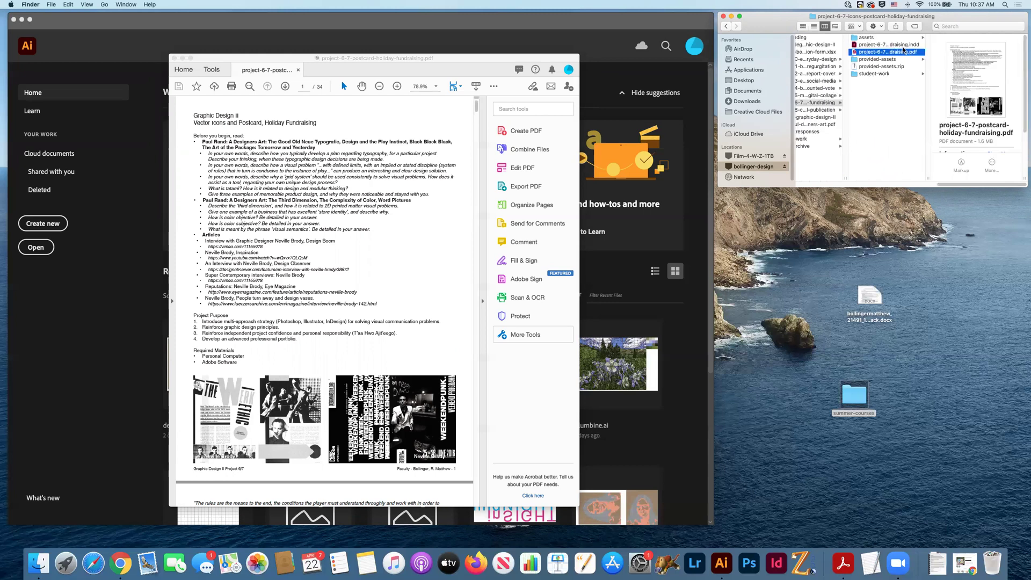
mouse_move(964, 87)
Preview the files in provided-assets, including sample-holiday-icons.jpg, the new logo .ai file, IMG_4548.jpg and the Christmas tree PNG.
left_click(885, 60)
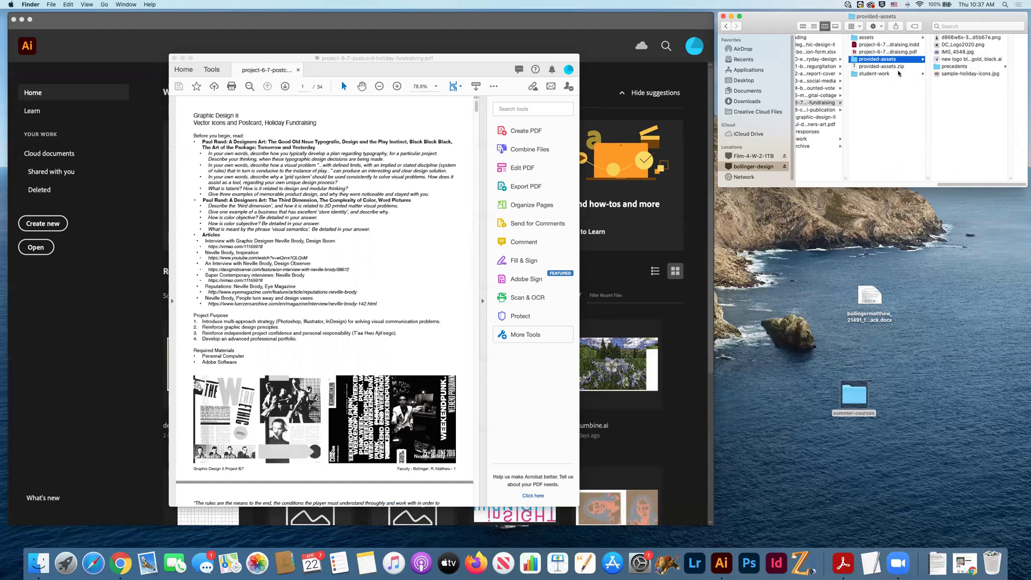
left_click(962, 74)
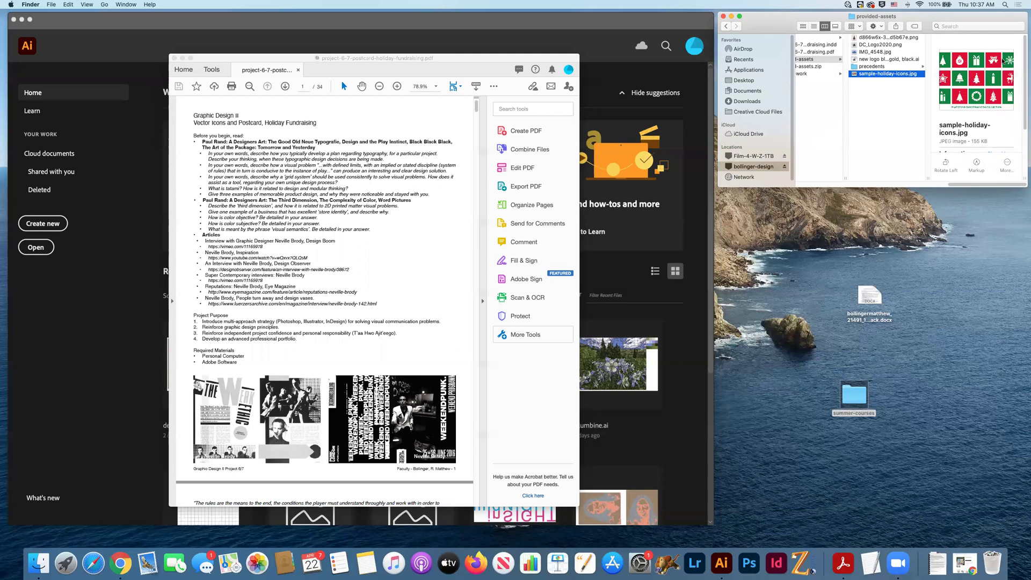
left_click(888, 60)
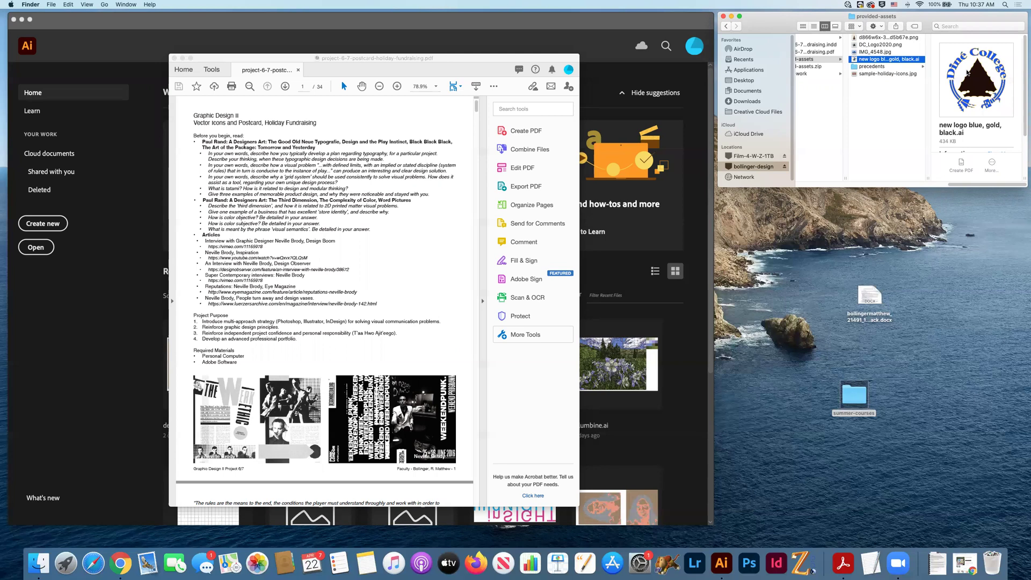
key("Up")
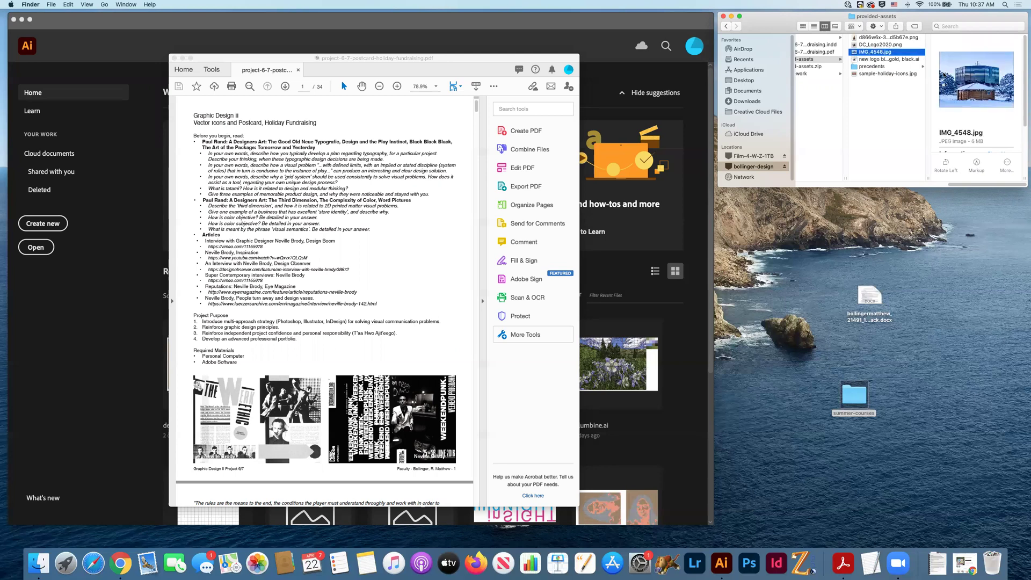
left_click(866, 45)
left_click(869, 37)
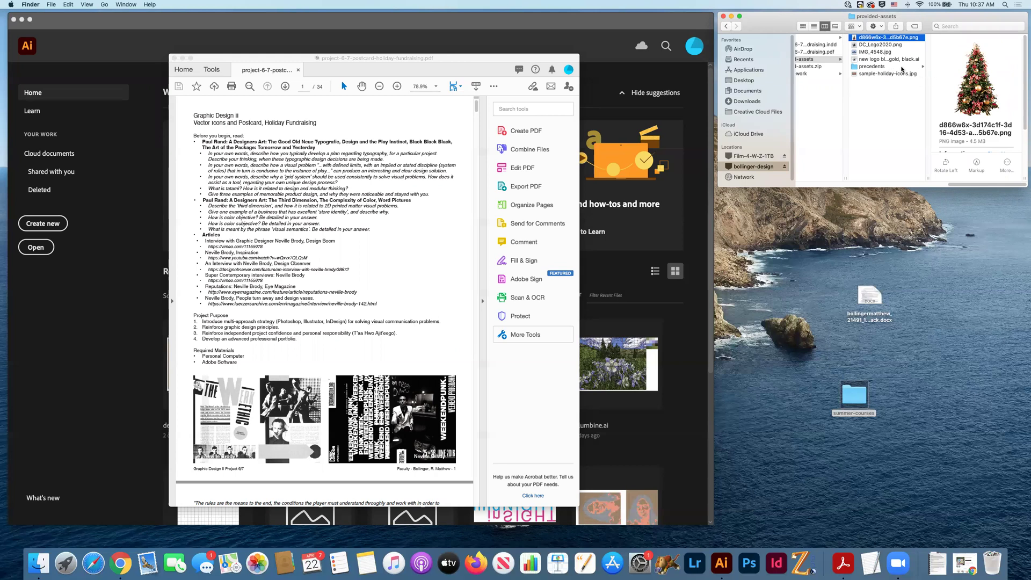
Preview each of the example postcard images in the precedents folder, including Postcard_600px.jpg and BFHPyearendPC.jpg.
left_click(874, 66)
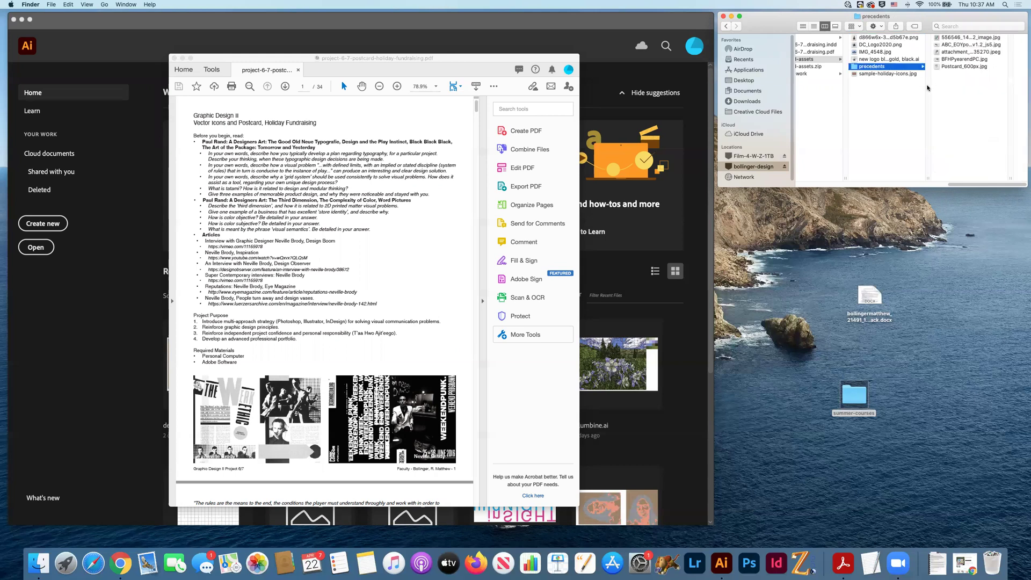
left_click(959, 65)
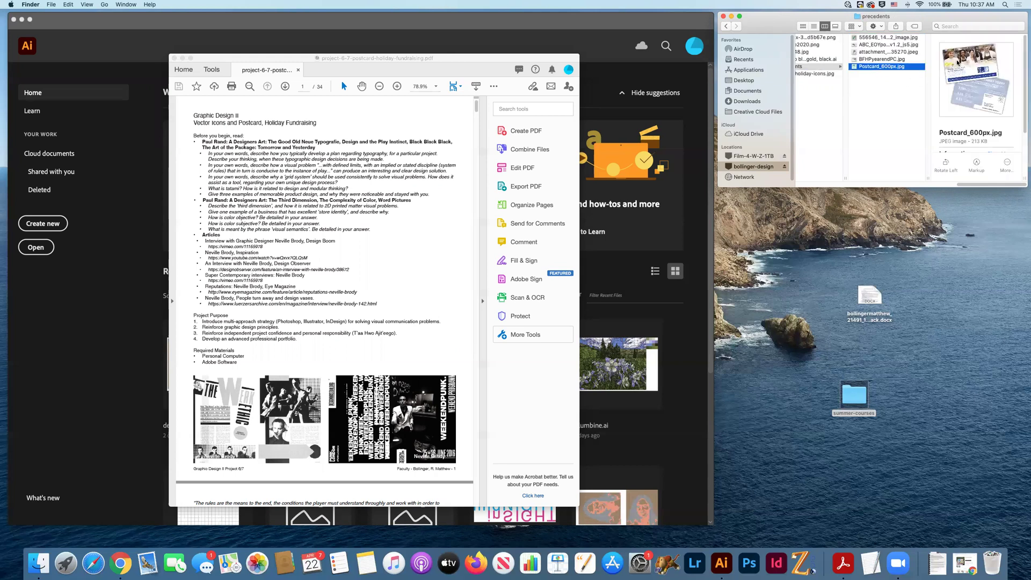
left_click(889, 60)
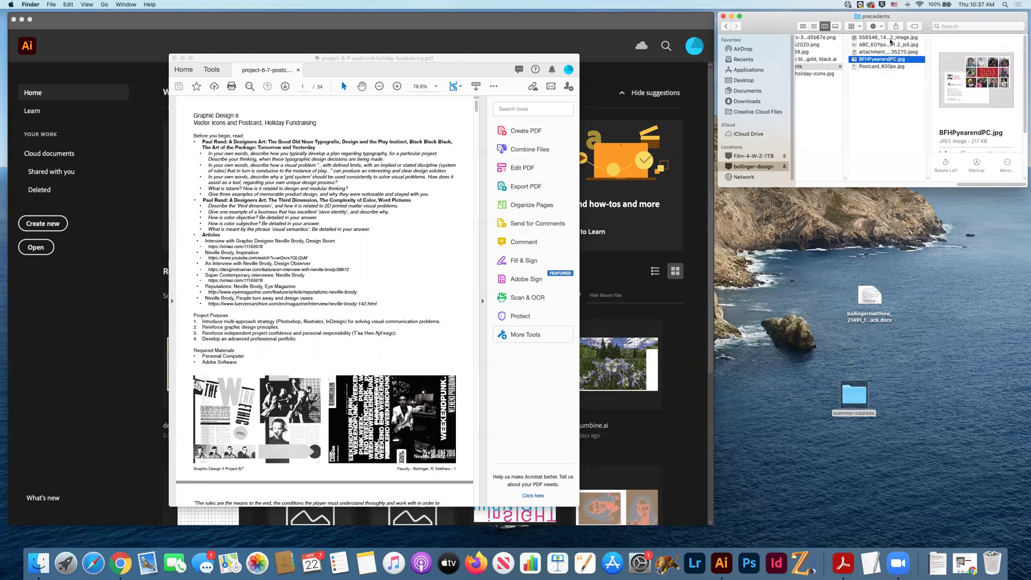
left_click(897, 40)
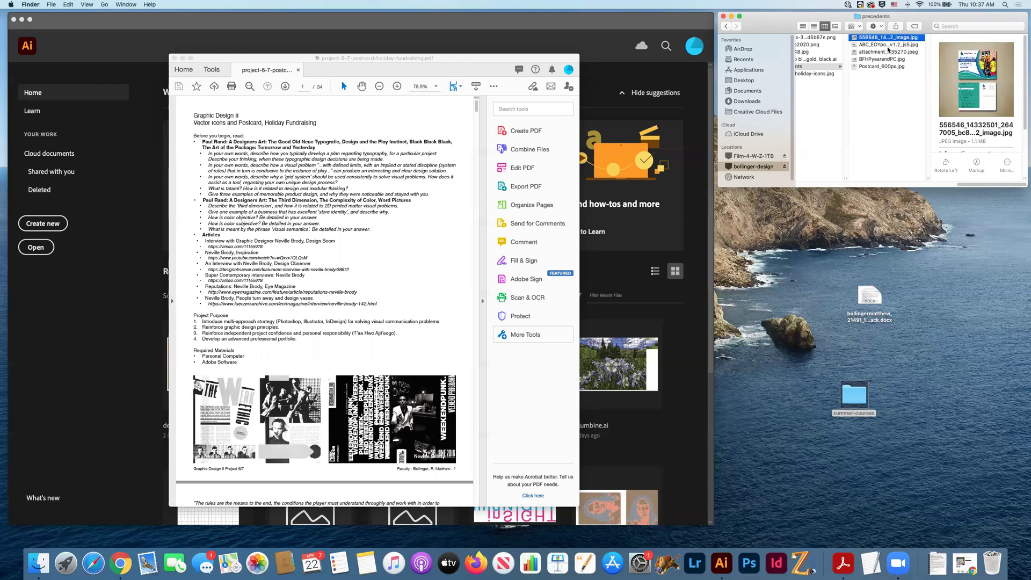
left_click(890, 45)
left_click(878, 52)
left_click(876, 60)
left_click(878, 67)
Preview the geometric-christmas icon files 1 through 8 in the project's assets folder.
scroll(888, 82, "left", 3)
scroll(888, 81, "left", 3)
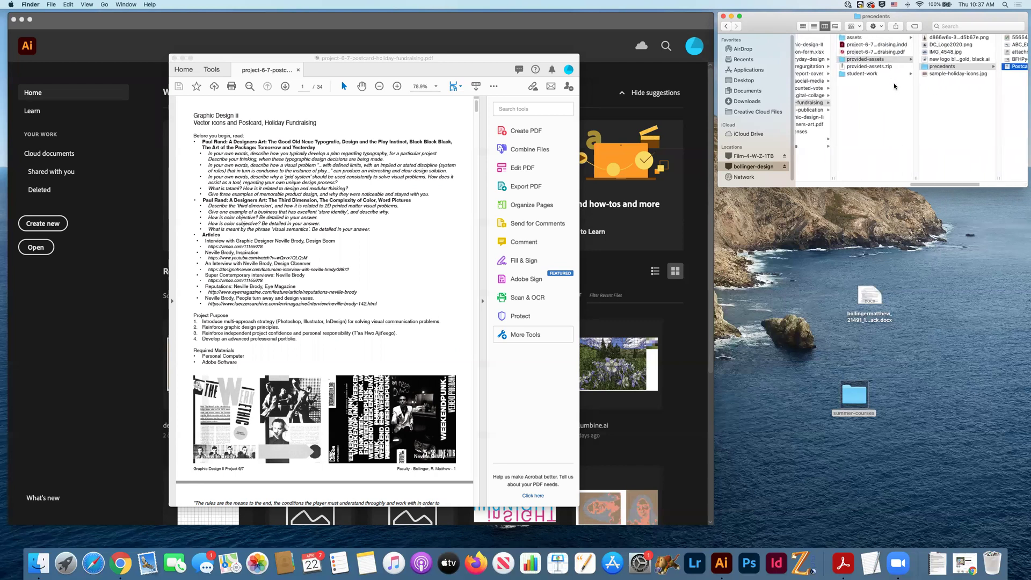
left_click(858, 38)
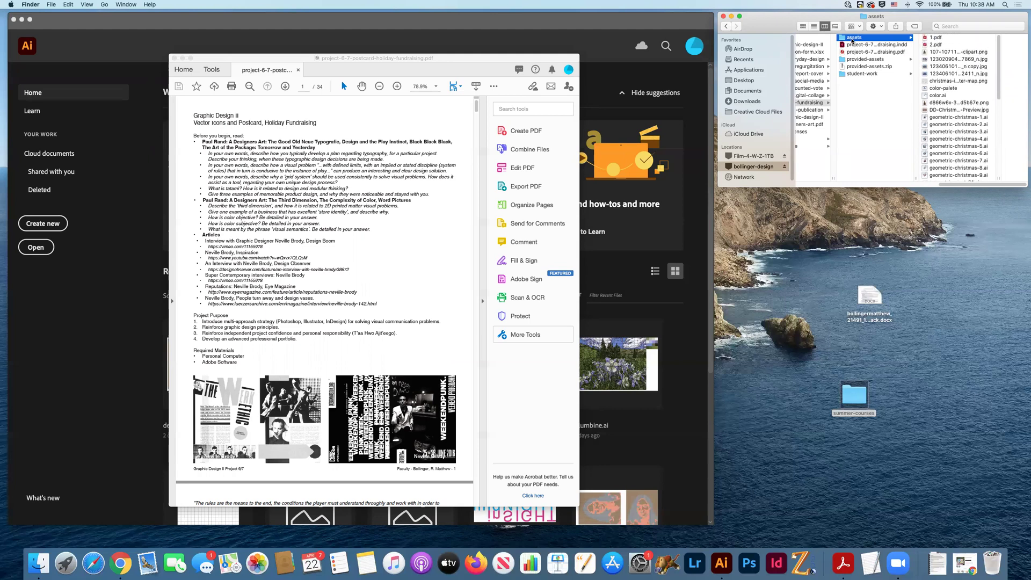
scroll(971, 127, "down", 3)
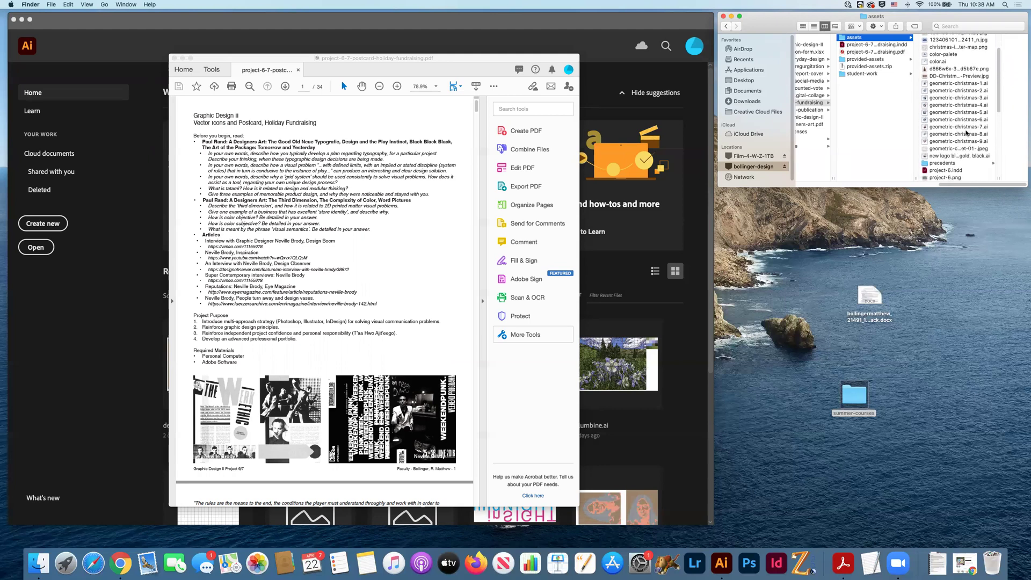
left_click(966, 84)
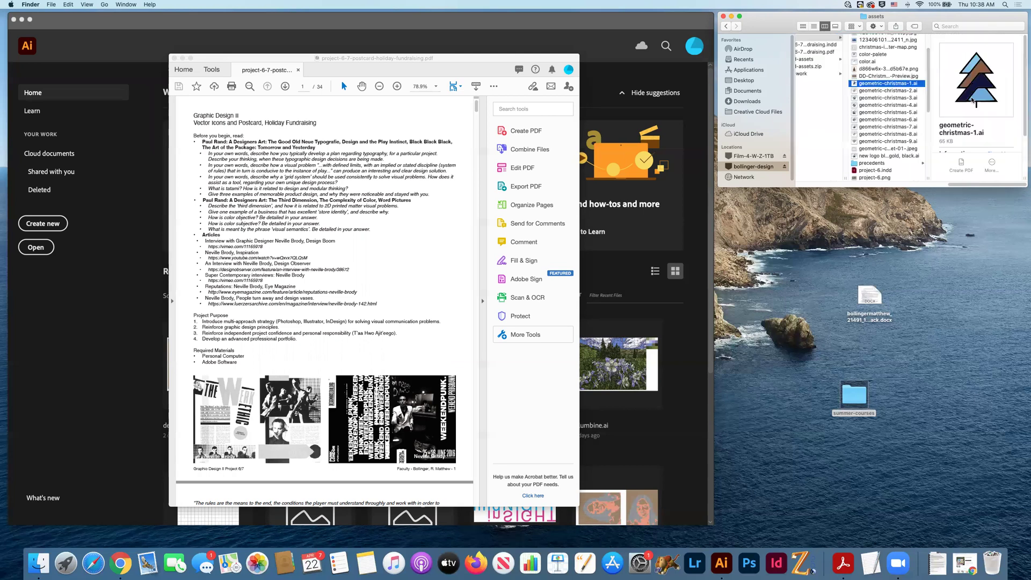
left_click(905, 91)
left_click(907, 98)
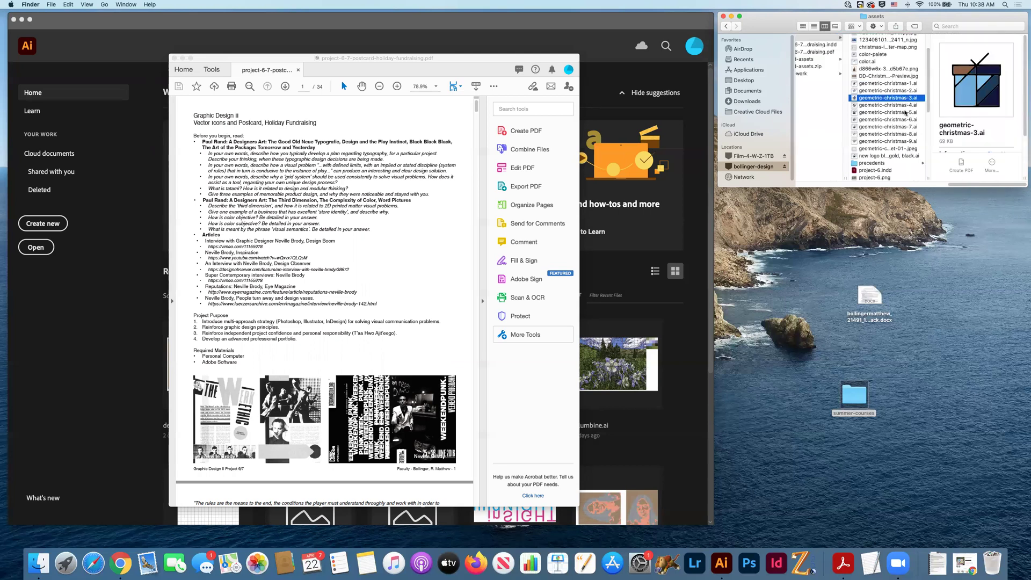
left_click(906, 105)
left_click(910, 113)
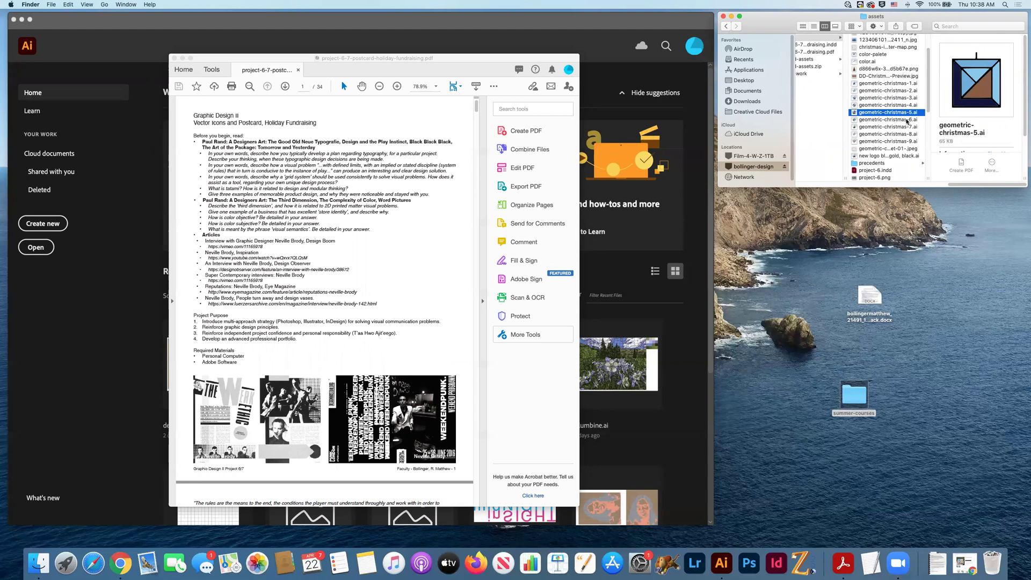
left_click(907, 120)
left_click(908, 127)
left_click(908, 134)
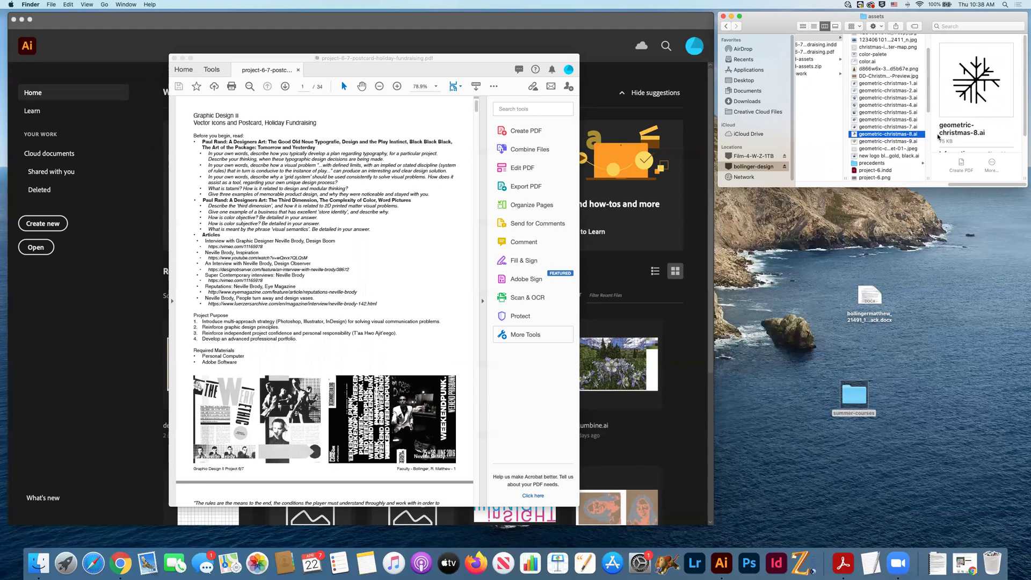
Open geometric-christmas-1.ai from the assets folder with Adobe Illustrator 2021.
left_click(896, 83)
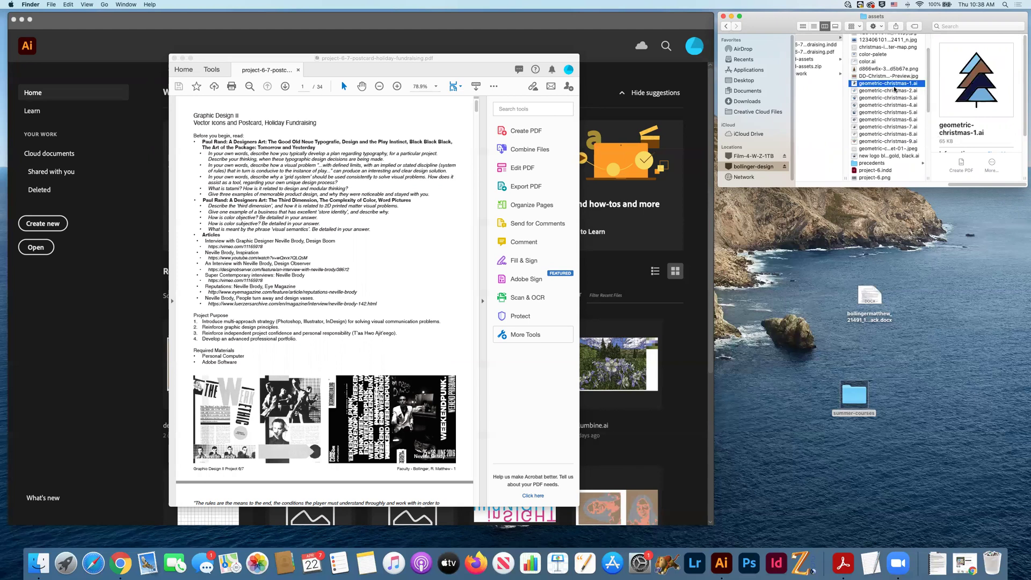
right_click(855, 84)
mouse_move(869, 95)
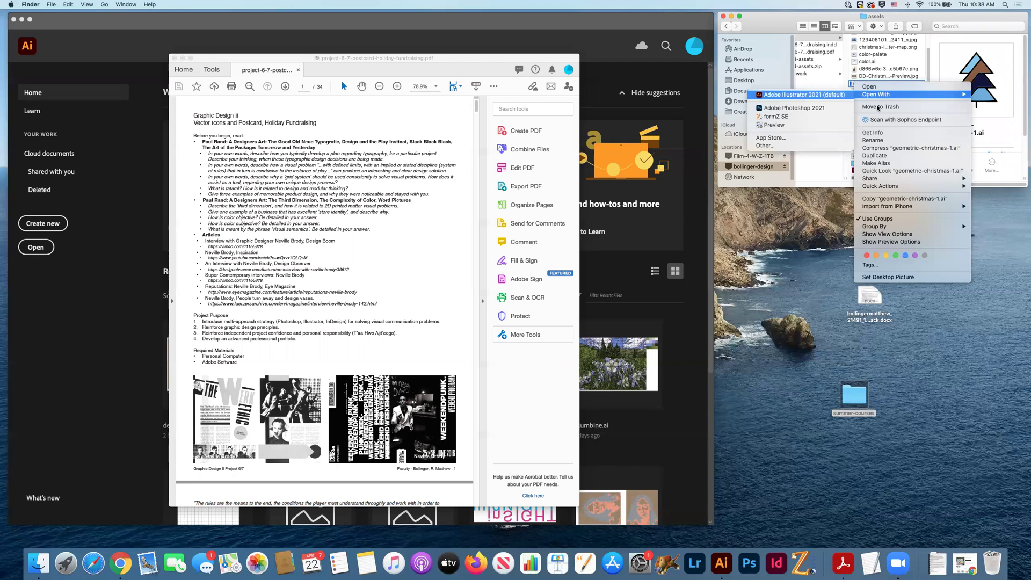
left_click(830, 96)
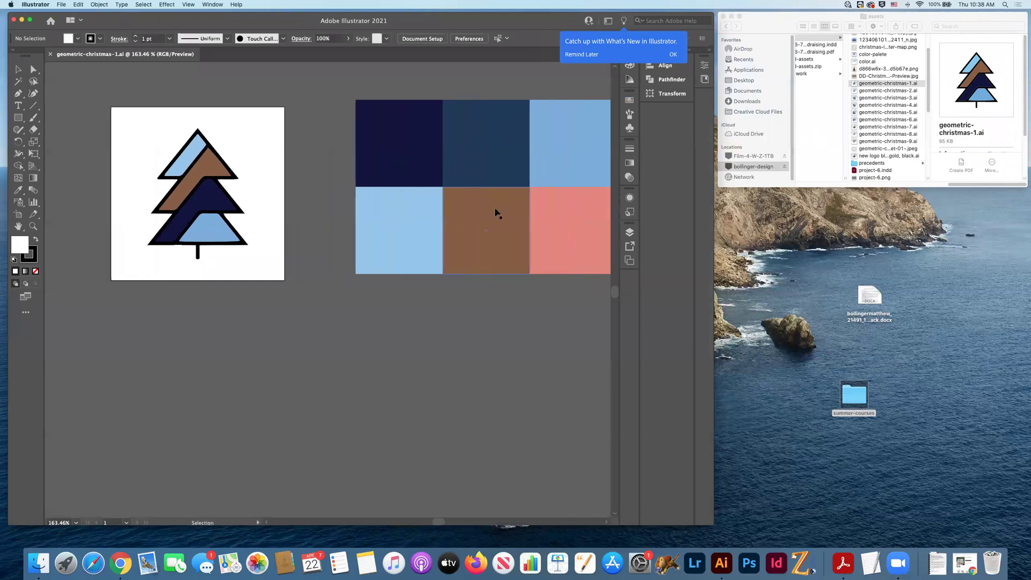
Show the document grid around the geometric Christmas tree artboard.
scroll(497, 213, "left", 2)
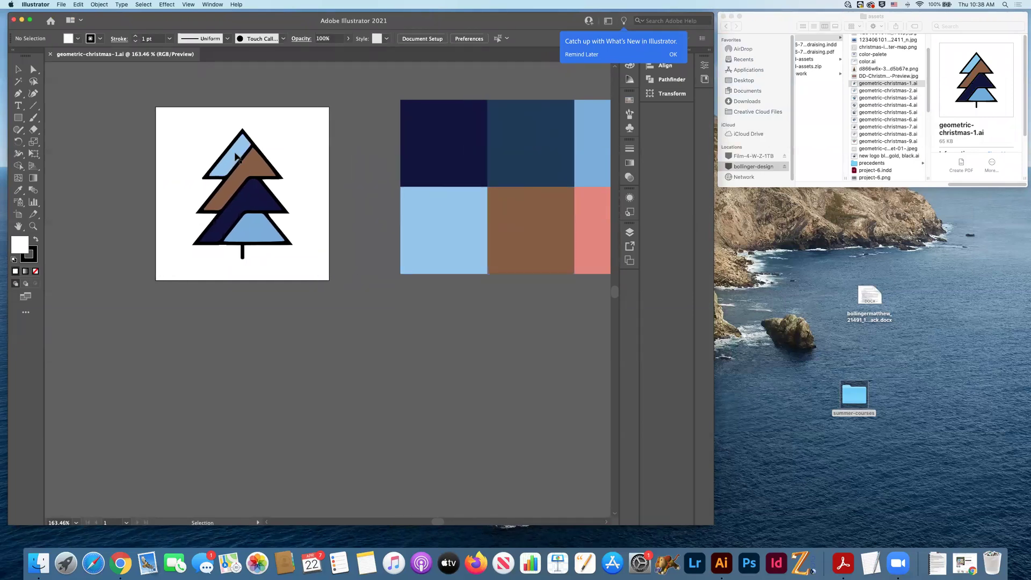
key("super+apostrophe")
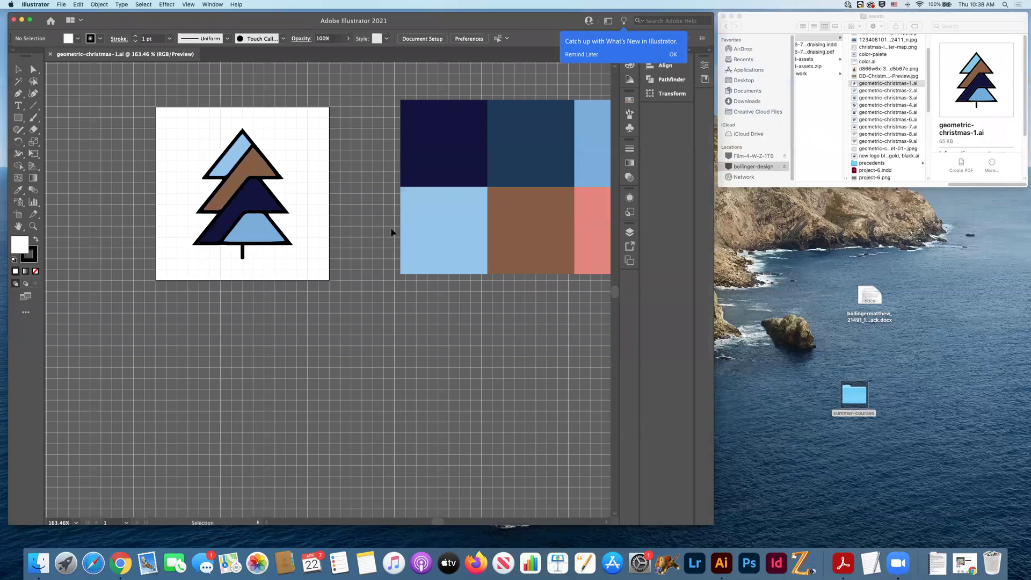
key("super+equal")
key("super+equal")
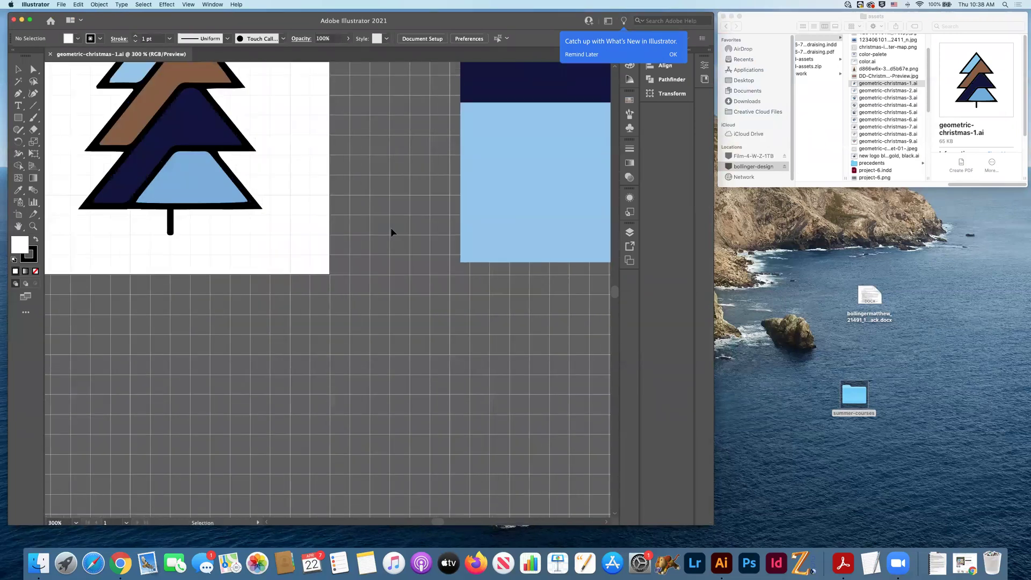
scroll(386, 227, "left", 3)
scroll(383, 230, "up", 4)
scroll(383, 229, "left", 4)
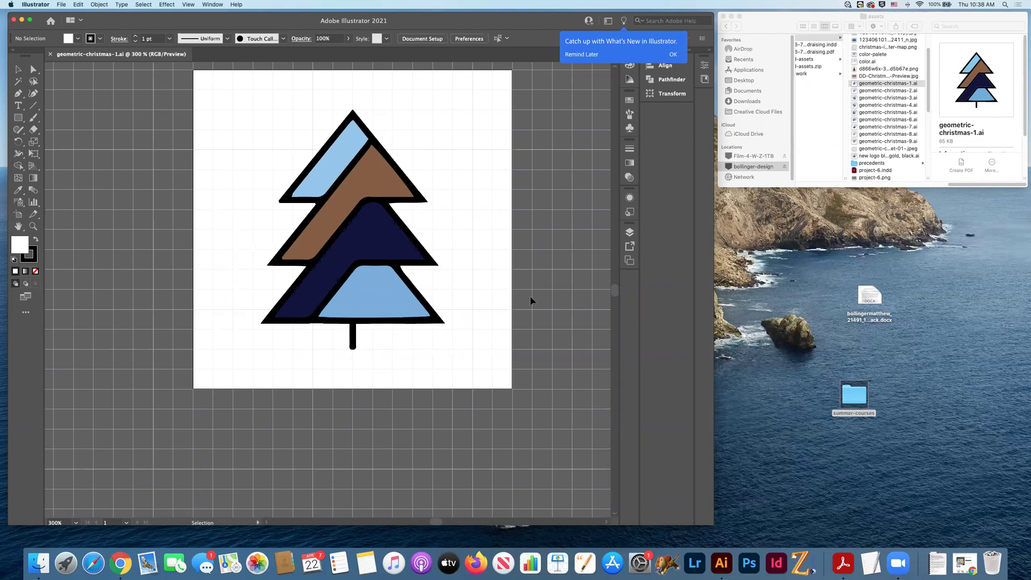
Inspect the tree icon artboard's width and height with the Artboard tool.
left_click(17, 216)
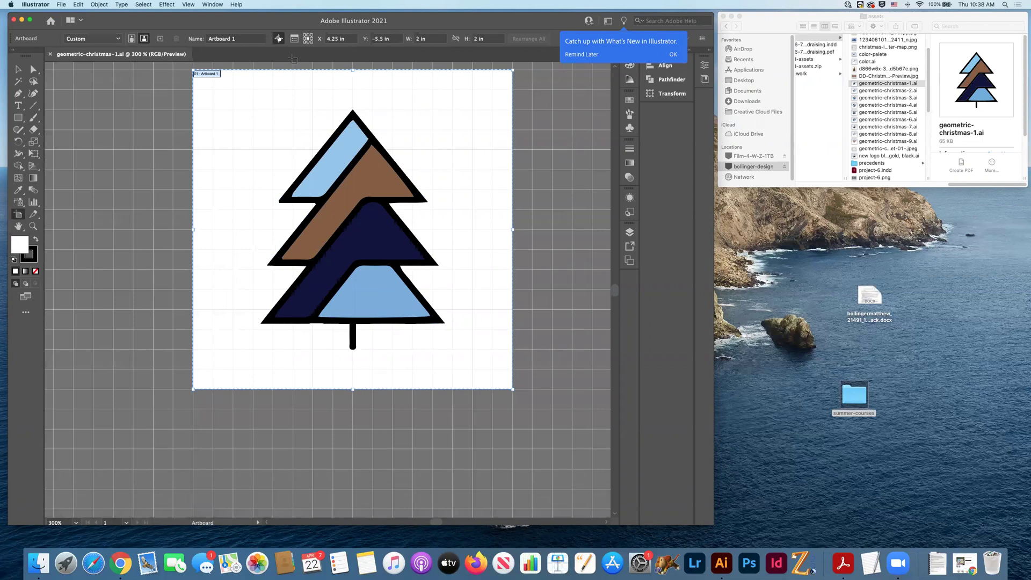
scroll(453, 74, "up", 2)
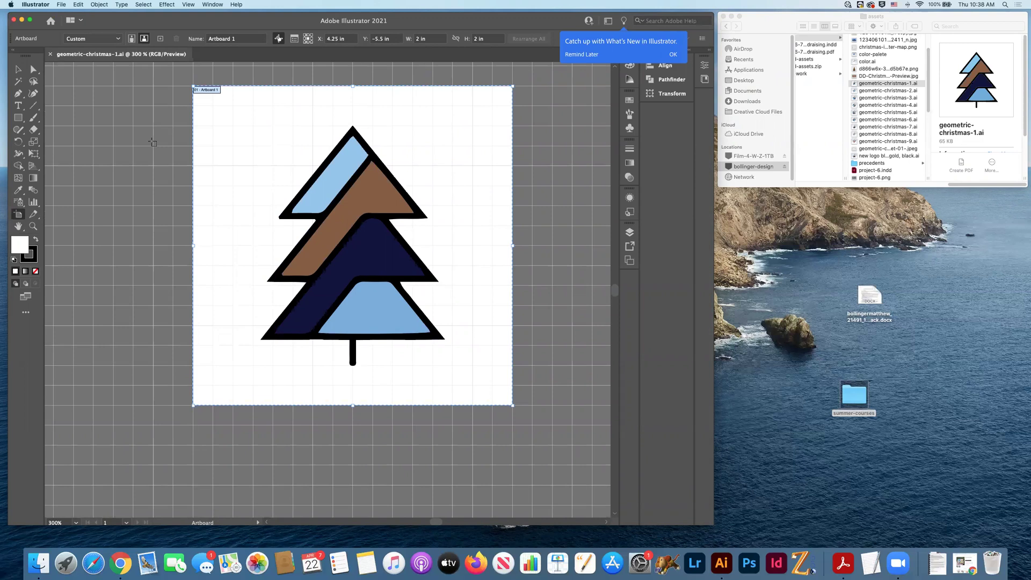
scroll(223, 143, "up", 5)
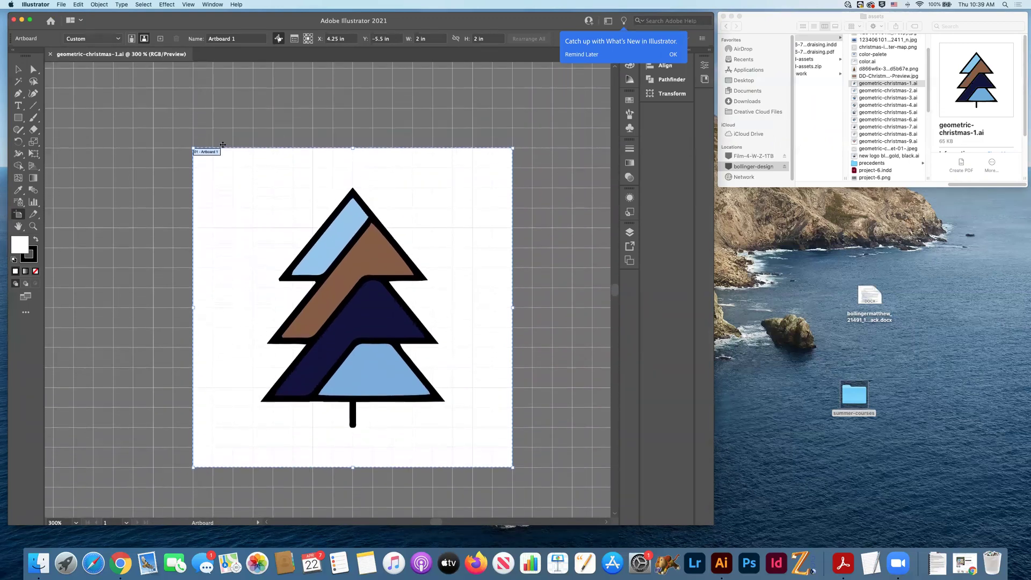
scroll(222, 144, "down", 3)
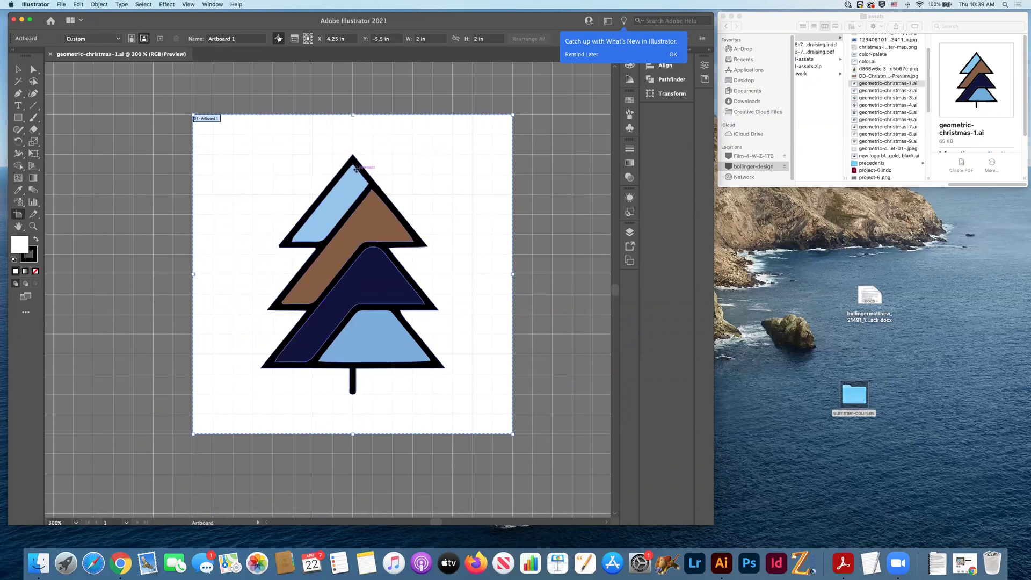
Return to the Selection tool and examine the color palette swatches beside the tree artboard.
left_click(18, 70)
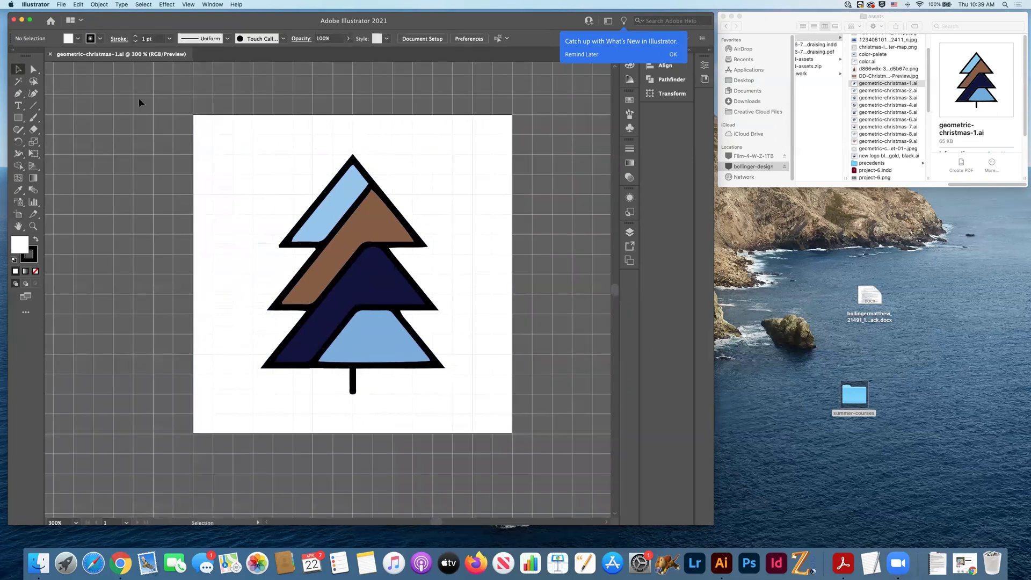
scroll(498, 95, "right", 10)
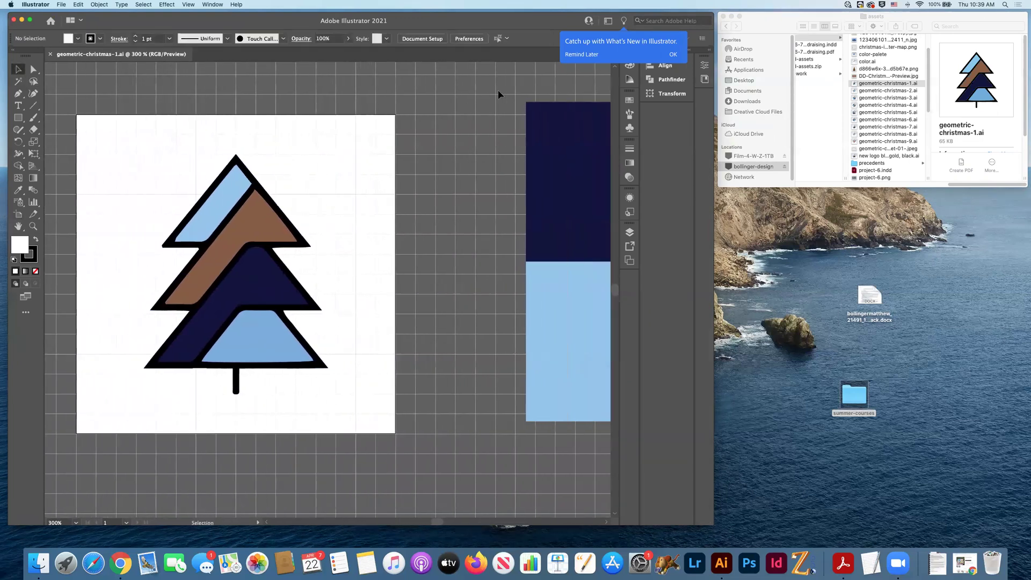
scroll(499, 95, "right", 10)
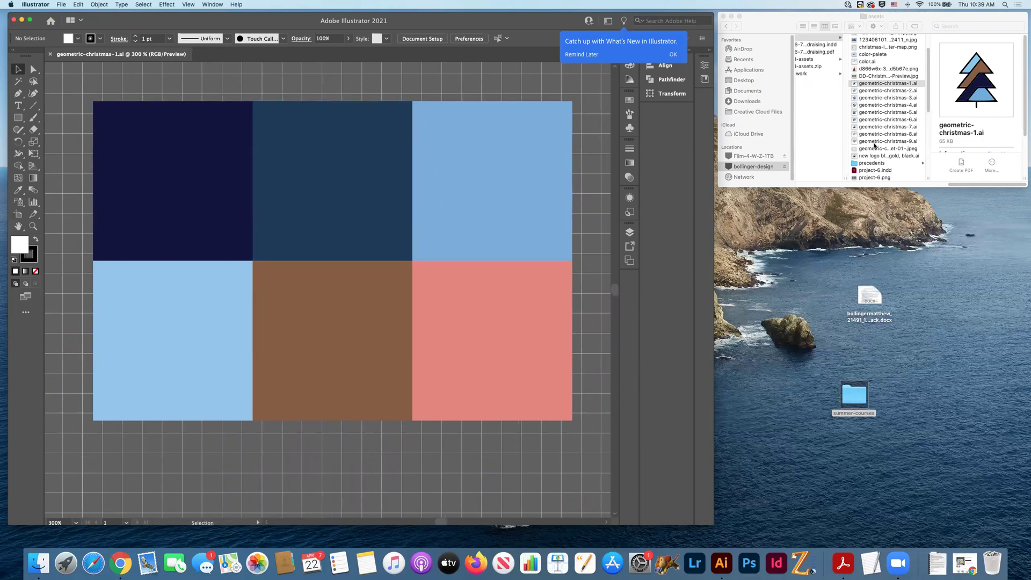
Open the project-6-7 holiday fundraising postcard PDF from the project folder and examine its example color palette page.
scroll(847, 59, "left", 5)
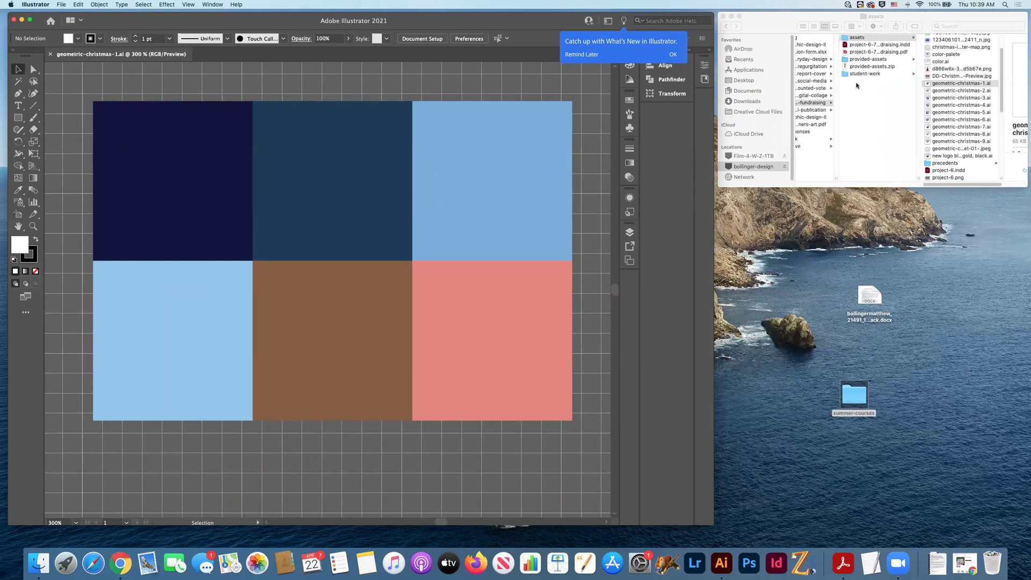
scroll(857, 85, "left", 5)
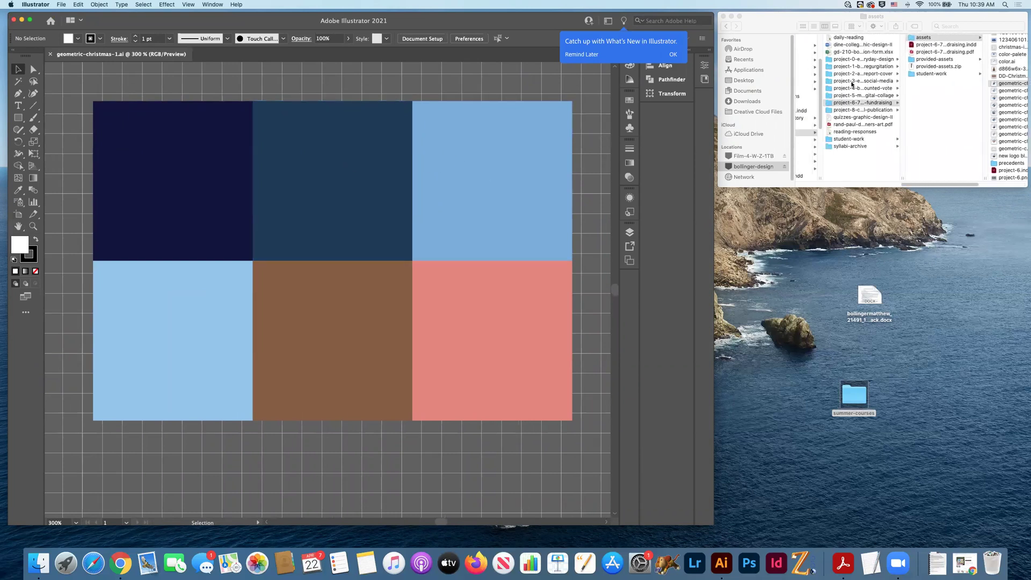
double_click(937, 53)
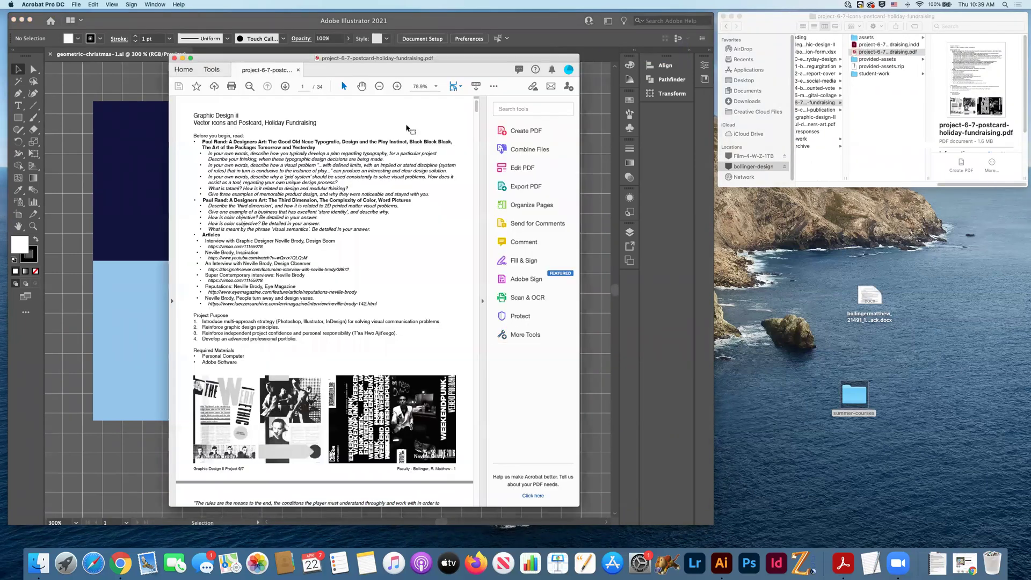
scroll(385, 191, "down", 20)
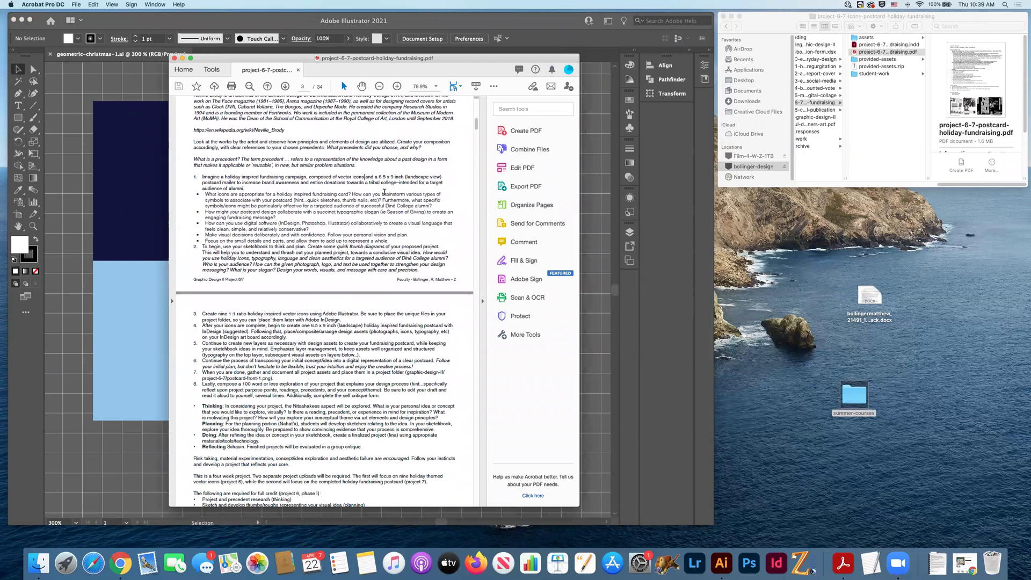
scroll(385, 194, "down", 20)
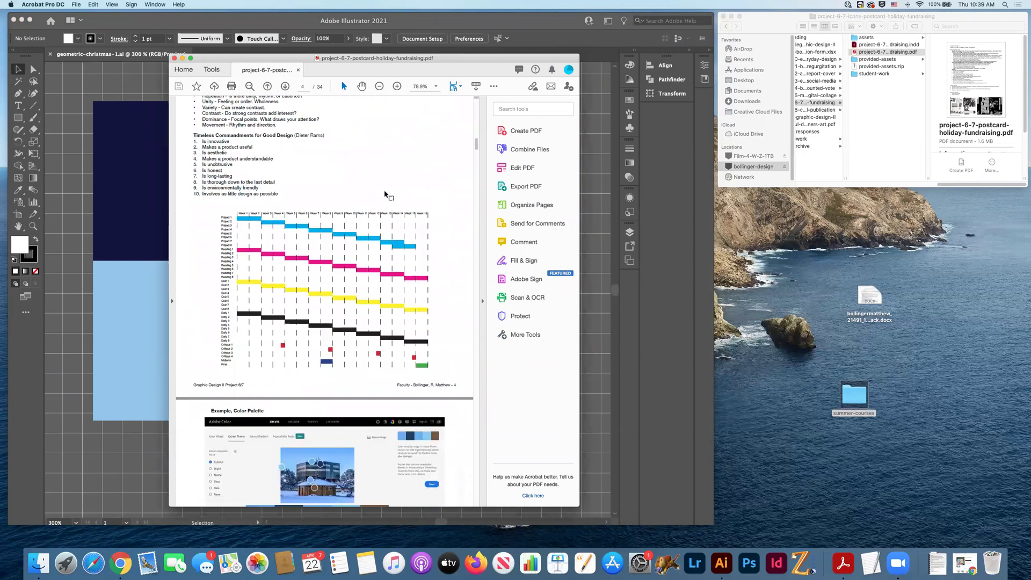
scroll(385, 194, "down", 5)
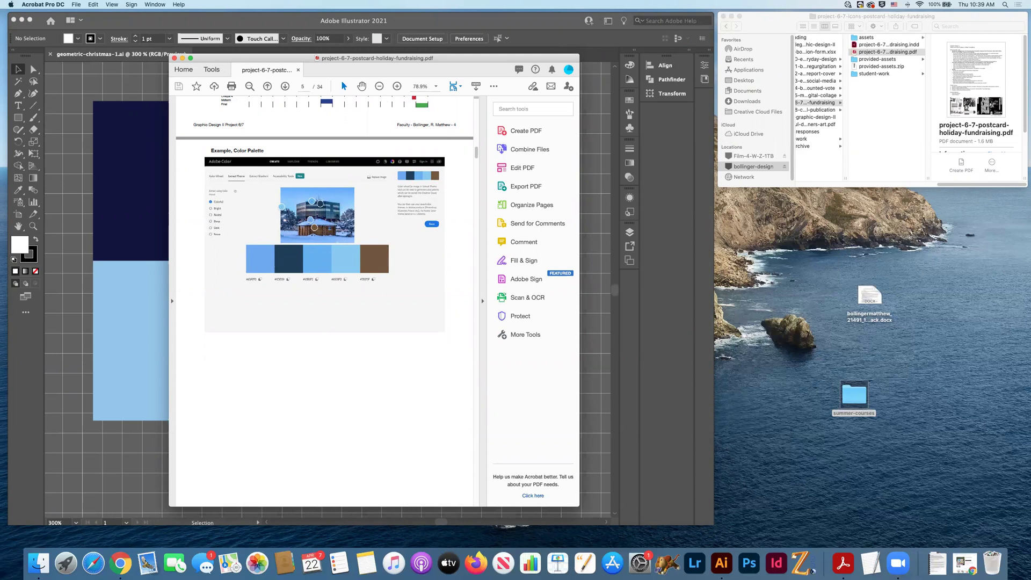
Place the PDF beside the Illustrator document and compare the example color palette with the document's swatches.
left_click_drag(280, 60, 678, 60)
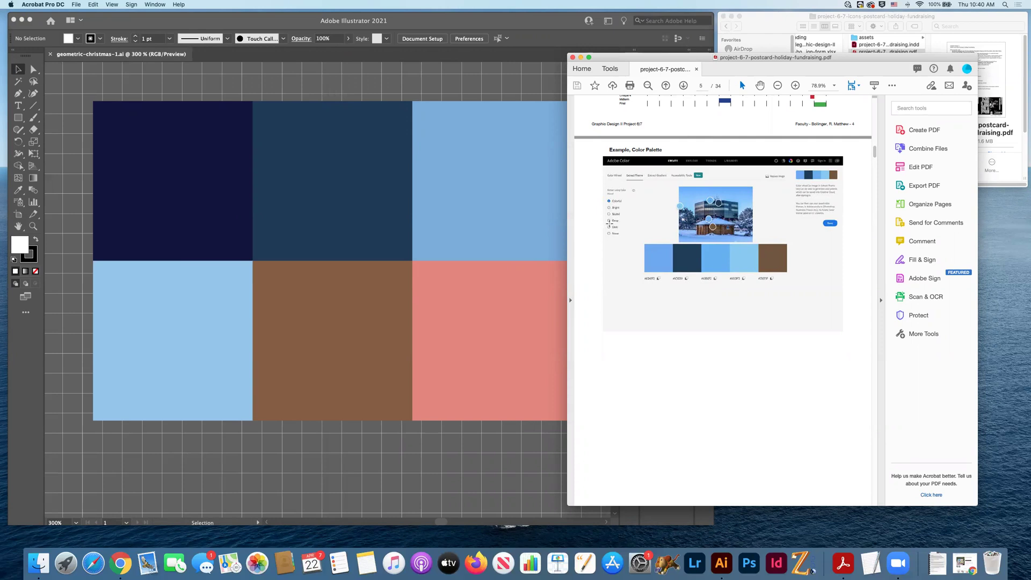
left_click(494, 114)
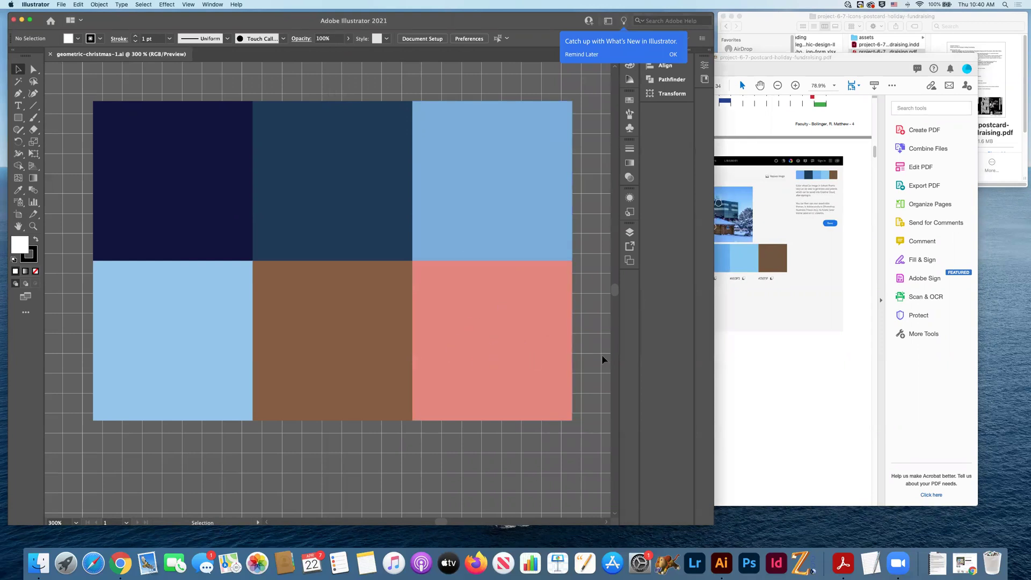
left_click(846, 310)
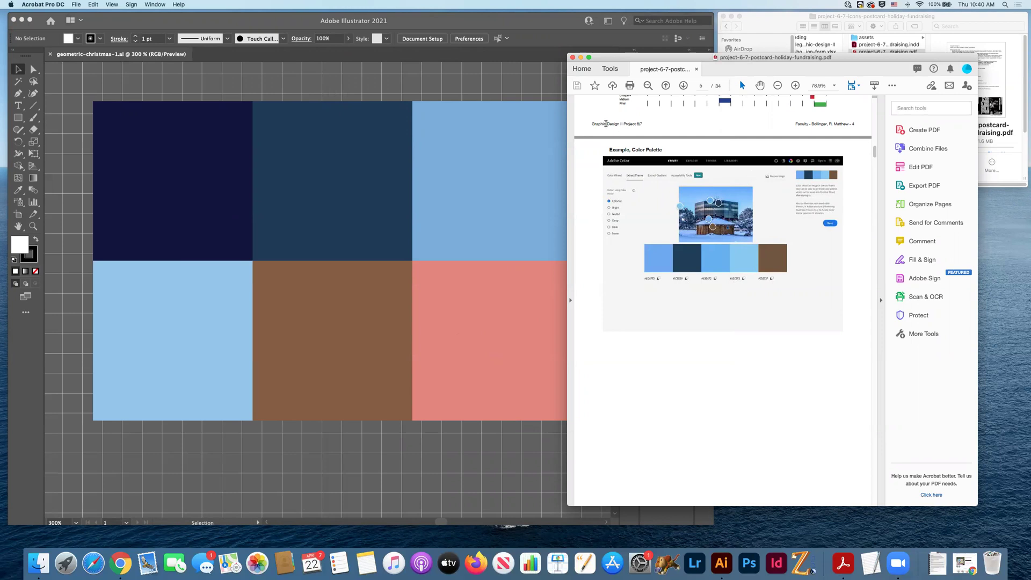
left_click(537, 83)
Preview geometric-christmas-9.ai in the project's assets folder.
left_click(838, 47)
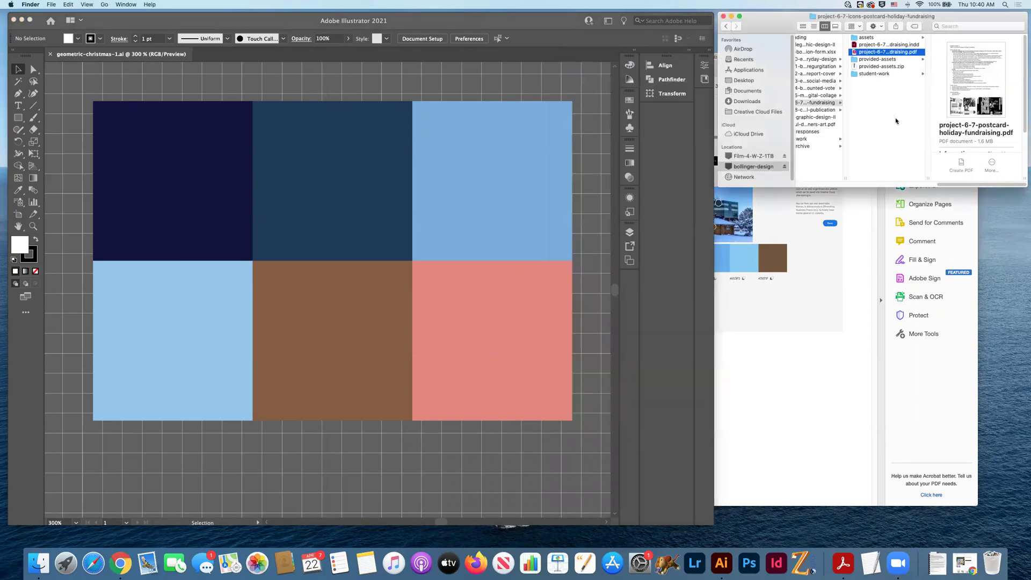
left_click(863, 38)
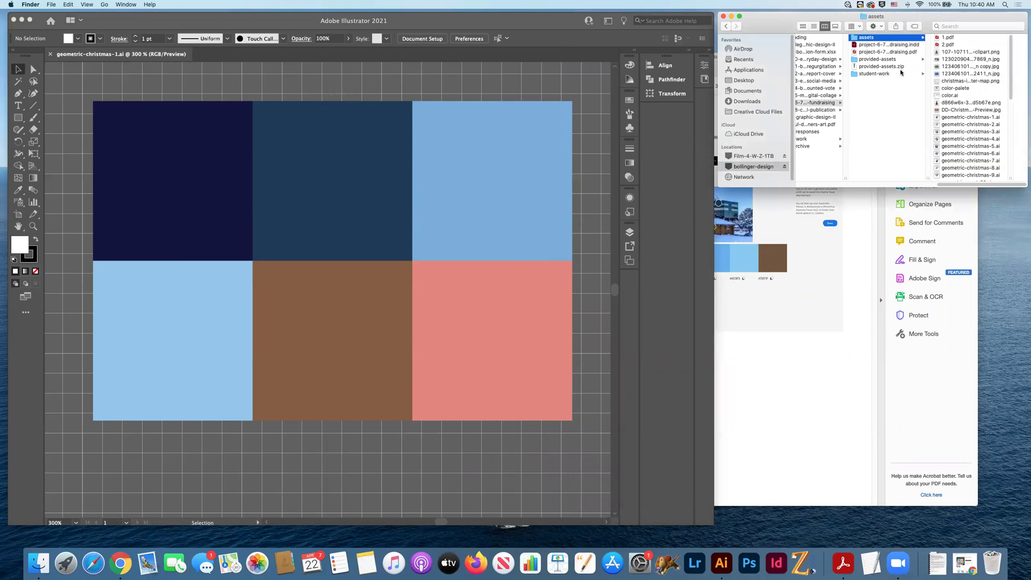
scroll(967, 143, "down", 2)
left_click(965, 150)
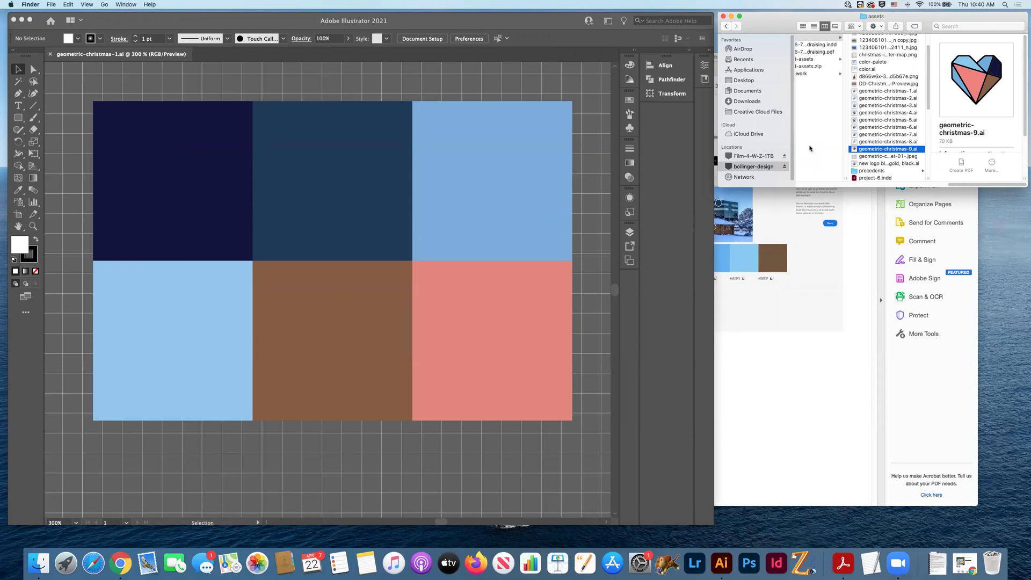
Examine how the tree icon's fills relate to the adjacent palette swatches, viewing both together at 150%.
scroll(553, 89, "left", 3)
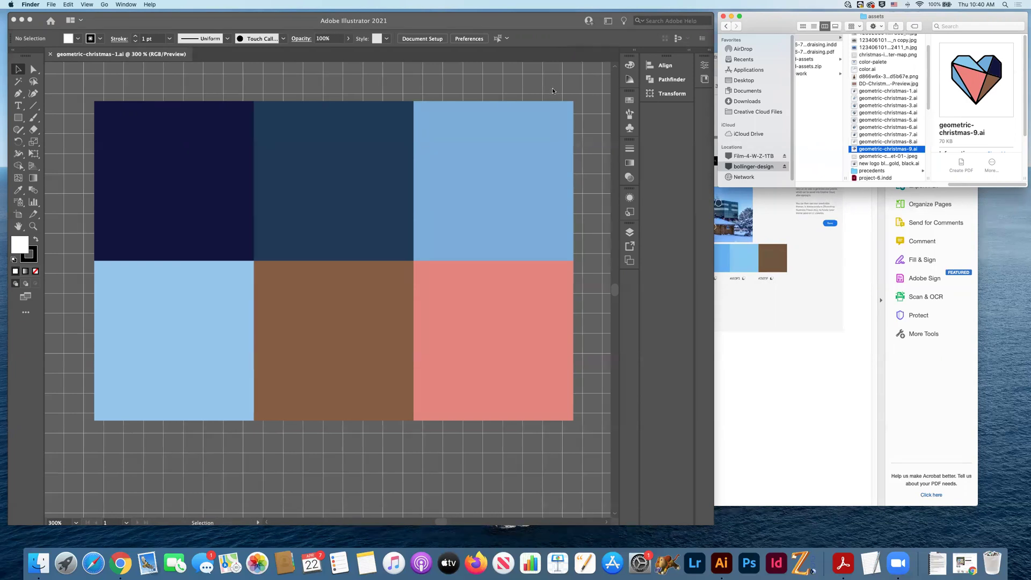
scroll(552, 88, "right", 5)
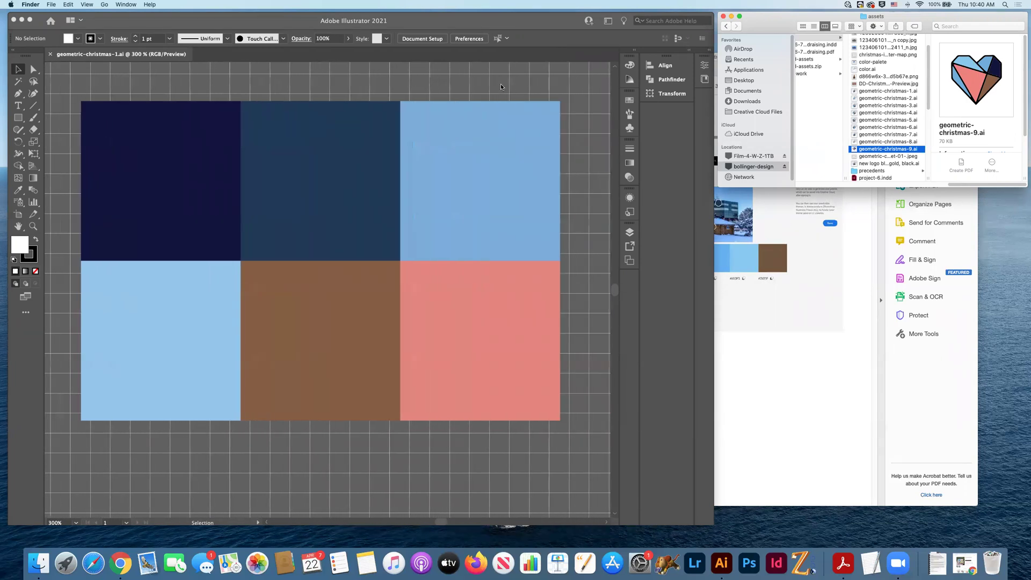
scroll(501, 86, "left", 8)
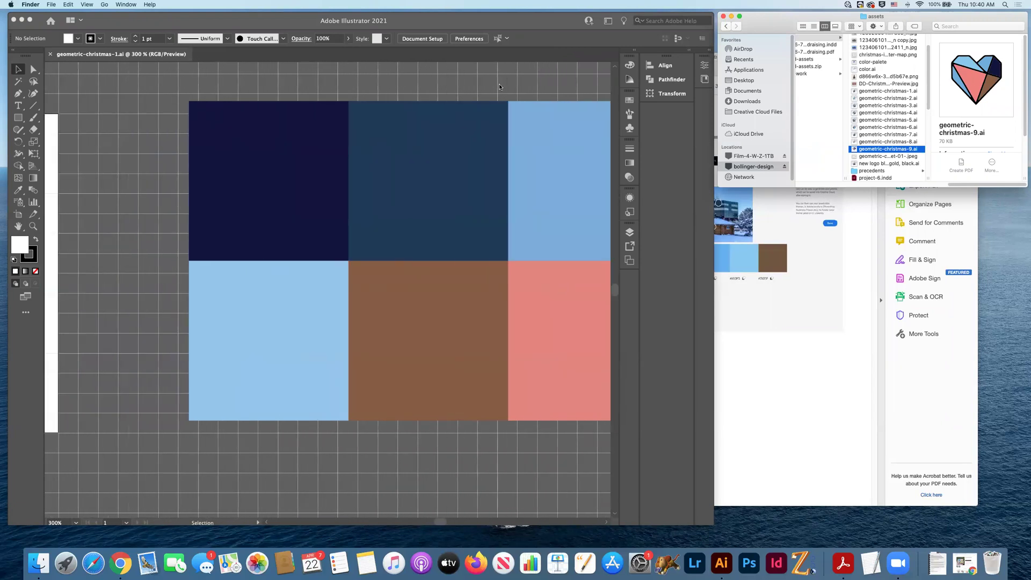
scroll(500, 87, "left", 6)
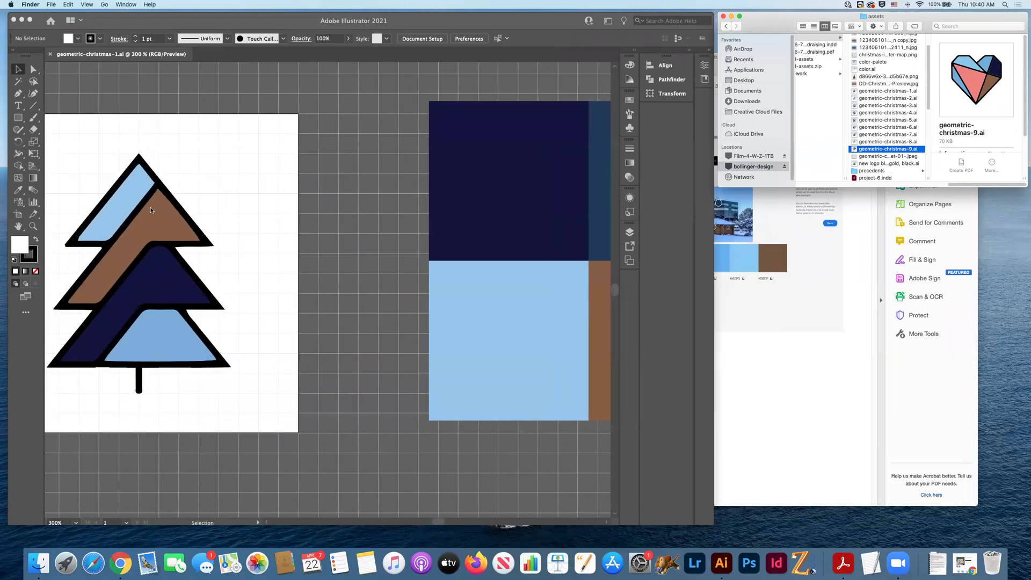
left_click(130, 197)
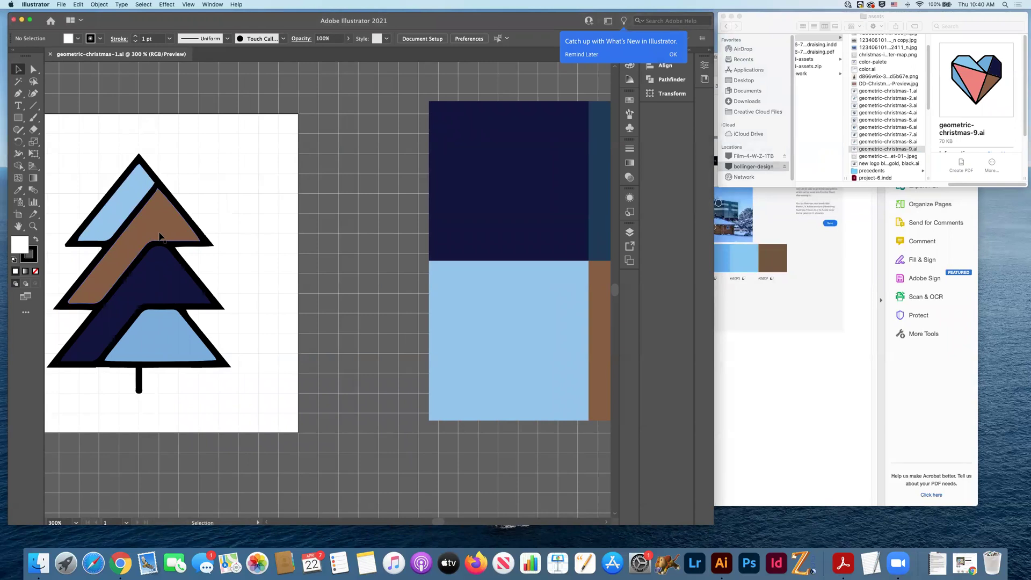
left_click(168, 296)
left_click(362, 295)
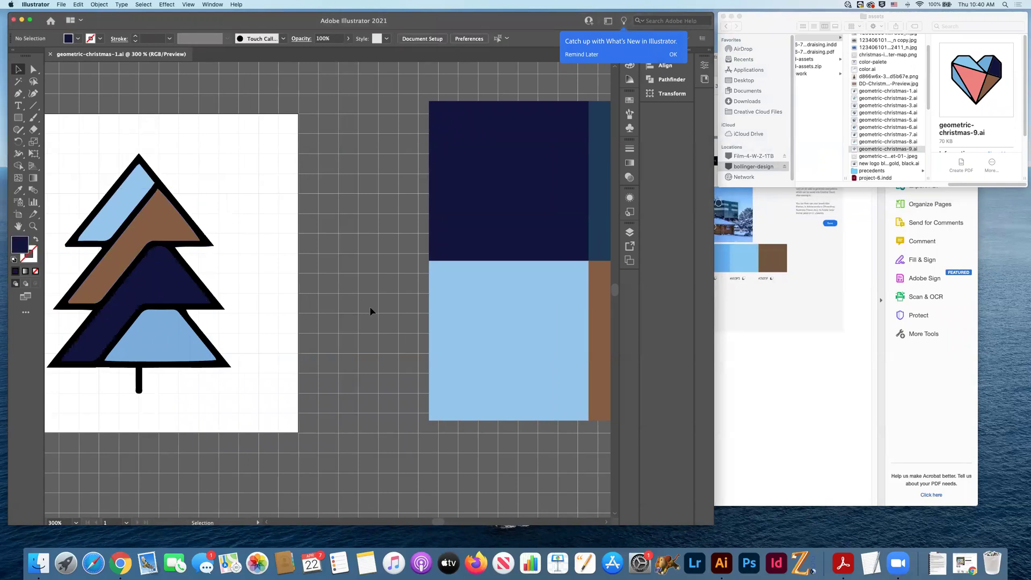
key("super+minus")
key("super+minus")
scroll(286, 148, "right", 3)
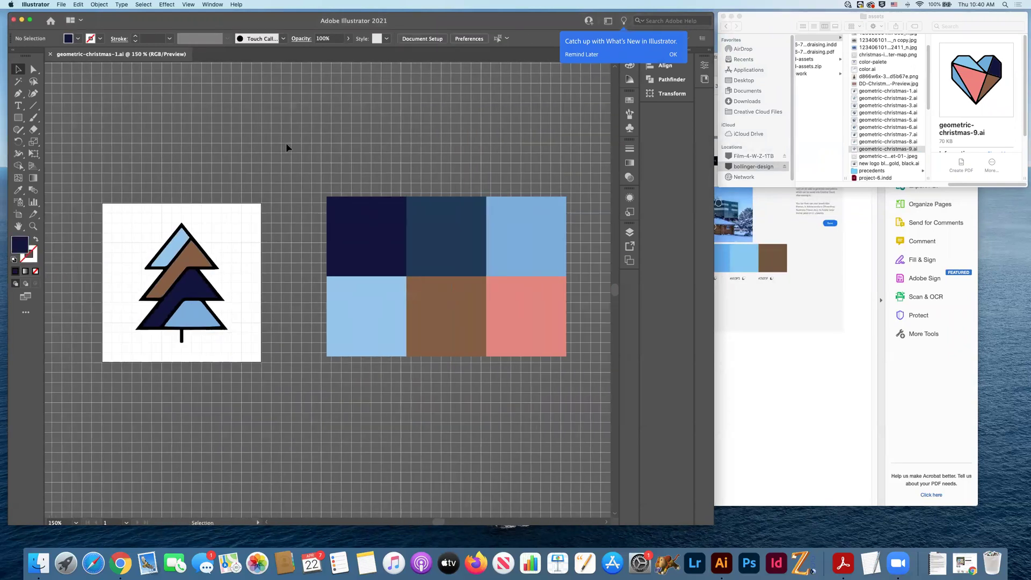
scroll(286, 148, "left", 2)
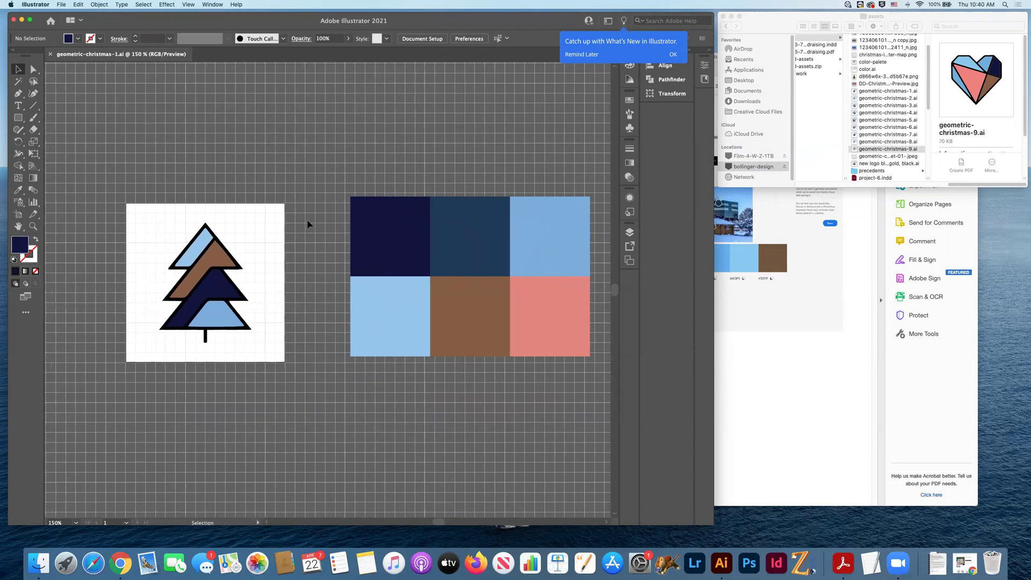
left_click(499, 347)
left_click(324, 168)
Save the tree icon document as geometric-christmas-a.ai in the assets folder, using the Illustrator 2020 version.
left_click(63, 5)
left_click(81, 88)
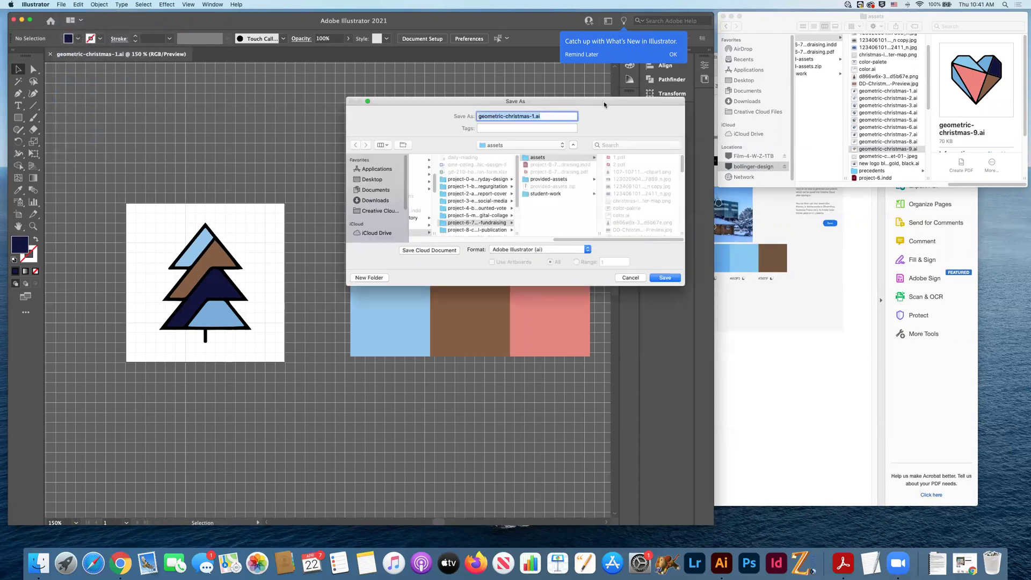
left_click(533, 115)
key("BackSpace")
type("a")
left_click(664, 278)
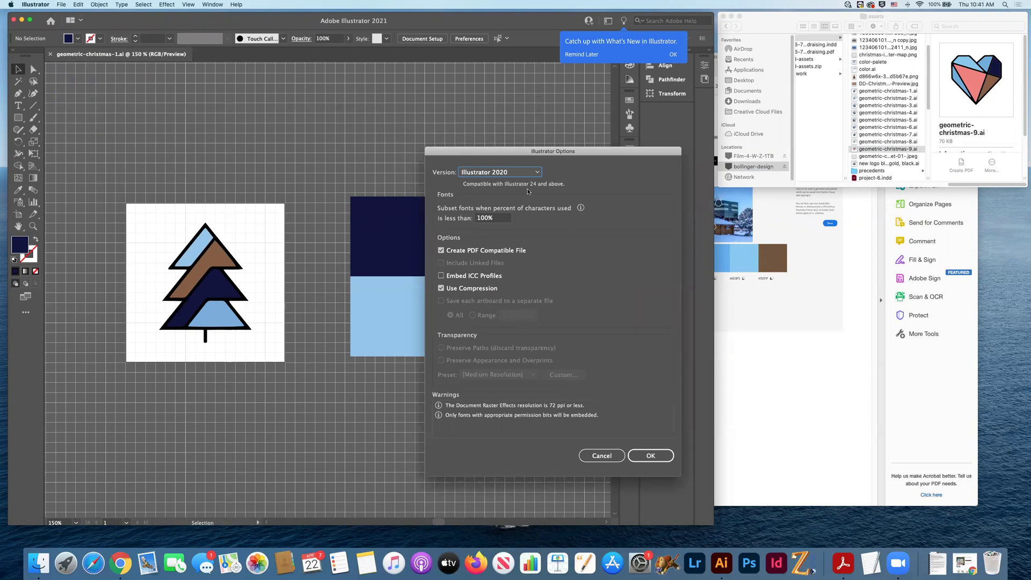
left_click(651, 456)
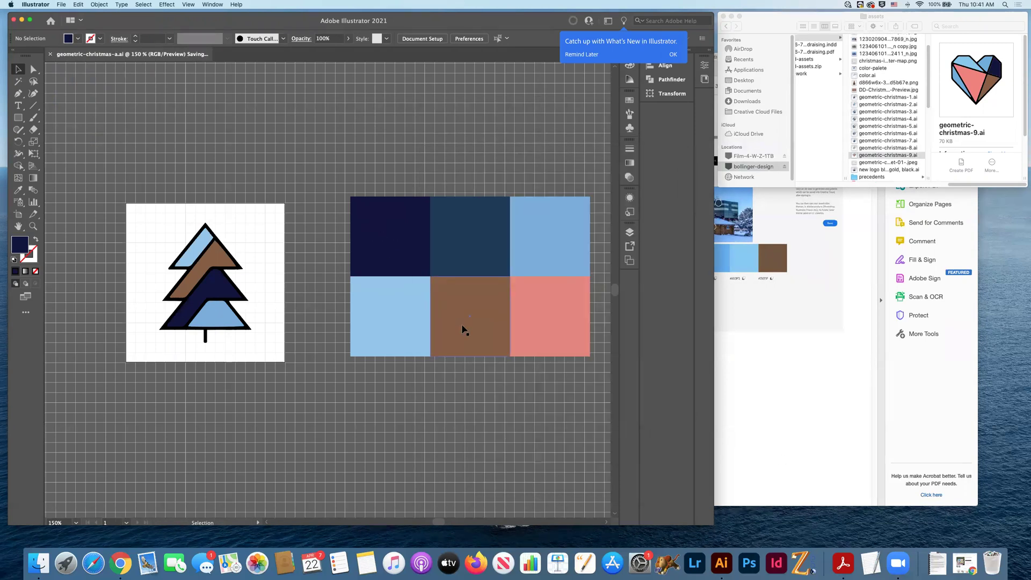
Check geometric-christmas-a.ai in the assets folder and preview it.
scroll(455, 329, "left", 2)
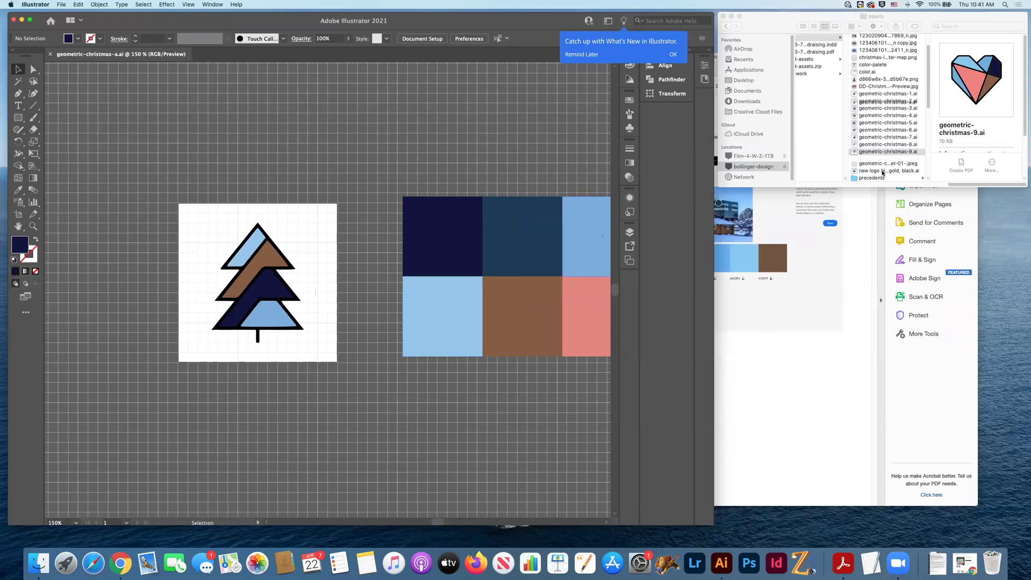
left_click(905, 180)
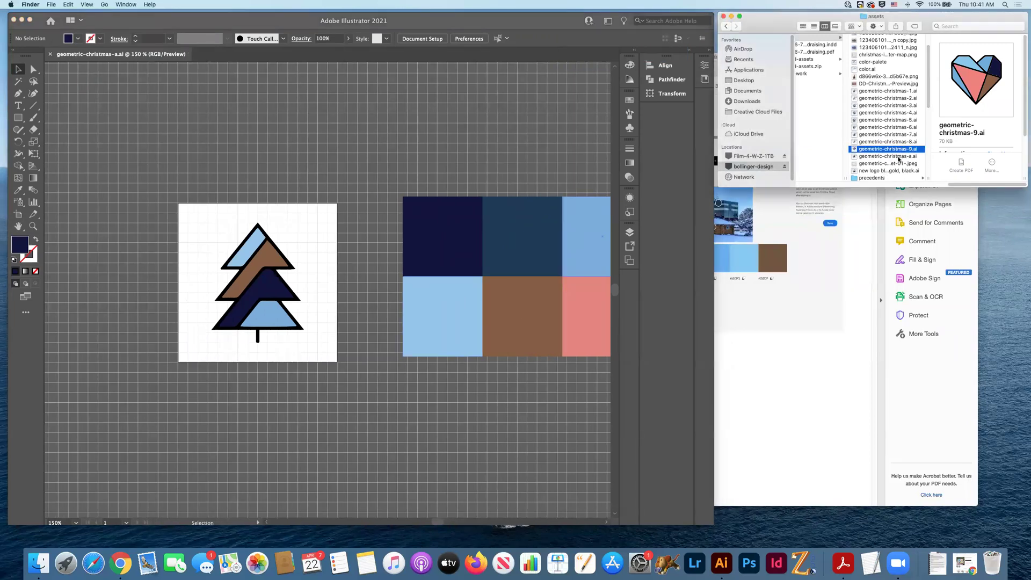
left_click(898, 156)
Return to the Illustrator document and dismiss the What's New notification and the Learn window.
left_click(295, 208)
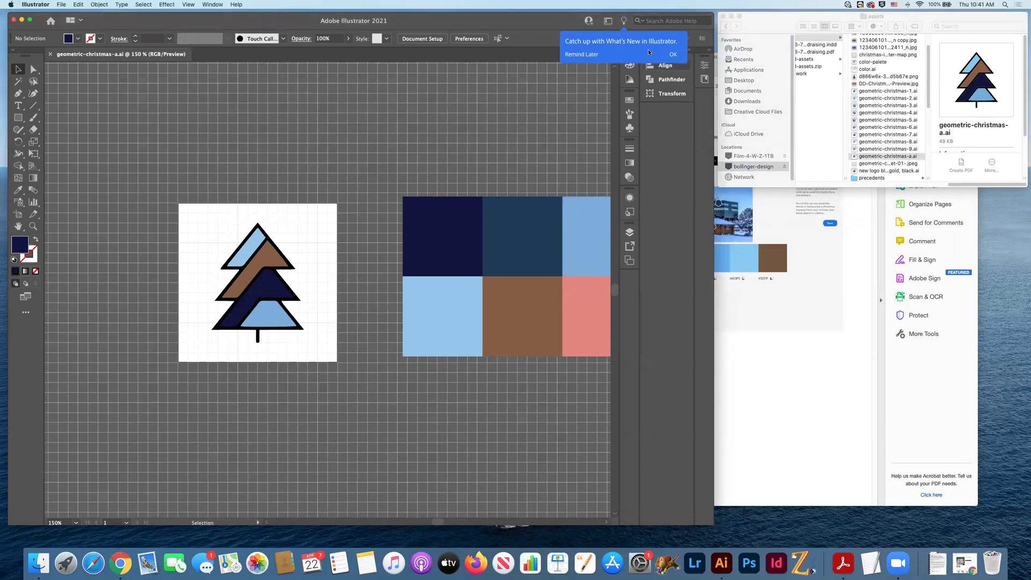
left_click(673, 54)
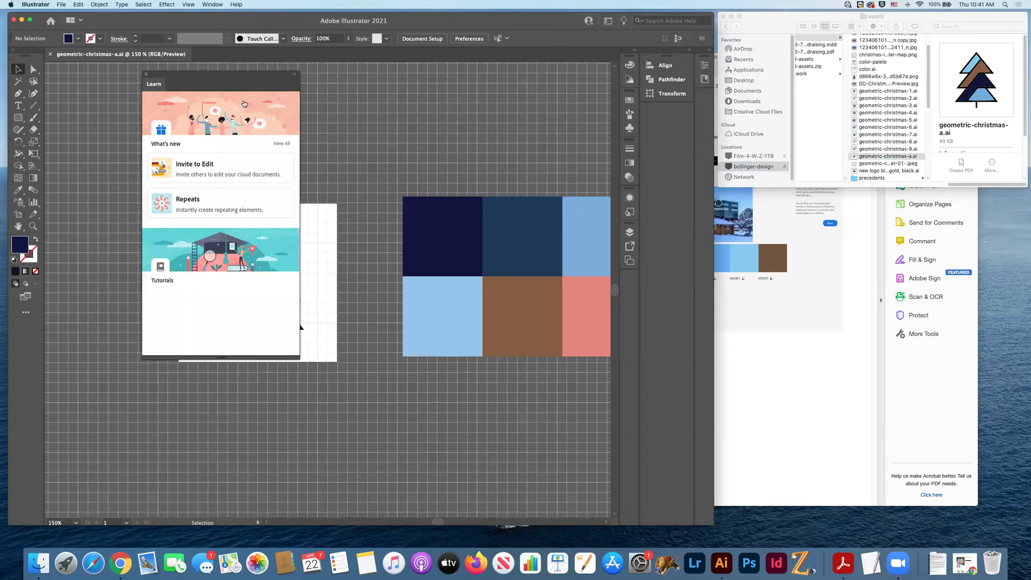
left_click(146, 74)
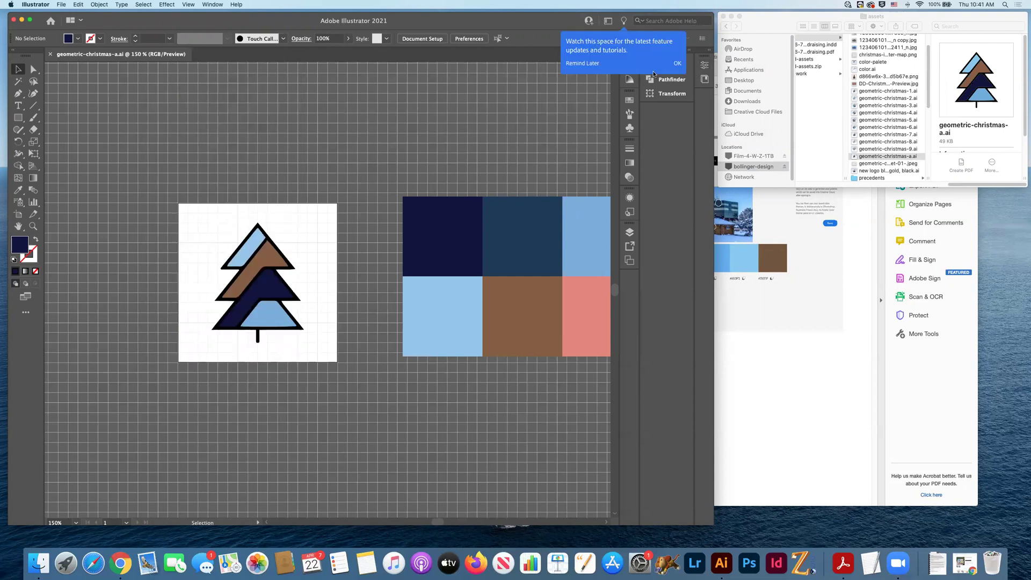
left_click(585, 63)
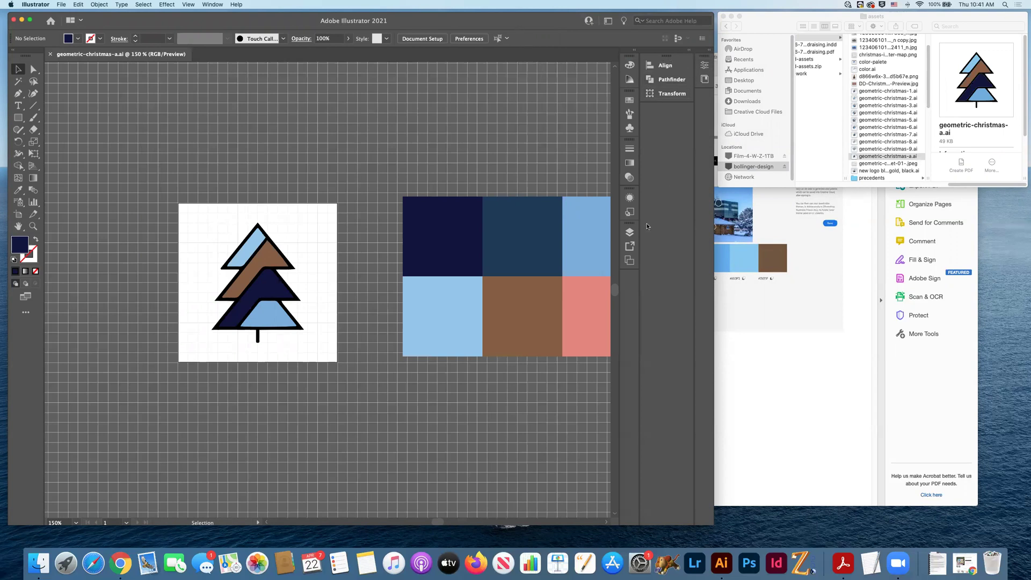
Inspect the document's layers by toggling the base layer's visibility and Layer 1's outline view.
left_click(629, 232)
left_click(506, 253)
left_click(505, 253)
left_click(506, 254)
left_click(506, 253)
left_click(505, 253)
left_click(505, 254)
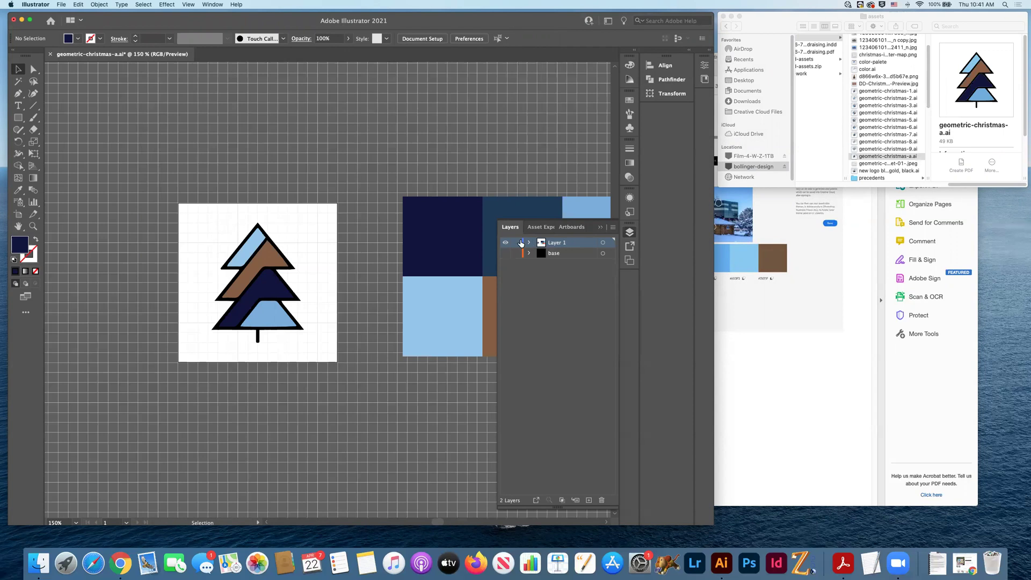
left_click(505, 243, "super")
left_click(505, 243, "super")
Delete all the tree artwork from the artboard, keeping the palette swatches.
key("super+a")
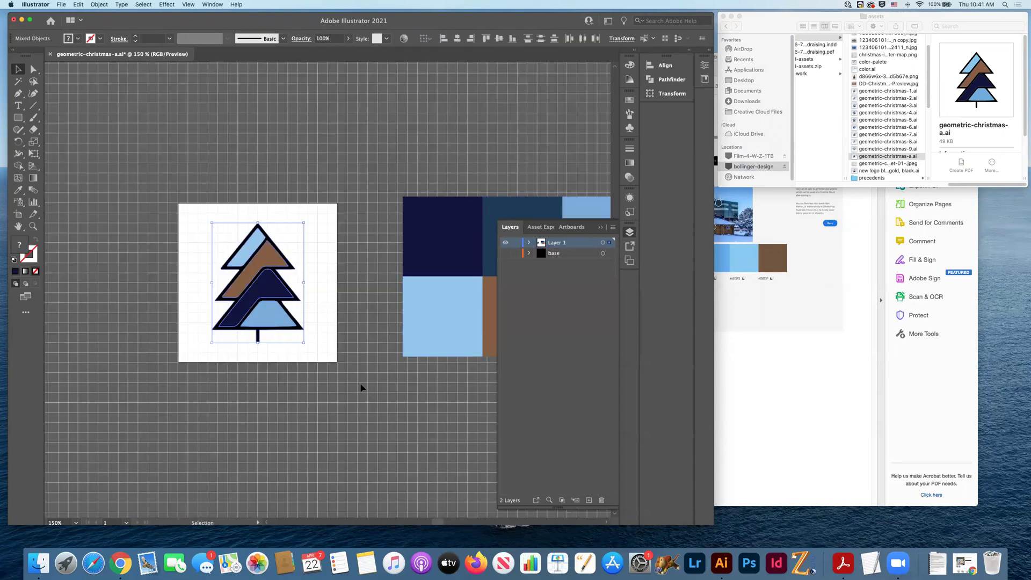
key("Delete")
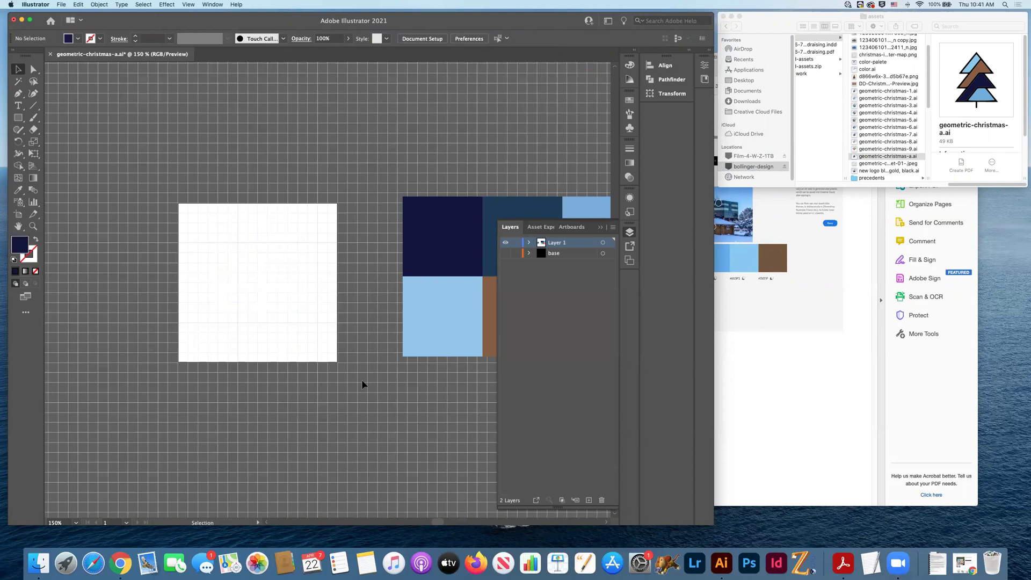
Enlarge the artboard from its upper-left corner to about 3.79 by 3.79 in, and expand the document window to full screen.
scroll(363, 383, "left", 5)
key("shift+o")
scroll(297, 285, "left", 2)
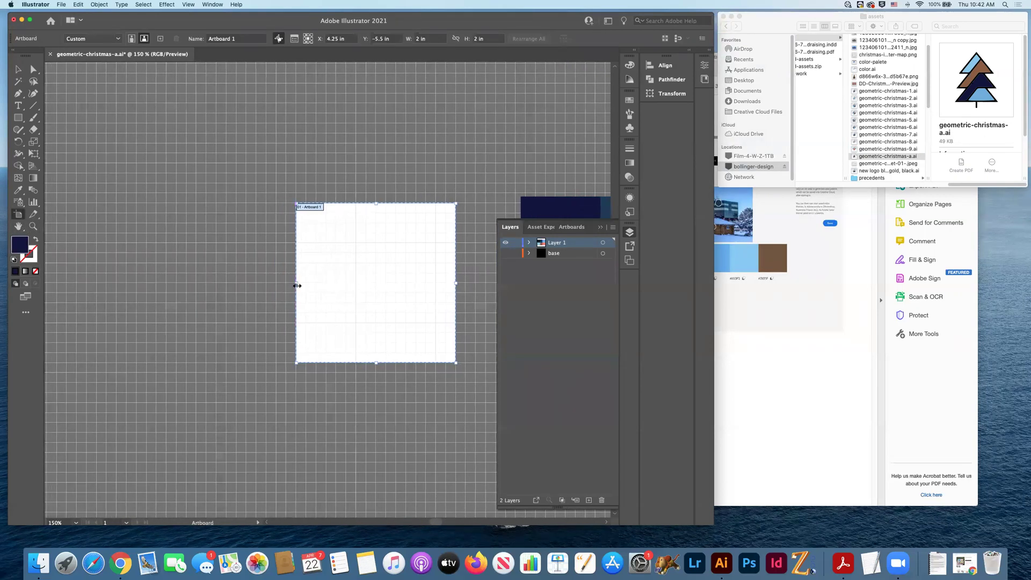
left_click_drag(298, 204, 152, 132)
scroll(294, 240, "up", 5)
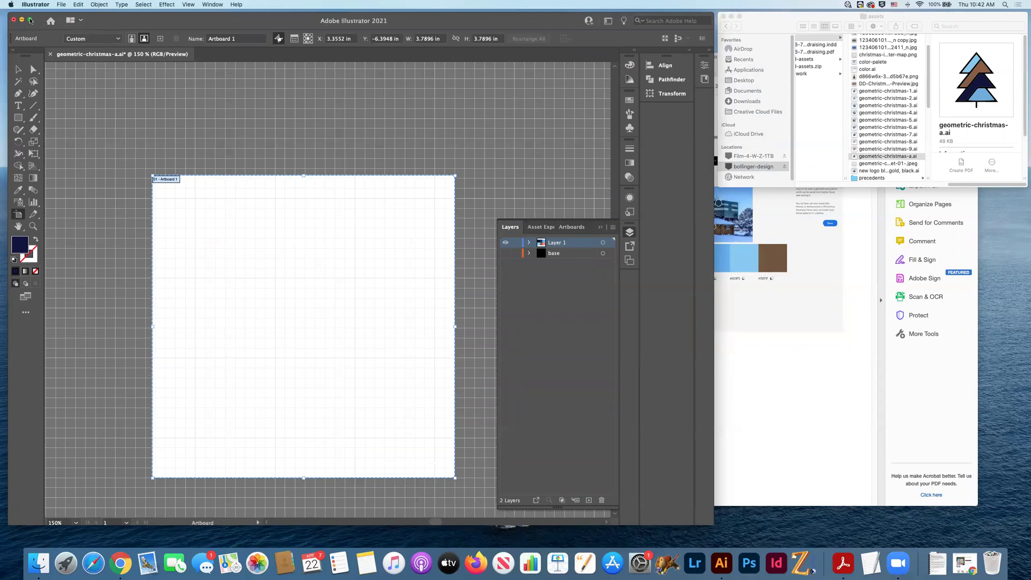
left_click(30, 20)
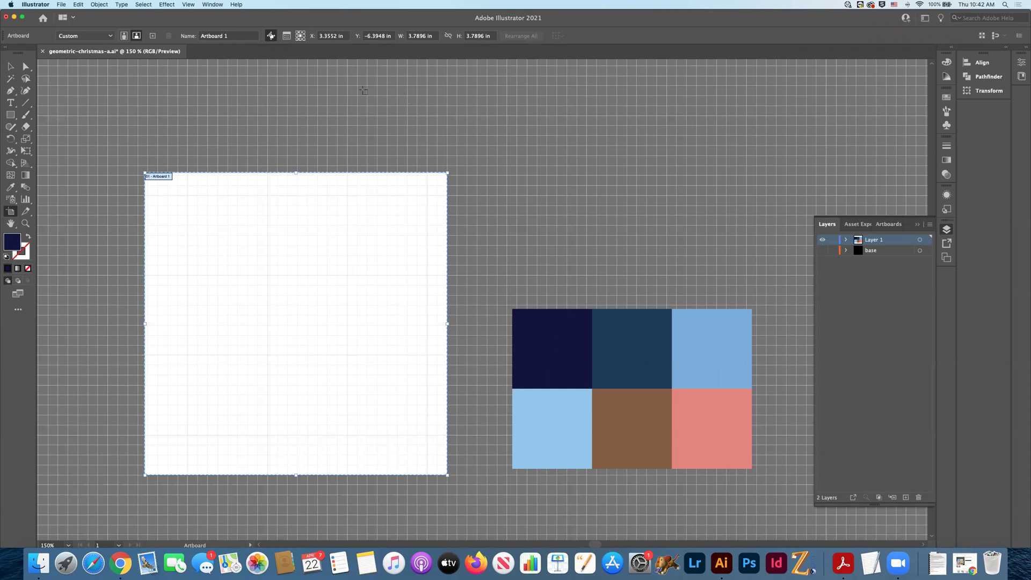
Move the artboard slightly up and to the left, accepting that hidden or locked objects stay in place.
scroll(365, 77, "right", 3)
scroll(365, 77, "right", 1)
scroll(363, 76, "left", 4)
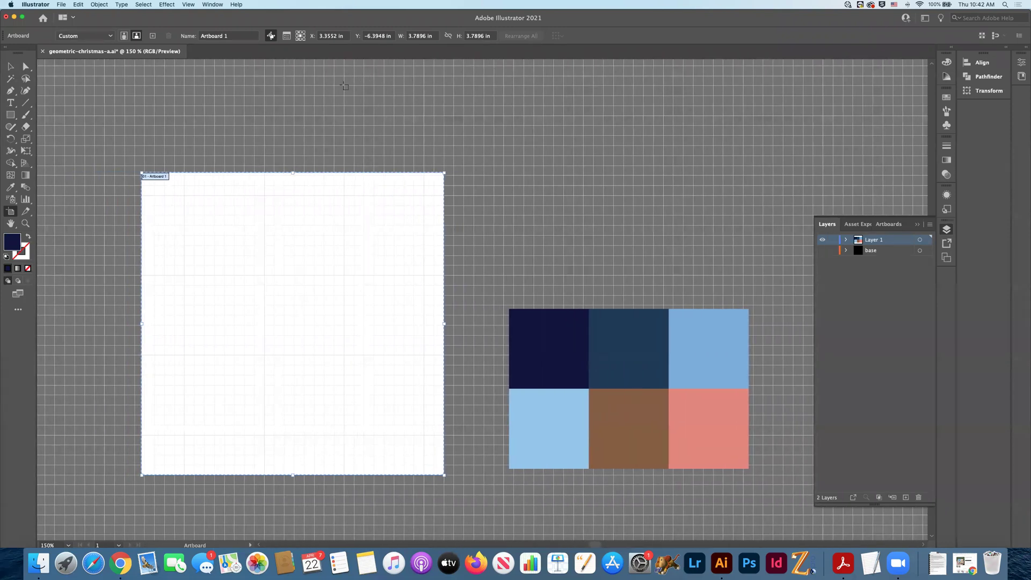
left_click_drag(164, 193, 151, 179)
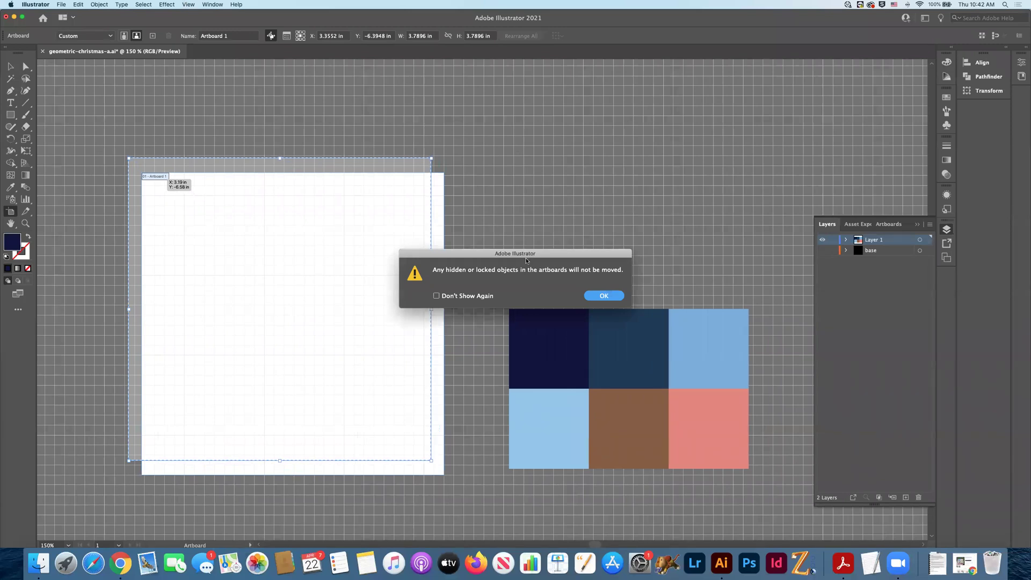
left_click(604, 296)
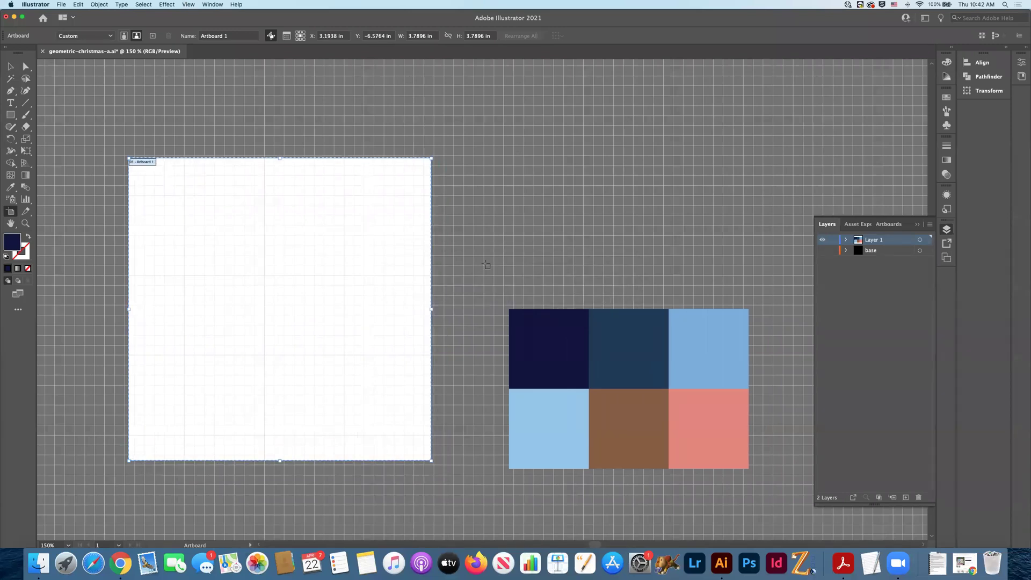
Turn on Snap to Grid and move the artboard slightly up and to the right.
left_click(184, 4)
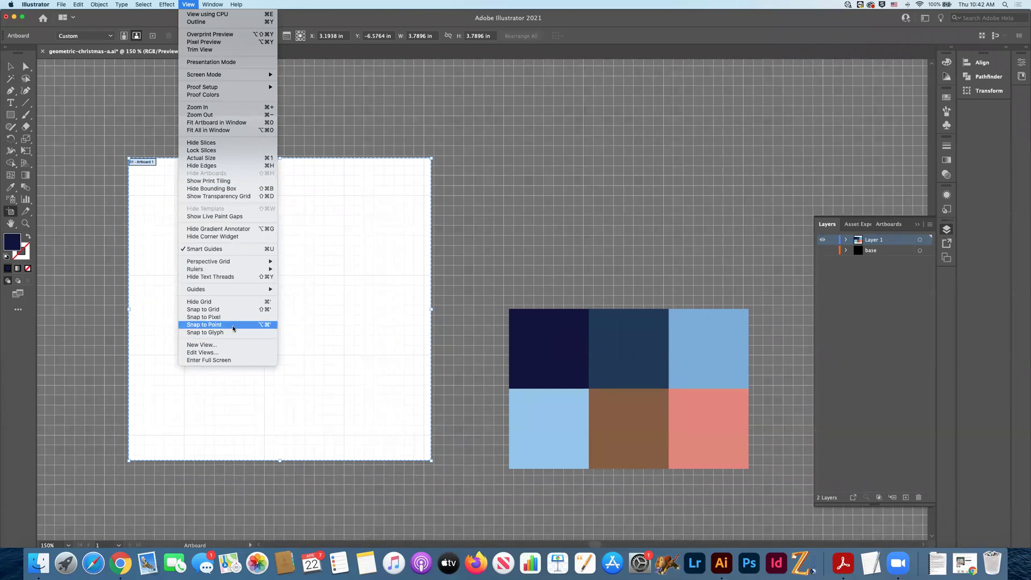
left_click(234, 310)
left_click_drag(167, 193, 184, 180)
left_click(606, 295)
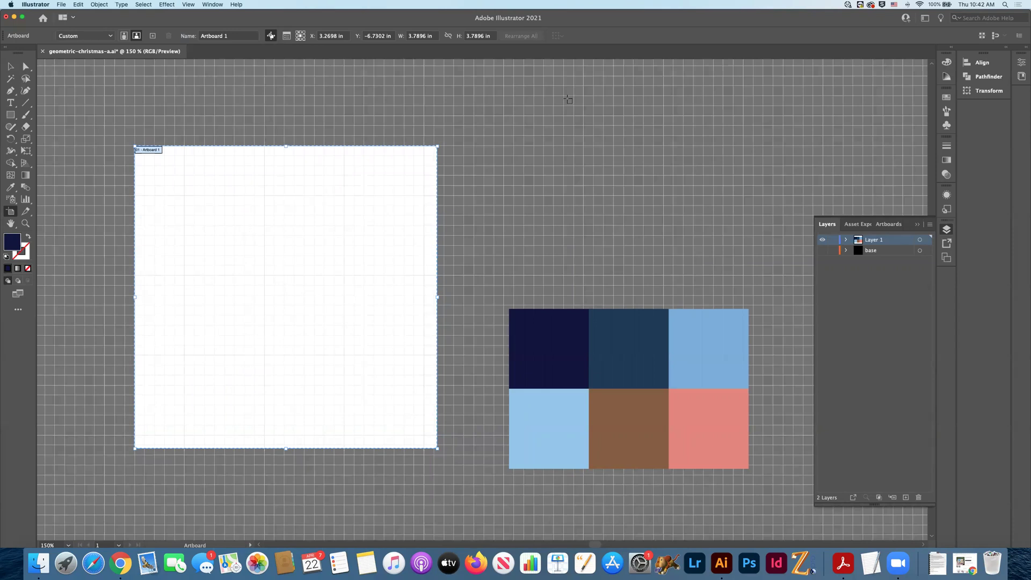
Set the artboard's width and height to 6 in and exit artboard editing.
left_click(417, 36)
type("6")
key("Tab")
type("6")
key("Return")
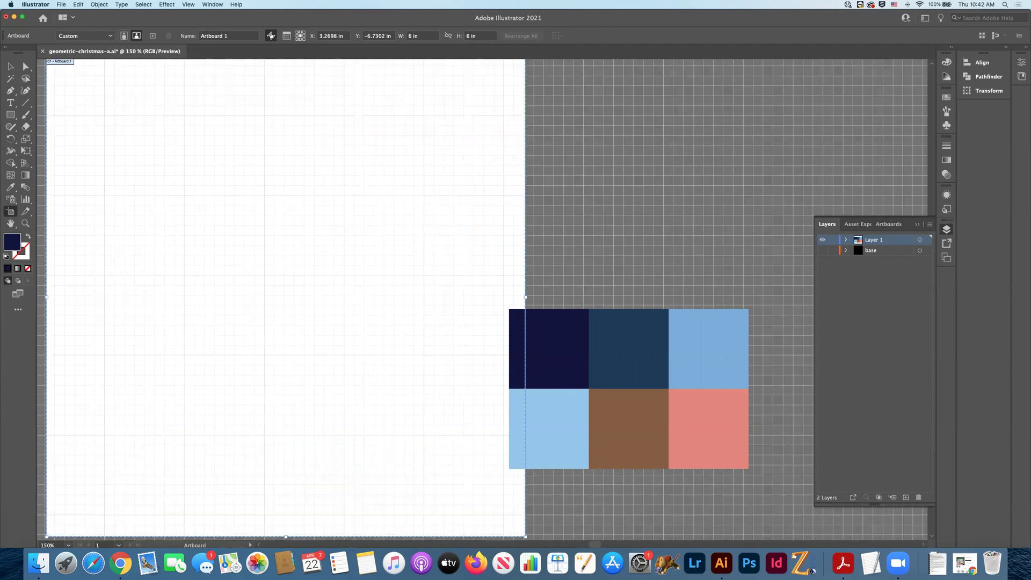
key("super+minus")
key("super+minus")
key("super+minus")
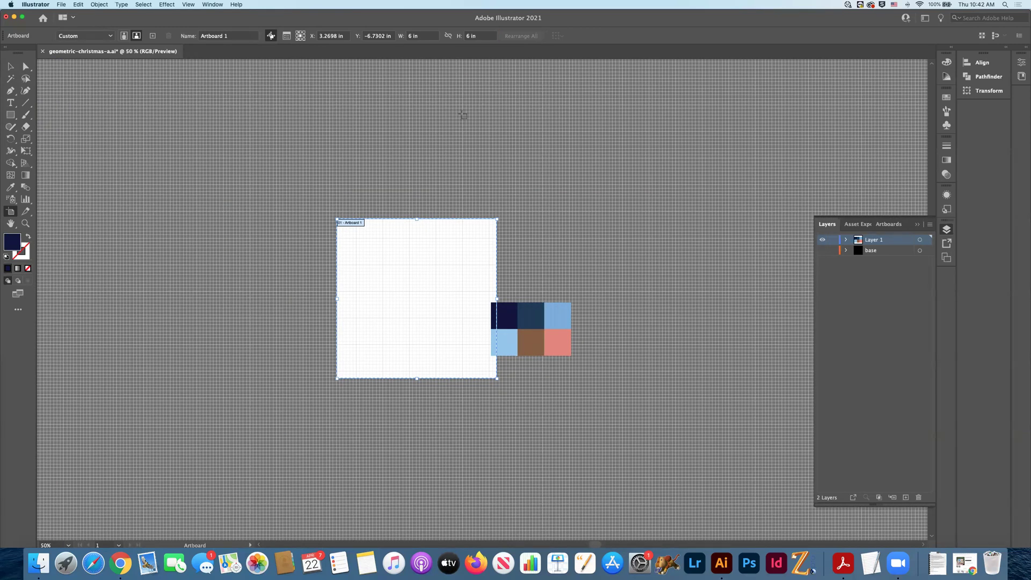
left_click(10, 68)
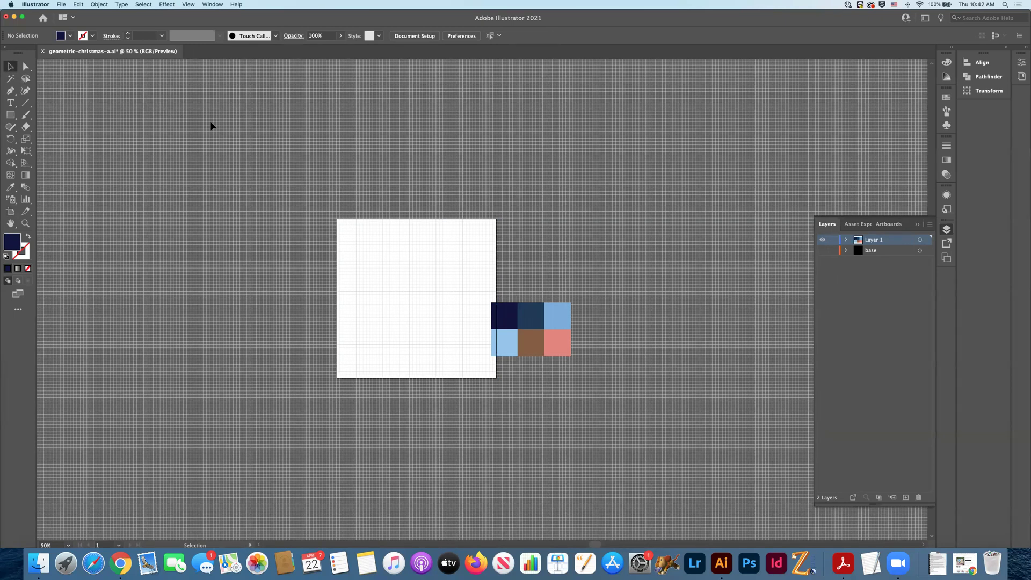
Align the artboard with the grid by moving it to X 3 in, Y -7 in, and show the rulers.
key("super+plus")
key("super+plus")
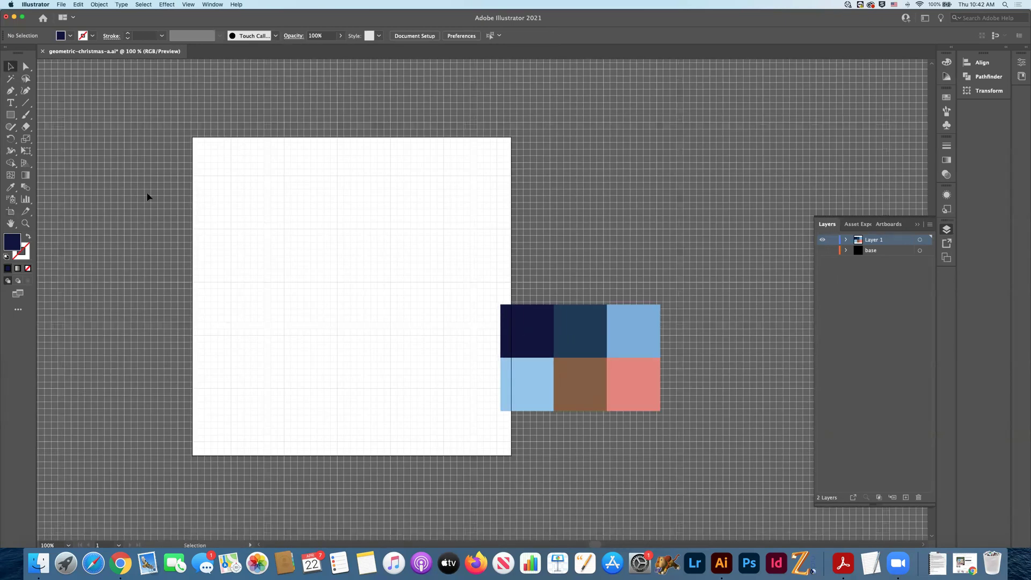
left_click(11, 211)
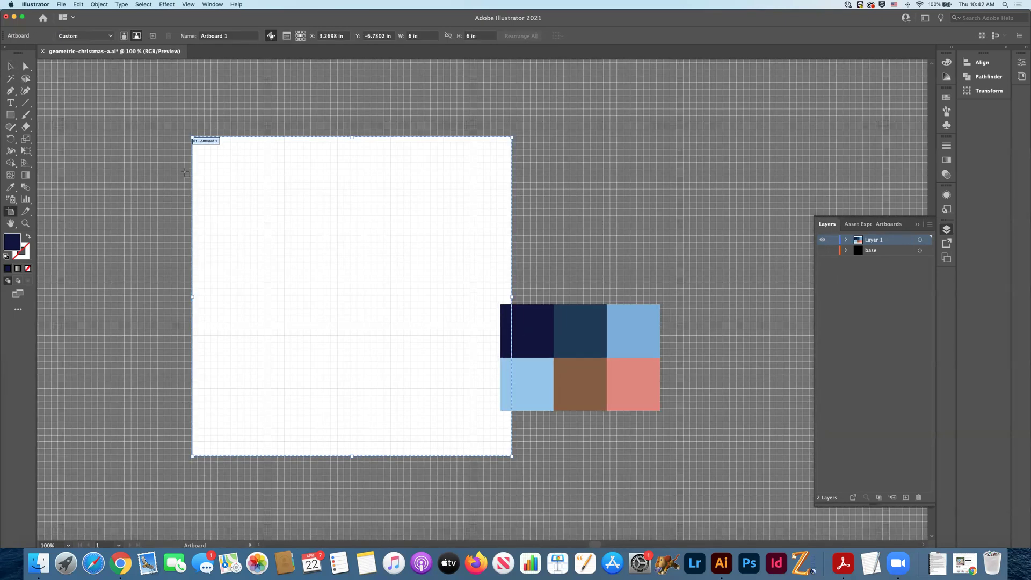
left_click_drag(226, 164, 212, 149)
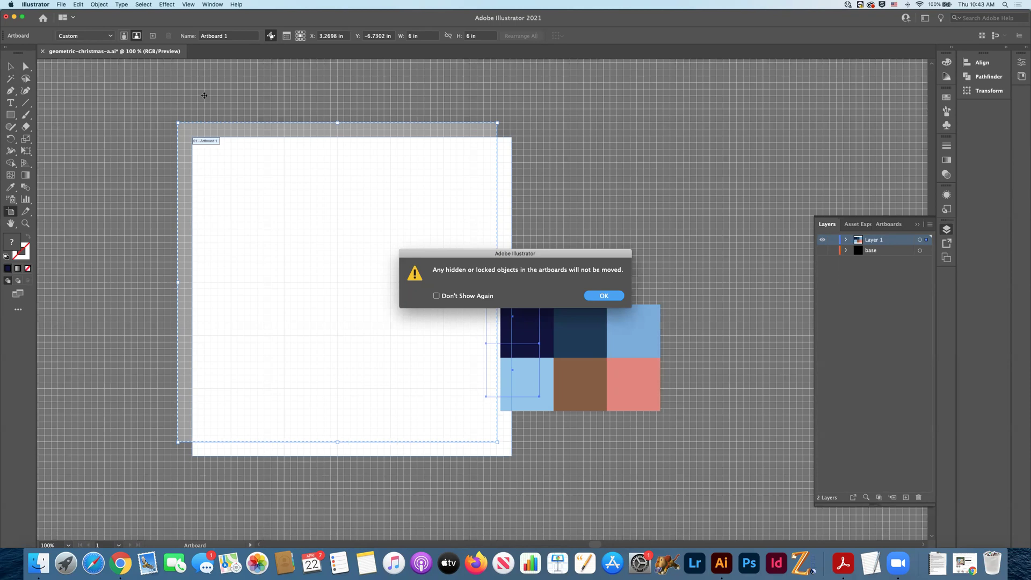
key("Return")
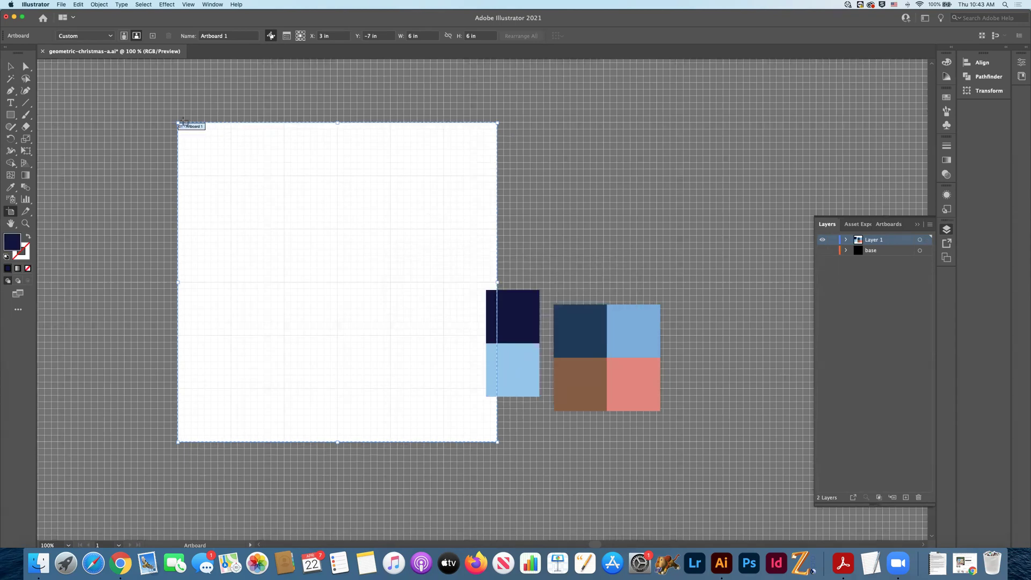
key("super+r")
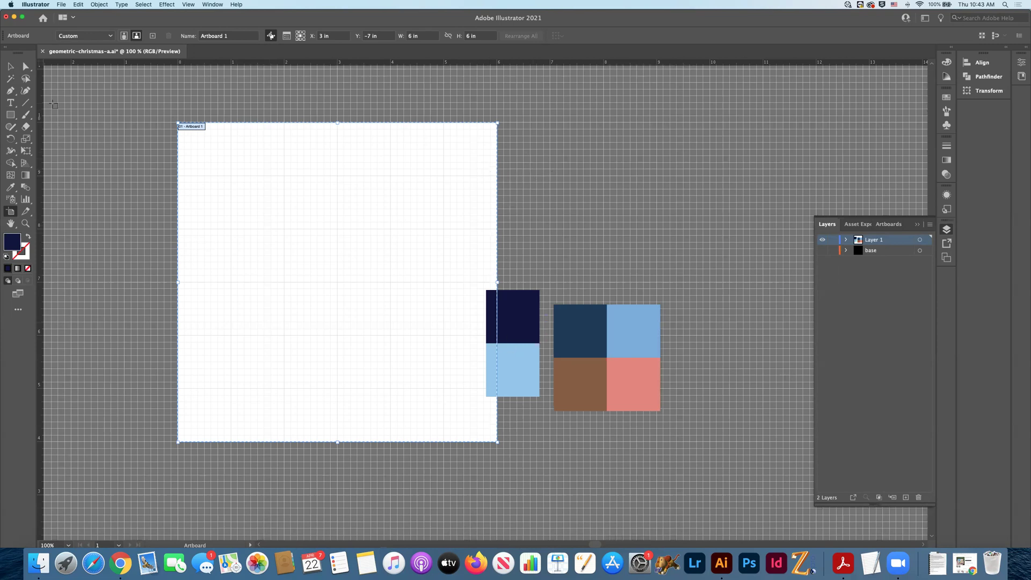
Move the navy and light blue swatches off the artboard, placing them above the other four swatches level with the artboard's upper edge.
left_click(10, 66)
left_click_drag(516, 279, 541, 349)
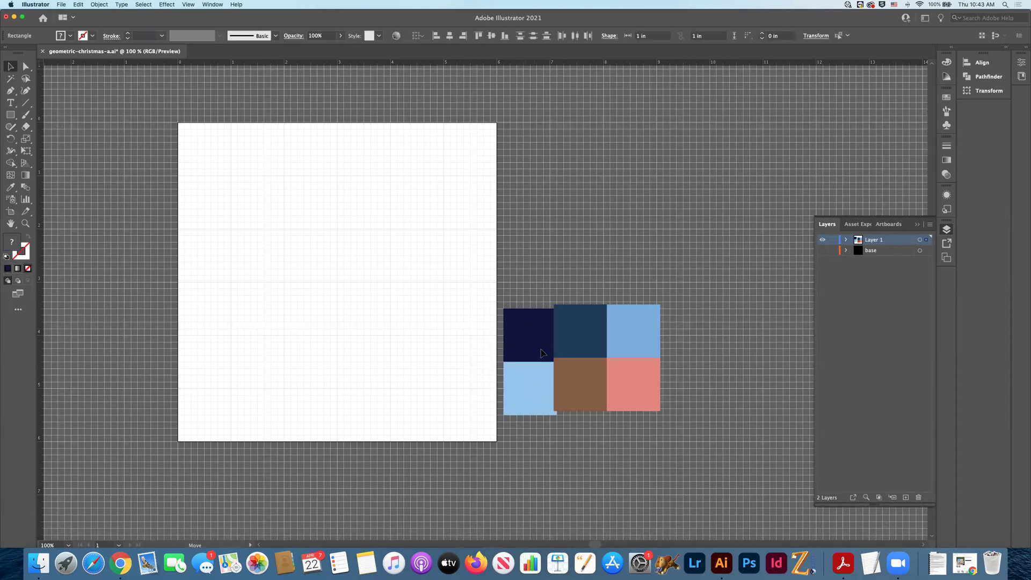
left_click(530, 295)
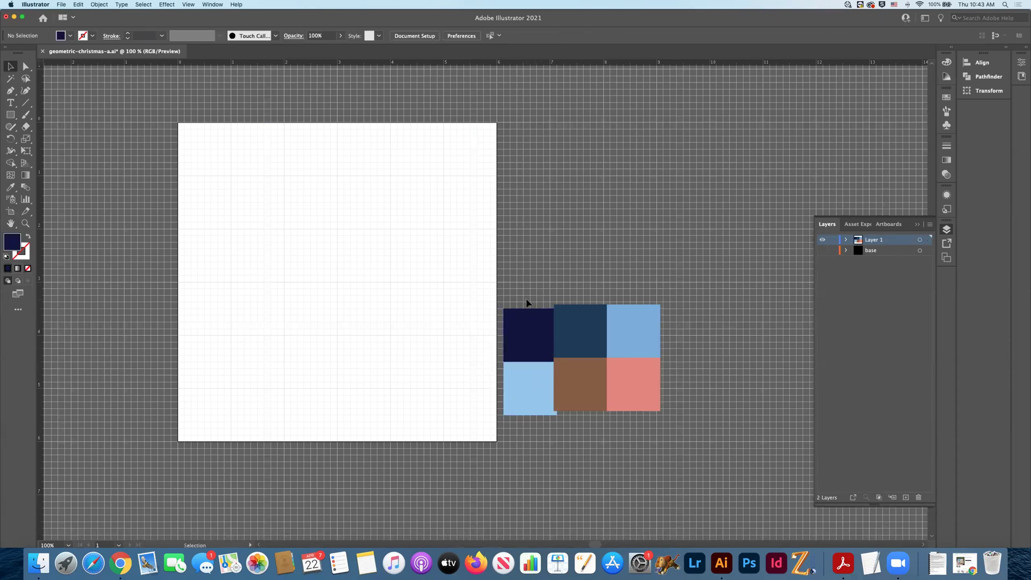
left_click(532, 392)
left_click_drag(527, 361, 575, 177)
left_click(555, 293)
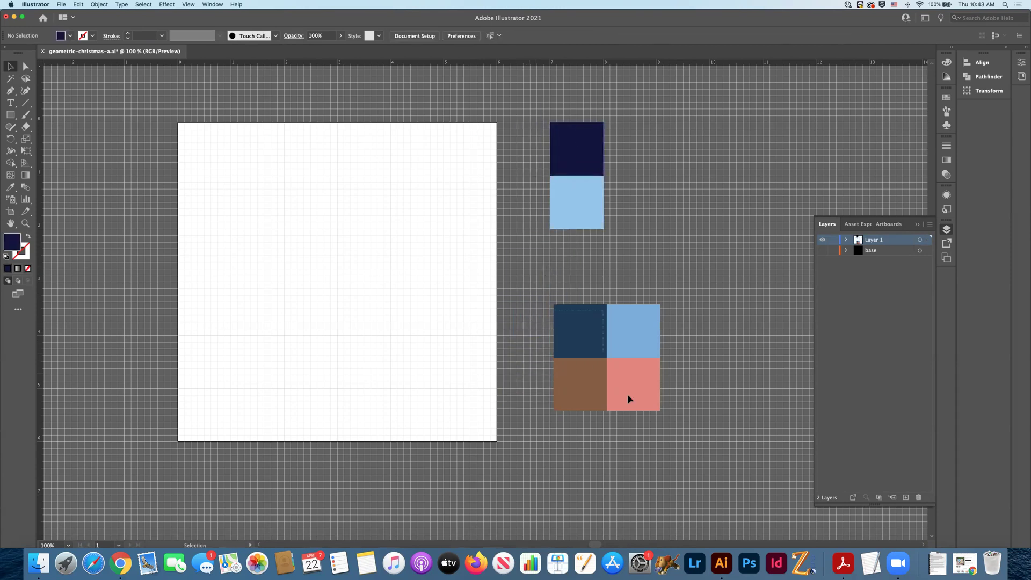
Reassemble the six swatches into a three-by-two block against the artboard's upper right corner, and save the document.
left_click(585, 351)
left_click_drag(586, 352, 539, 133)
left_click(602, 148, "shift")
left_click(637, 275)
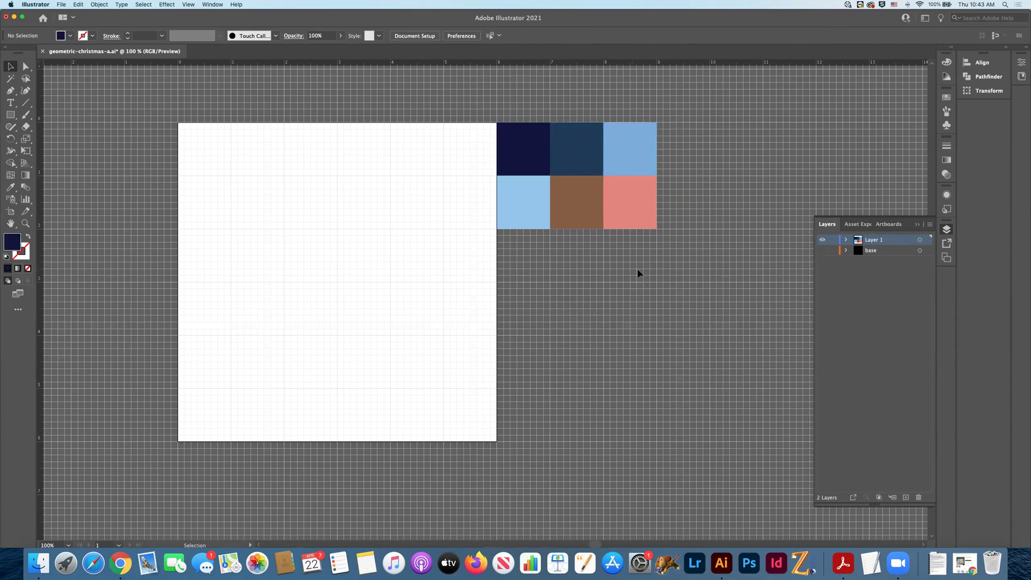
key("super+s")
Rename the base layer as diagram.
double_click(872, 251)
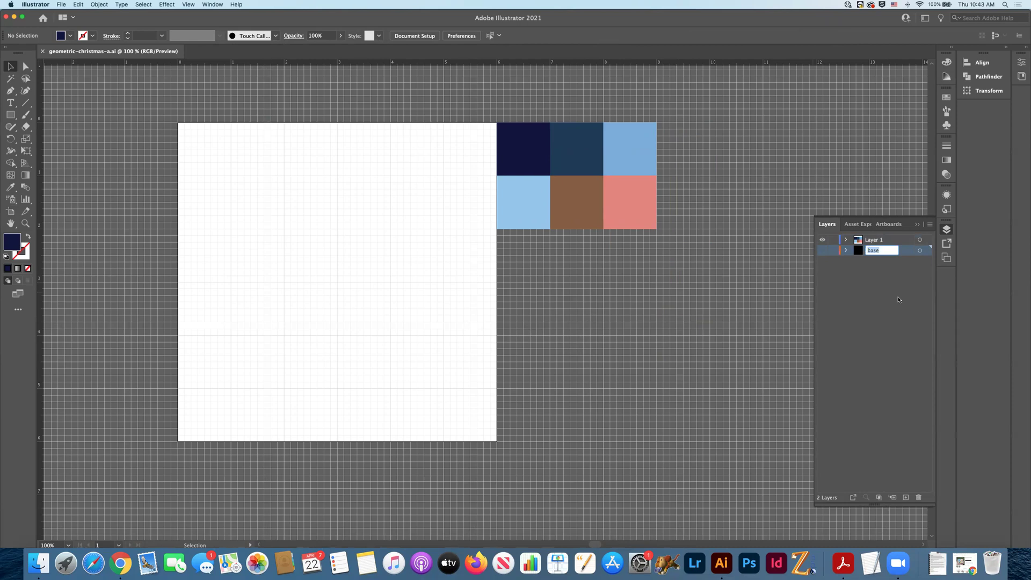
type("diagram")
key("Return")
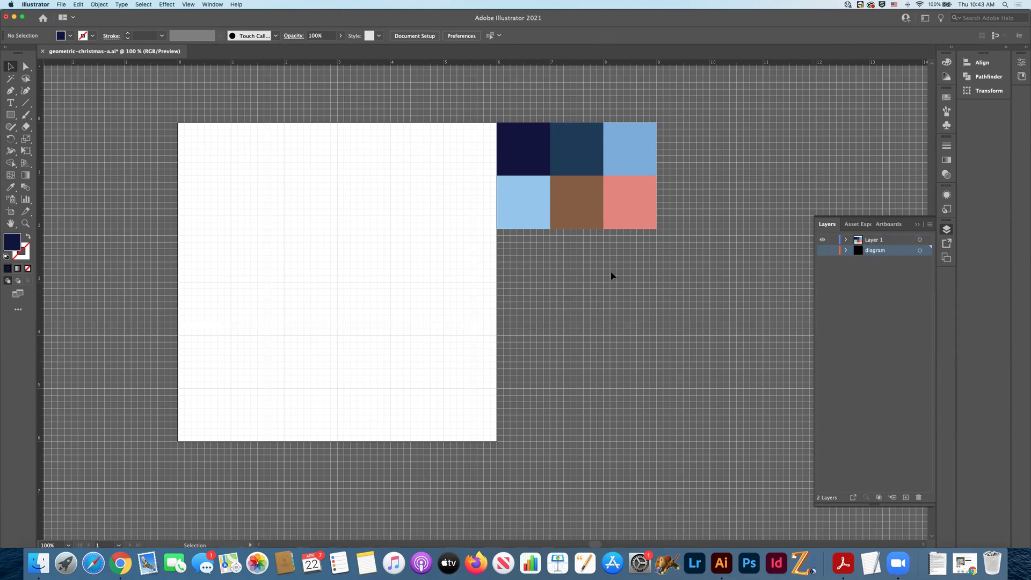
Show the diagram layer with Layer 1 hidden, and delete the black square from it.
left_click(822, 250)
left_click(822, 239)
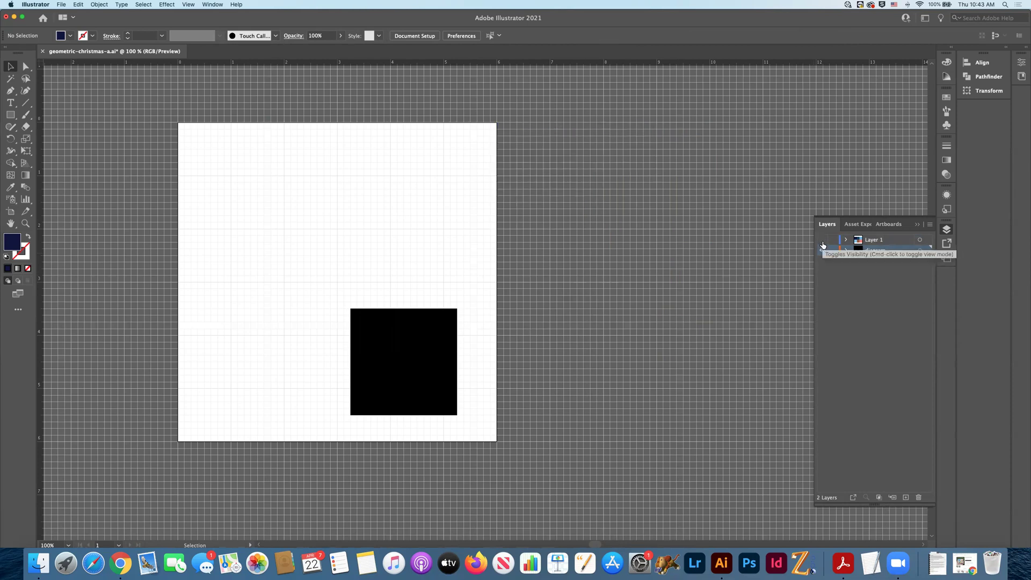
left_click(391, 325)
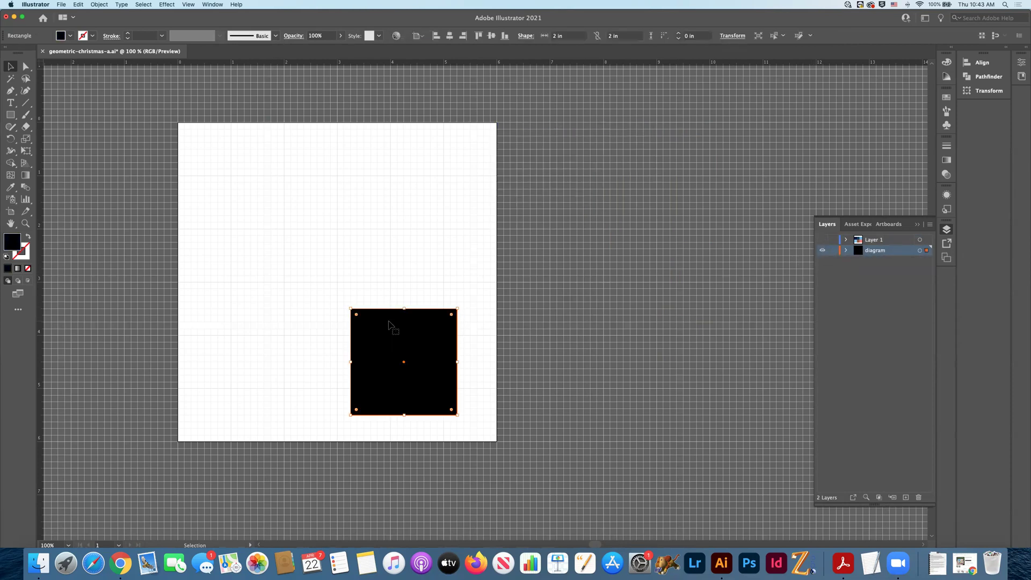
key("Delete")
Open the Art & Illustration default swatch library and place it beside the artboard, above the layer list.
key("super+equal")
key("super+equal")
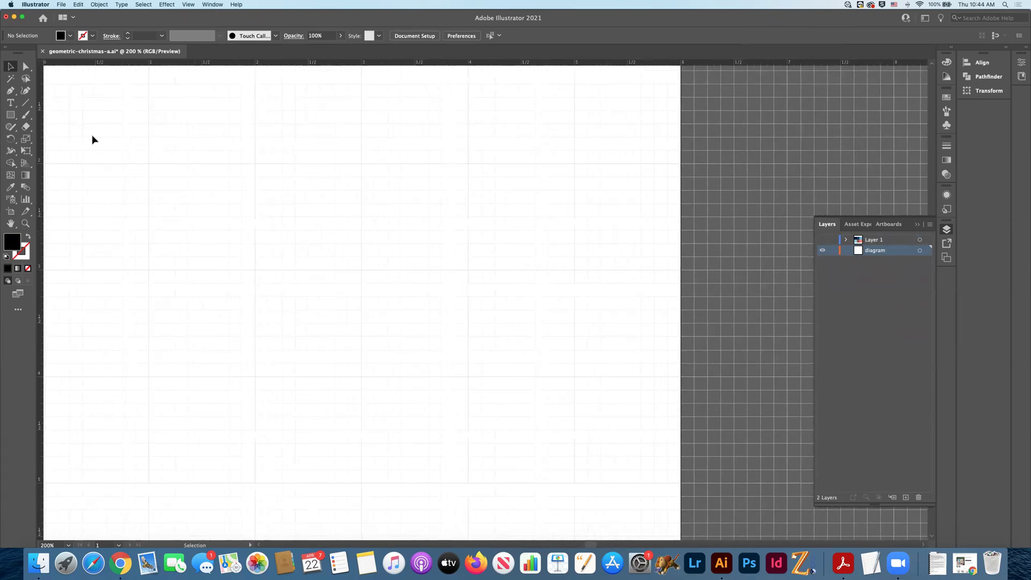
left_click(11, 92)
left_click(379, 36)
left_click(379, 38)
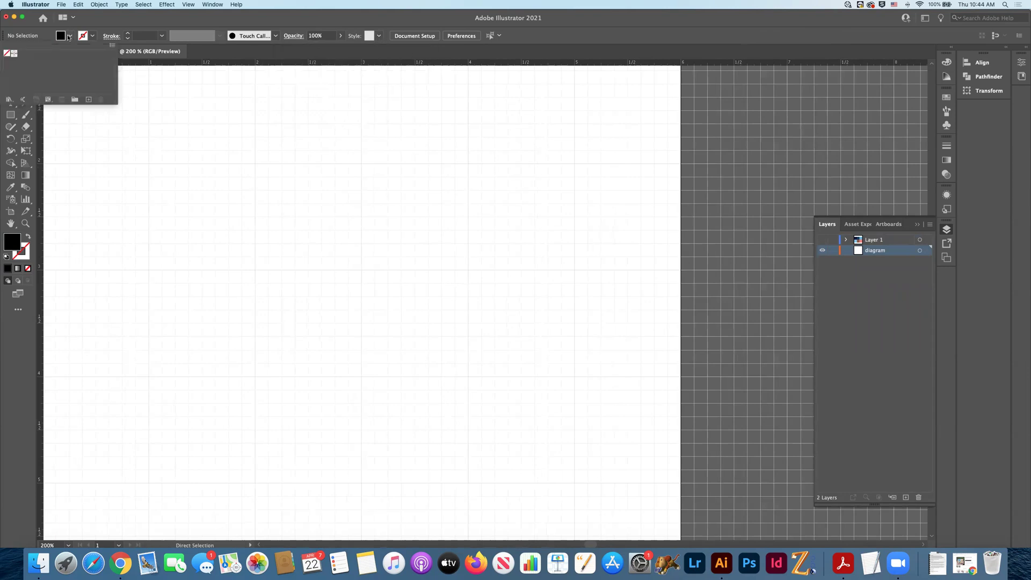
left_click(8, 100)
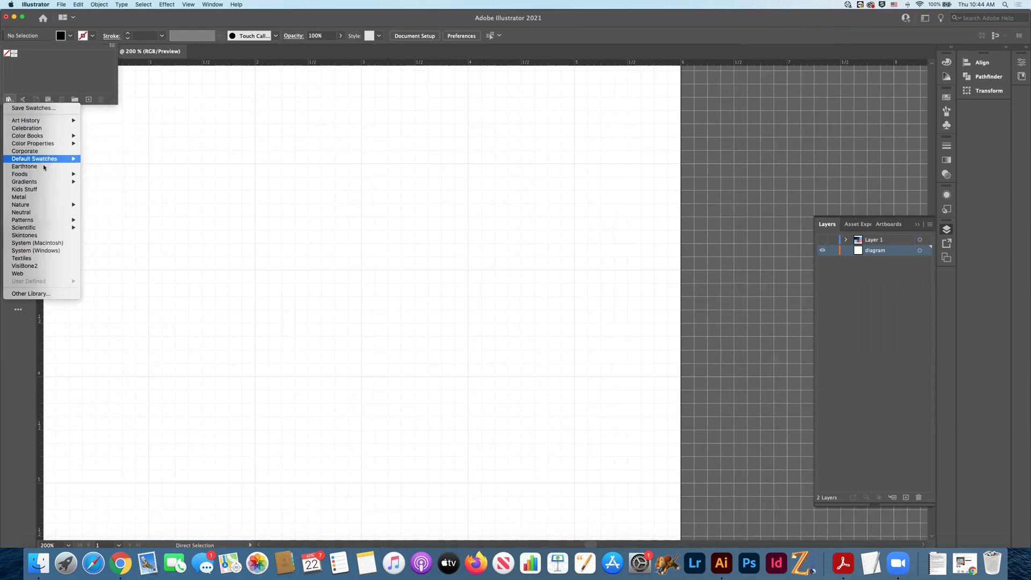
mouse_move(65, 159)
left_click(112, 160)
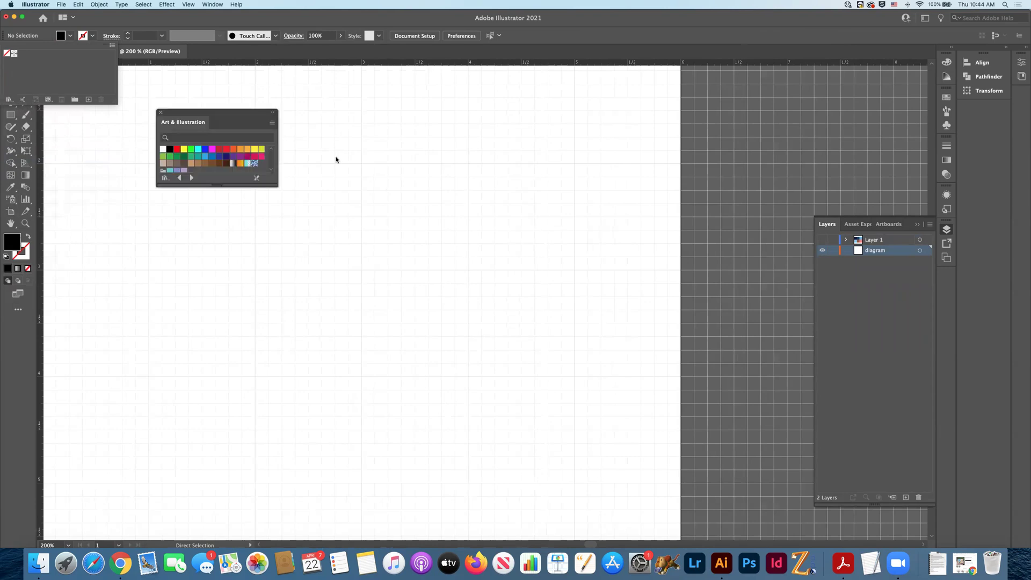
left_click(227, 115)
key("p")
mouse_move(245, 115)
left_mouse_down()
mouse_move(879, 118)
mouse_move(864, 121)
left_mouse_up()
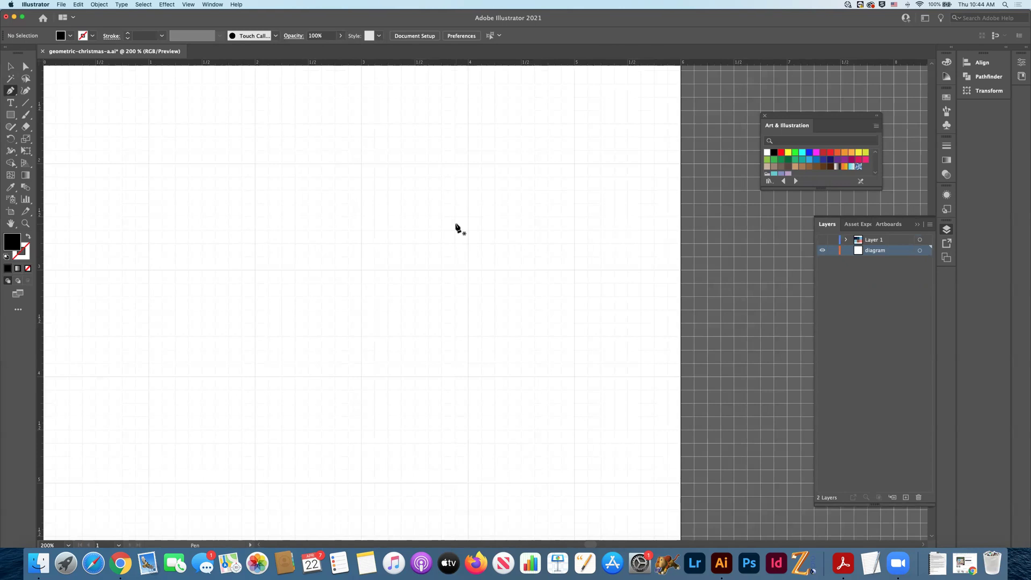
Draw a closed triangle on the grid with the Pen tool, apex at 3.5, 3 in and base corners at 3, 4 in and 4, 4 in.
left_click(189, 5)
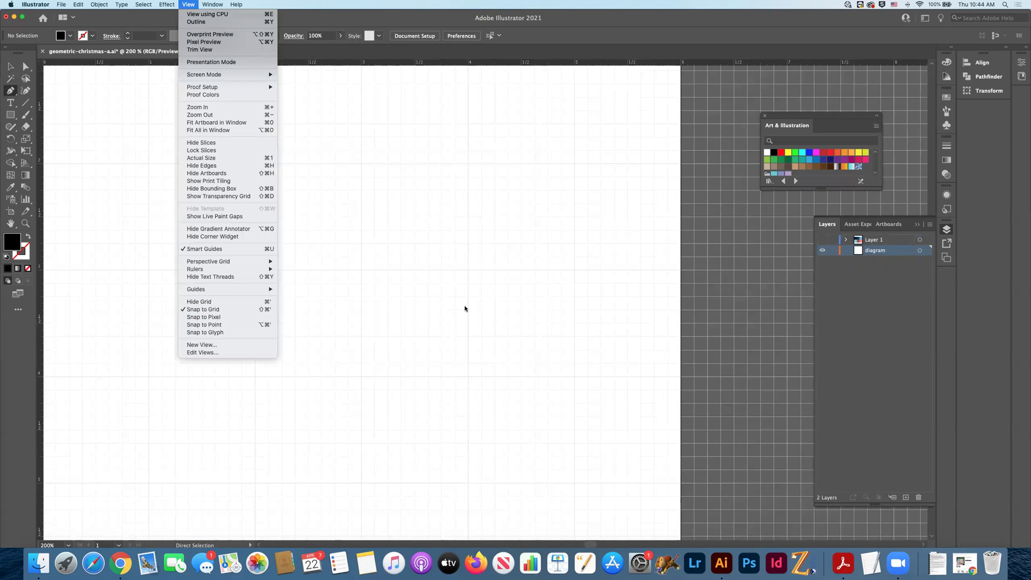
left_click(357, 323)
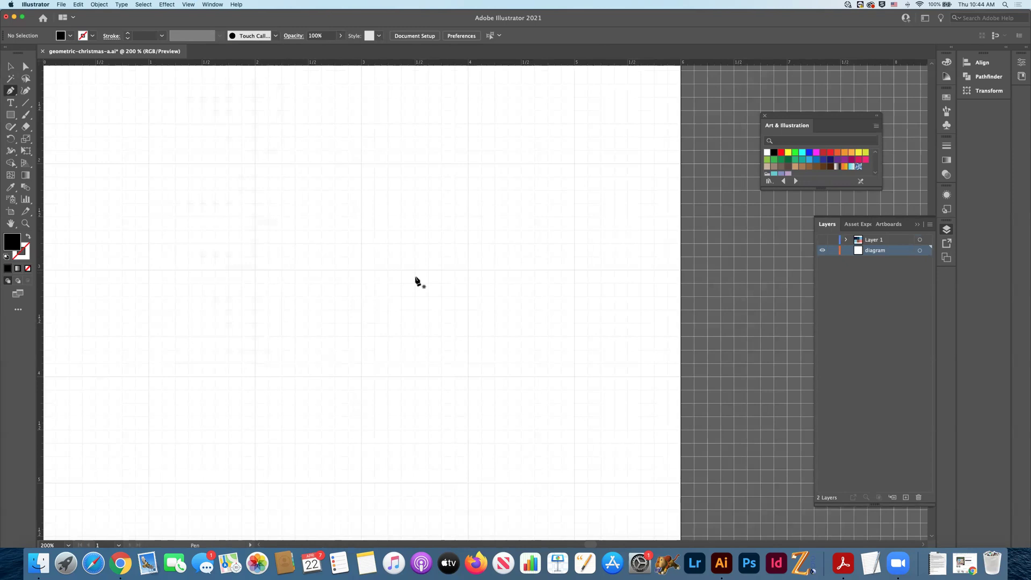
left_click(415, 270)
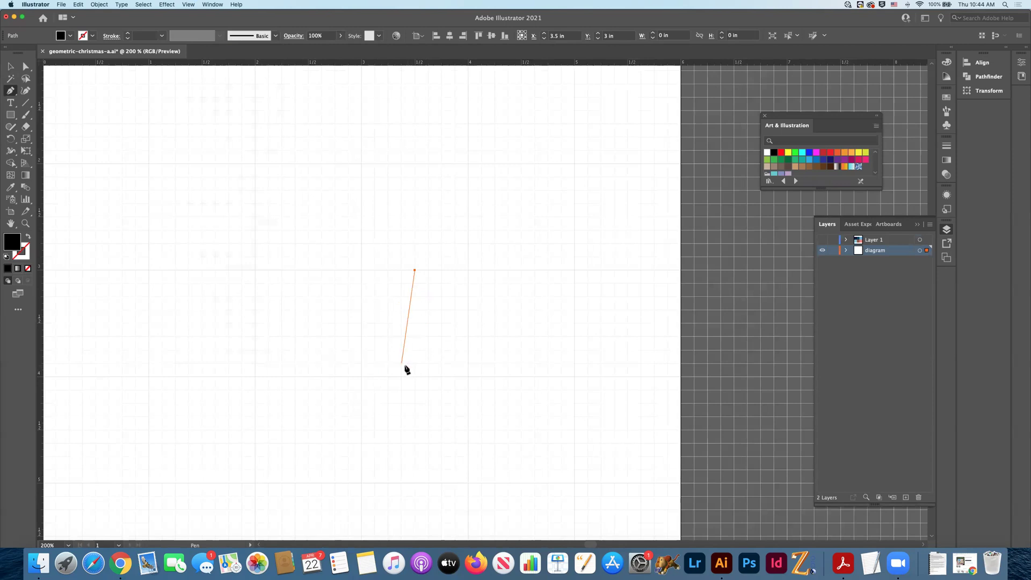
left_click(361, 376)
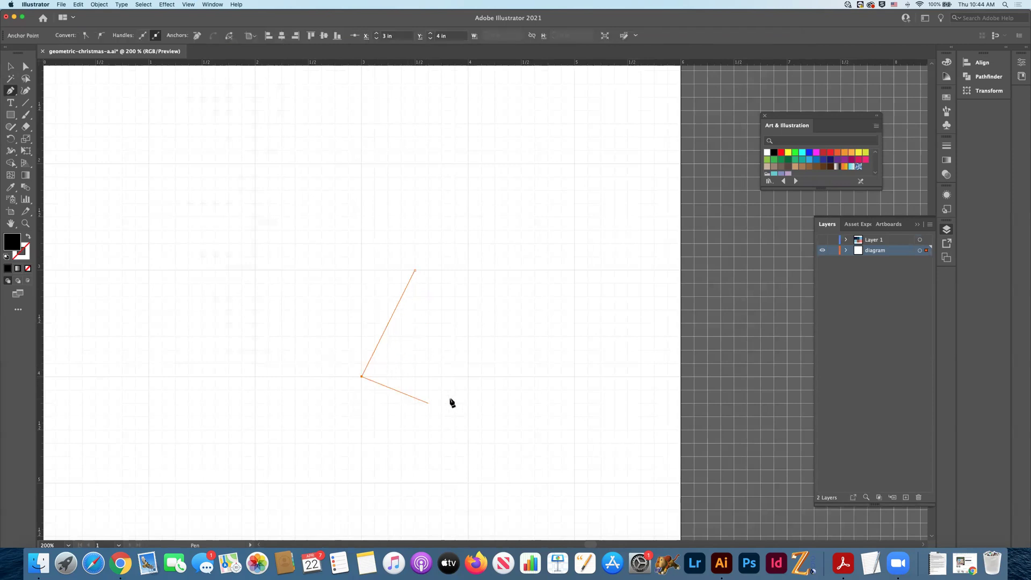
left_click(468, 377)
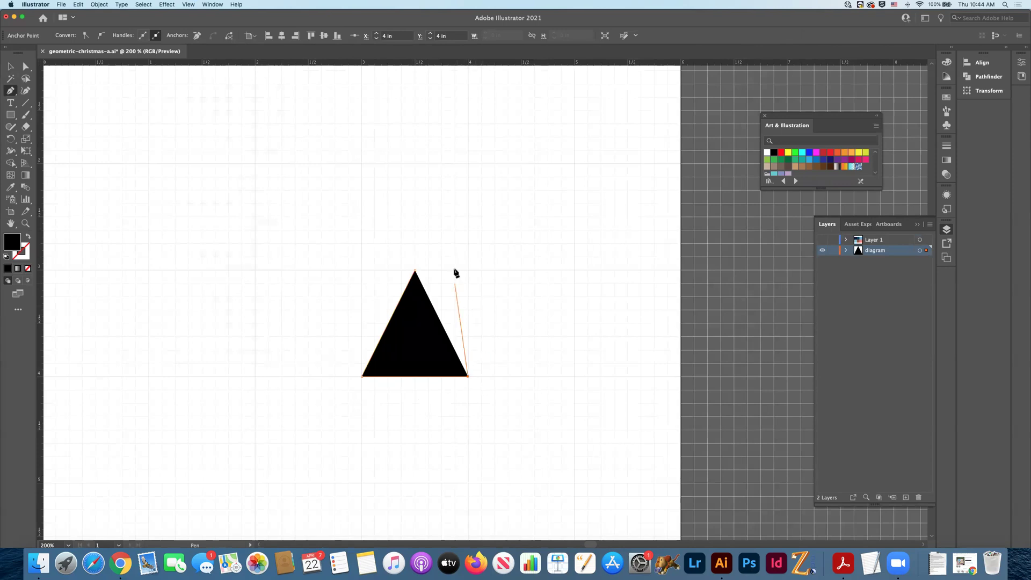
left_click(418, 270)
left_click(417, 274, "super")
left_click(10, 70)
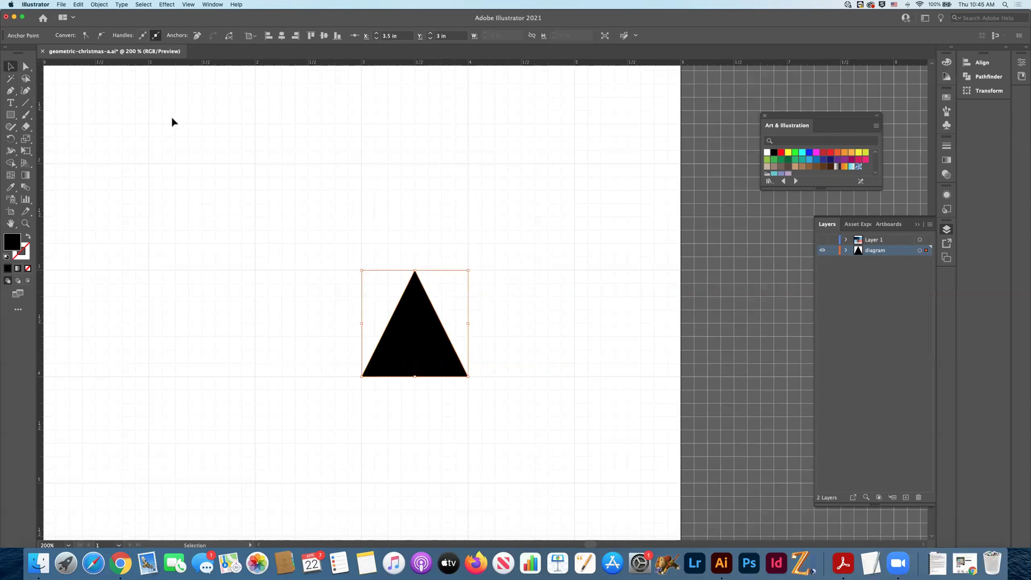
left_click(173, 120)
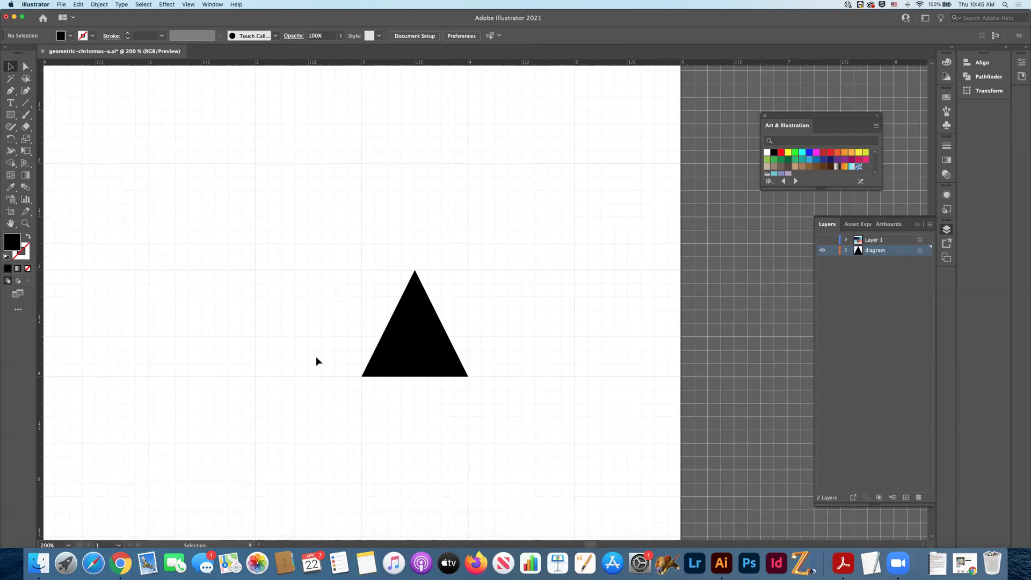
Fill the triangle with the magenta swatch from the Art & Illustration library and deselect it.
left_click(422, 326)
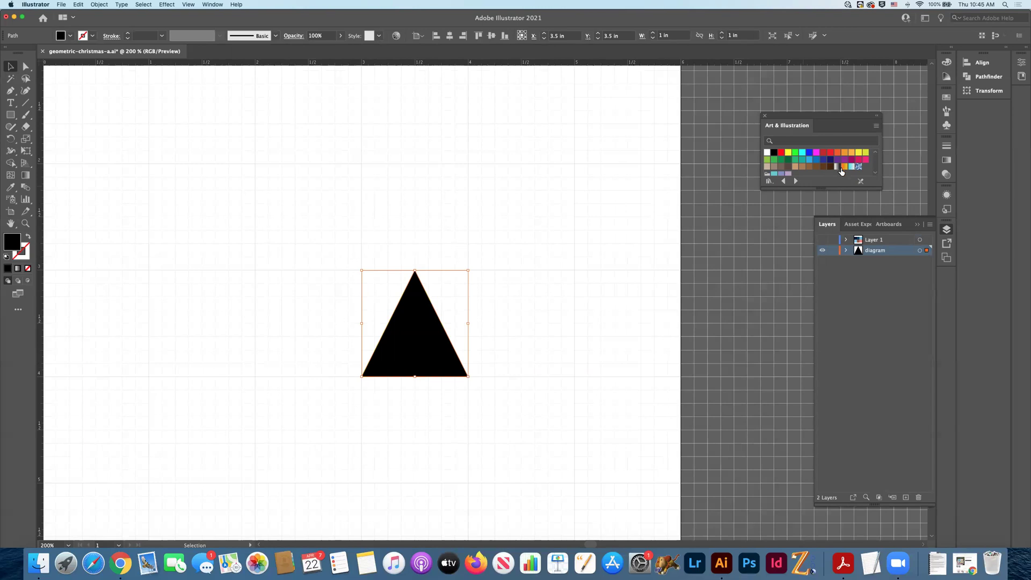
left_click(817, 152)
left_click(604, 246)
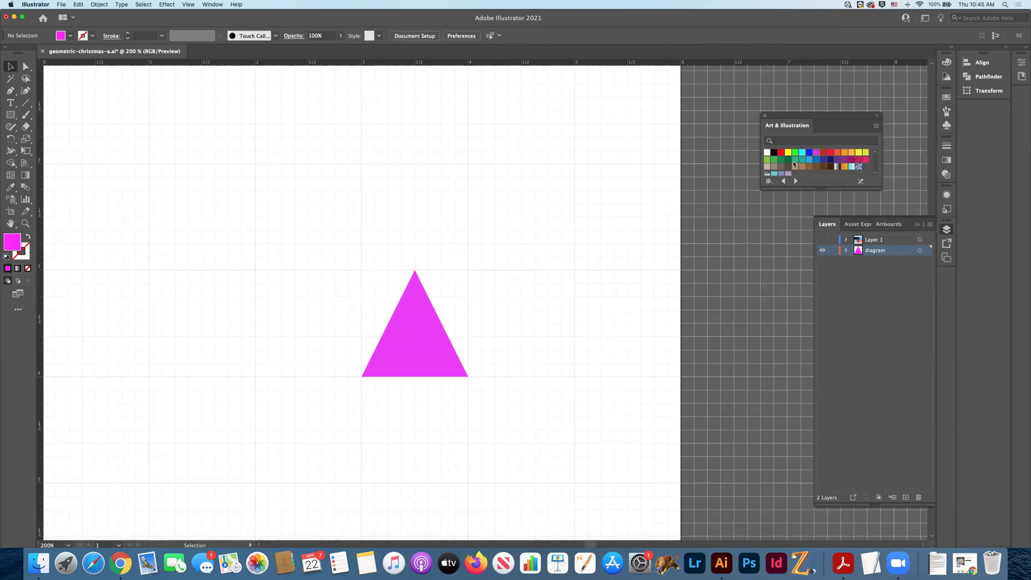
Paste a copy of the magenta triangle and place it up and to the right of the original.
left_click(426, 304)
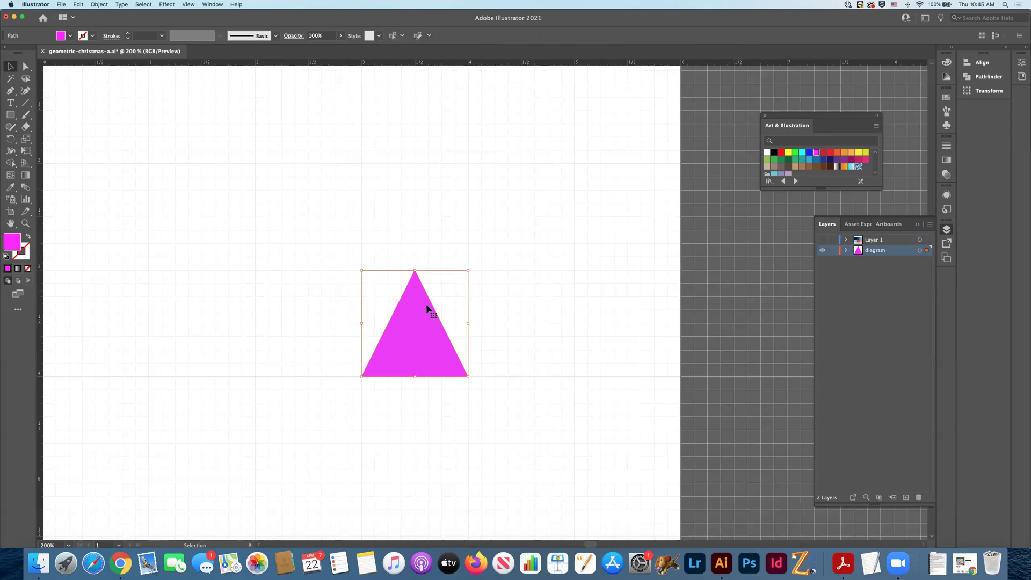
key("a")
key("super+v")
left_click_drag(495, 299, 557, 306)
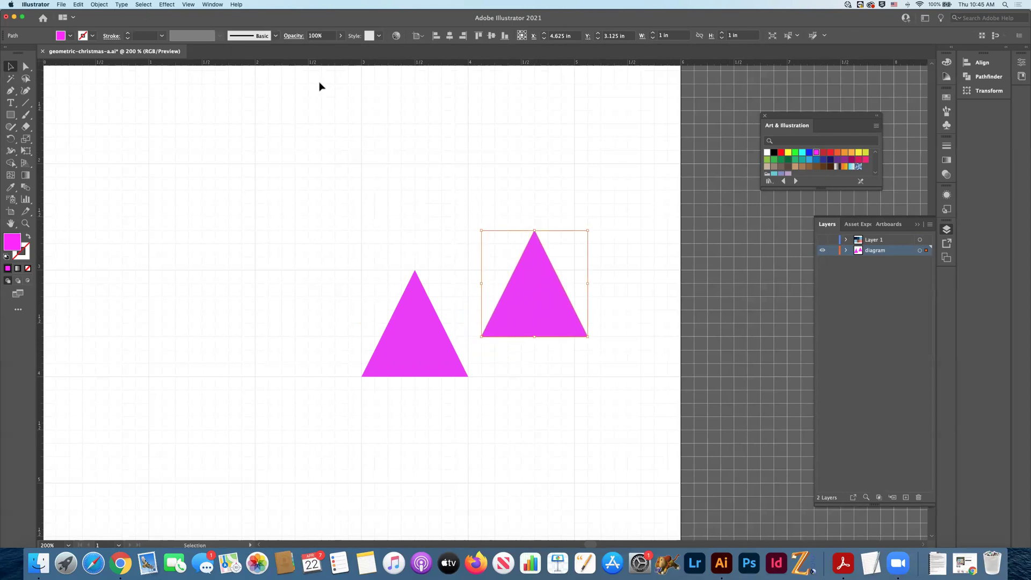
left_click(510, 218)
left_click(546, 304)
Rotate the copied triangle 180 degrees.
left_click(97, 5)
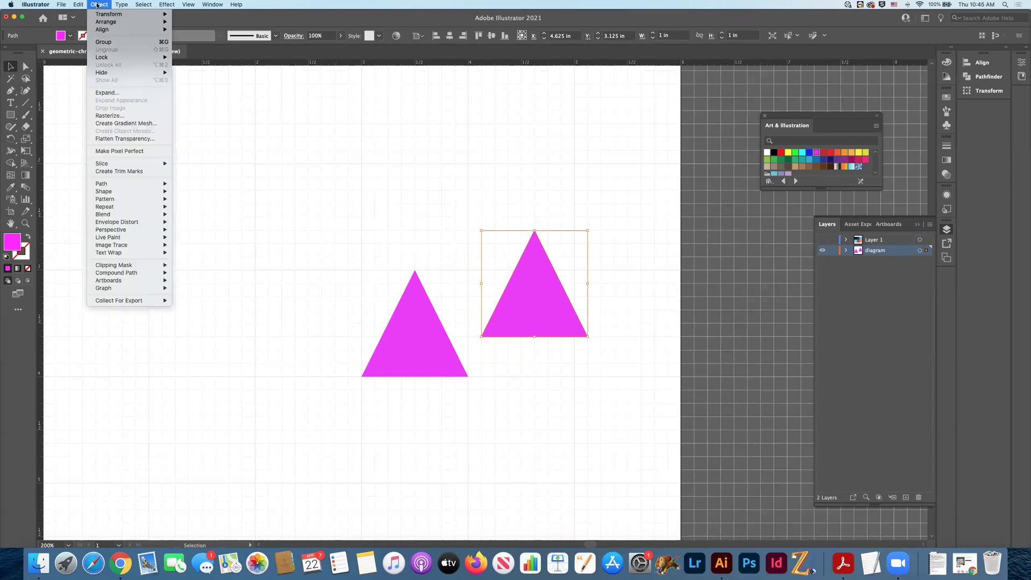
mouse_move(129, 14)
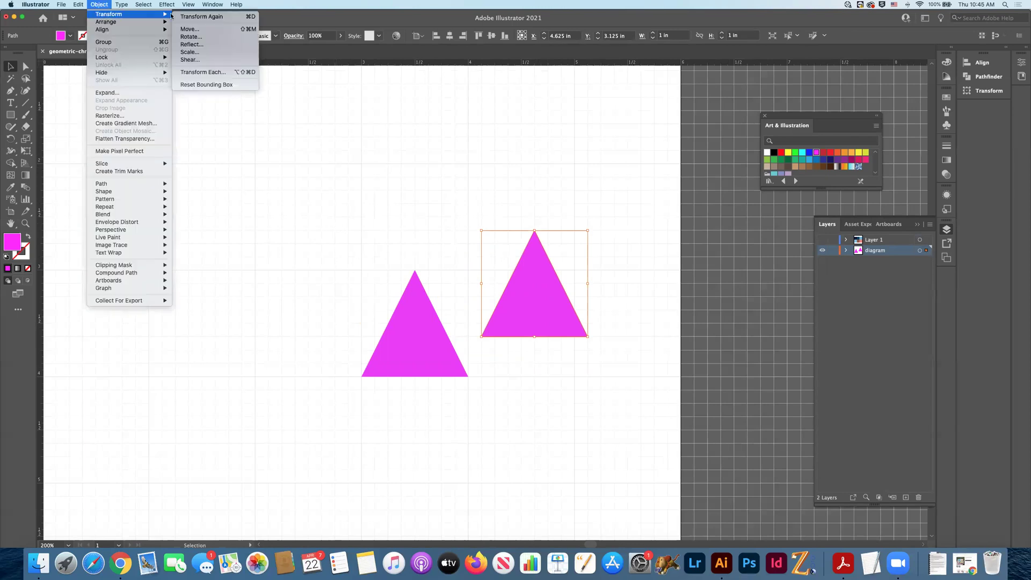
left_click(191, 36)
type("1")
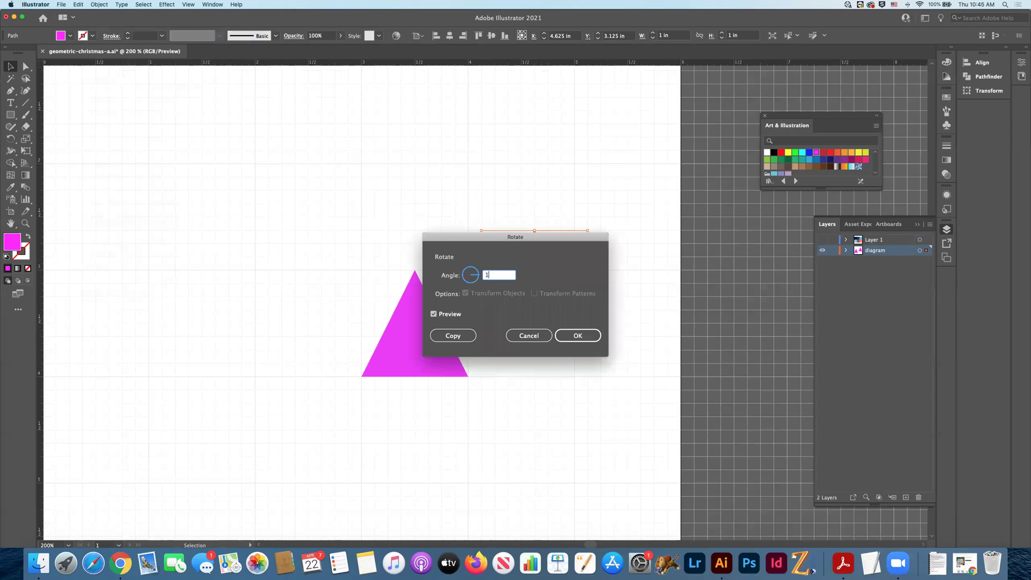
type("80")
key("Return")
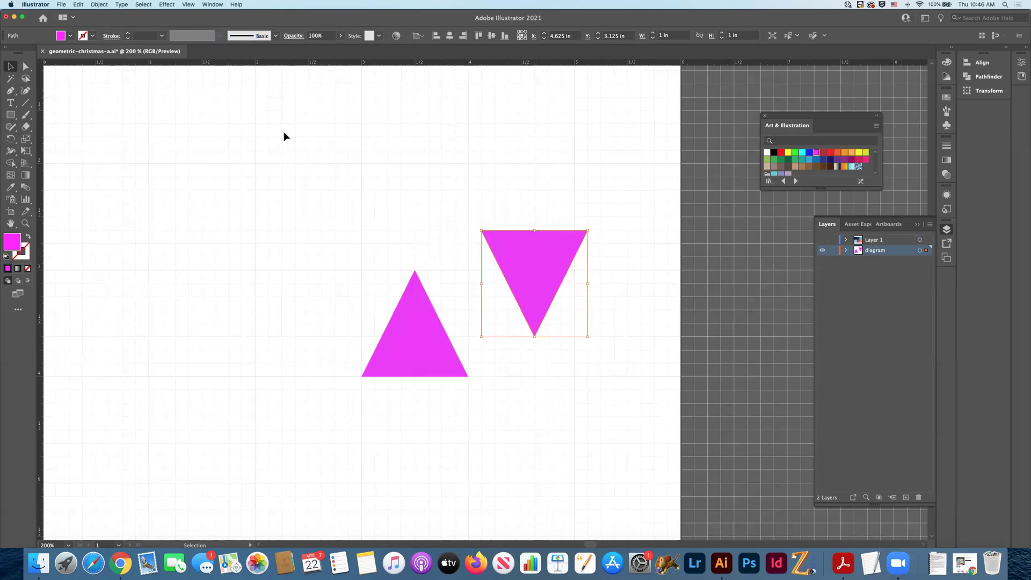
Fit the inverted triangle flush against the right side of the original, centred at 4, 3.5 in, and fill it with the blue swatch.
mouse_move(495, 279)
left_mouse_down()
mouse_move(506, 288)
mouse_move(456, 295)
mouse_move(522, 295)
mouse_move(497, 294)
left_mouse_up()
left_click(295, 287)
left_click(460, 249)
left_click(504, 295)
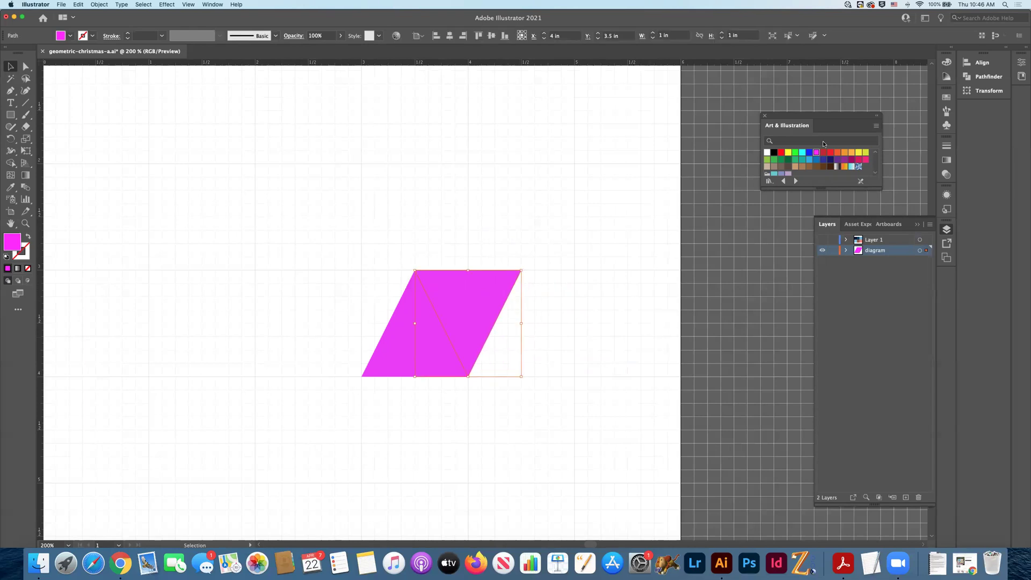
left_click(809, 152)
left_click(562, 331)
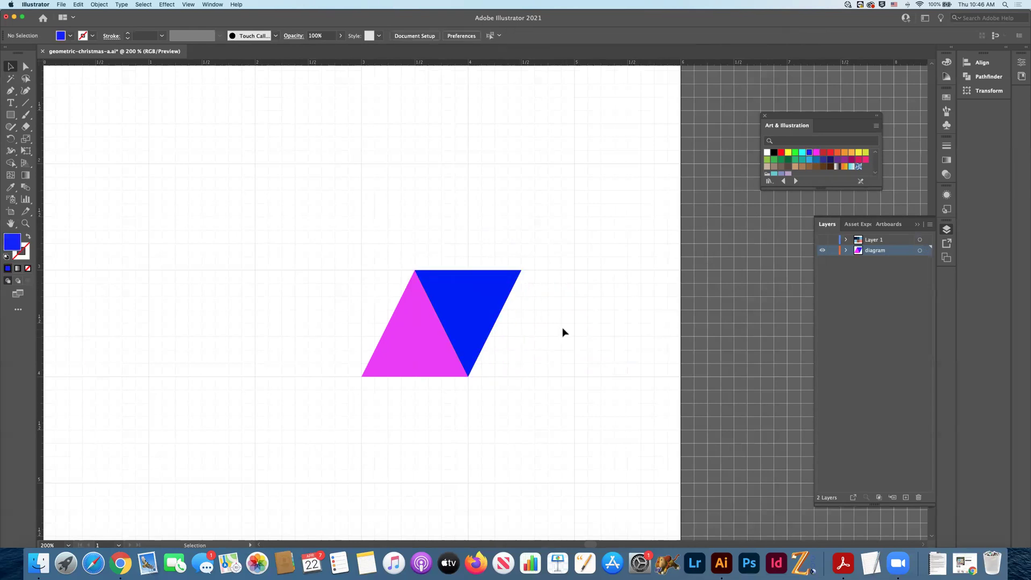
Duplicate the magenta and blue pair along the grid to form a four-pair row 4.5 in wide.
left_click_drag(339, 284, 556, 300)
left_click(327, 304)
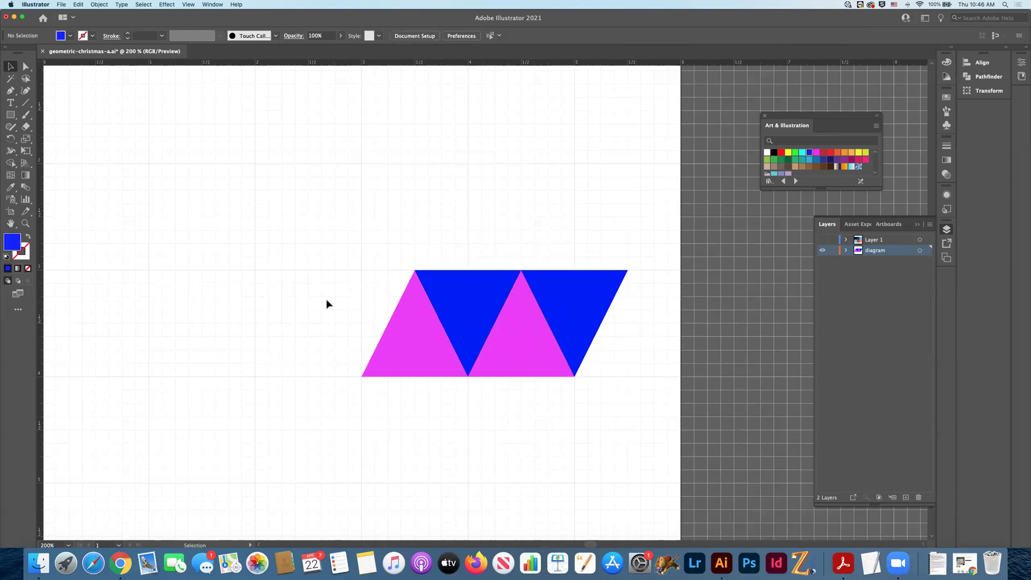
key("super+a")
left_click_drag(581, 351, 387, 287)
left_click(371, 259)
scroll(375, 257, "left", 2)
scroll(375, 257, "left", 4)
left_click_drag(376, 239, 652, 357)
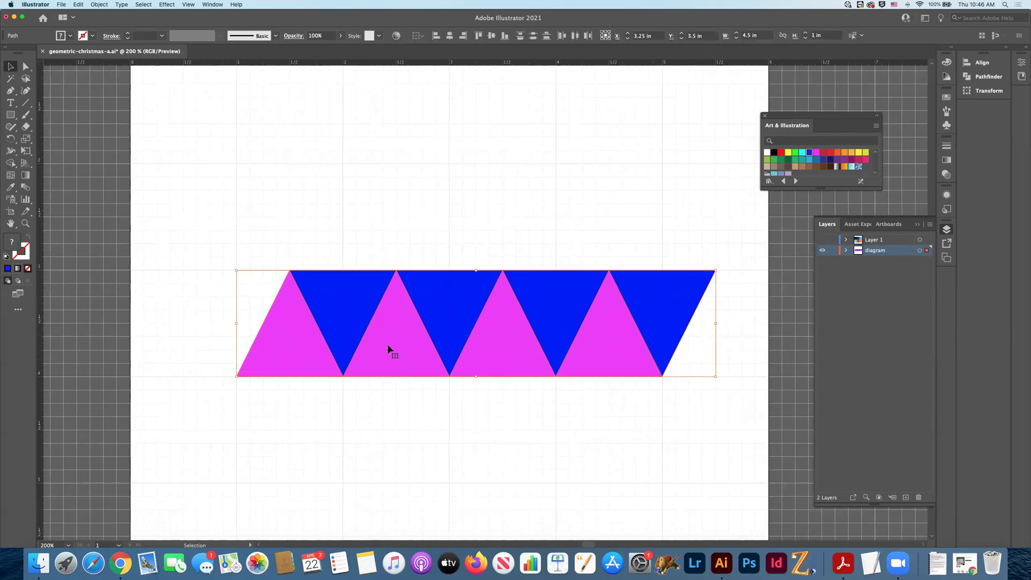
Extend the row with two duplicated pairs past the artboard's left edge, and delete the outermost magenta triangle.
left_click(228, 289)
left_click_drag(462, 292, 250, 291)
left_click(241, 240)
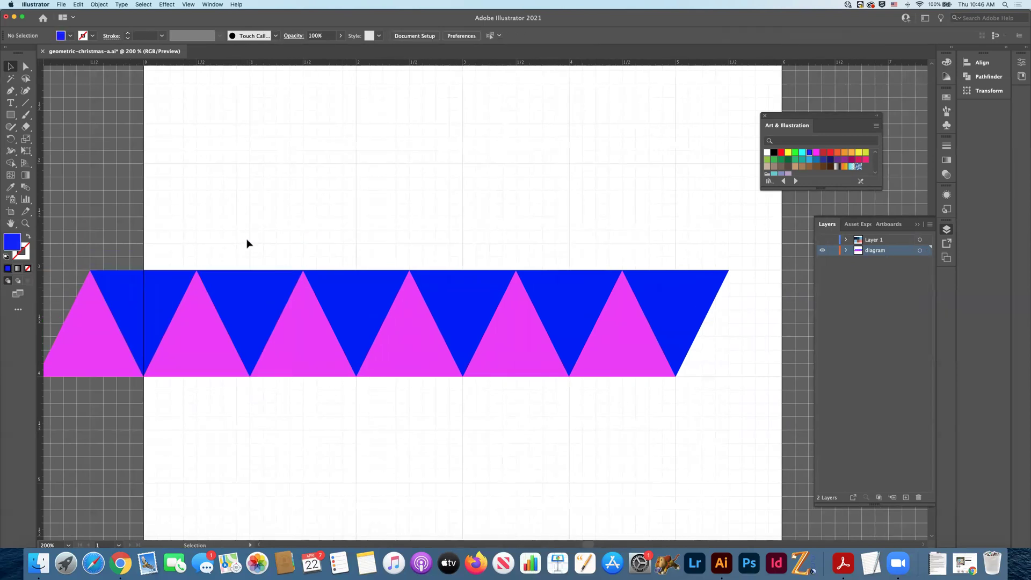
scroll(246, 242, "left", 5)
left_click(171, 341)
key("Delete")
scroll(180, 338, "right", 10)
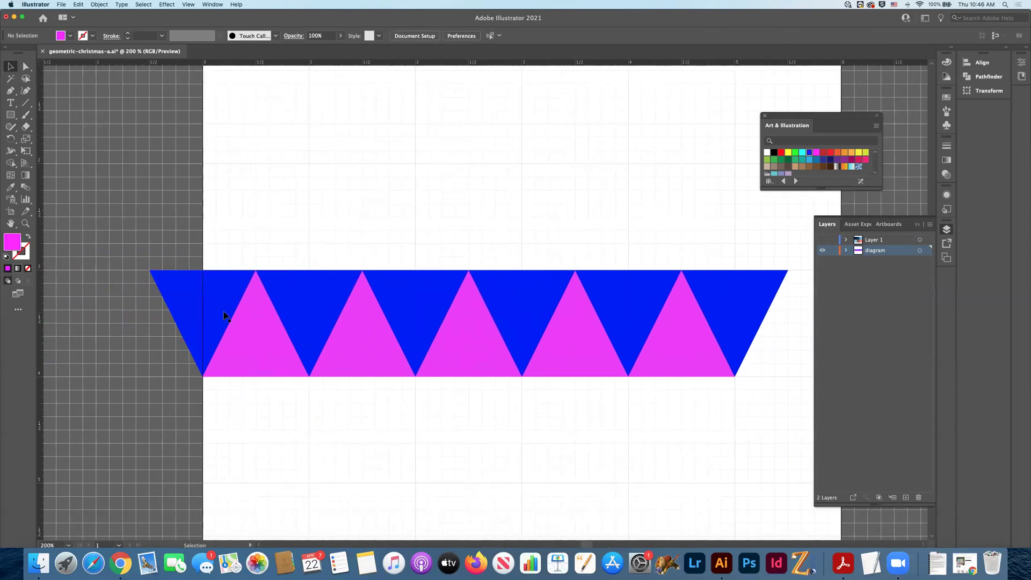
Duplicate the row's last magenta and blue pair 1 in to the right to reach the artboard's right edge.
left_click_drag(576, 245, 605, 401)
left_click_drag(544, 286, 651, 287)
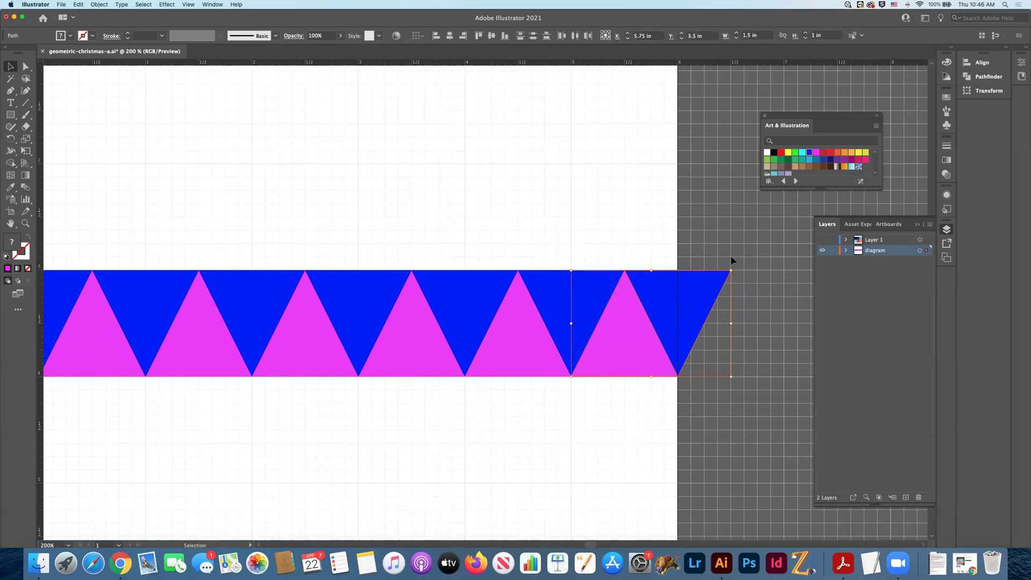
left_click(730, 257)
key("super+1")
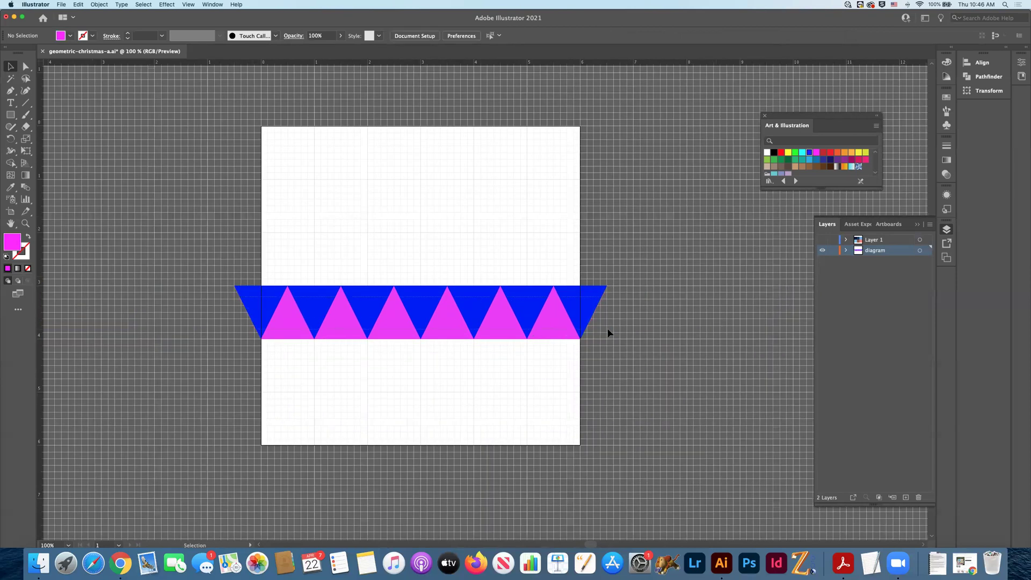
Paste a copy of the whole triangle row and place it directly above the original row.
key("super+a")
key("super+c")
key("super+v")
left_click_drag(513, 313, 502, 270)
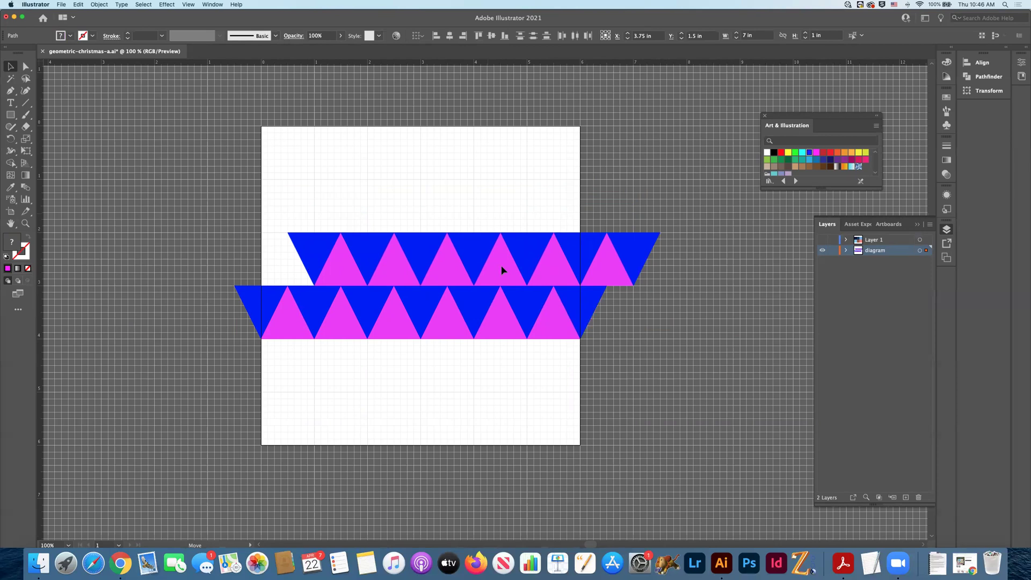
left_click_drag(501, 266, 526, 267)
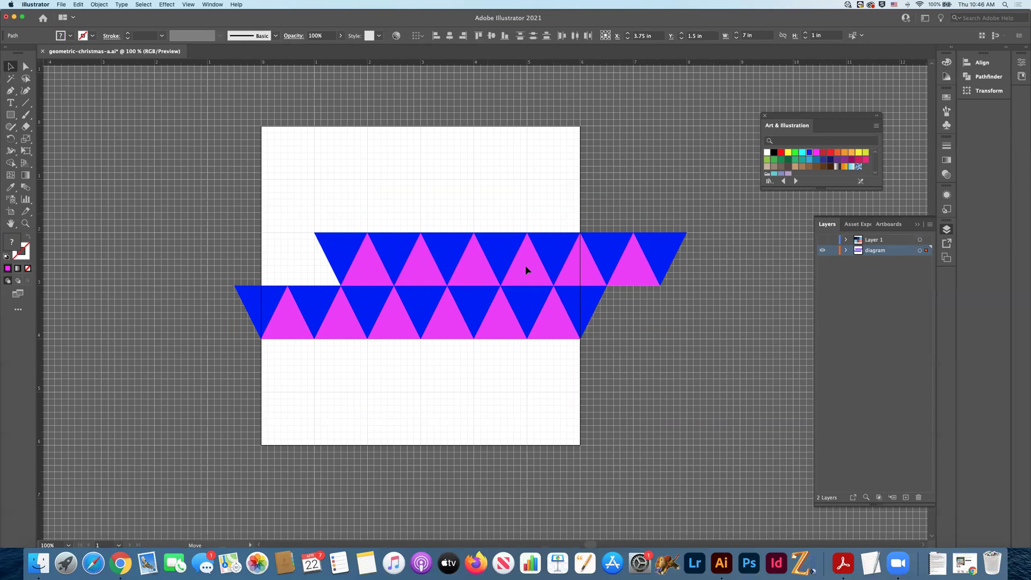
left_click_drag(526, 270, 482, 268)
Nudge the copied row flush onto the peaks below, with its left end on the artboard's left edge, and deselect it.
key("super+equal")
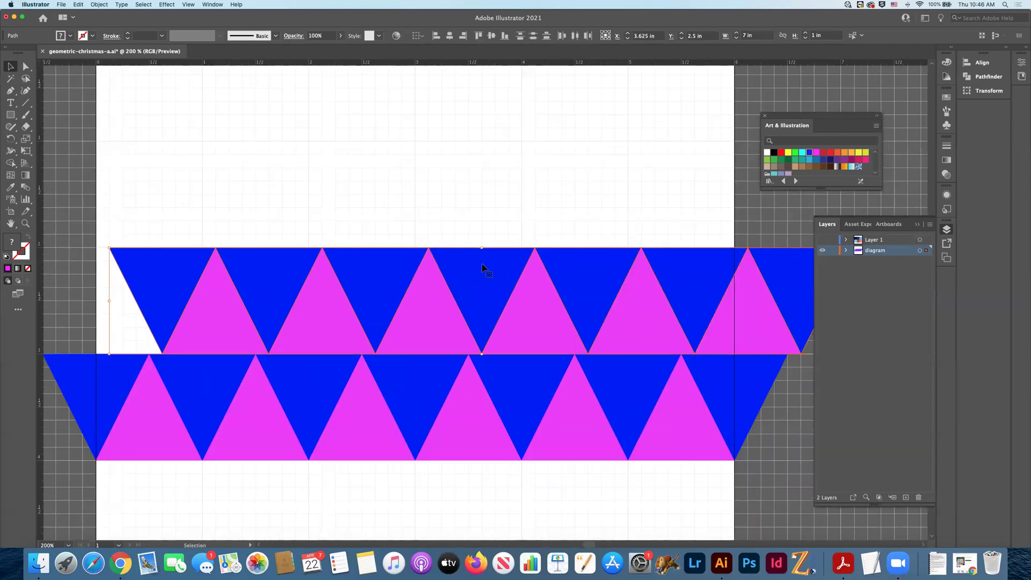
key("shift+Up")
key("Down")
key("Up")
key("Left")
key("Down")
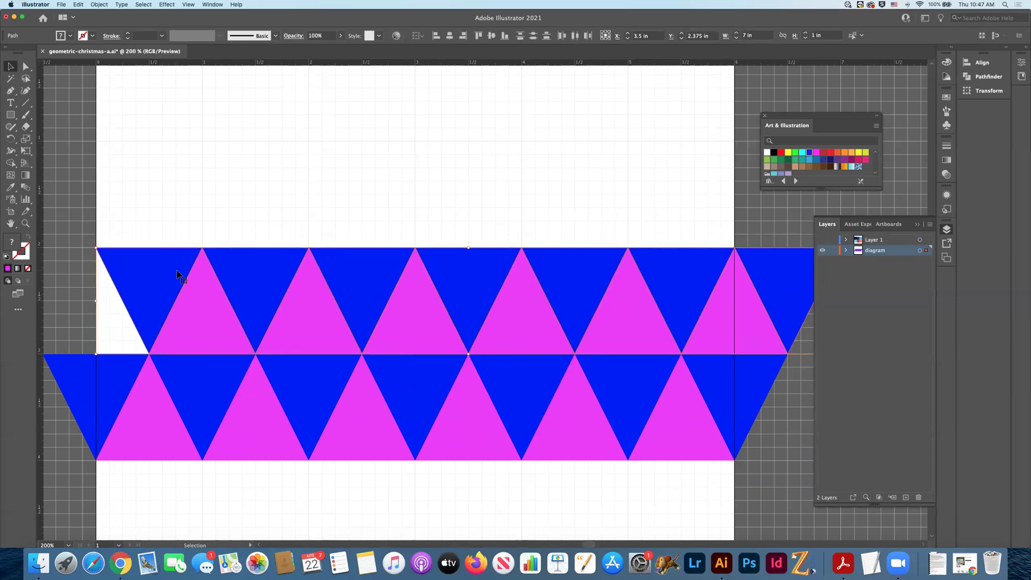
key("Up")
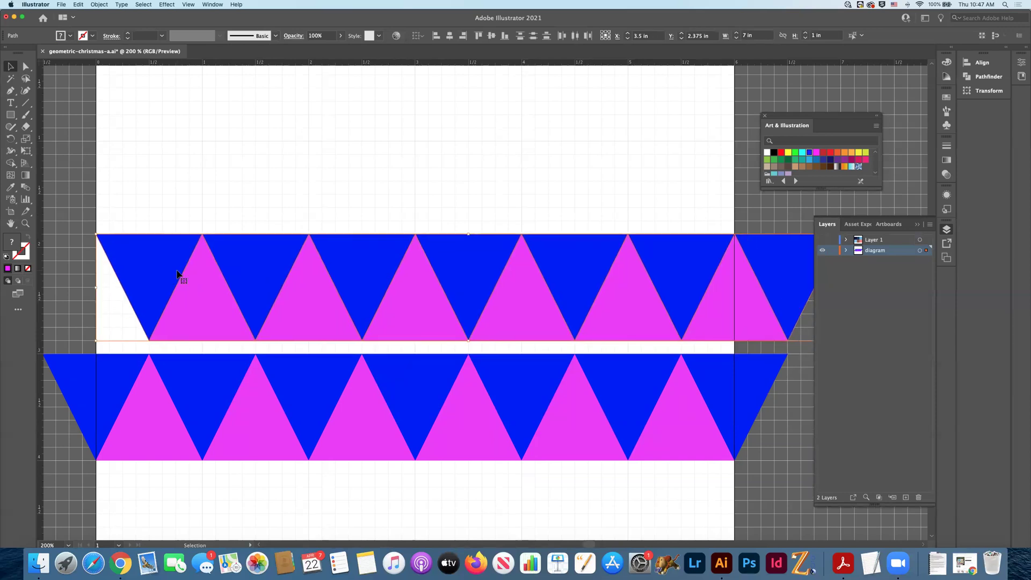
key("Down")
key("Right")
key("Left")
key("Up")
left_click(201, 186)
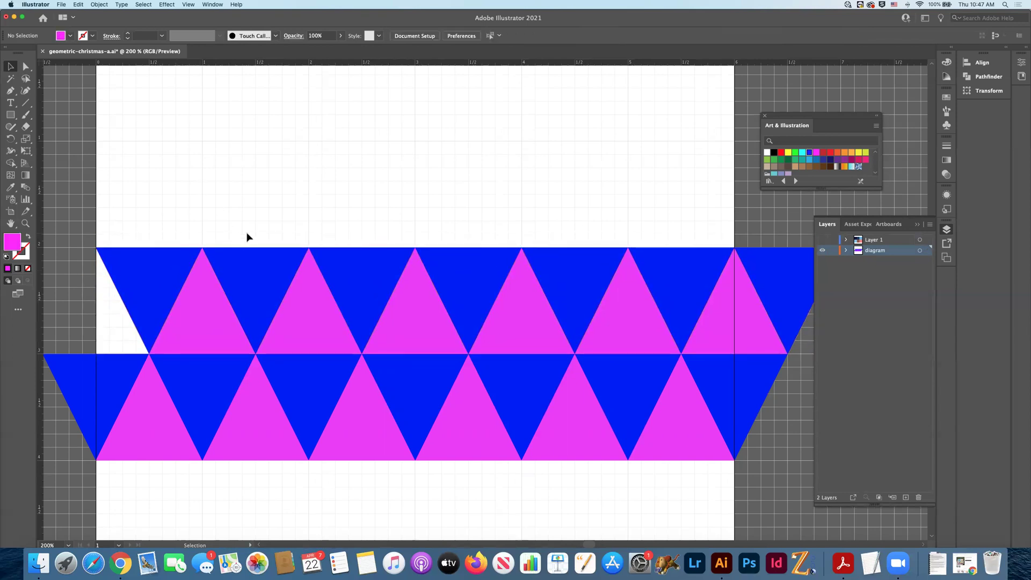
key("super+1")
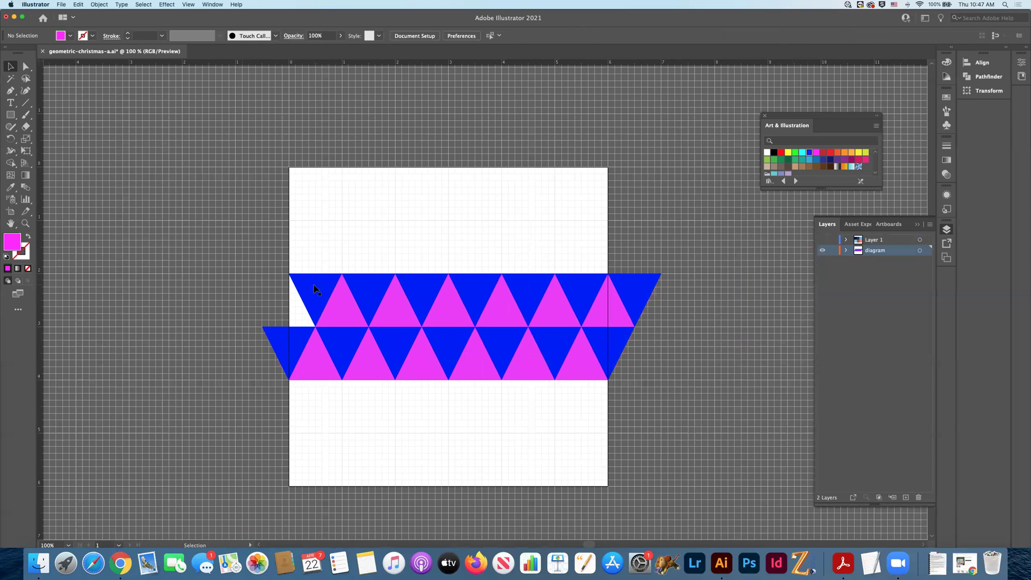
left_click(188, 4)
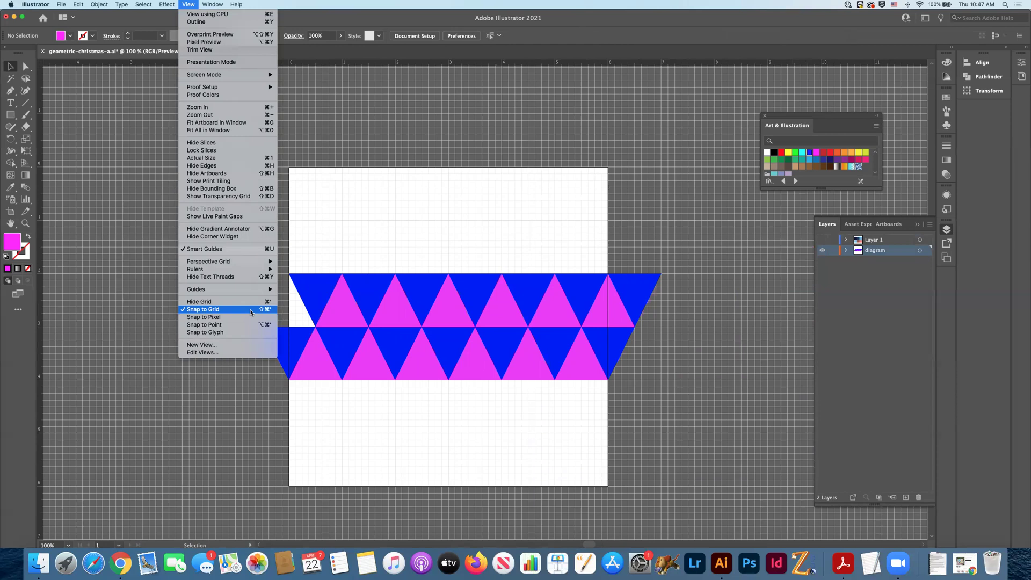
left_click(526, 237)
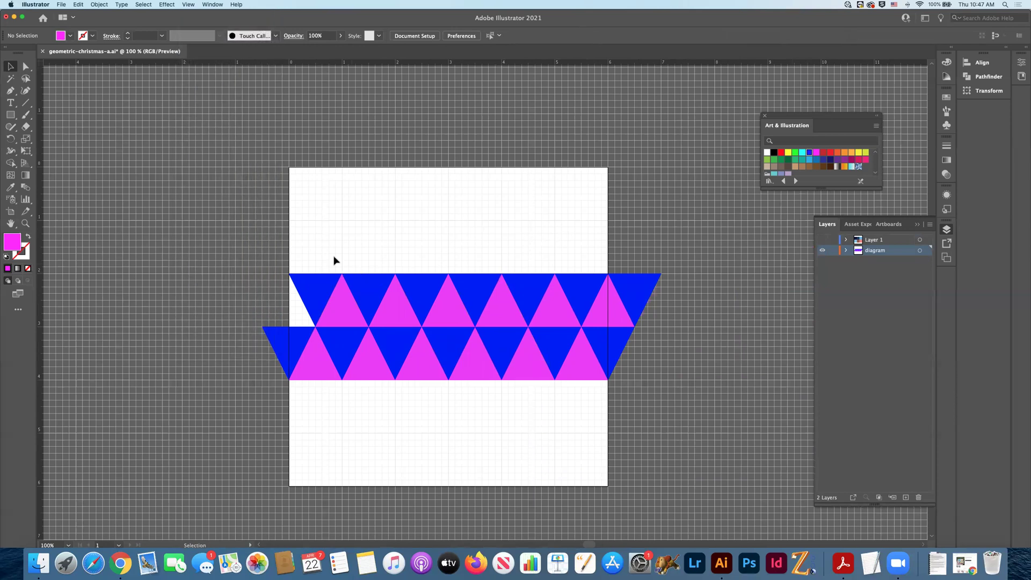
Shift the upper row left along the grid to X 2.5 in, so its right end meets the artboard's right edge.
left_click_drag(626, 297, 630, 299)
key("Left")
key("Left")
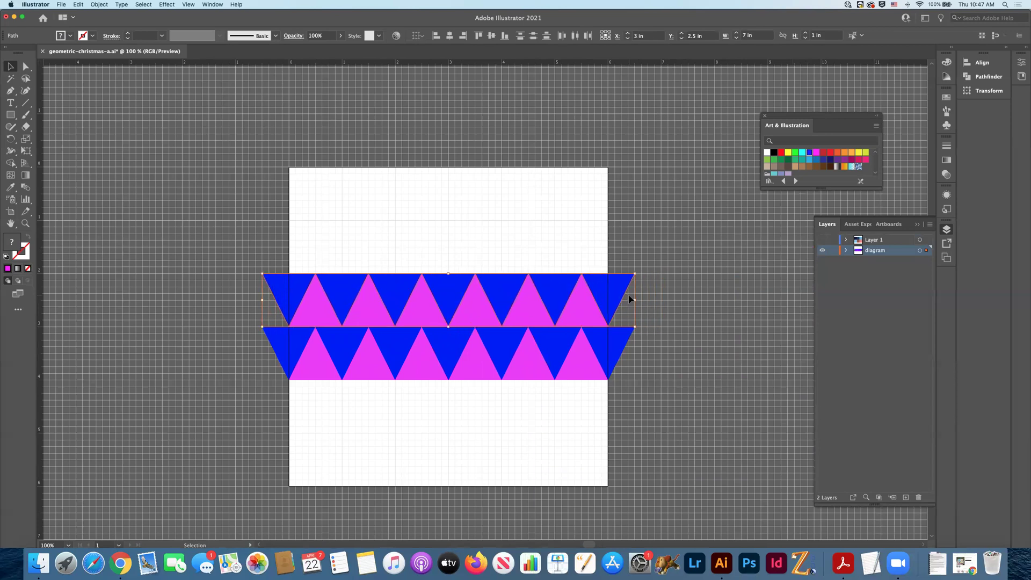
key("Left")
key("Left")
key("Left")
key("Left")
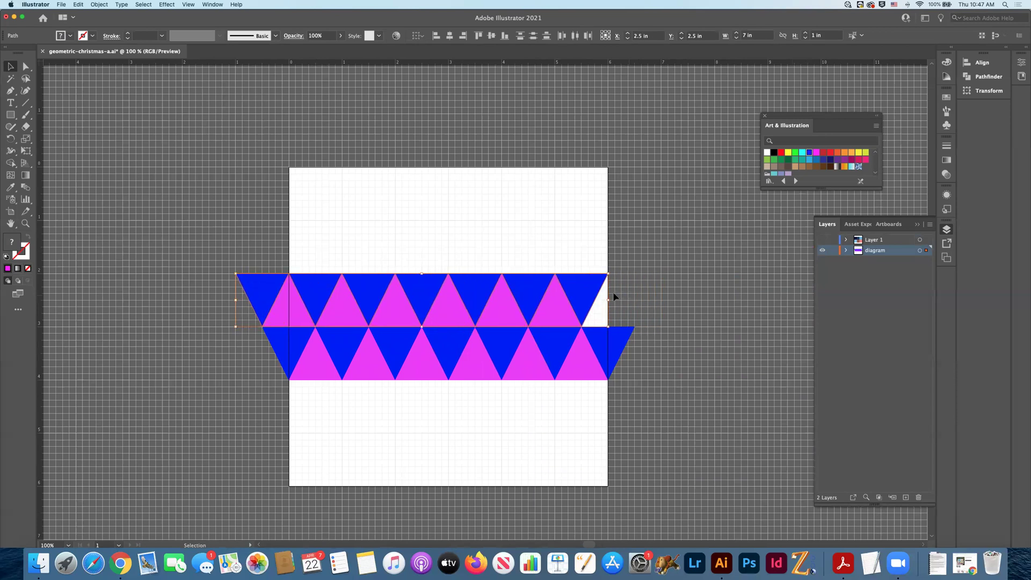
left_click(509, 253)
Fill the gap at the upper row's right end with a magenta triangle copy, and delete the blue triangle at its left end.
left_click(554, 323)
left_click_drag(553, 323, 625, 317)
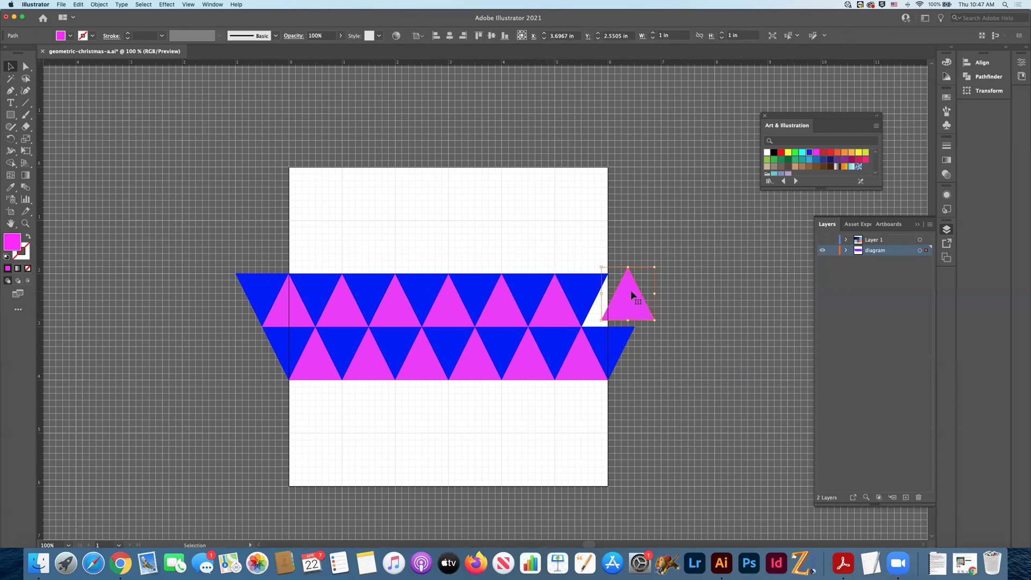
key("Down")
key("Left")
key("Left")
key("Left")
left_click(542, 217)
left_click(257, 295)
key("Delete")
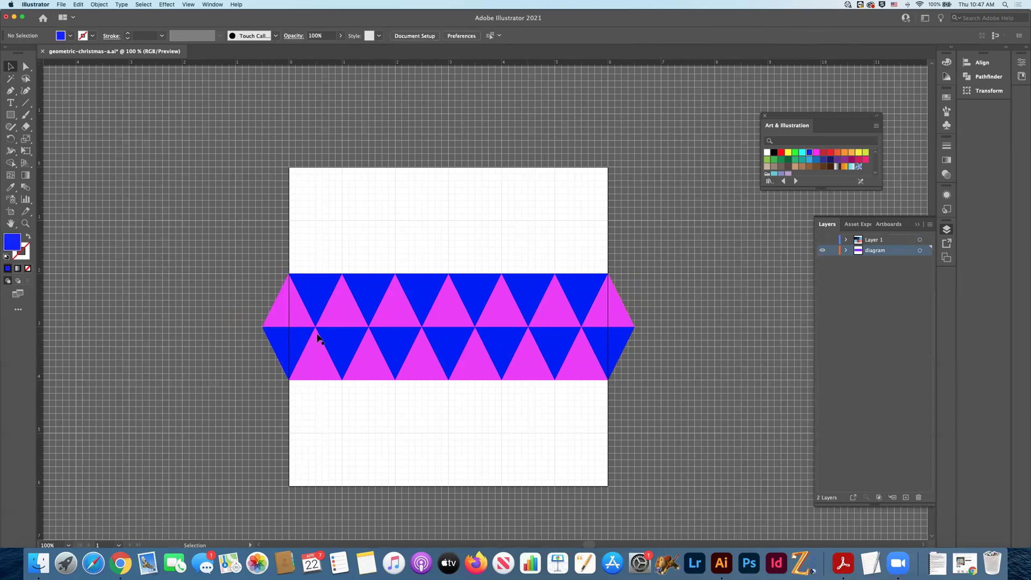
Paste a copy of both rows and move it to X 3 in, Y 1 in, stacked flush above the originals.
key("super+a")
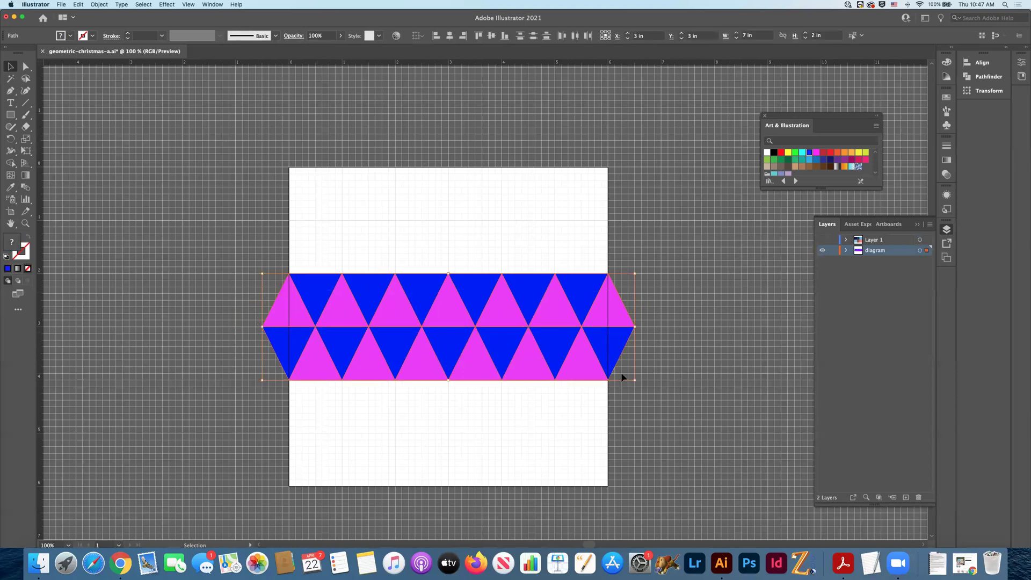
key("super+c")
key("super+v")
key("shift+Up")
key("shift+Up")
key("shift+Up")
key("shift+Up")
key("shift+Up")
key("shift+Up")
key("shift+Up")
key("shift+Up")
key("shift+Up")
key("shift+Up")
key("shift+Up")
key("shift+Up")
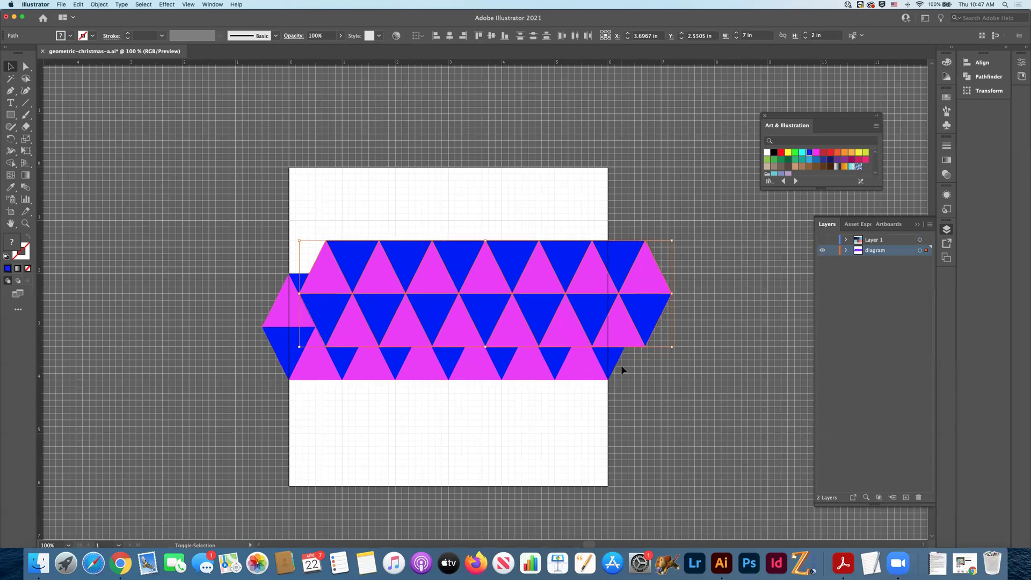
key("shift+Left")
key("Left")
key("Left")
key("Left")
key("shift+Down")
key("shift+Left")
key("shift+Left")
key("shift+Left")
key("shift+Left")
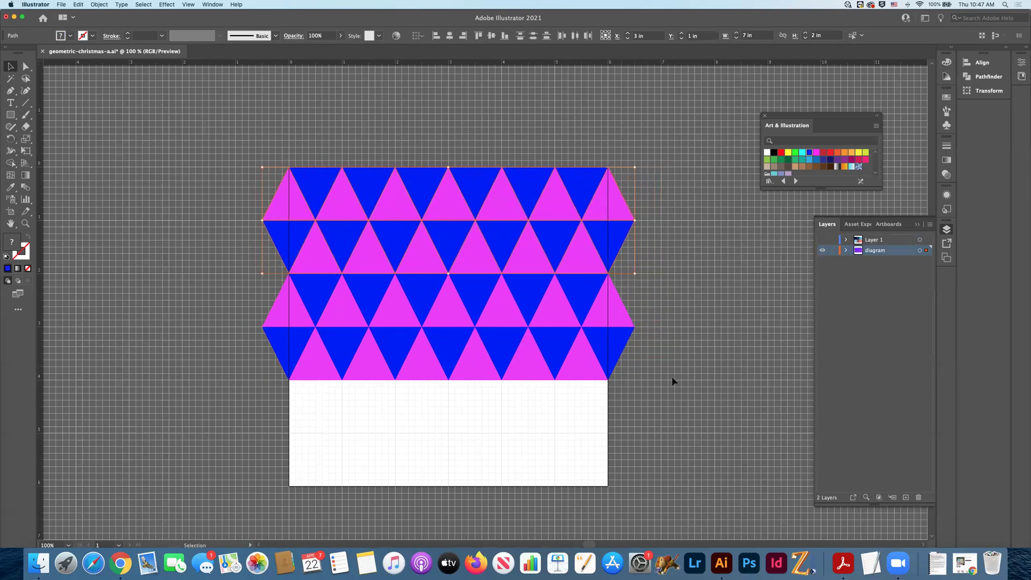
Paste a copy of all four rows and place it flush below the pattern at X 3 in, Y 6 in.
key("shift+super+a")
key("super+a")
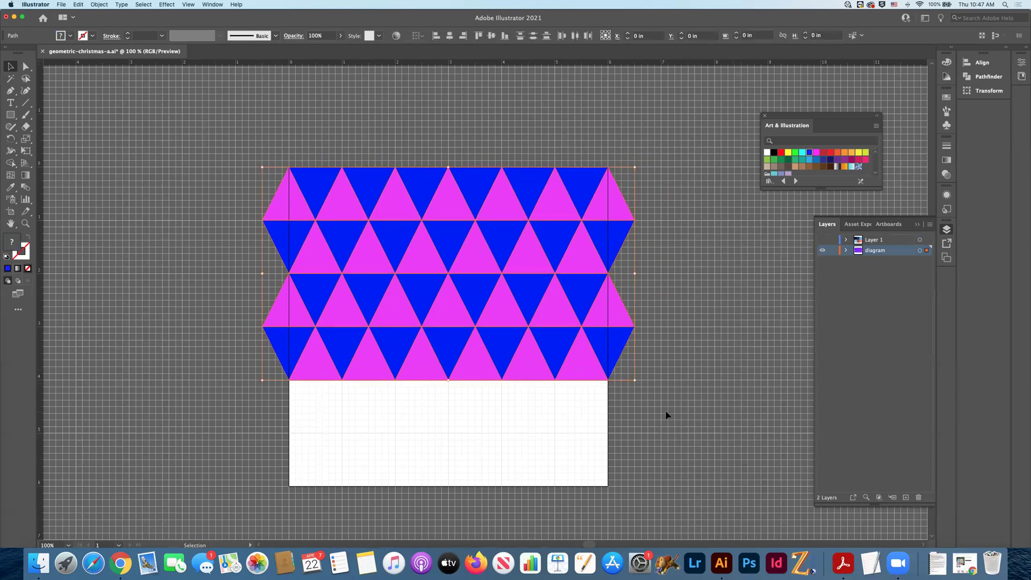
key("super+c")
key("super+v")
left_click_drag(356, 218, 362, 365)
scroll(357, 392, "down", 3)
key("Left")
key("Left")
key("Left")
key("Left")
key("Left")
key("Left")
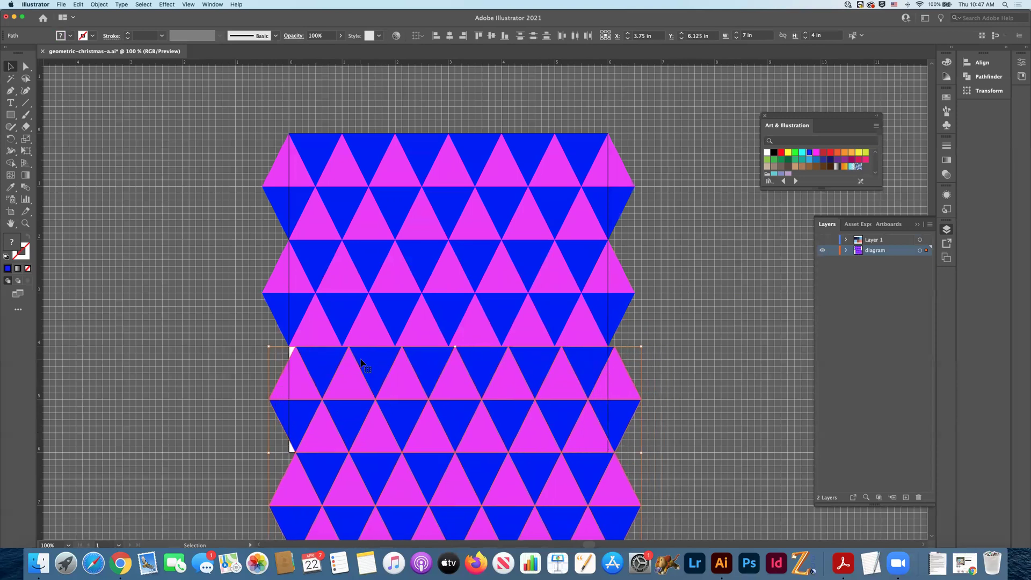
scroll(283, 323, "down", 10)
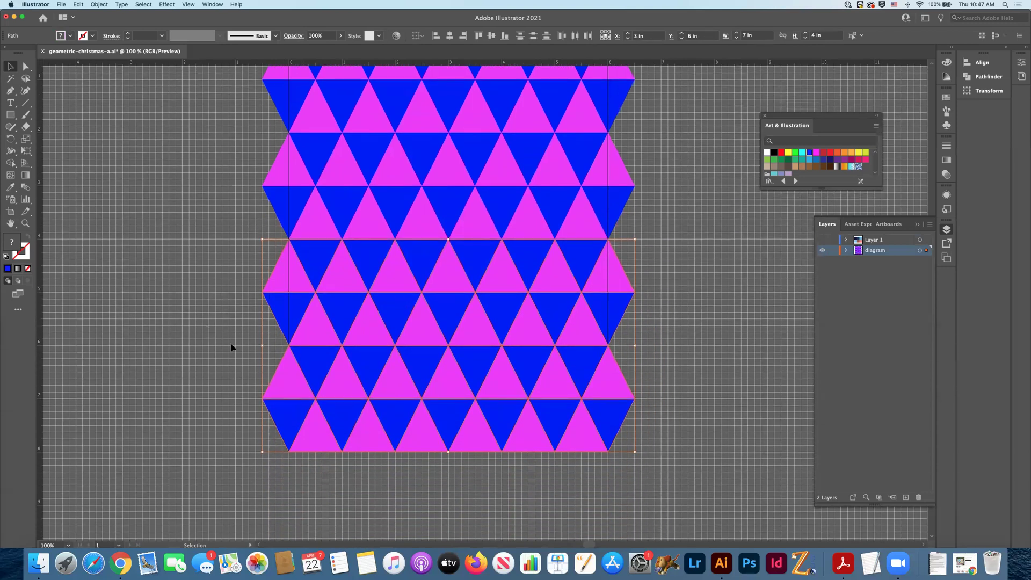
key("shift+super+a")
Delete the triangles of the two rows that lie below the artboard's bottom edge.
left_click(329, 363)
key("Delete")
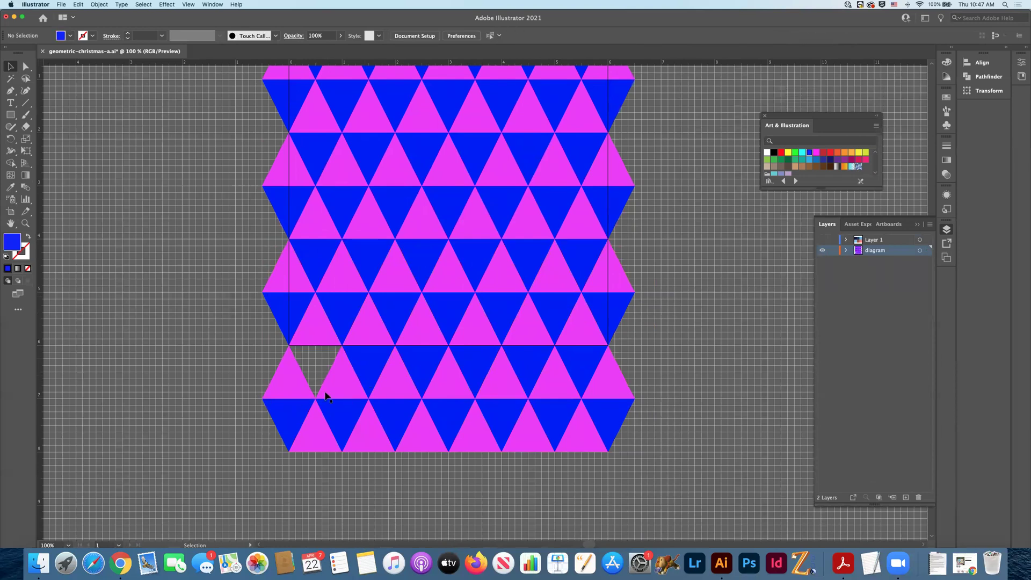
left_click(583, 442)
key("Delete")
scroll(579, 442, "up", 10)
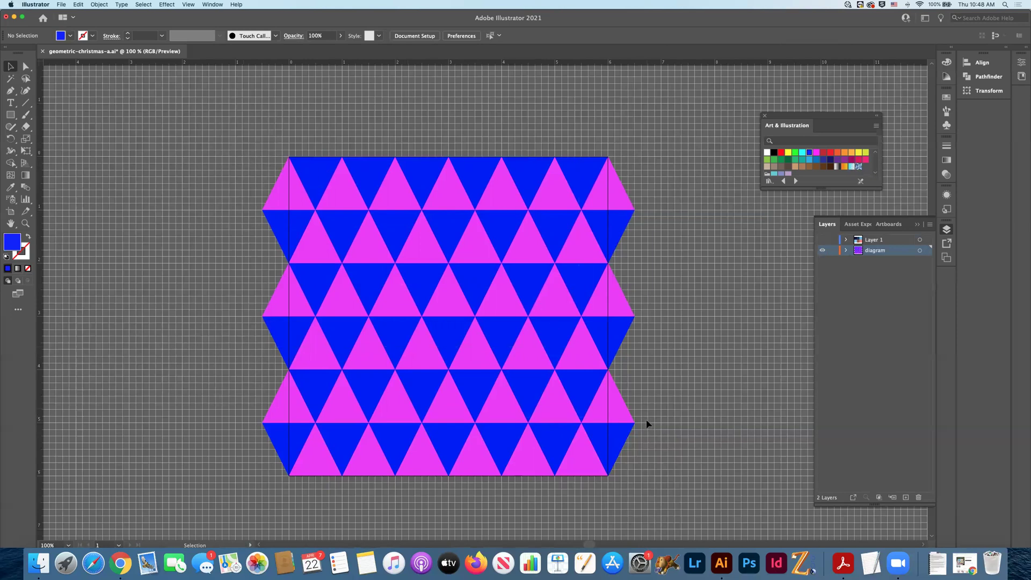
Set the opacity of all pattern triangles to 50% and check the grid showing through them.
key("super+a")
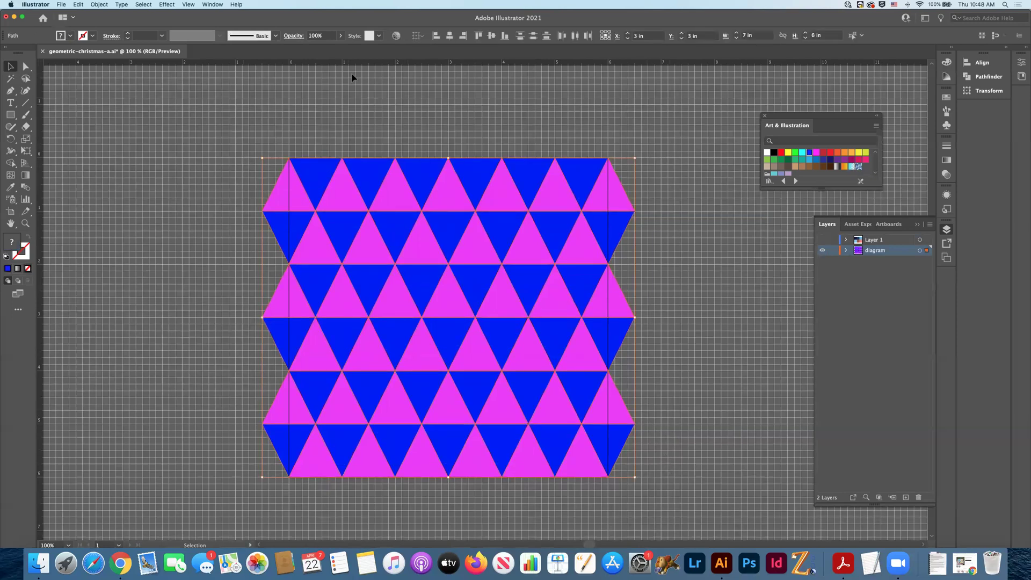
left_click(315, 35)
type("5")
key("Return")
left_click(679, 275)
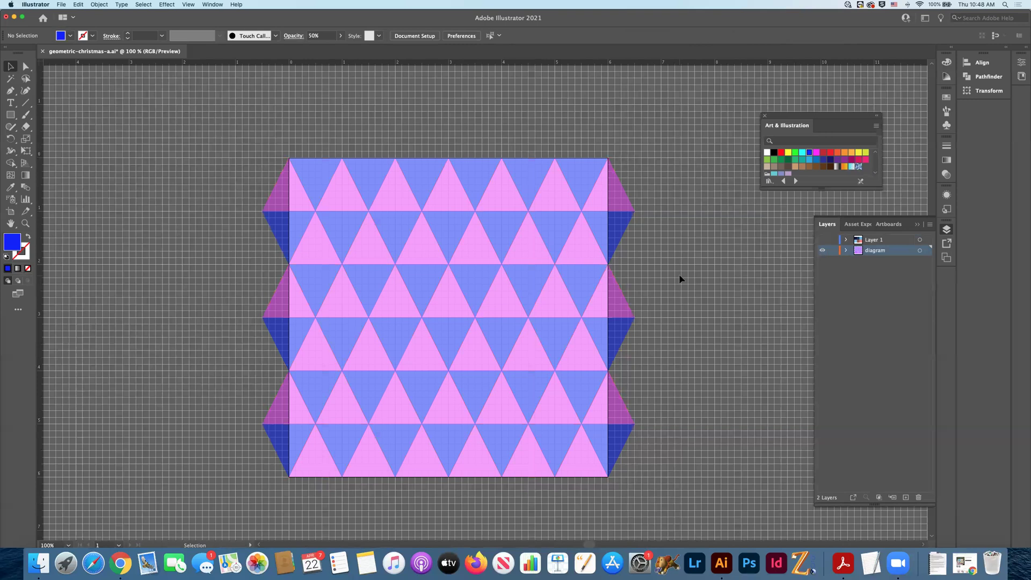
key("super+equal")
key("super+equal")
key("super+equal")
key("super+equal")
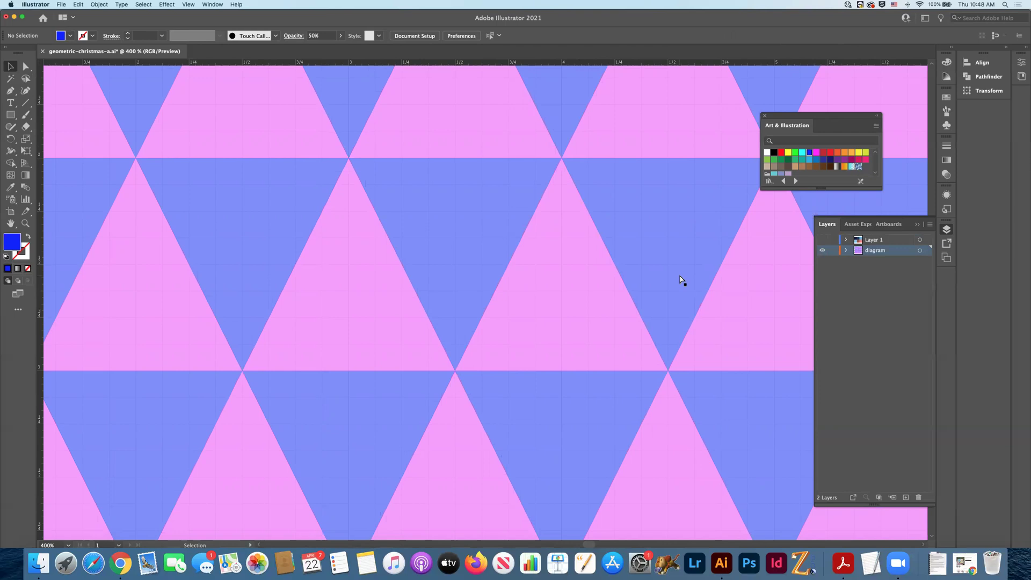
key("super+1")
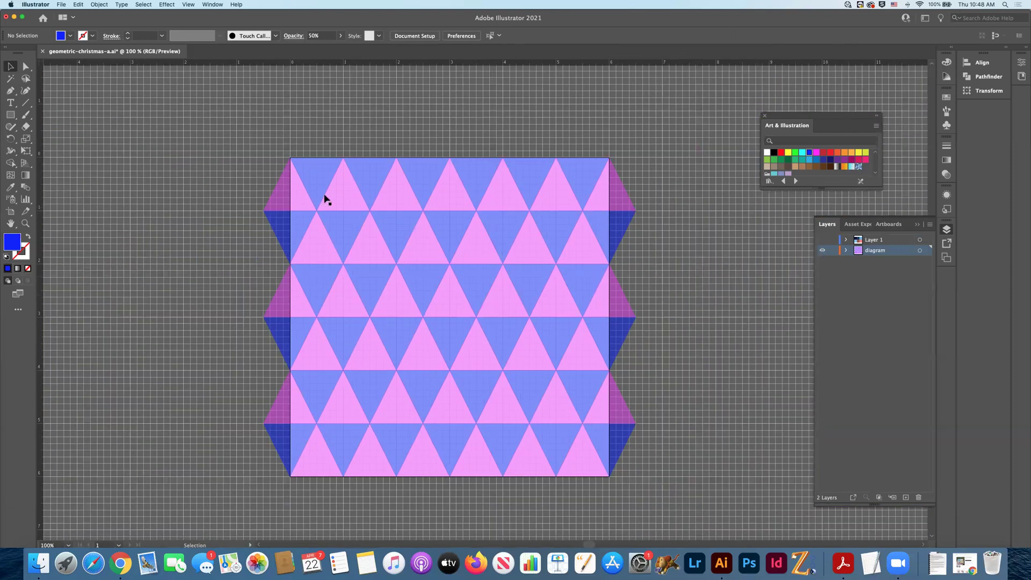
Lower the opacity of all pattern triangles to 25%.
key("super+a")
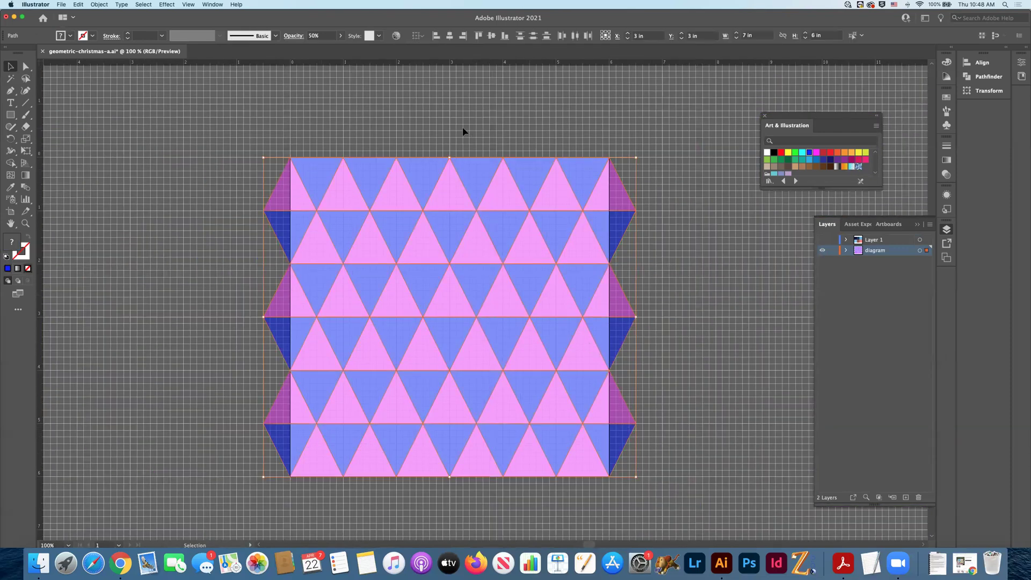
left_click(316, 37)
type("25")
key("Return")
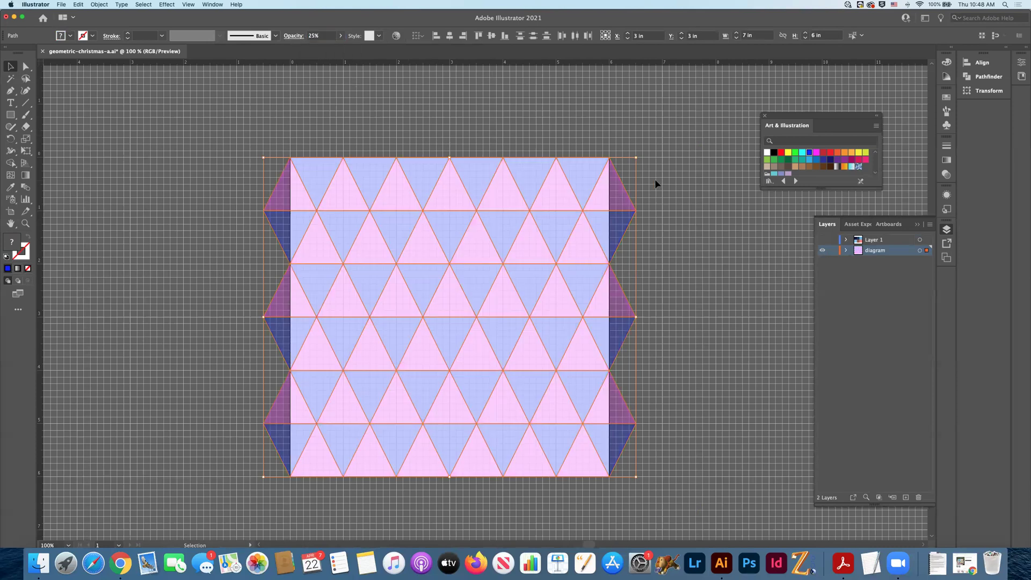
left_click(741, 227)
Lock the diagram layer, then show Layer 1 and make it the active layer.
left_click(833, 250)
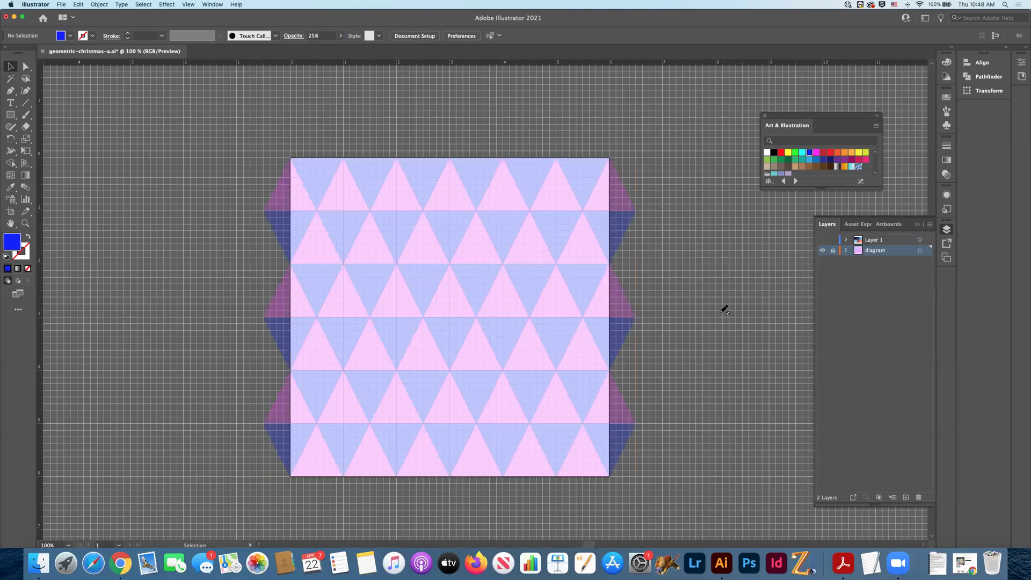
left_click(822, 250, "super")
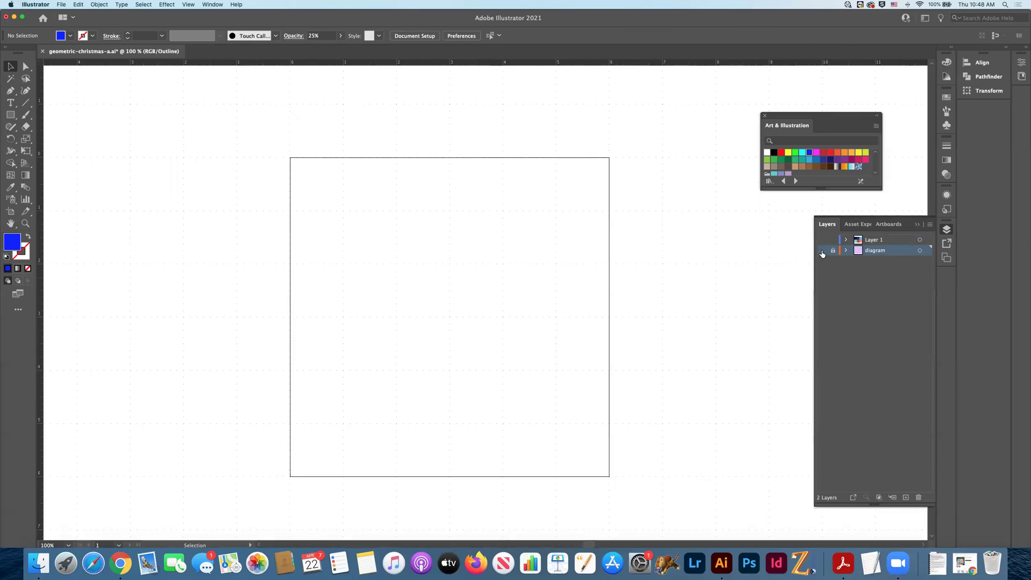
left_click(822, 252, "super")
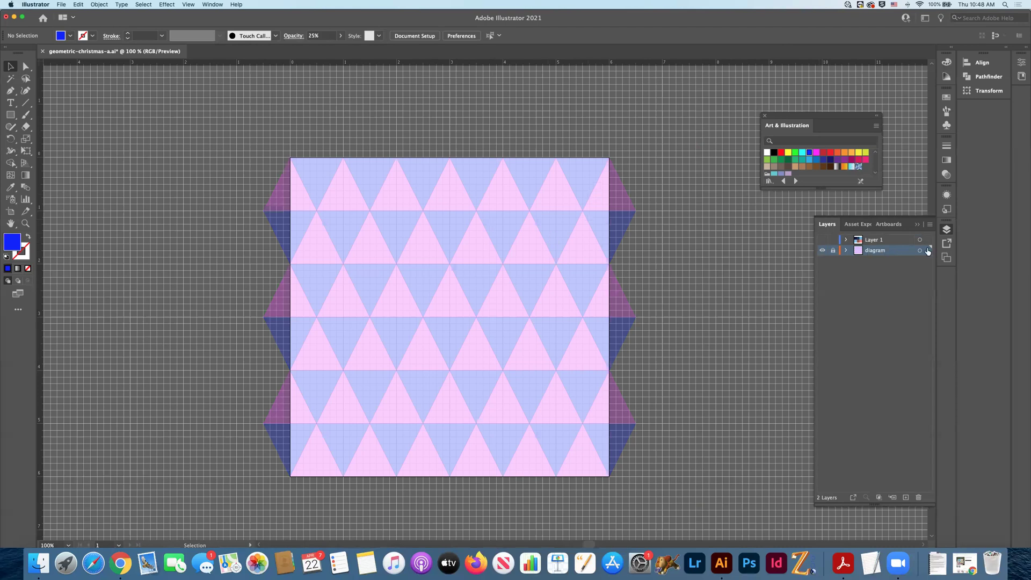
left_click(822, 239)
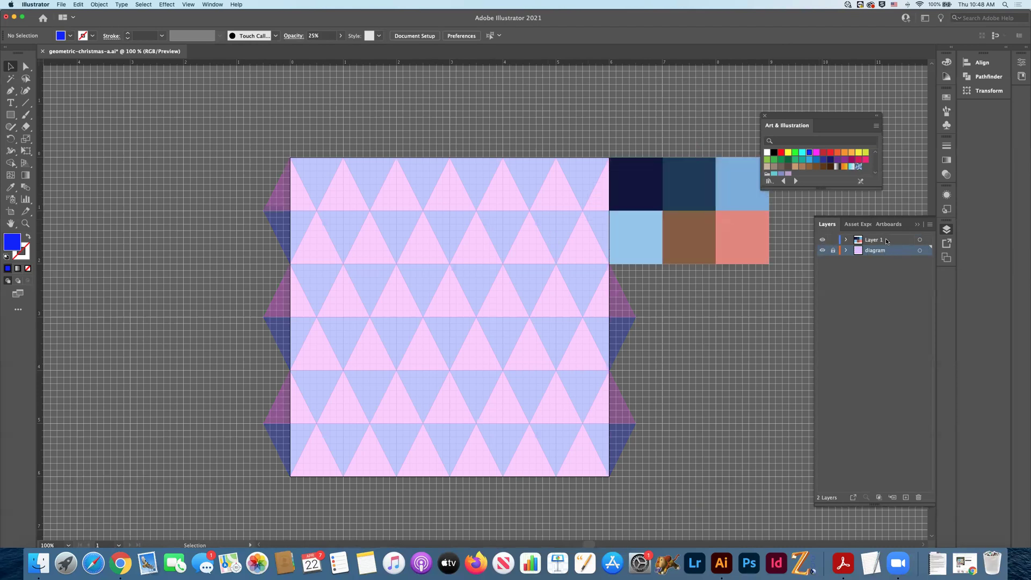
scroll(797, 266, "right", 5)
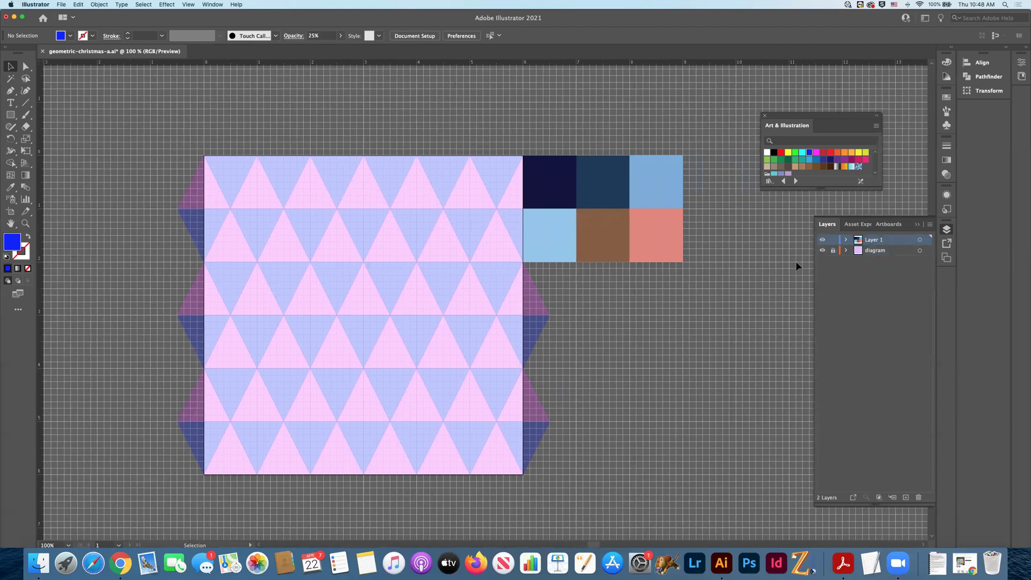
Switch to Finder and open geometric-christmas-1.ai from the assets folder in Illustrator.
key("super+Tab")
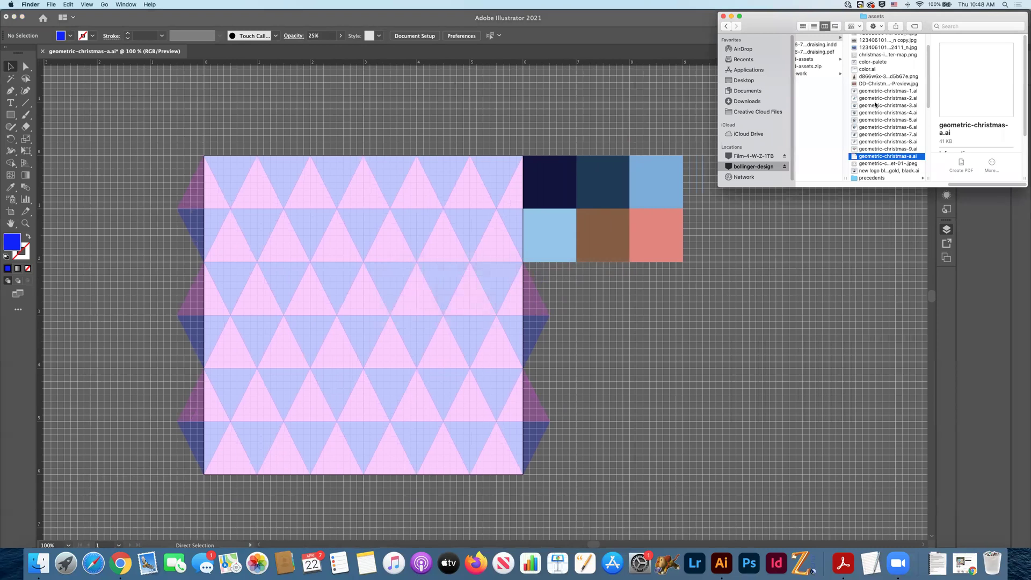
left_click(874, 92)
left_click(886, 91)
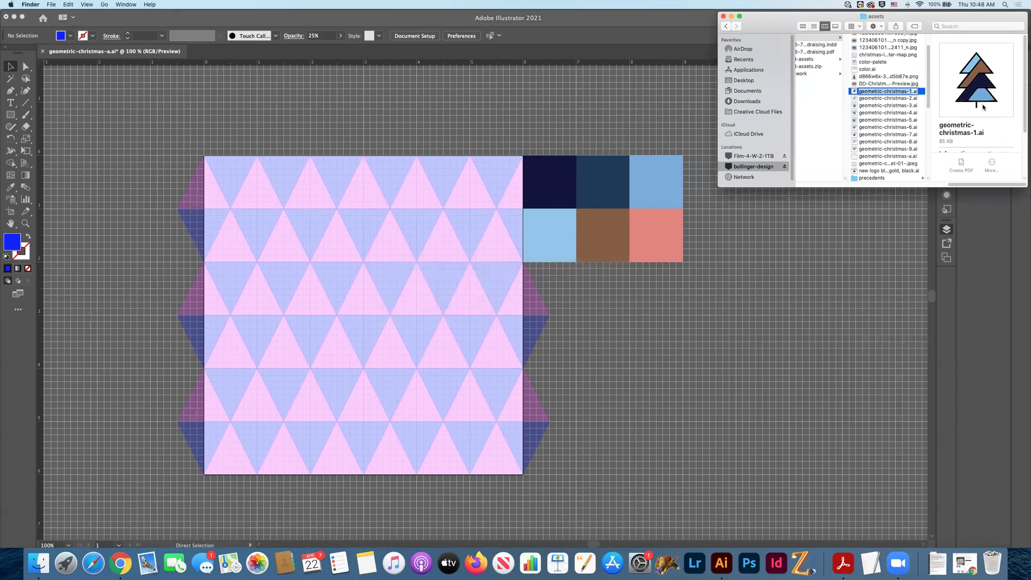
right_click(855, 93)
left_click(842, 103)
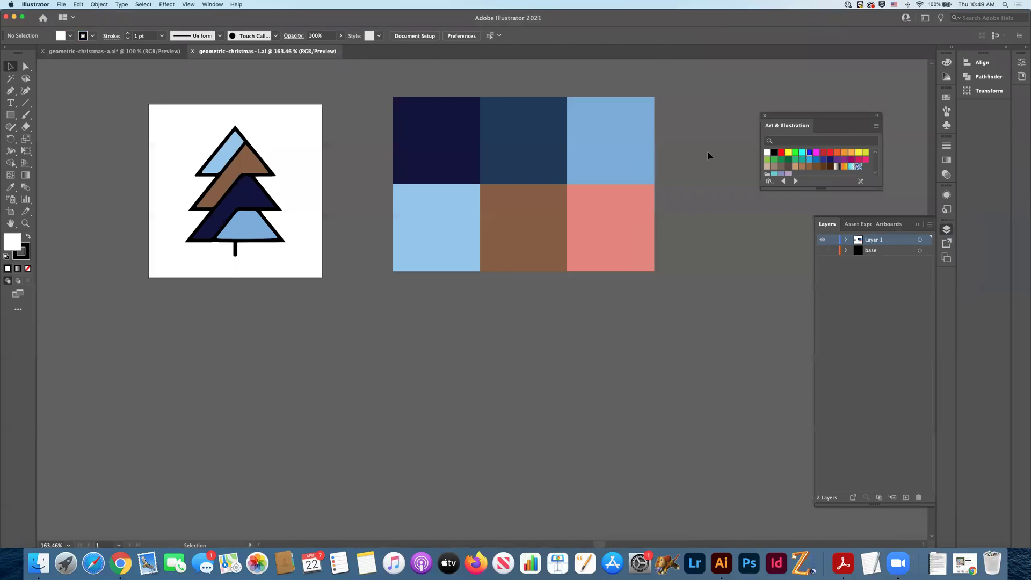
Copy the tree artwork into geometric-christmas-a.ai, enlarge it to about 3.45 by 4.5 in, and center it horizontally on the artboard.
left_click_drag(175, 138, 310, 264)
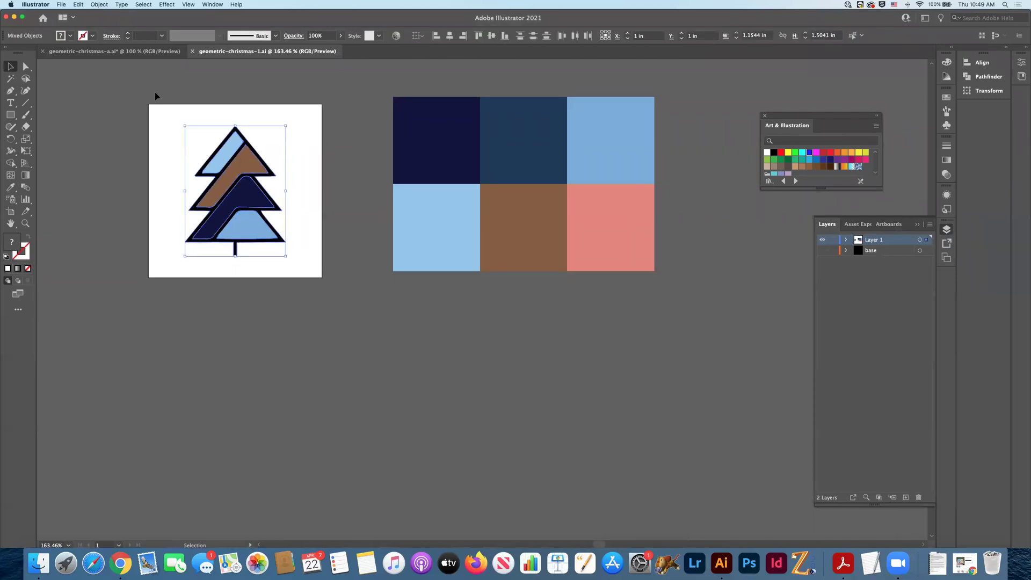
left_click(146, 51)
key("super+v")
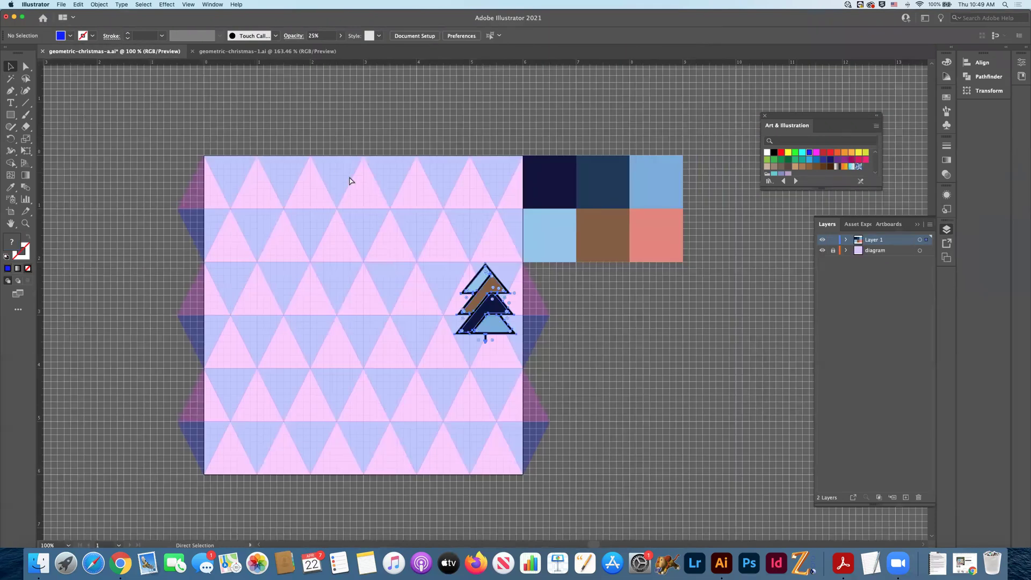
left_click_drag(492, 292, 366, 239)
left_click_drag(394, 290, 543, 448)
left_click_drag(437, 277, 379, 275)
left_click(672, 330)
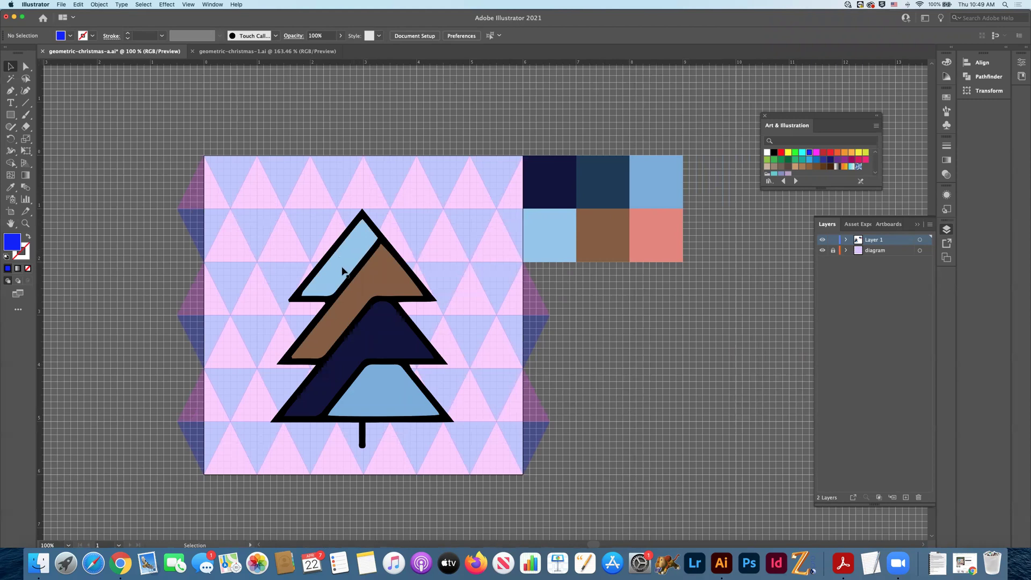
Move the enlarged tree off the artboard to the right, at about X 10.27 in, Y 3.25 in.
left_click_drag(460, 420, 483, 437)
left_click_drag(345, 237, 740, 278)
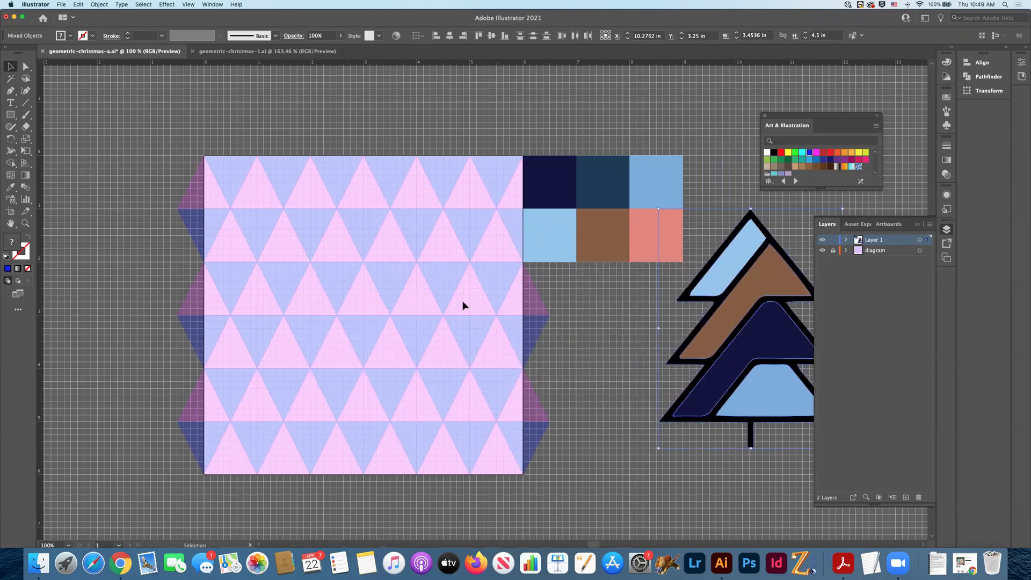
left_click(598, 303)
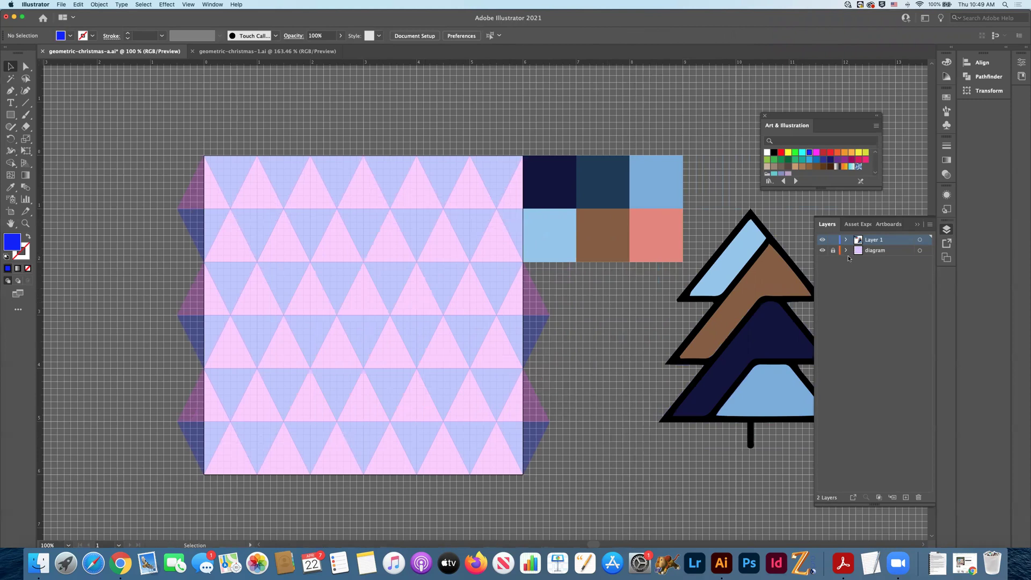
Unlock the diagram layer and shift the six palette swatches 1 in to the right, clear of the triangle pattern.
left_click(833, 251)
left_click(549, 172)
left_click(569, 224, "shift")
left_click(598, 229, "shift")
left_click(605, 195, "shift")
left_click(663, 194, "shift")
left_click_drag(563, 202, 615, 201)
left_click(633, 281)
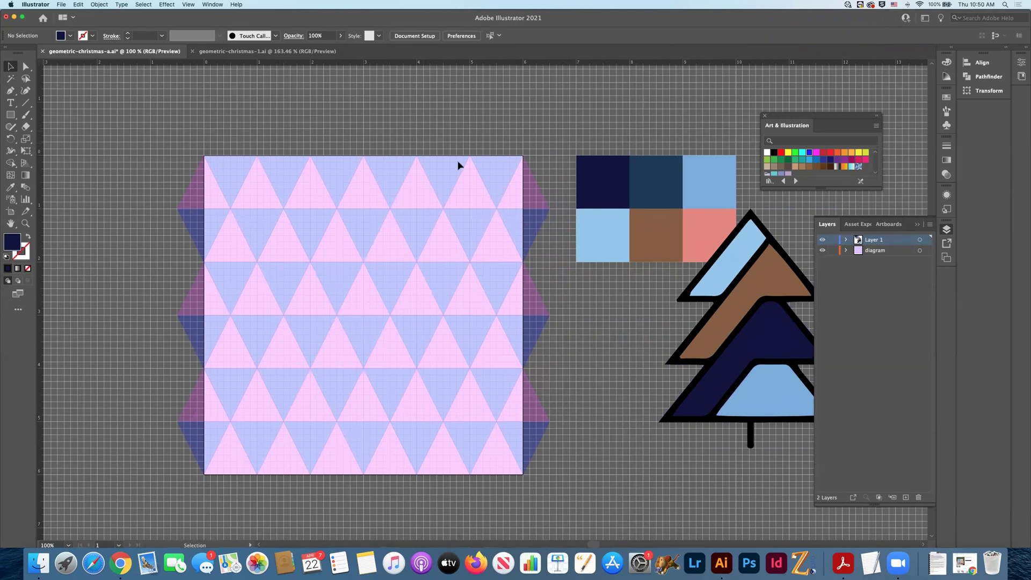
Duplicate the diagram layer, then lock and hide the original diagram layer.
left_click(522, 190)
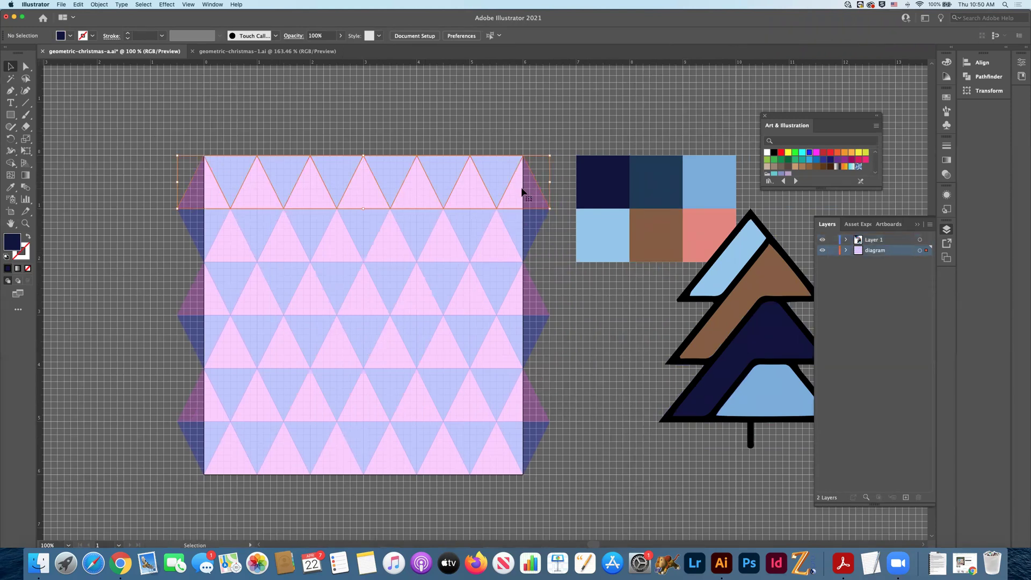
left_click(875, 258)
left_click(874, 252)
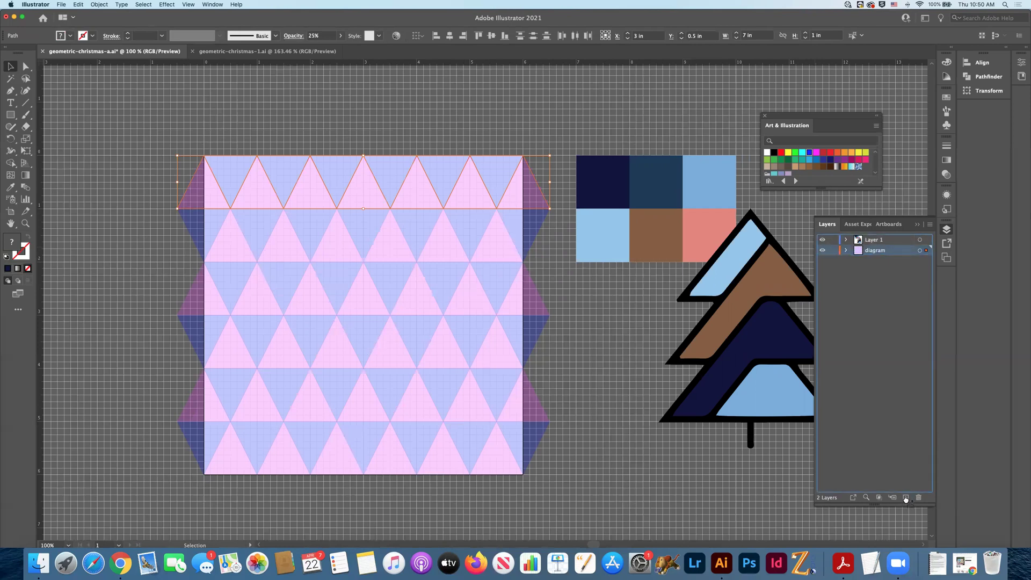
left_click_drag(906, 498, 906, 498)
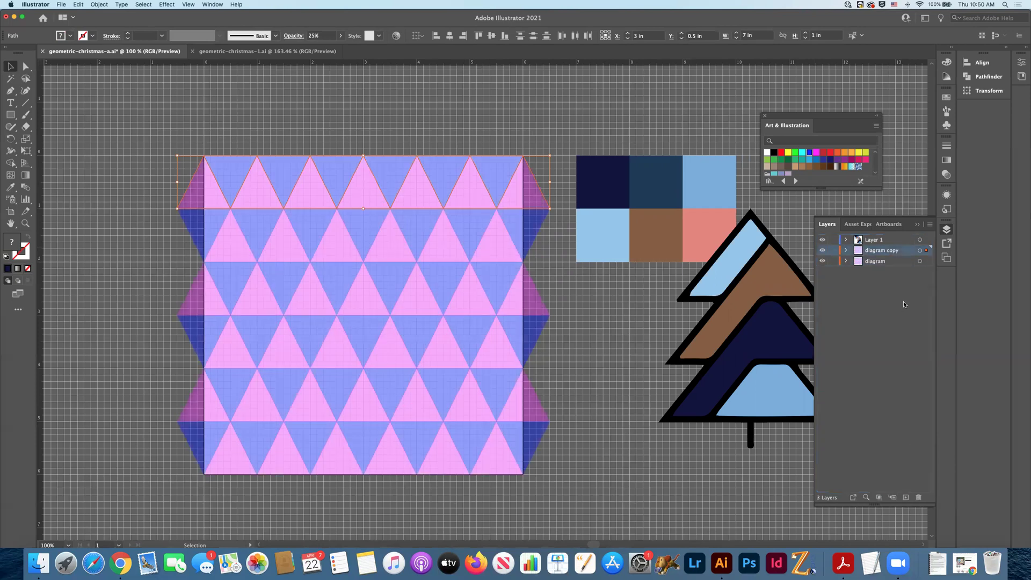
left_click(833, 262)
left_click(823, 262)
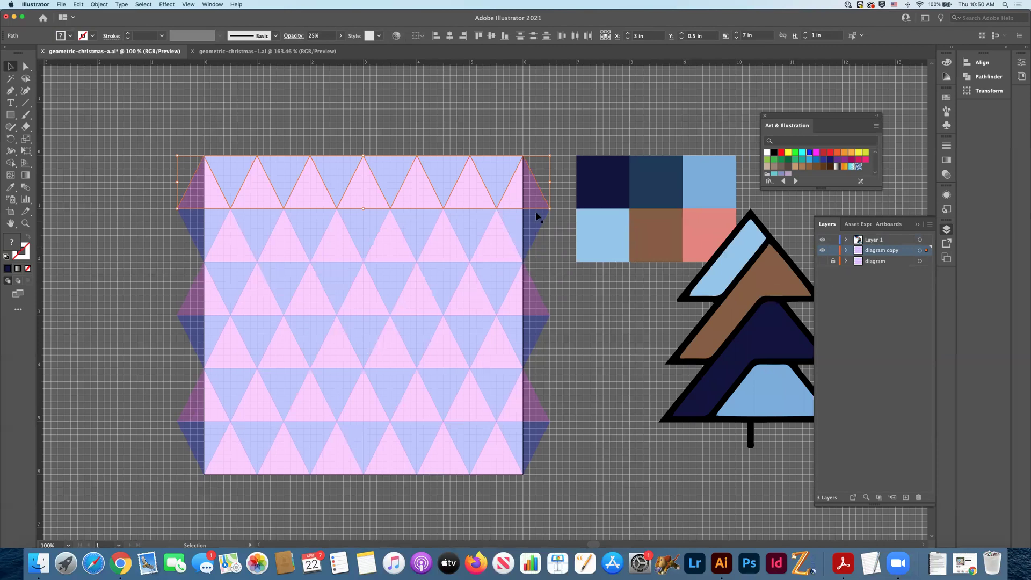
Rename the duplicated layer diagram-2.
left_click(502, 146)
double_click(885, 251)
key("BackSpace")
key("BackSpace")
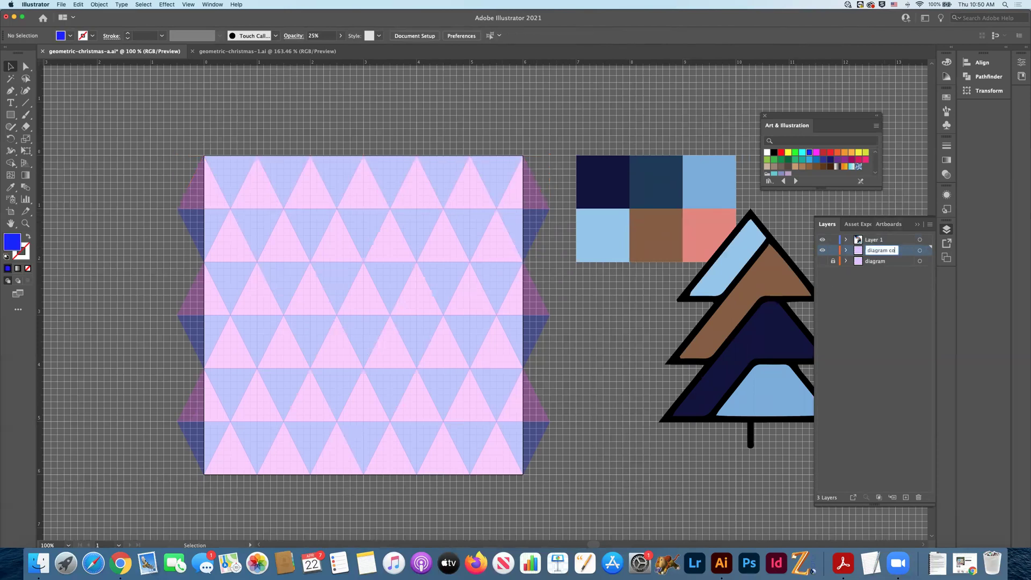
key("Return")
Scale the top two triangle rows to half size, 3.5 by 1 in, and place them at X 1.5 in, Y 0.5 in.
left_click(552, 244)
key("super+equal")
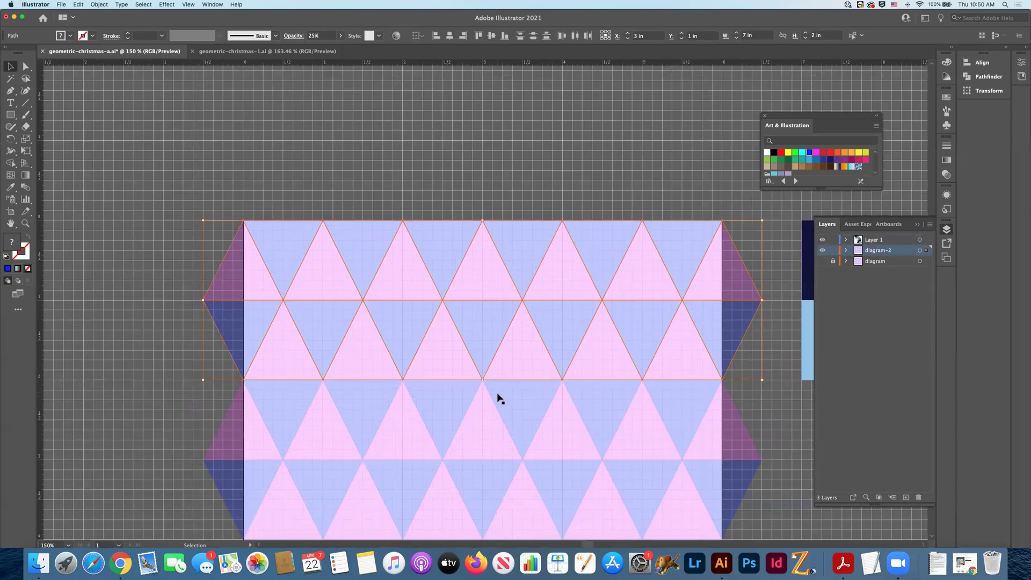
scroll(498, 399, "right", 2)
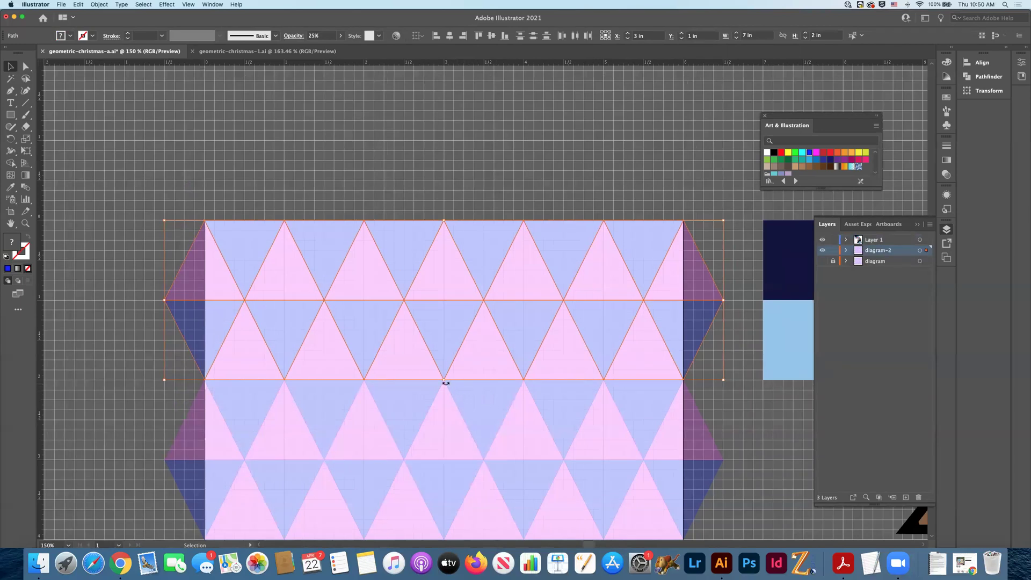
left_click_drag(443, 380, 444, 304)
left_click(465, 345)
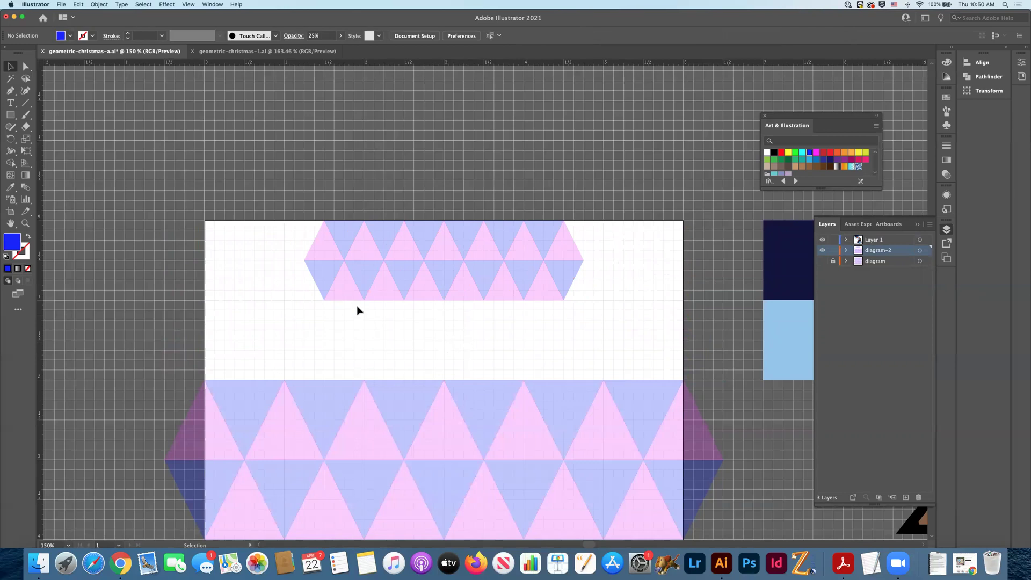
left_click_drag(559, 251, 456, 252)
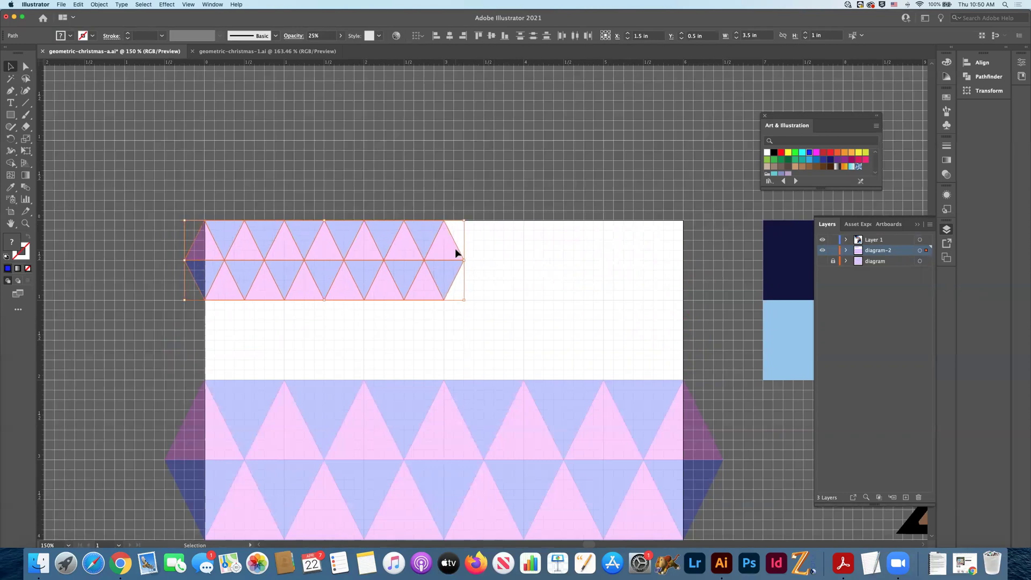
left_click(524, 283)
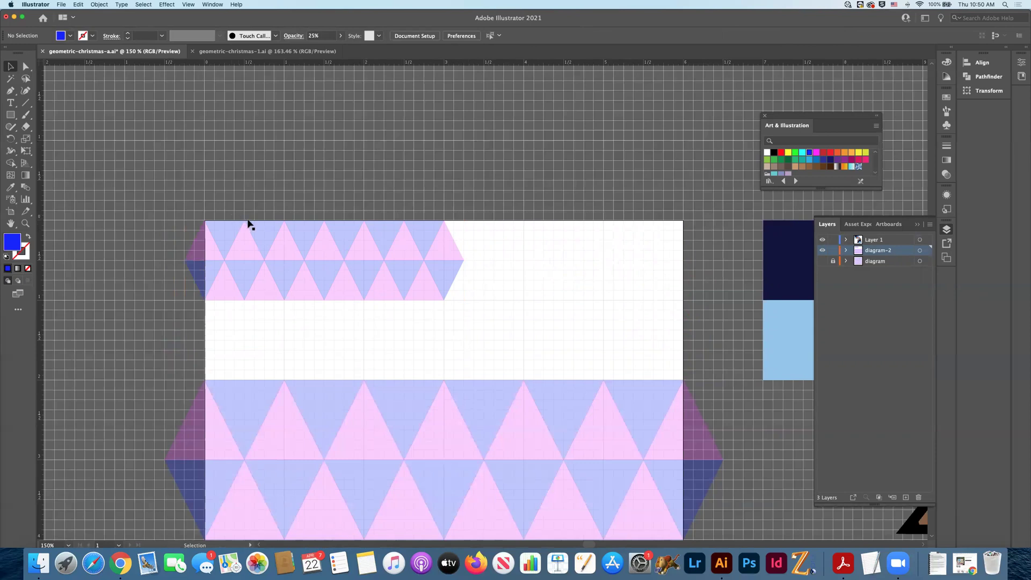
Paste a copy of the two small rows and place it beside the originals at X 5 in, Y 0.5 in.
left_click(450, 285)
key("a")
key("super+v")
left_click_drag(367, 313, 502, 261)
key("Down")
key("Left")
key("Left")
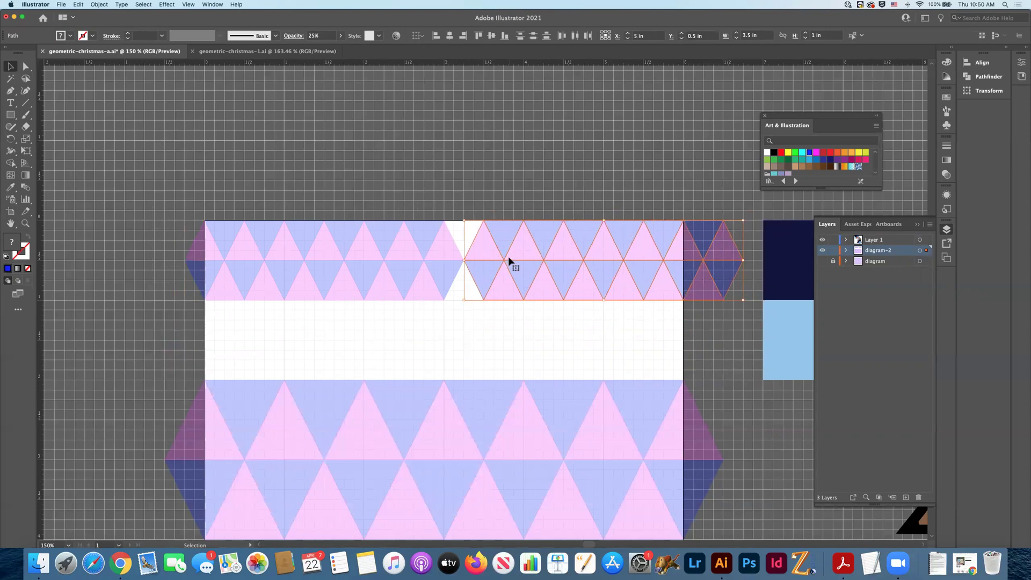
Fill the gap between the two sets of small rows with copies of a magenta and a blue triangle.
key("Delete")
left_click(502, 296)
left_click_drag(503, 295, 488, 310)
left_click(484, 167)
left_click_drag(509, 224, 509, 232)
left_click_drag(497, 290, 477, 213)
key("Down")
key("Down")
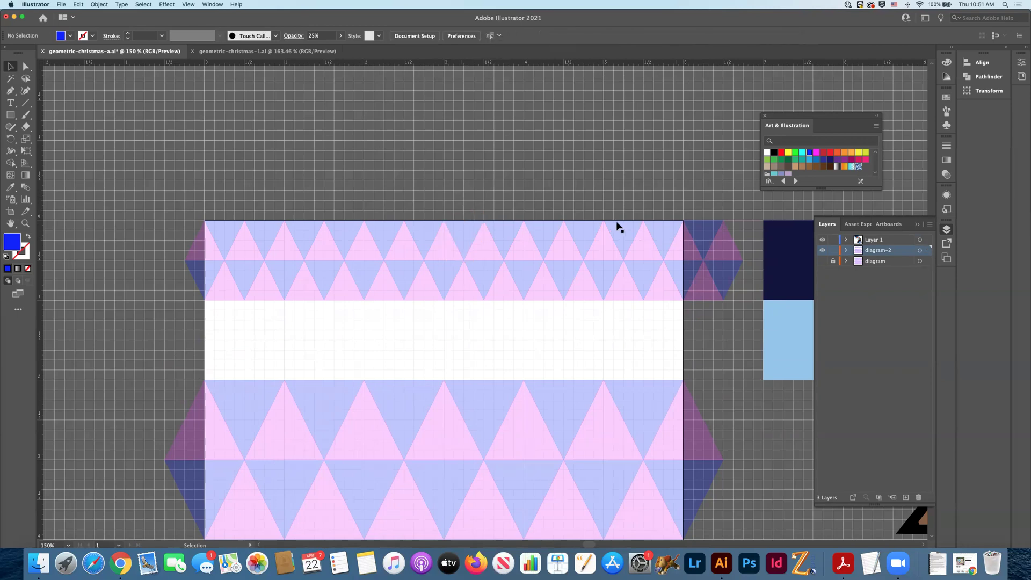
Delete the surplus triangles beyond the artboard's right edge so both small rows span 6.5 in.
scroll(618, 226, "right", 3)
left_click(674, 225)
left_click_drag(674, 226, 674, 304)
left_click(672, 308)
scroll(333, 177, "down", 2)
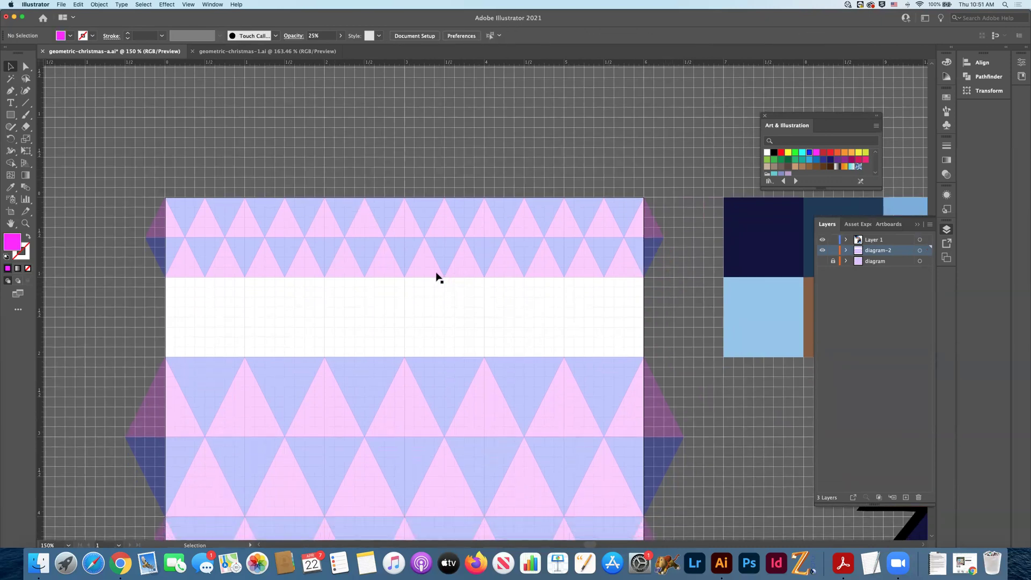
Delete the remaining large triangle rows from the diagram-2 layer, keeping only the two small rows.
left_click(665, 266)
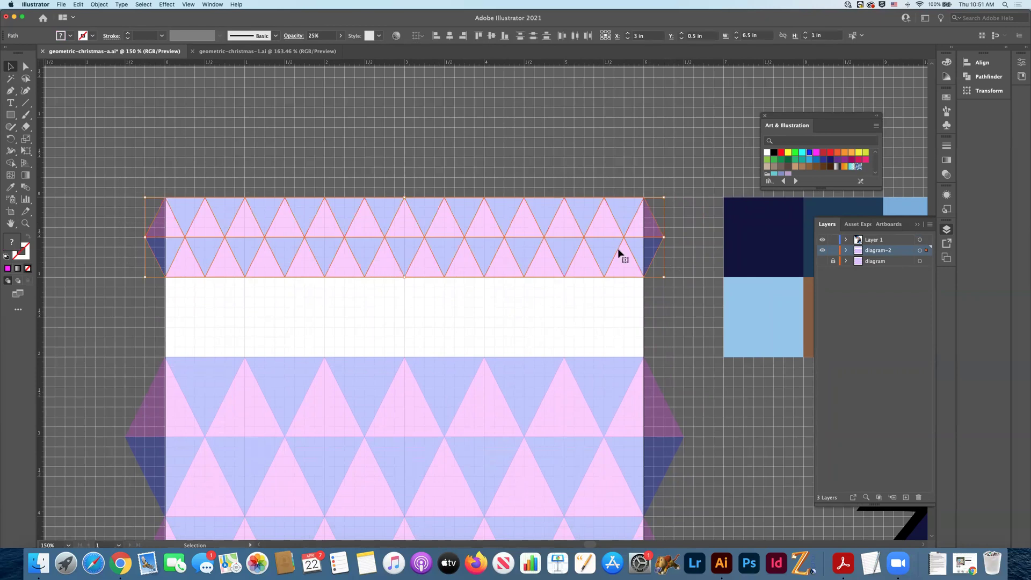
key("super+minus")
key("super+minus")
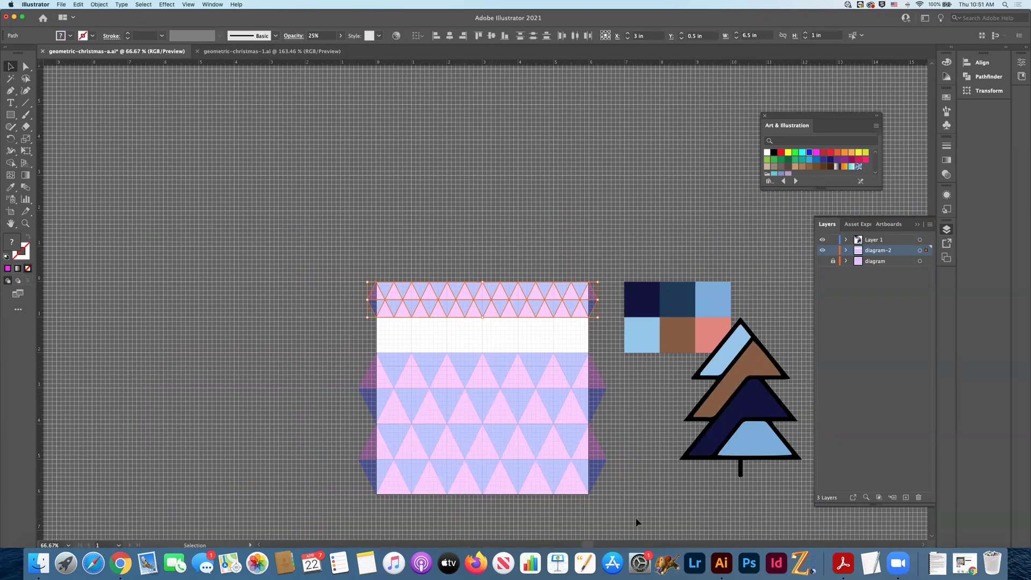
left_click(331, 370)
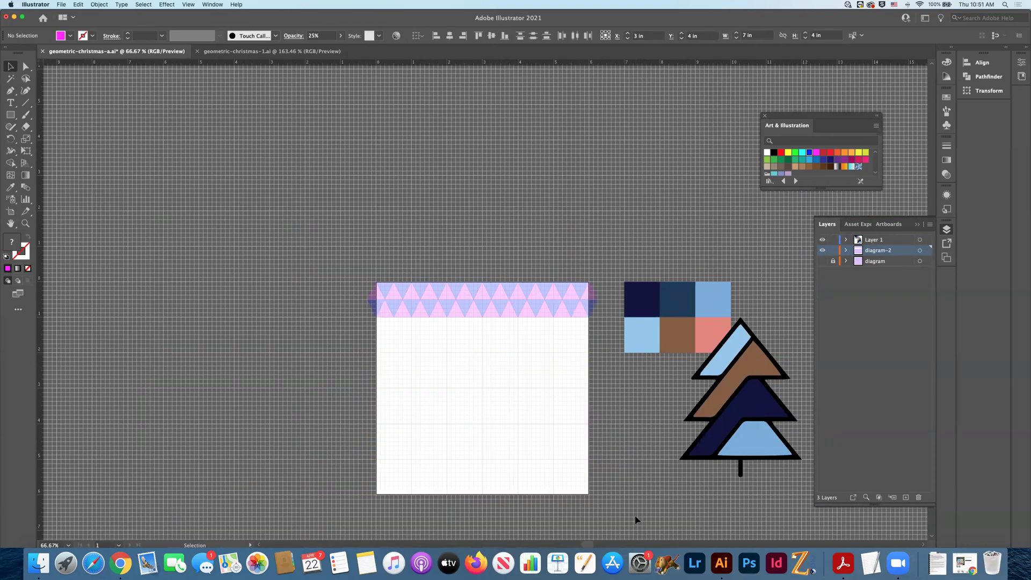
Paste a copy of the two small triangle rows and place it directly beneath the originals at X 3 in, Y 1.5 in.
left_click(580, 307)
key("Right")
key("Down")
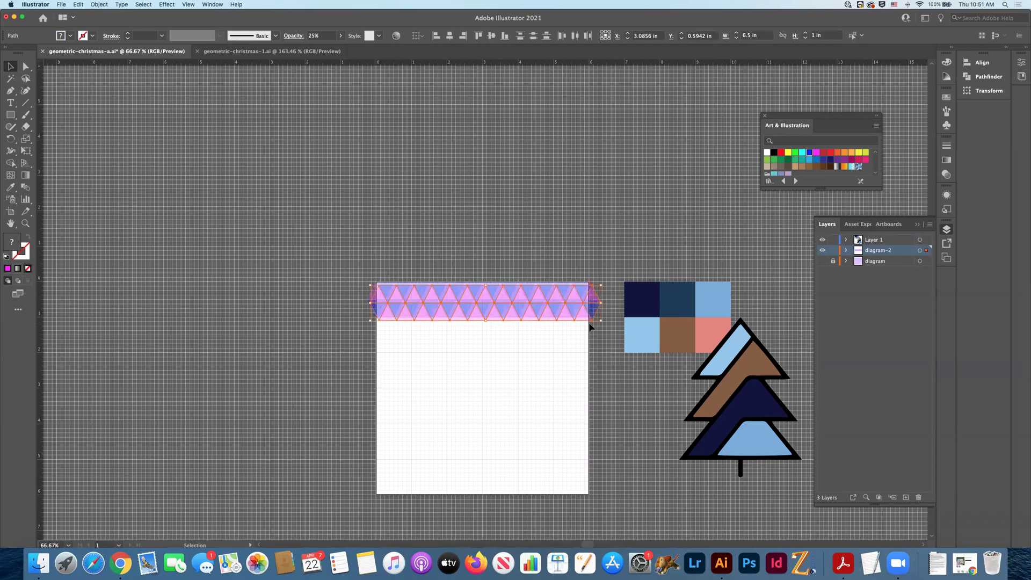
key("super+plus")
key("super+plus")
left_click_drag(505, 288, 508, 338)
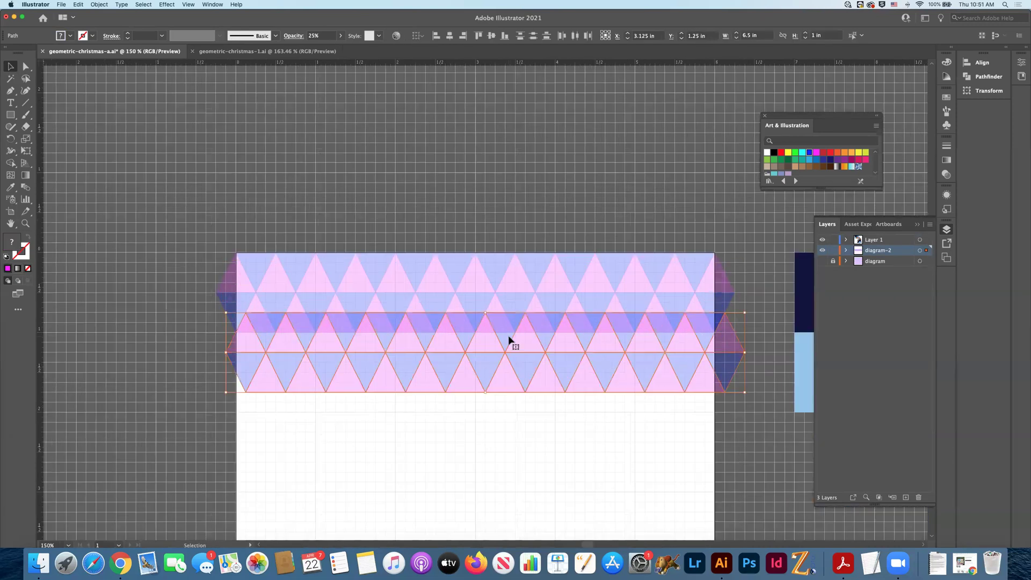
key("Down")
key("Down")
key("Left")
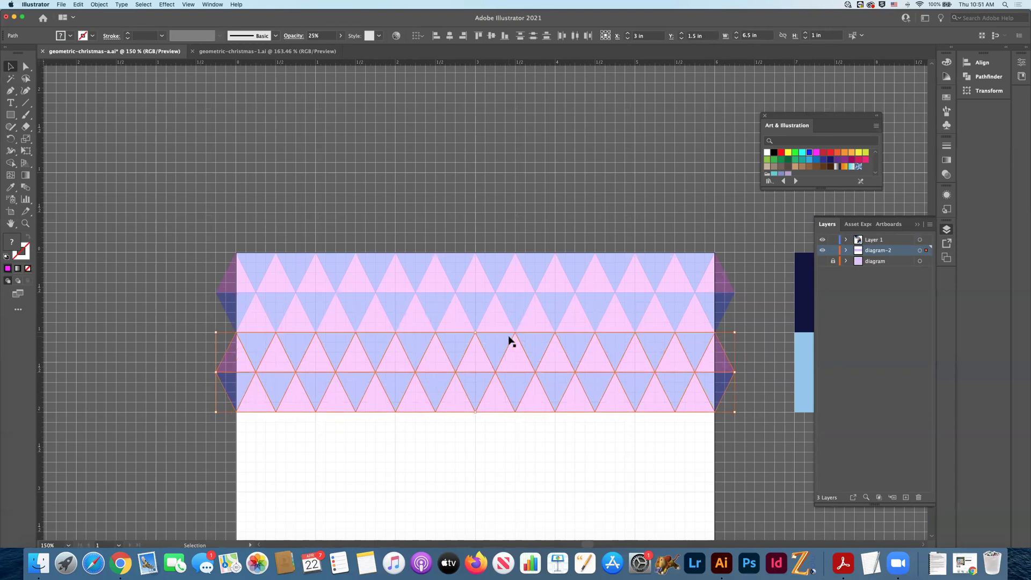
left_click(425, 230)
Paste a copy of all four small triangle rows and move it below the originals on the artboard.
scroll(421, 232, "down", 3)
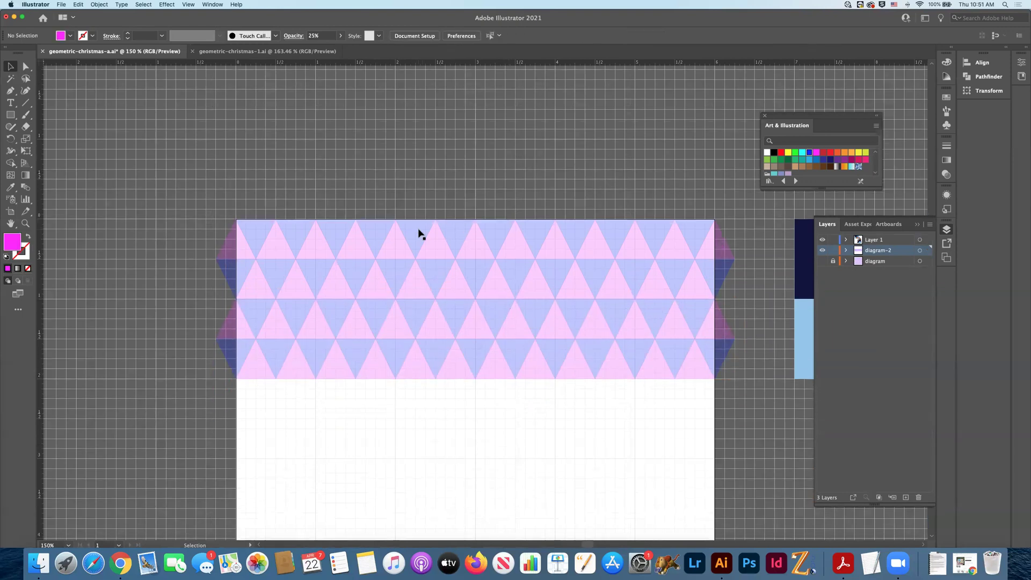
key("super+a")
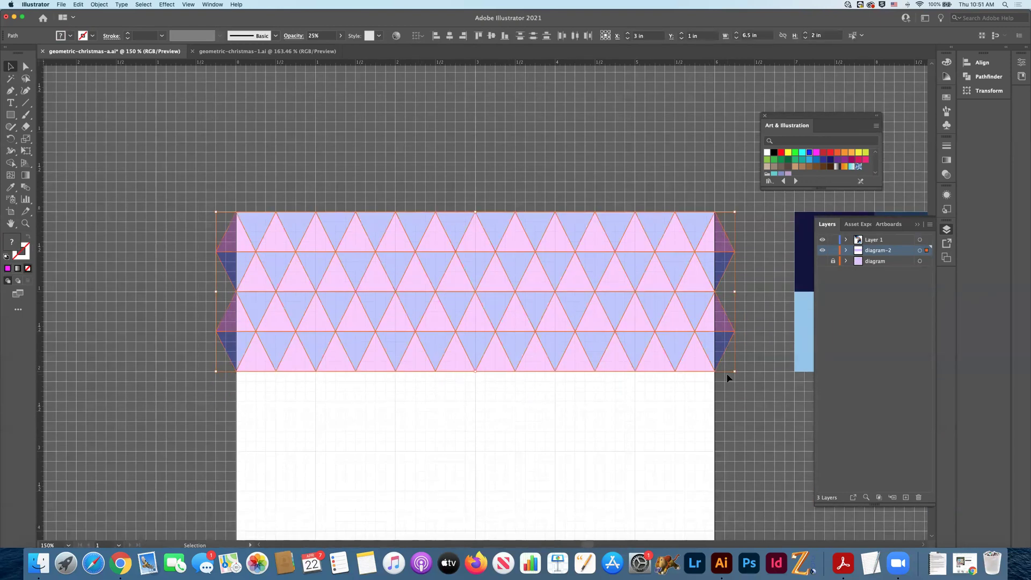
key("super+c")
key("super+v")
scroll(656, 368, "down", 3)
left_click_drag(428, 199, 460, 391)
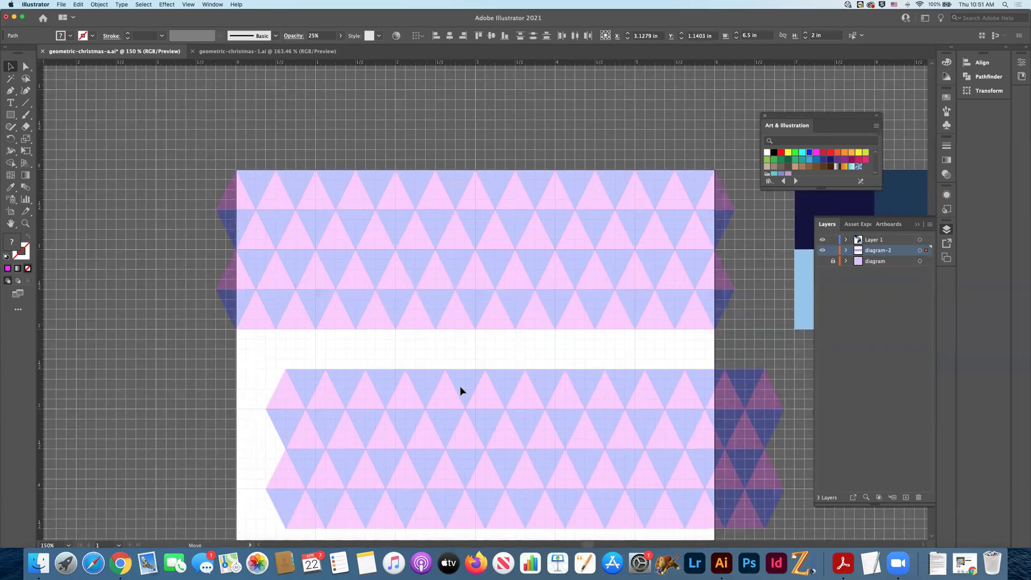
Nudge the second triangle block flush beneath the first block, at X 3 in, Y 3 in, and deselect it.
scroll(455, 335, "down", 3)
key("shift+Up")
key("shift+Up")
key("shift+Up")
key("shift+Up")
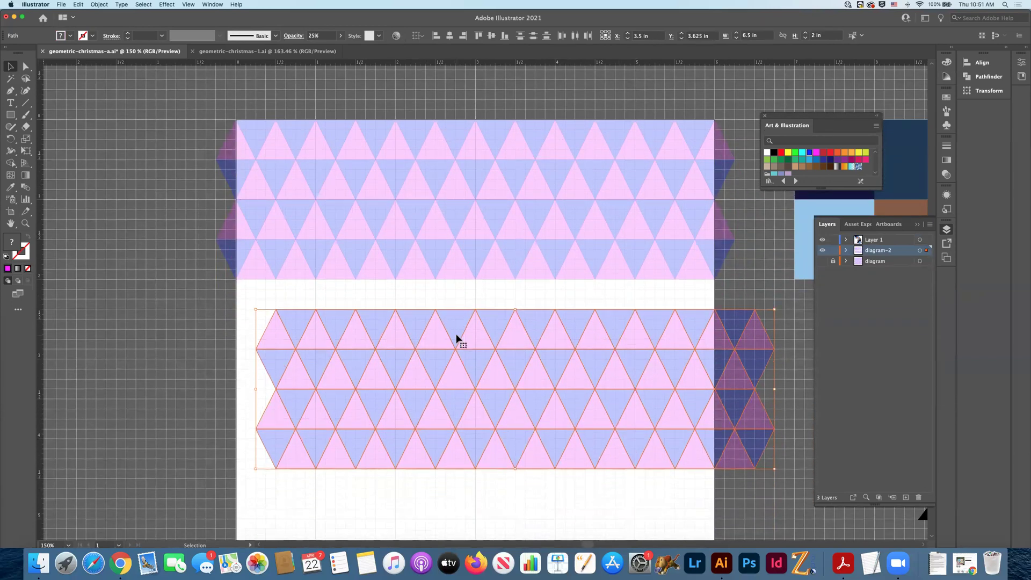
key("shift+Left")
key("shift+Left")
key("shift+Left")
key("shift+Left")
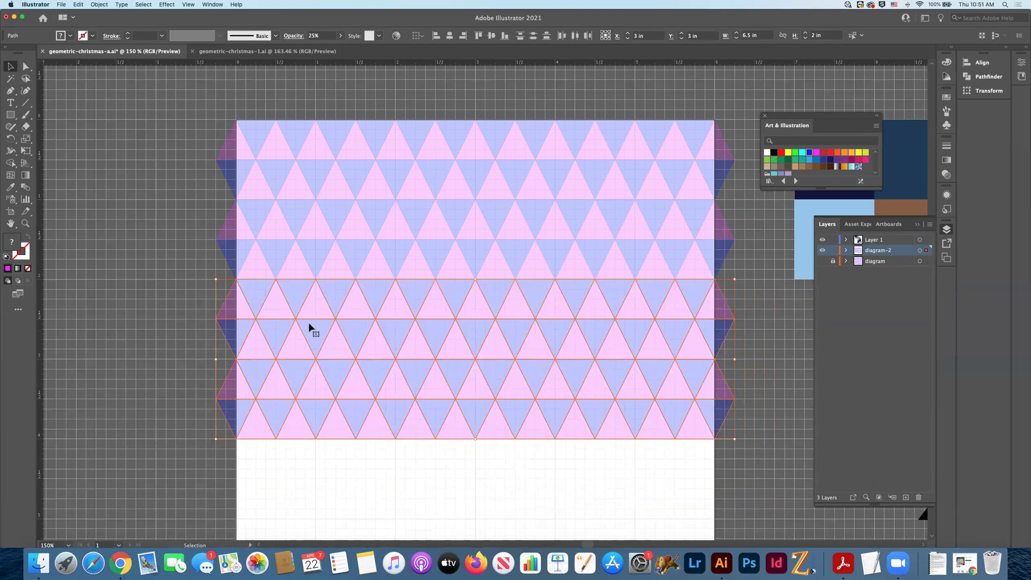
left_click(175, 301)
Paste another copy of the triangle block and align it beneath the second block at X 3 in, Y 5 in.
scroll(174, 300, "down", 1)
scroll(175, 300, "right", 2)
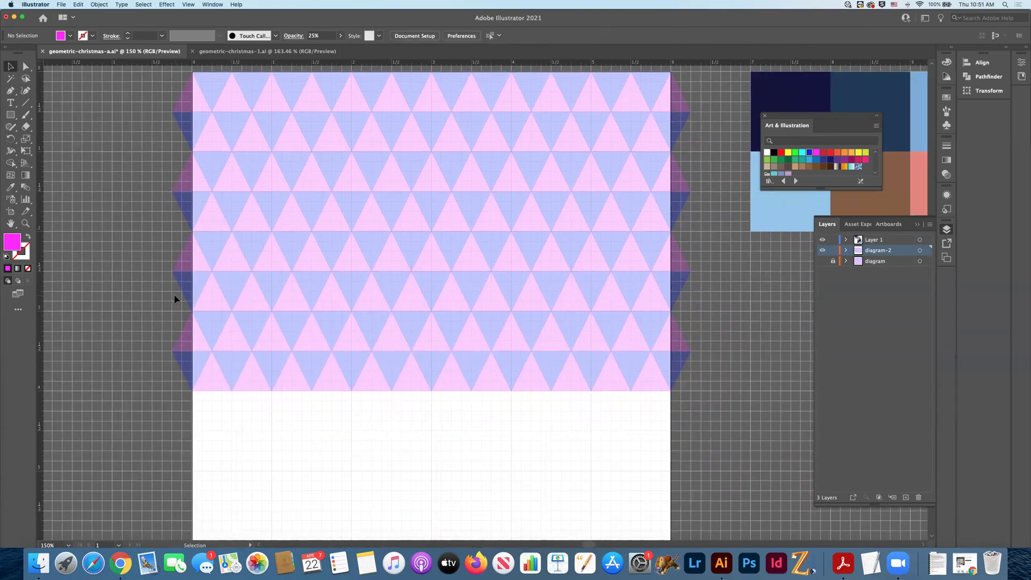
scroll(184, 299, "down", 3)
key("super+v")
left_click_drag(292, 244, 299, 367)
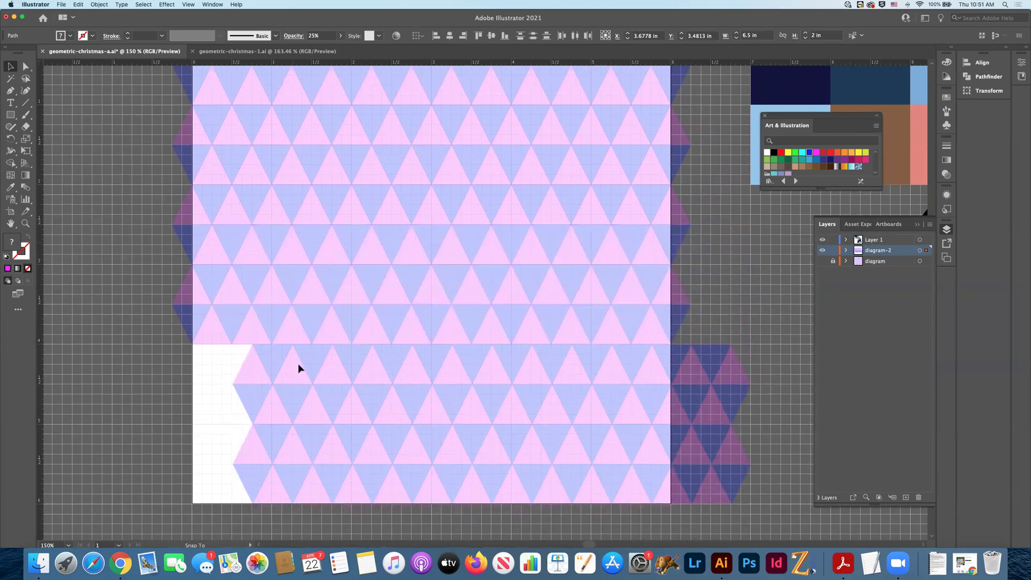
key("Left")
key("Left")
key("Left")
key("Left")
key("Left")
key("Left")
key("Left")
key("Left")
key("Left")
key("Left")
key("Left")
key("Left")
key("Left")
key("Left")
key("Left")
key("Left")
key("Left")
key("Left")
key("Left")
key("Left")
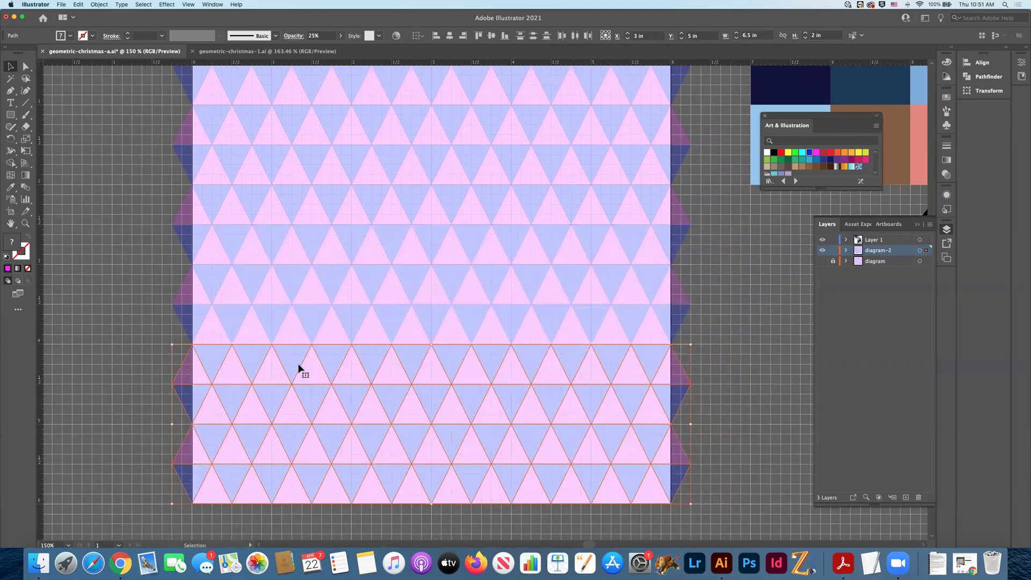
left_click(699, 290)
Toggle the visibility of the diagram and diagram-2 layers to compare the two triangle grids on the artboard.
key("super+minus")
key("super+minus")
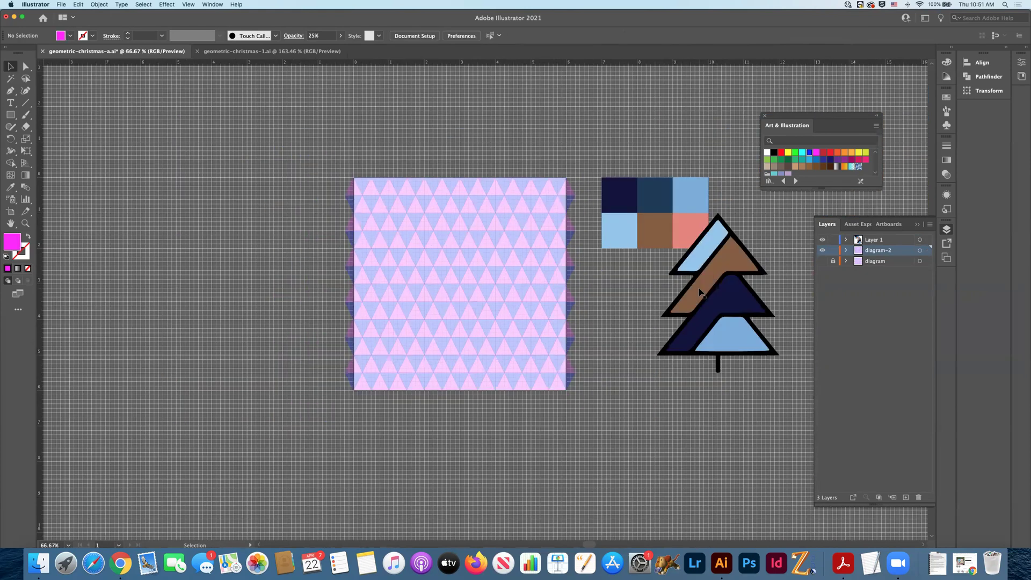
scroll(479, 159, "right", 5)
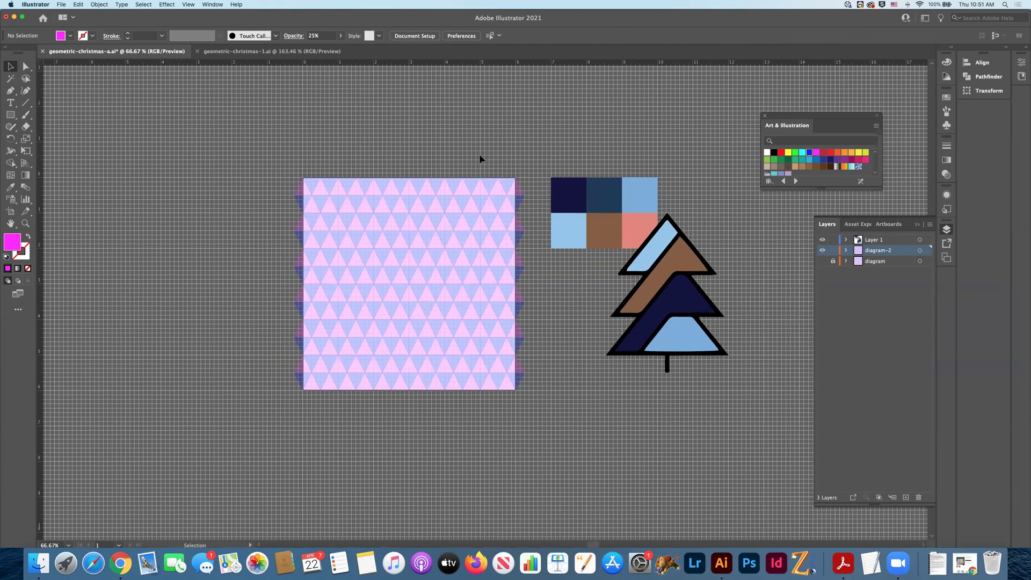
left_click(822, 262)
left_click(821, 262)
left_click(822, 261)
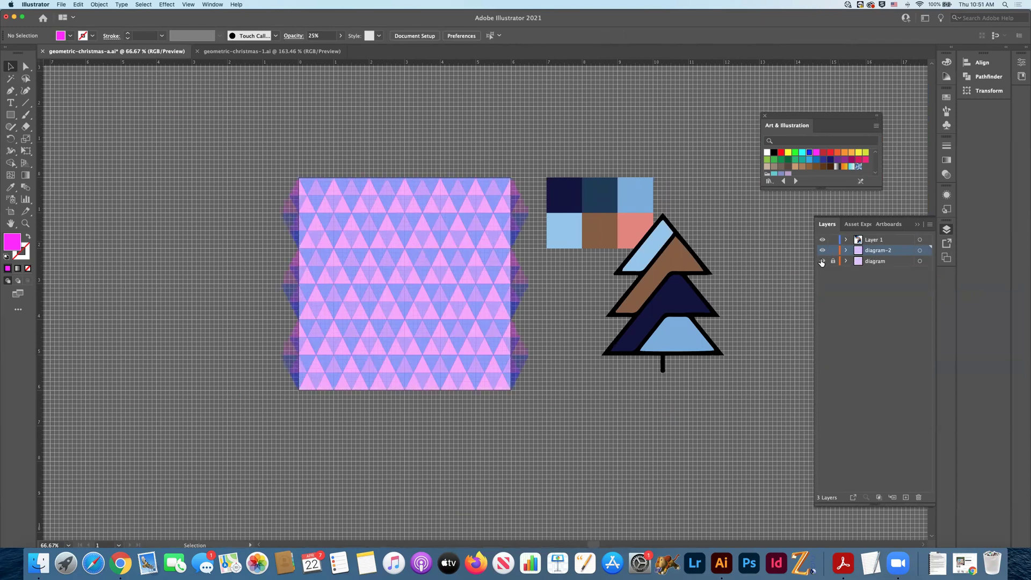
left_click(821, 262)
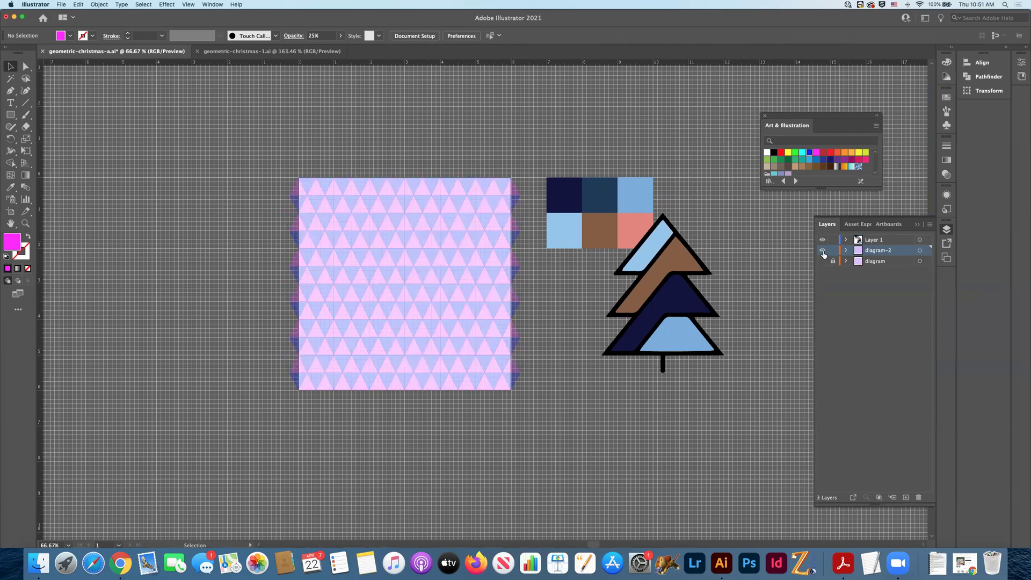
left_click(823, 251)
left_click(822, 250)
left_click(822, 251)
left_click(822, 251)
left_click(822, 251)
left_click(822, 251)
Add a new layer beneath the diagram layer and transfer the tree artwork onto it, clear of the colour palette.
left_click(905, 498)
left_click_drag(875, 251, 880, 282)
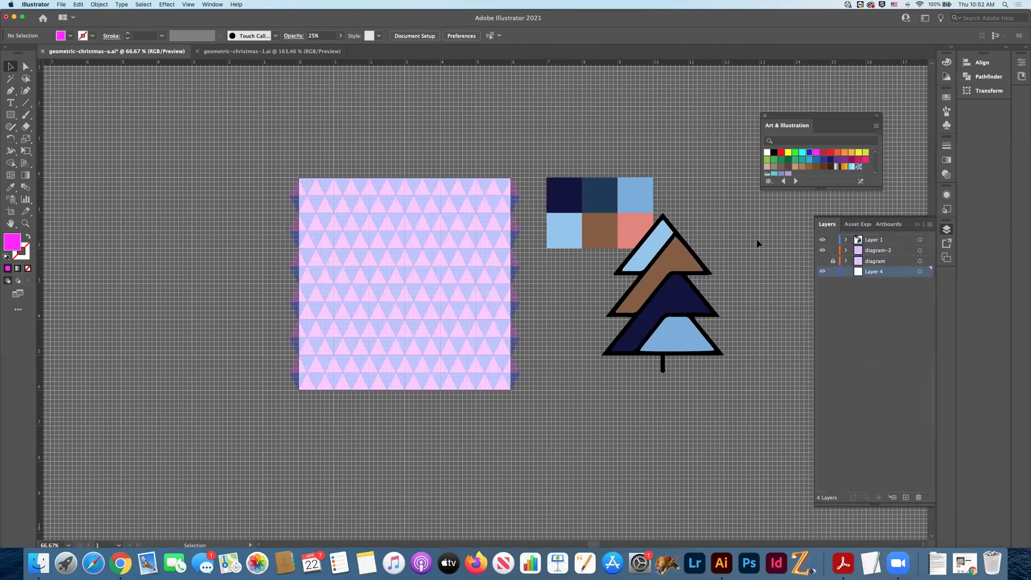
left_click(631, 225)
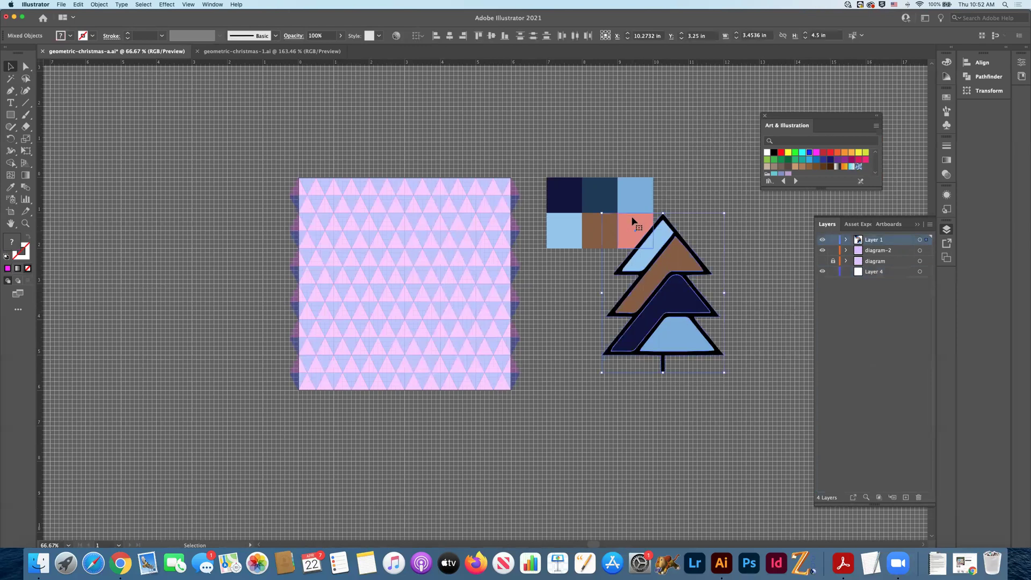
left_click_drag(688, 246, 714, 264)
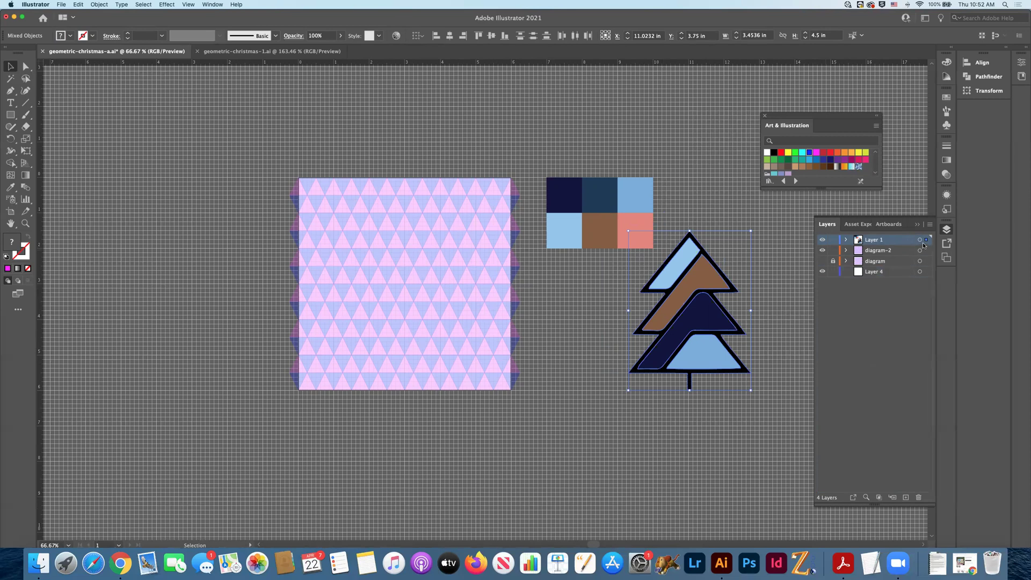
left_click_drag(926, 244, 930, 274)
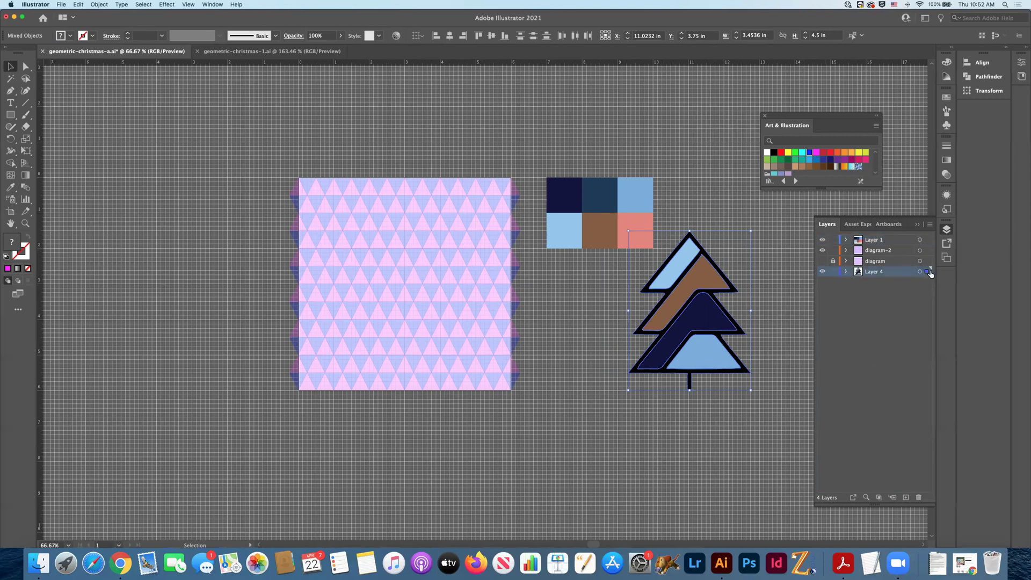
Place the tree in the middle of the artboard beneath the triangle grid, with its tip on a grid vertex.
left_click_drag(684, 263, 399, 246)
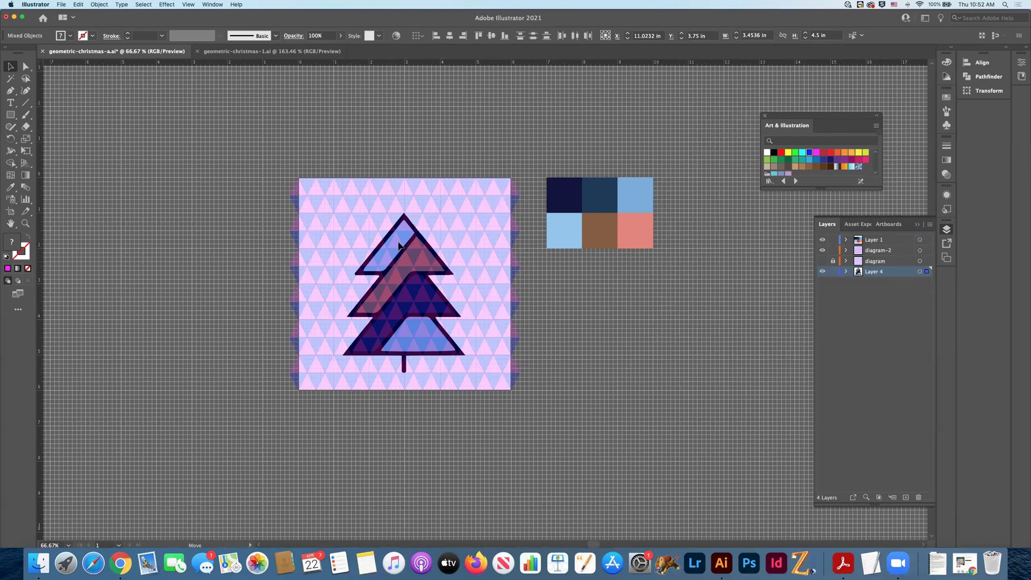
left_click_drag(398, 246, 399, 246)
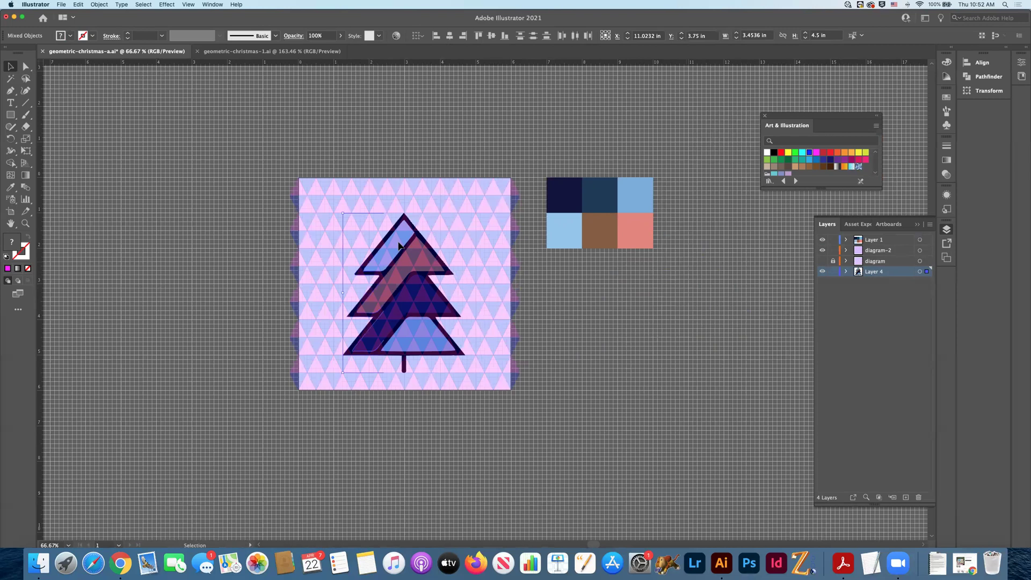
left_click(602, 279)
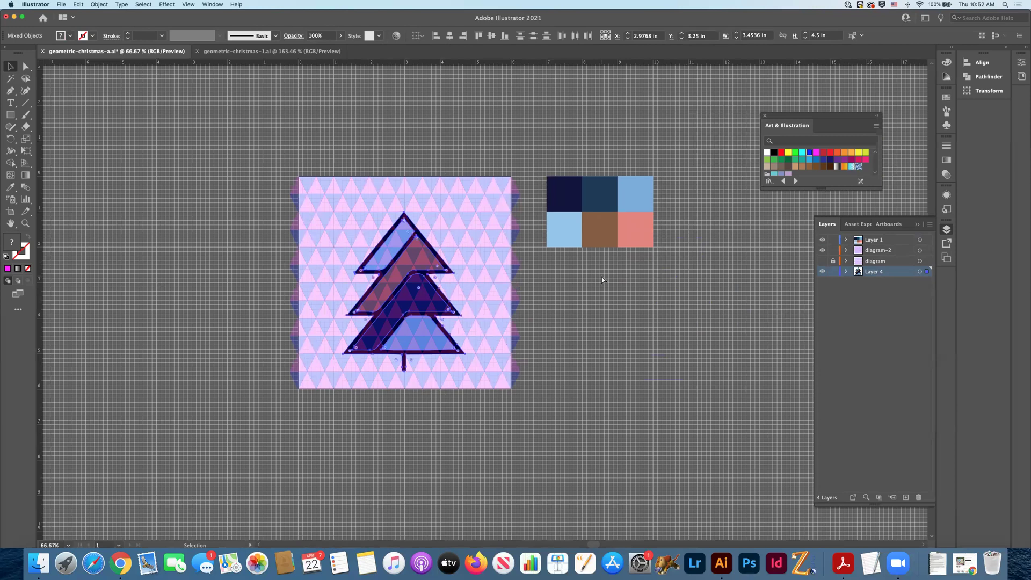
Lock the tree's layer and toggle its visibility to compare the tree with the bare triangle grid.
key("super+equal")
key("super+equal")
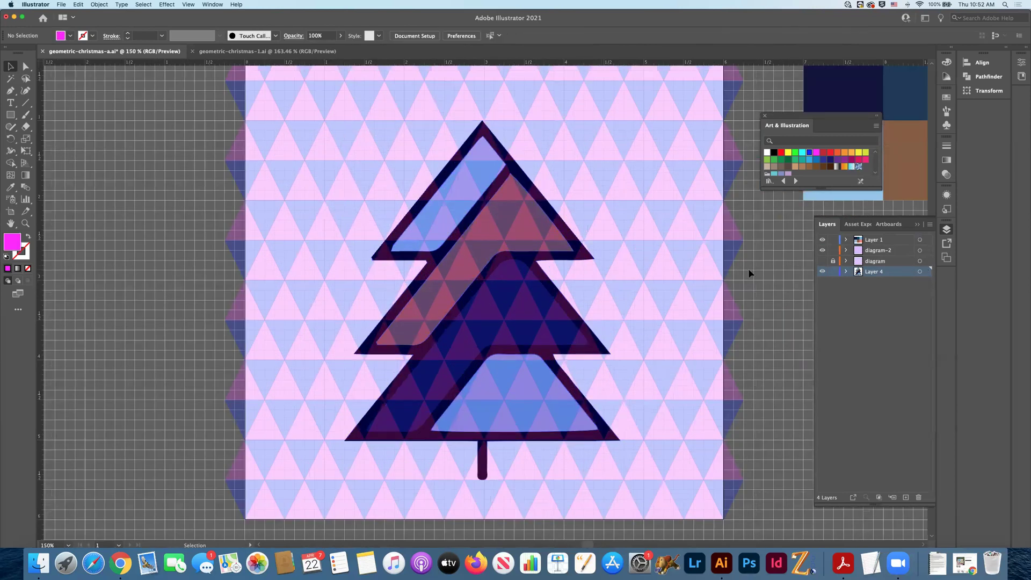
left_click(833, 271)
left_click(823, 271)
left_click(823, 272)
left_click(823, 272)
left_click(823, 272)
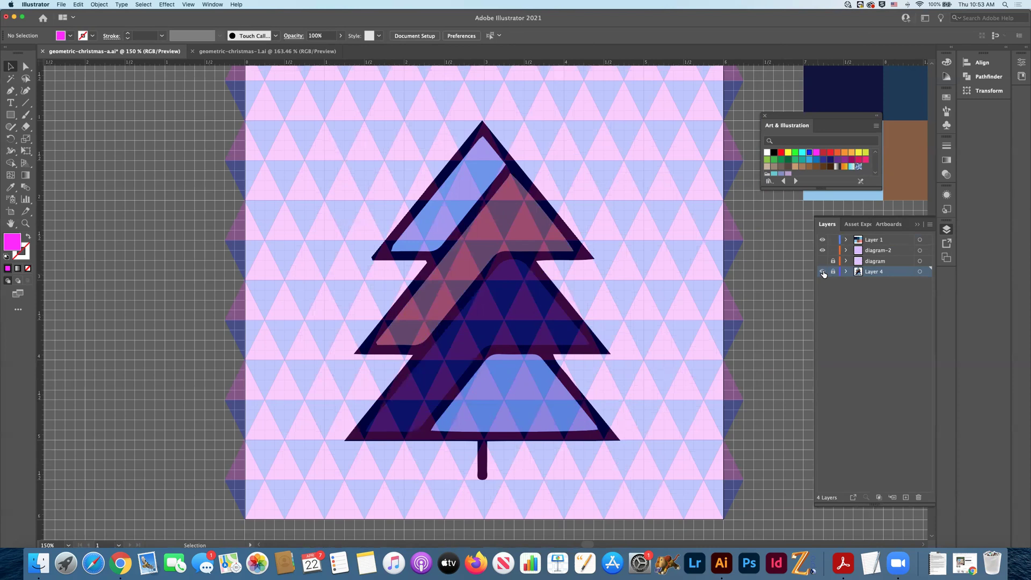
left_click(822, 271)
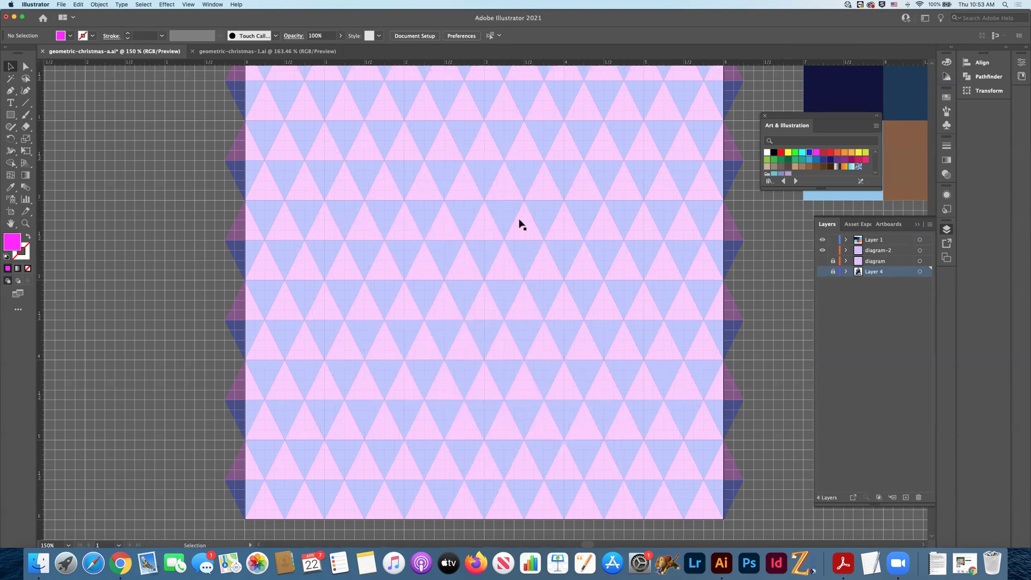
left_click(822, 271)
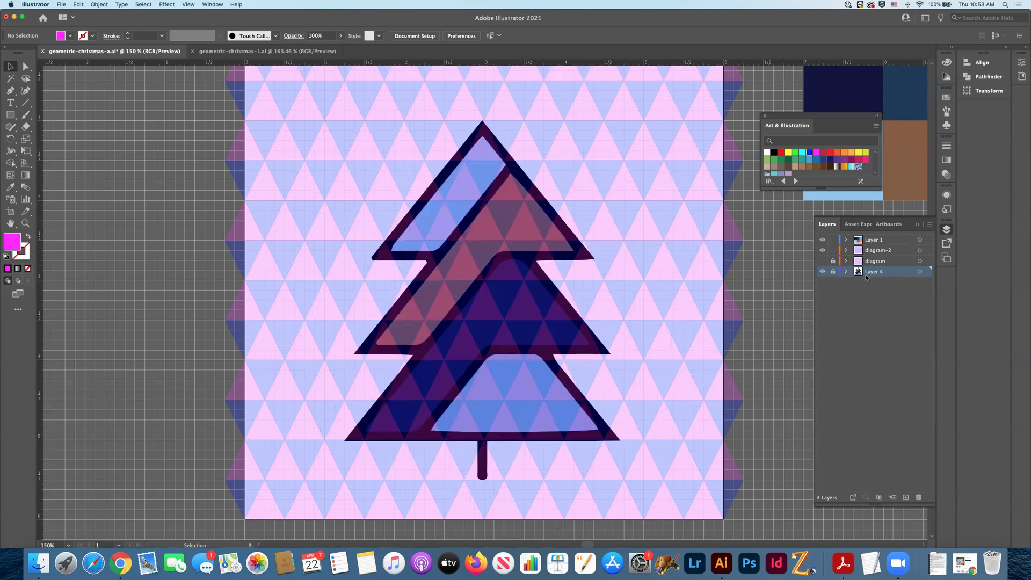
left_click(833, 271)
left_click(508, 220)
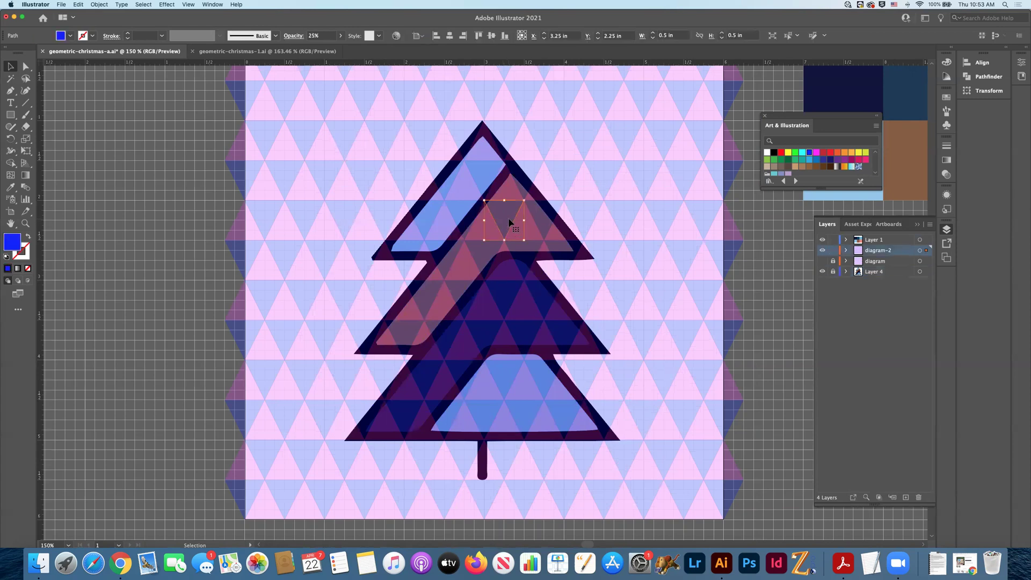
left_click(714, 246)
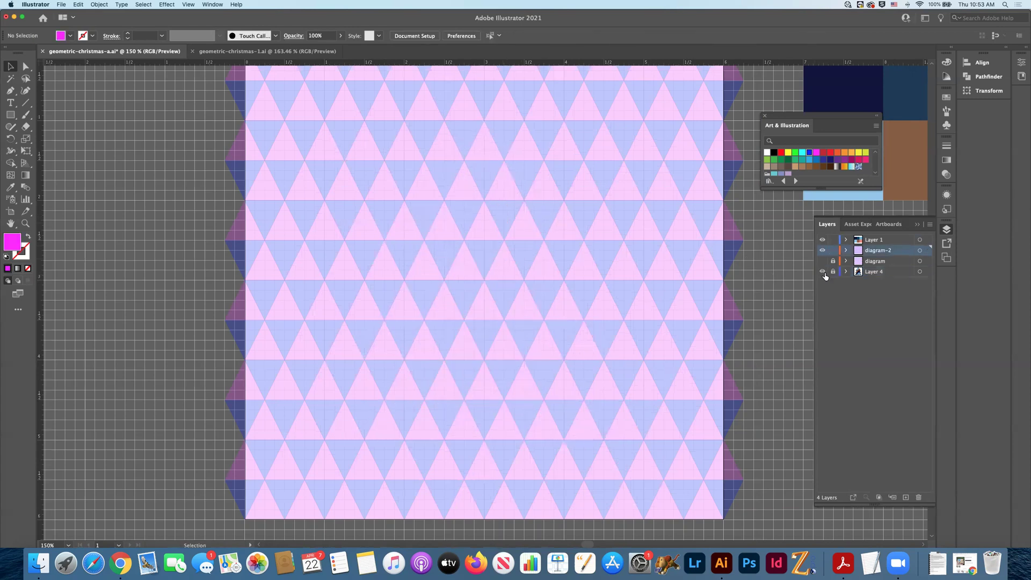
left_click(822, 272)
Lock Layer 1 and the diagram-2 layer, and unlock Layer 4 so only the tree is editable.
left_click(833, 250)
left_click(833, 239)
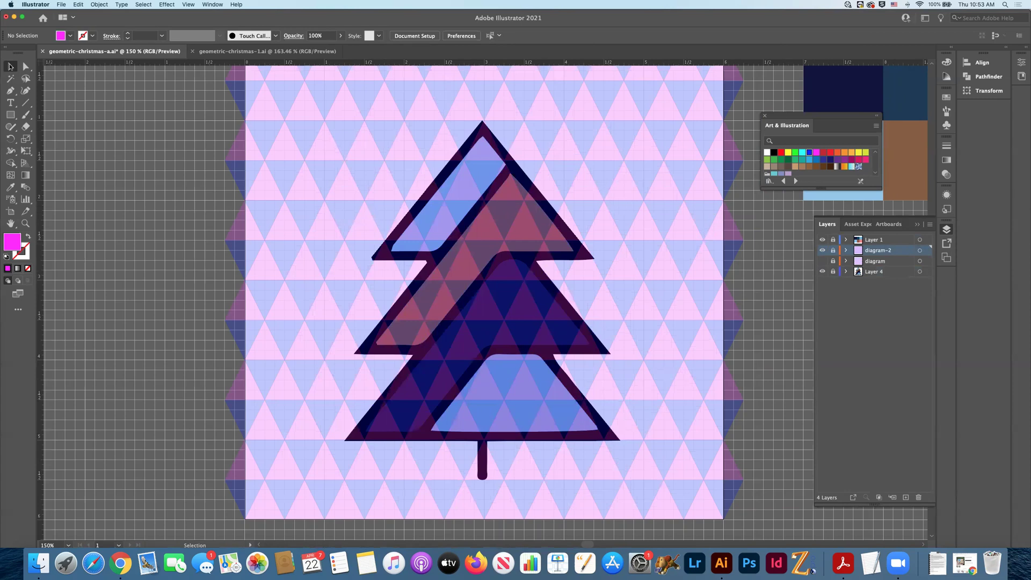
left_click(833, 271)
Set the opacity of all the tree artwork to 25% and lock its layer.
left_click(502, 245)
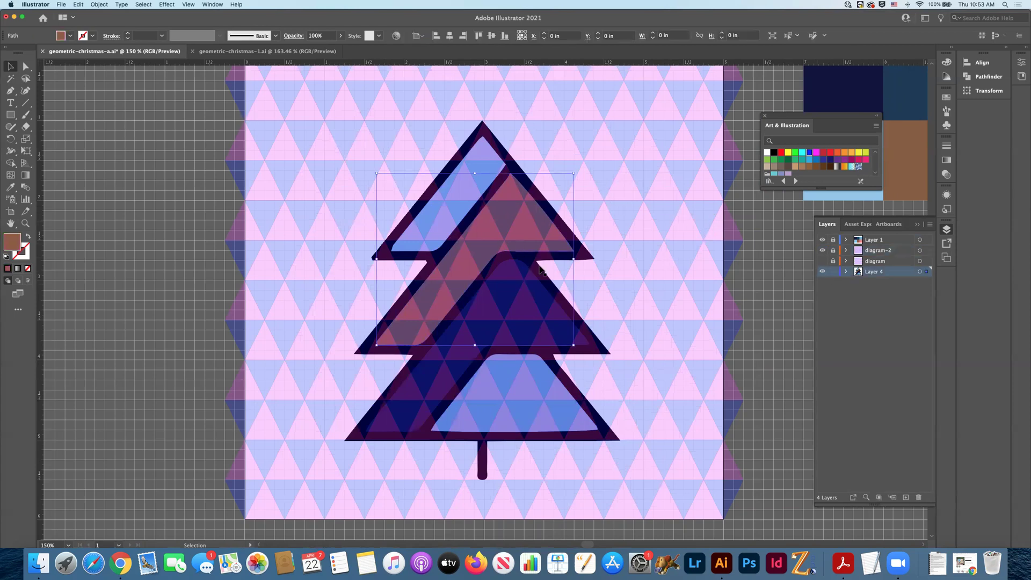
key("super+a")
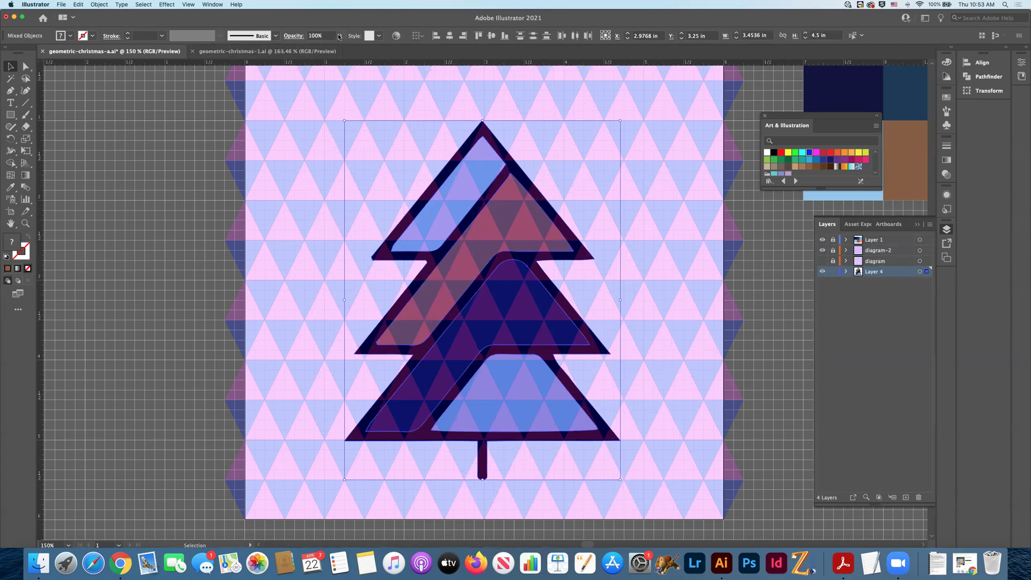
left_click(313, 37)
type("25")
key("Return")
left_click(239, 141)
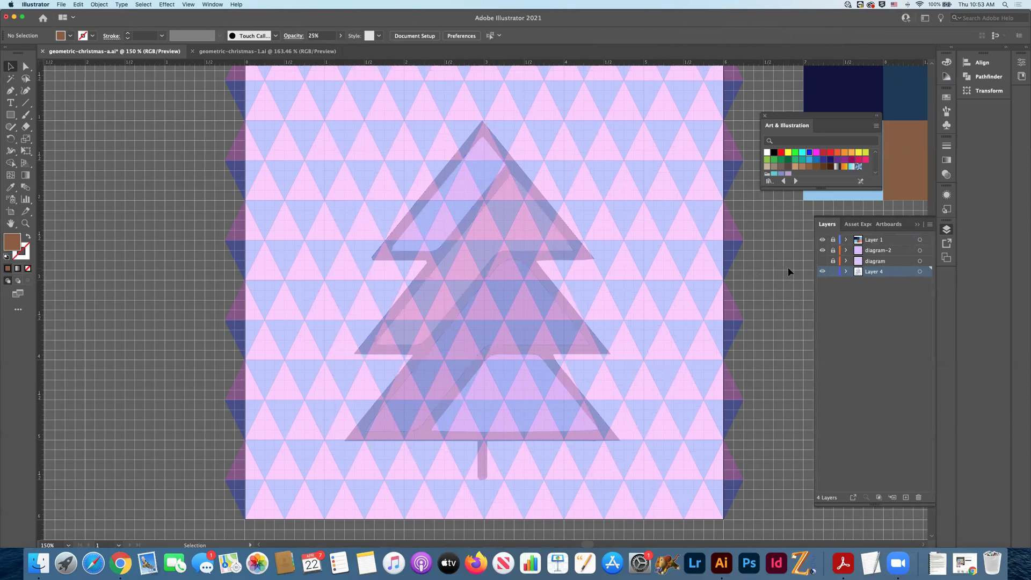
left_click(833, 271)
Duplicate the diagram-2 layer and rename the copy as icon.
left_click(866, 254)
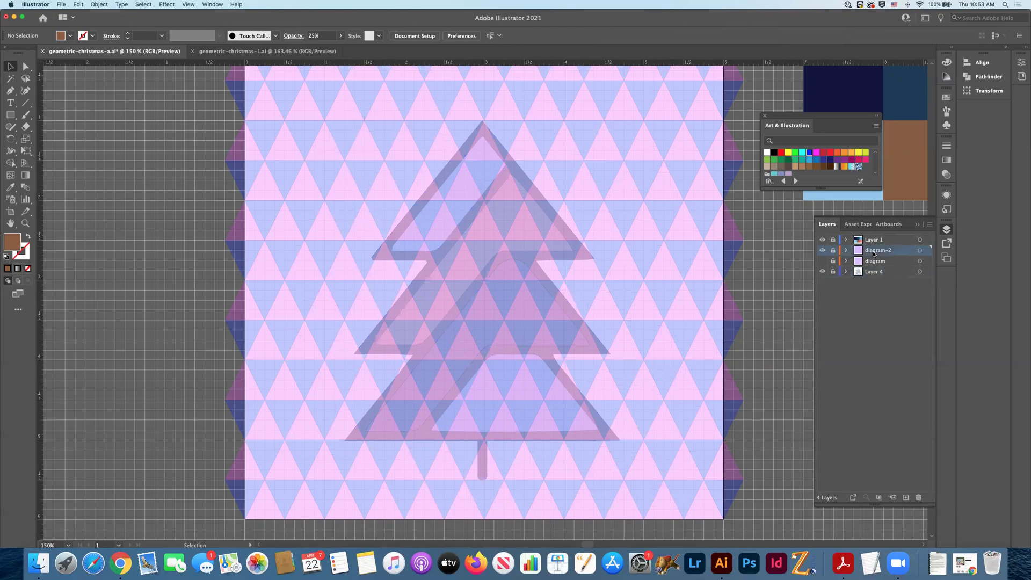
left_click_drag(874, 252, 906, 498)
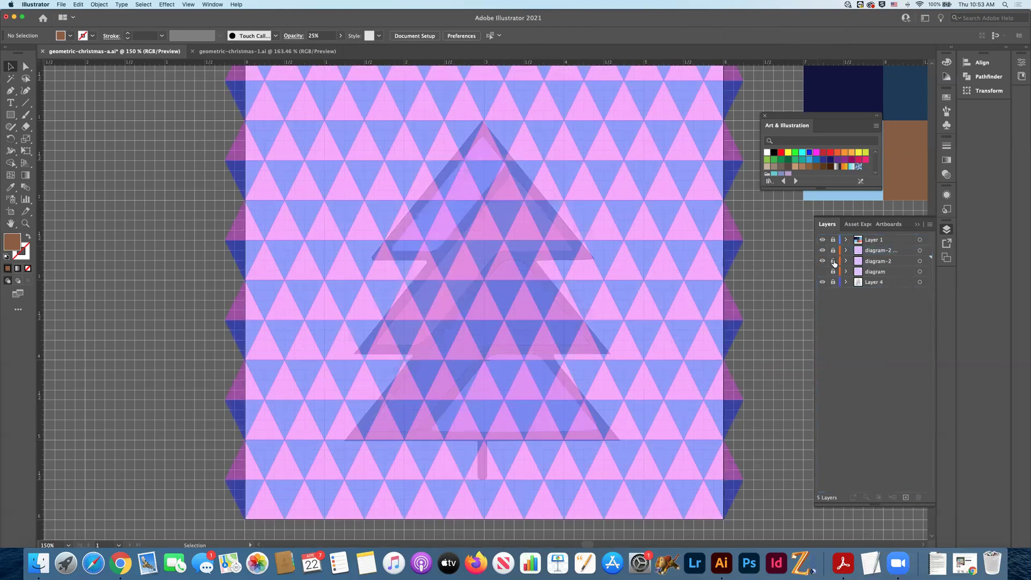
double_click(871, 251)
key("BackSpace")
type("icon")
key("Return")
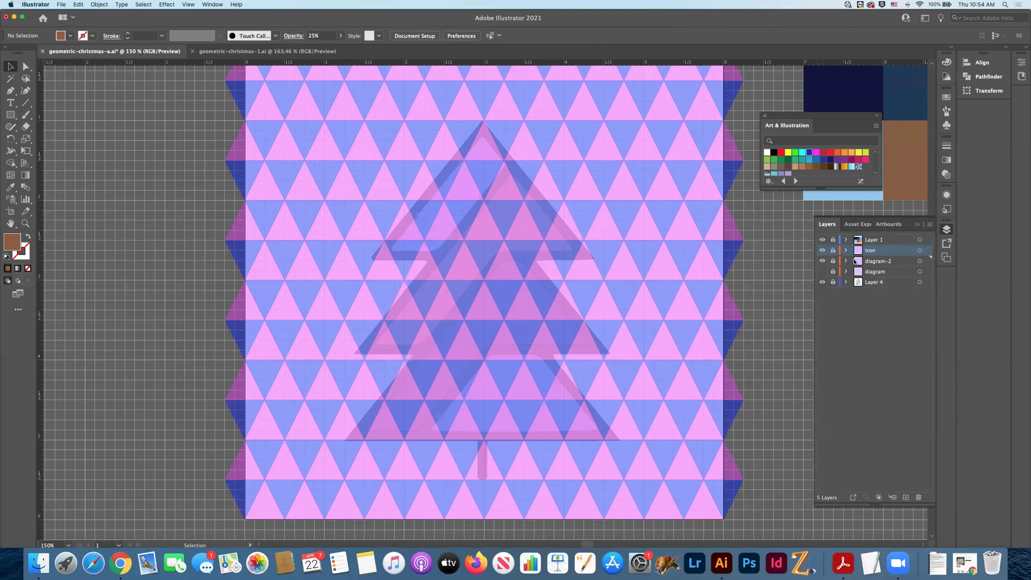
Unlock the icon layer and hide the diagram-2 layer, leaving the icon layer shown over the faded tree.
left_click(833, 250)
left_click(822, 251)
left_click(823, 251)
left_click(822, 251)
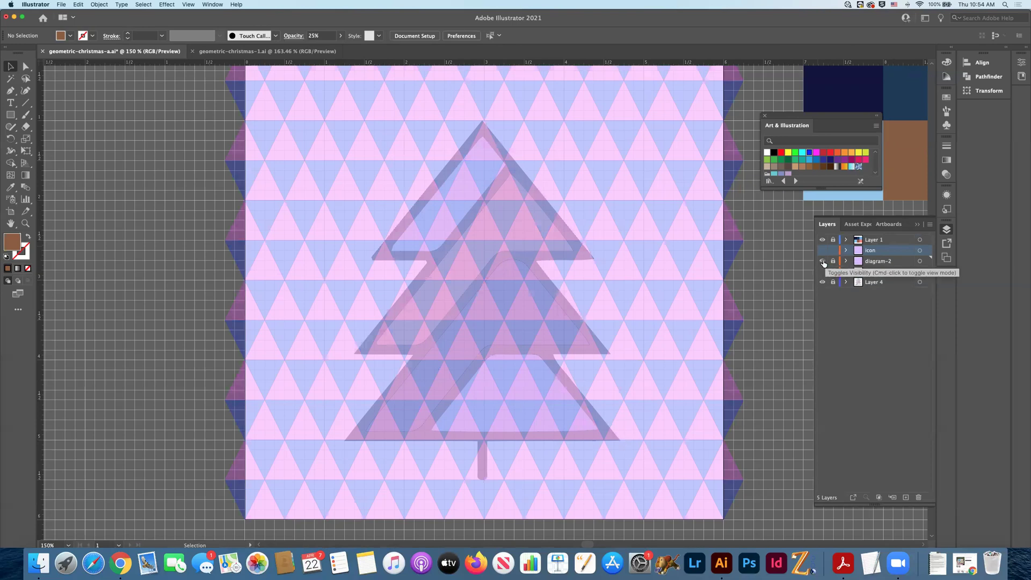
left_click(822, 261)
left_click(822, 251)
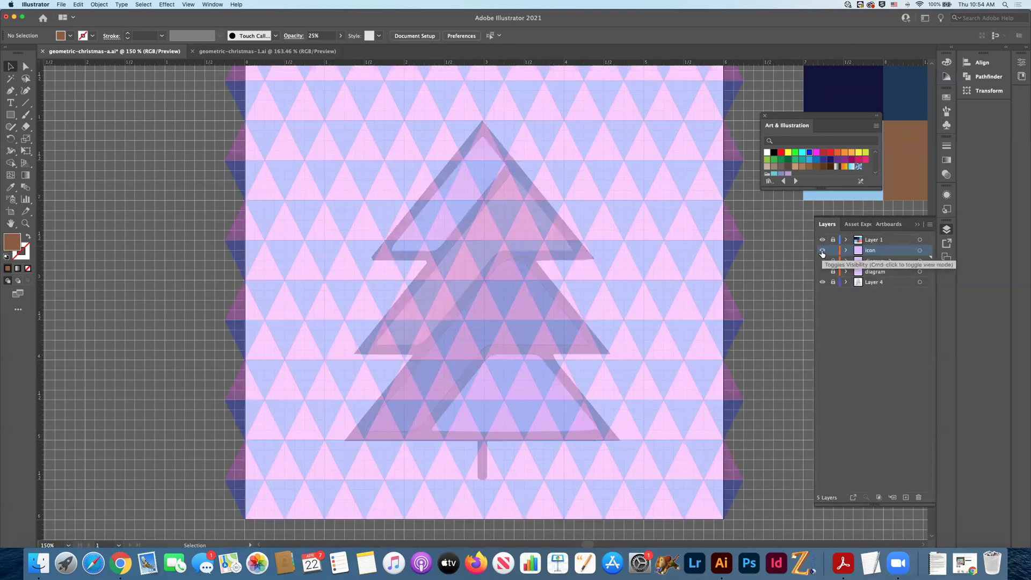
Delete the two rows of triangles above the tree's tip from the icon layer.
scroll(681, 264, "up", 2)
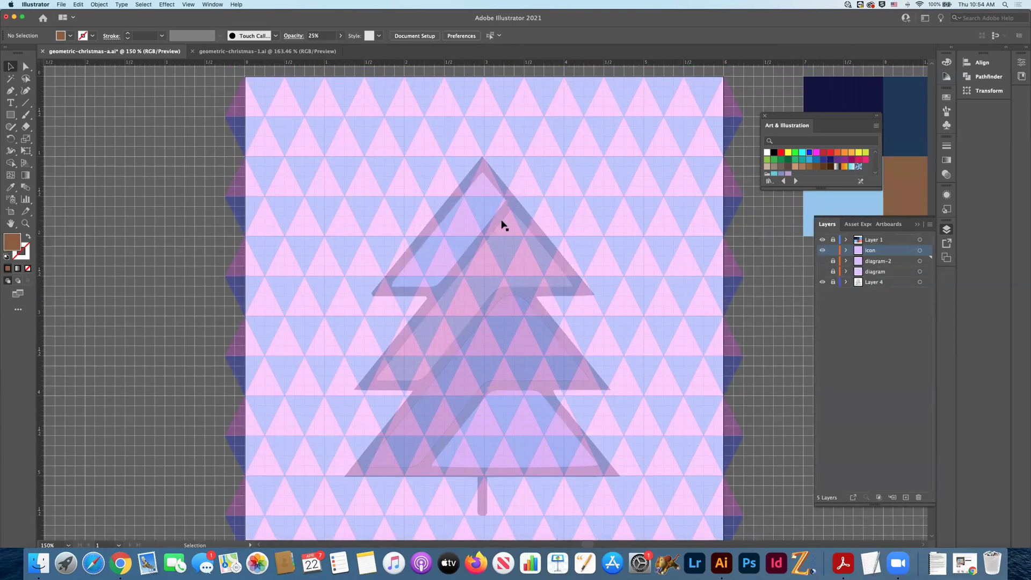
left_click(711, 143)
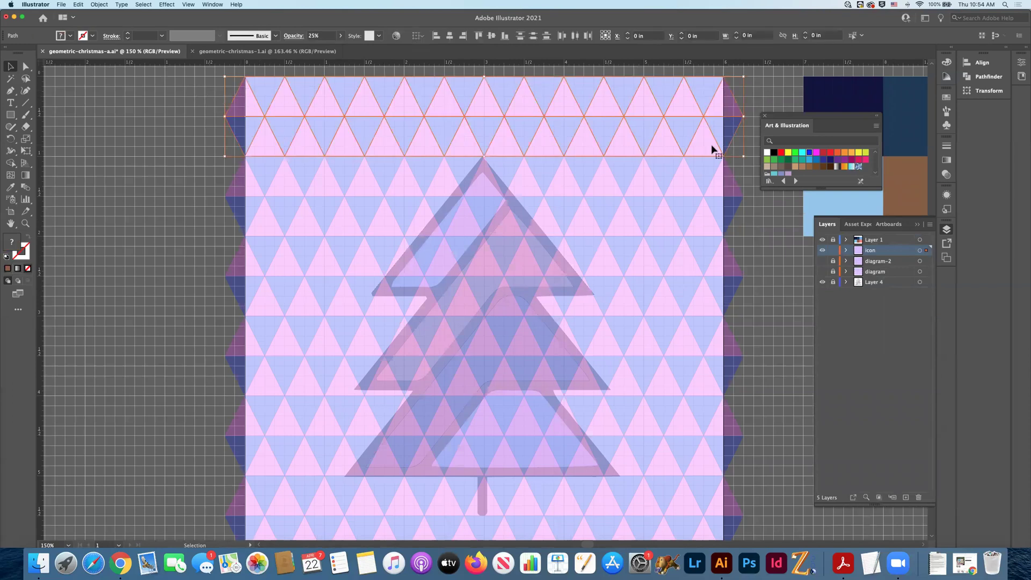
key("Delete")
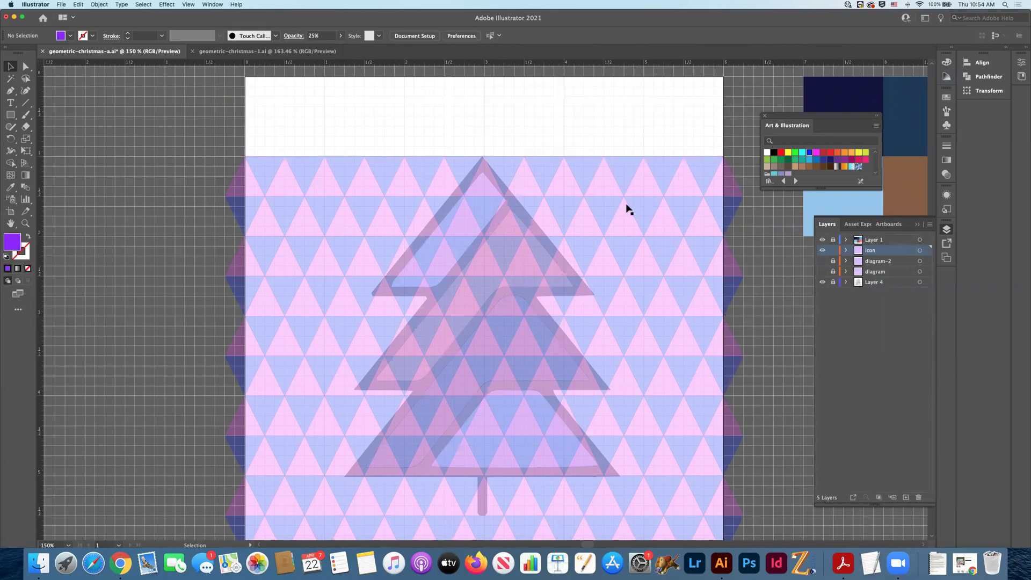
scroll(440, 428, "down", 3)
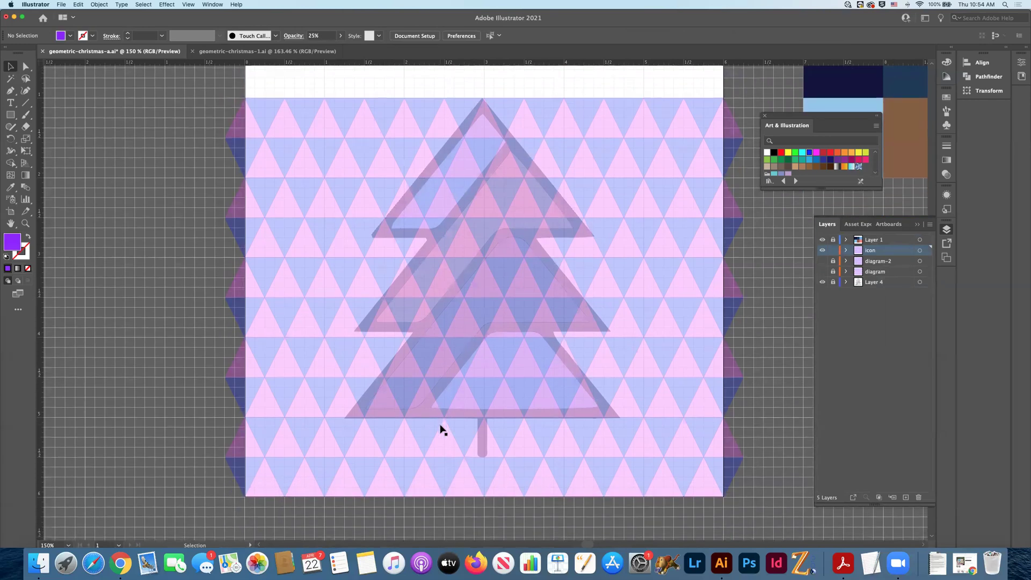
Delete the two rows of triangles below the tree's base from the icon layer.
left_click(667, 491)
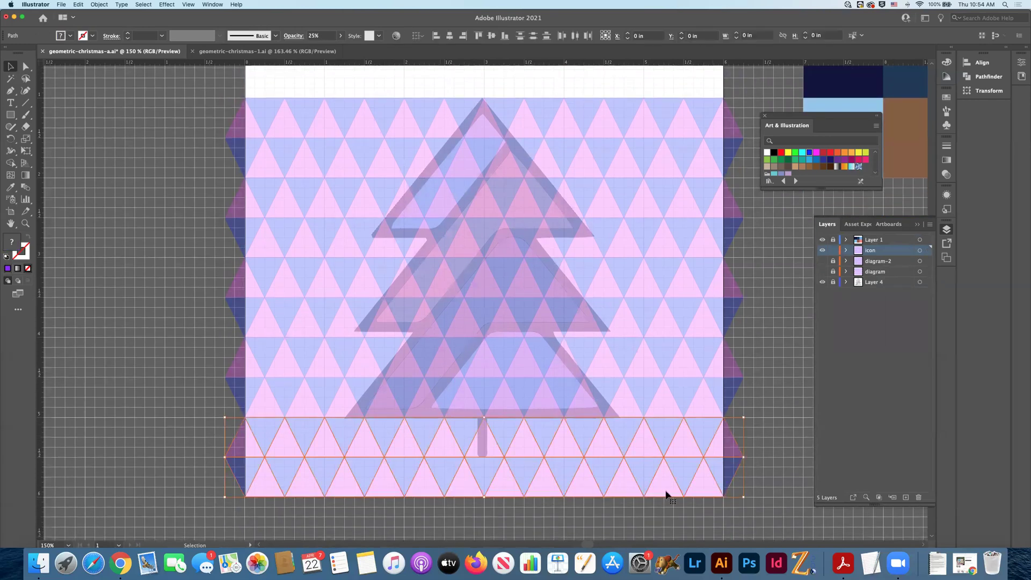
key("Delete")
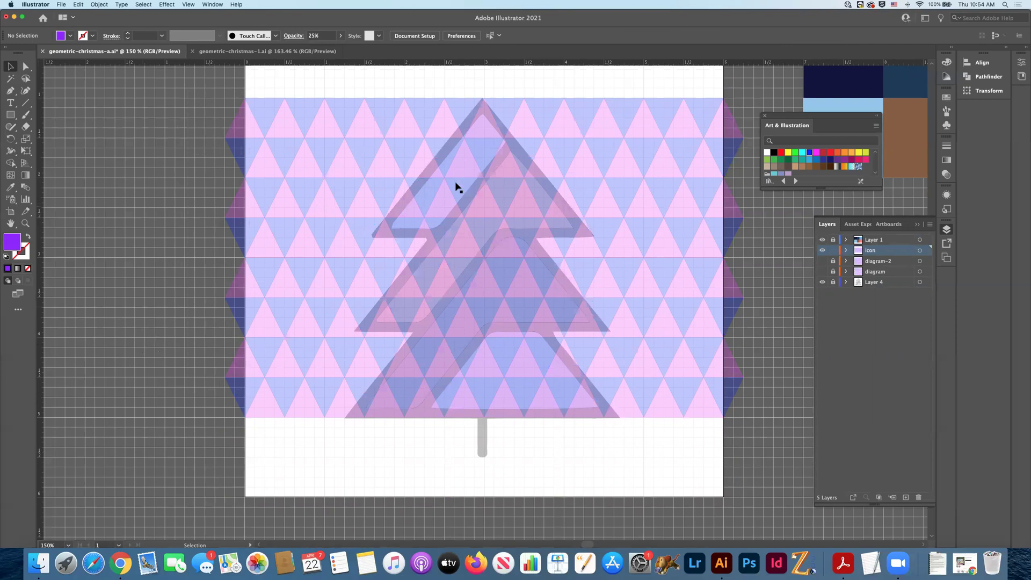
Fill the diagonal band of triangles running from the tree's tip down the left side of the first tier with red.
left_click(476, 139)
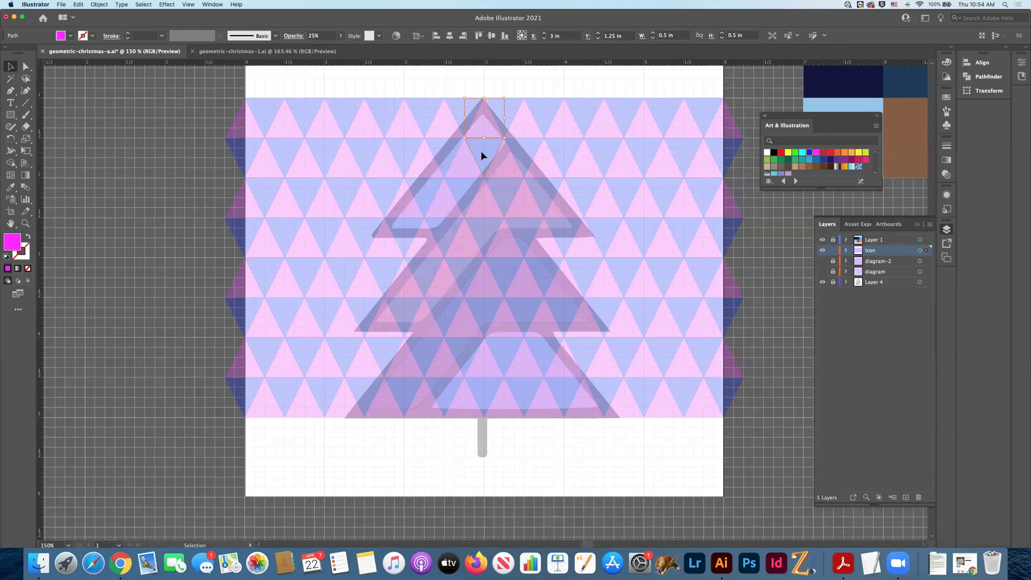
left_click(481, 155)
key("z")
left_click(482, 132)
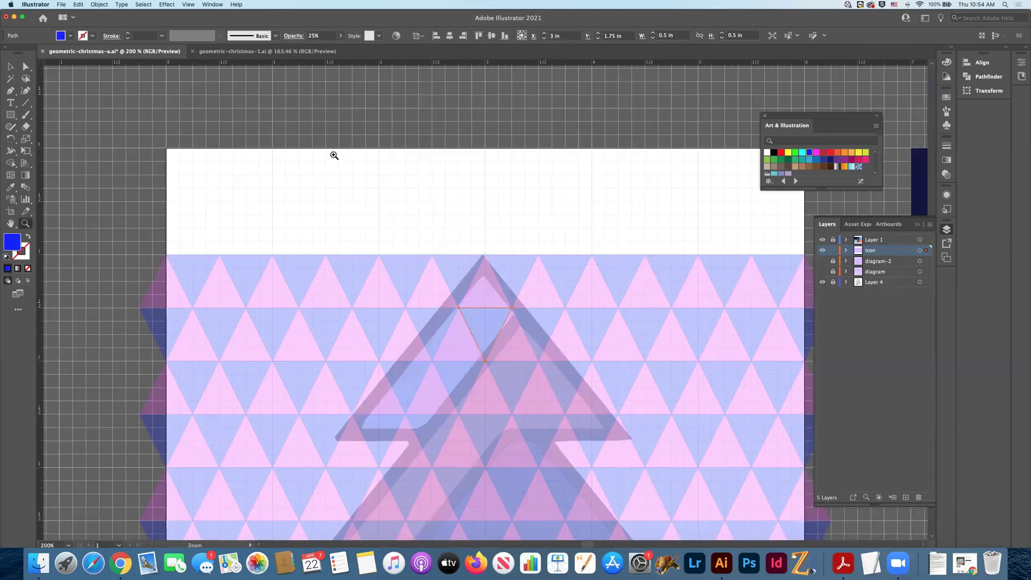
key("super+1")
scroll(322, 156, "down", 2)
left_click(10, 66)
left_click(420, 205)
left_click(483, 251)
left_click(477, 269, "shift")
left_click(460, 293, "shift")
left_click(454, 295, "shift")
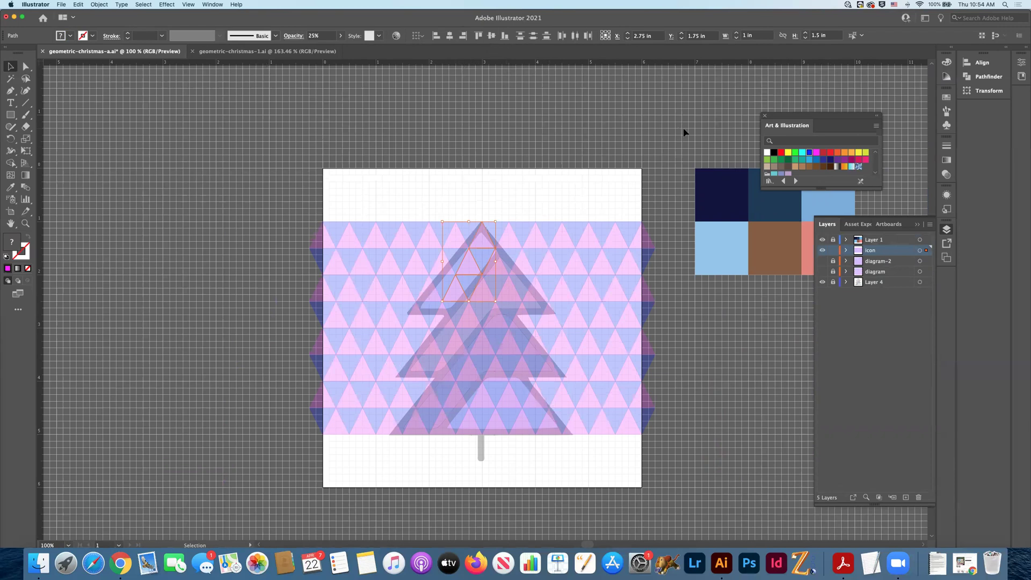
left_click(782, 154)
left_click(254, 187)
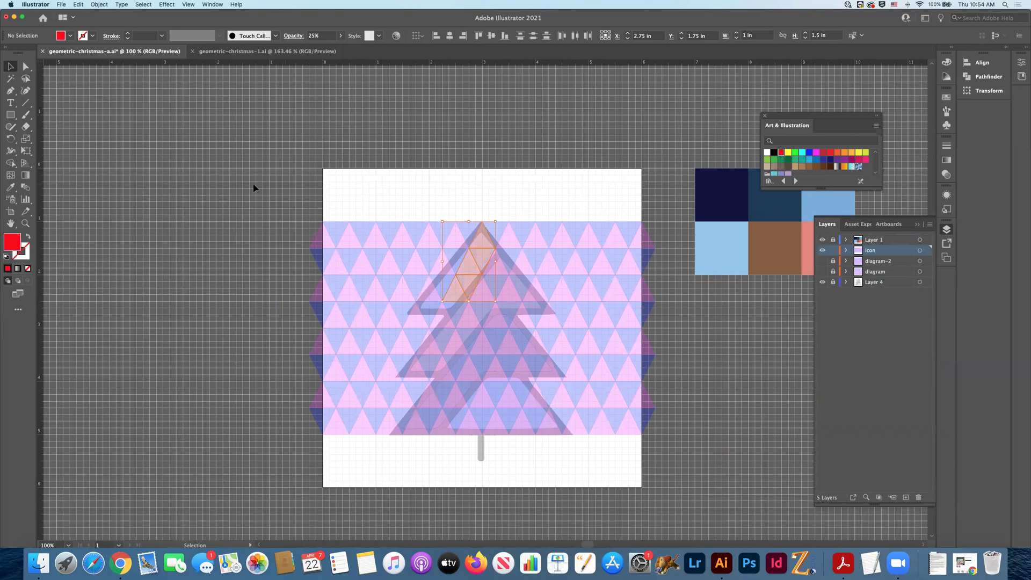
Fill the triangles in the diagonal band of the second tier, just right of and below the red shape, with yellow.
left_click(497, 267)
left_click(494, 289, "shift")
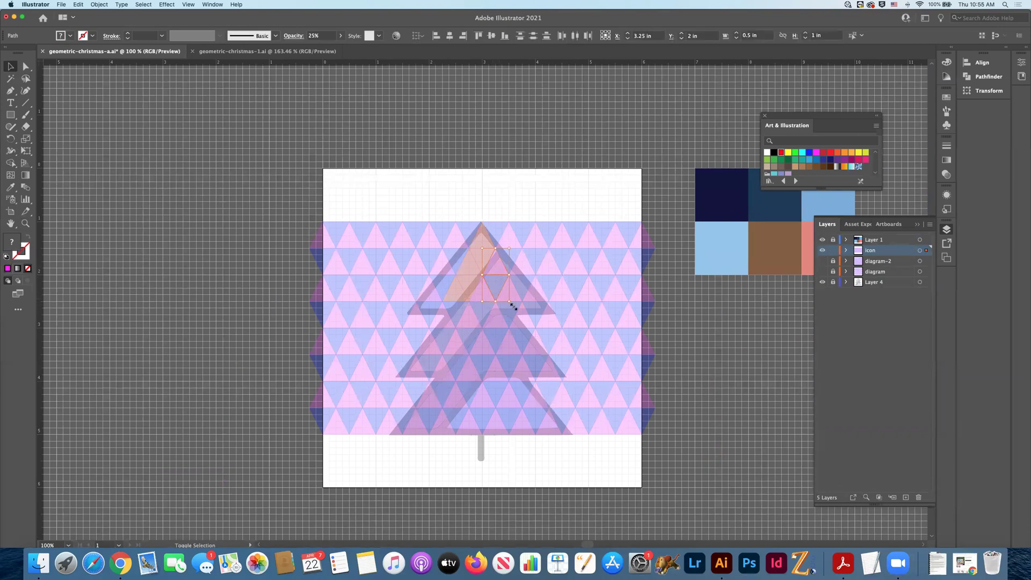
left_click(478, 294, "shift")
left_click(468, 321, "shift")
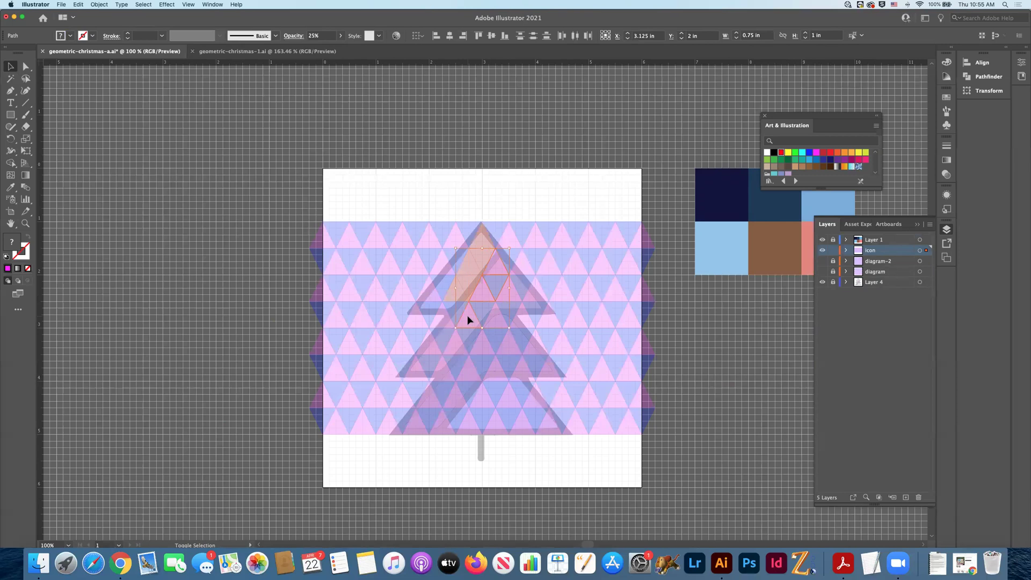
left_click(457, 345, "shift")
left_click(456, 347, "shift")
left_click(444, 376, "shift")
left_click(438, 375, "shift")
left_click(788, 153)
left_click(269, 316)
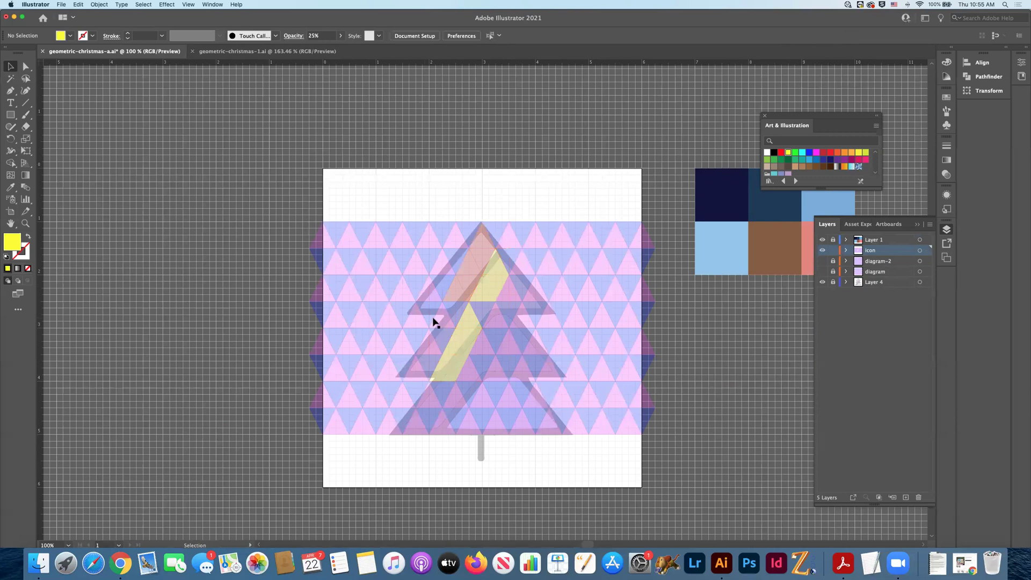
Fill the skipped triangle in the middle of the yellow band and the one at the band's upper right edge with yellow.
left_click(479, 316)
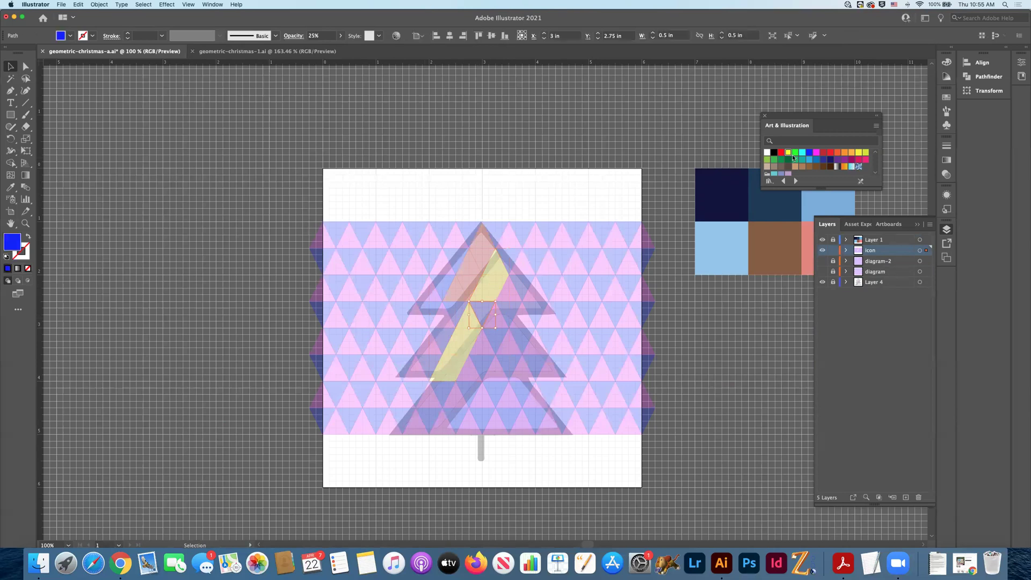
left_click(788, 154)
left_click(301, 318)
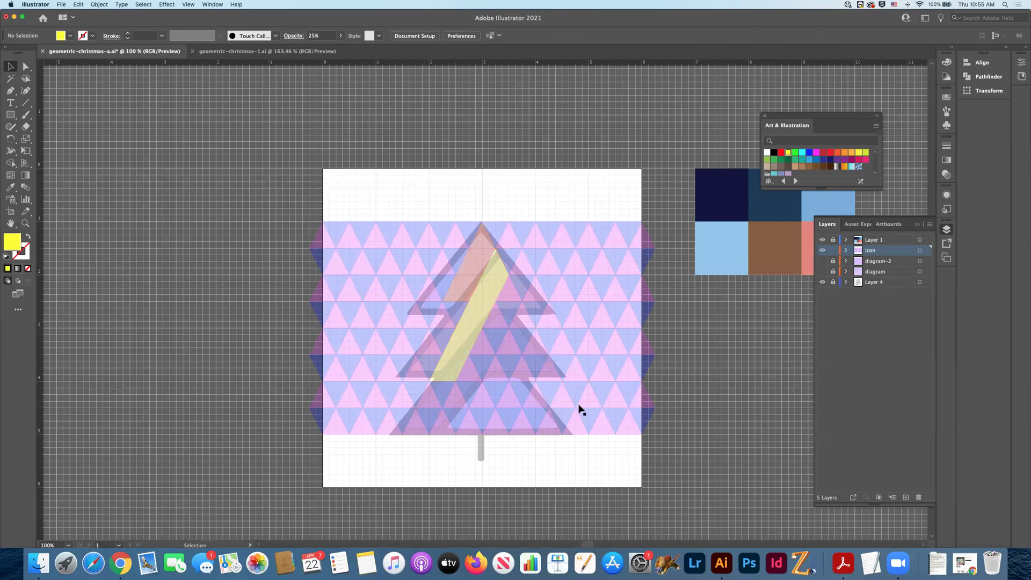
left_click(511, 294)
left_click(237, 285)
left_click(510, 292)
left_click(788, 152)
left_click(204, 185)
Compare the colored triangles with the faded tree template by hiding and showing the icon layer.
left_click(823, 251)
left_click(823, 252)
left_click(823, 251)
left_click(823, 251)
left_click(823, 251)
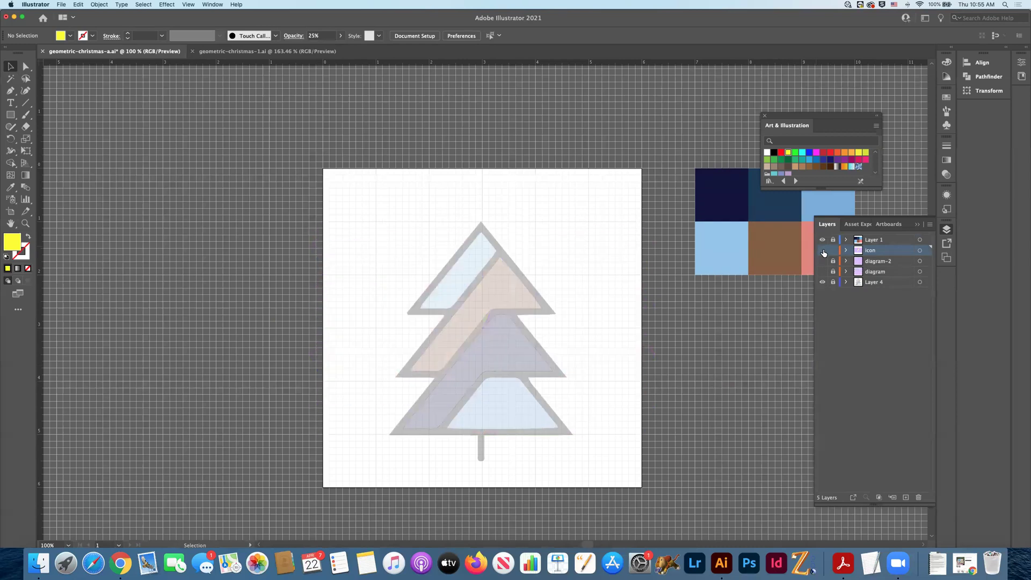
left_click(824, 252)
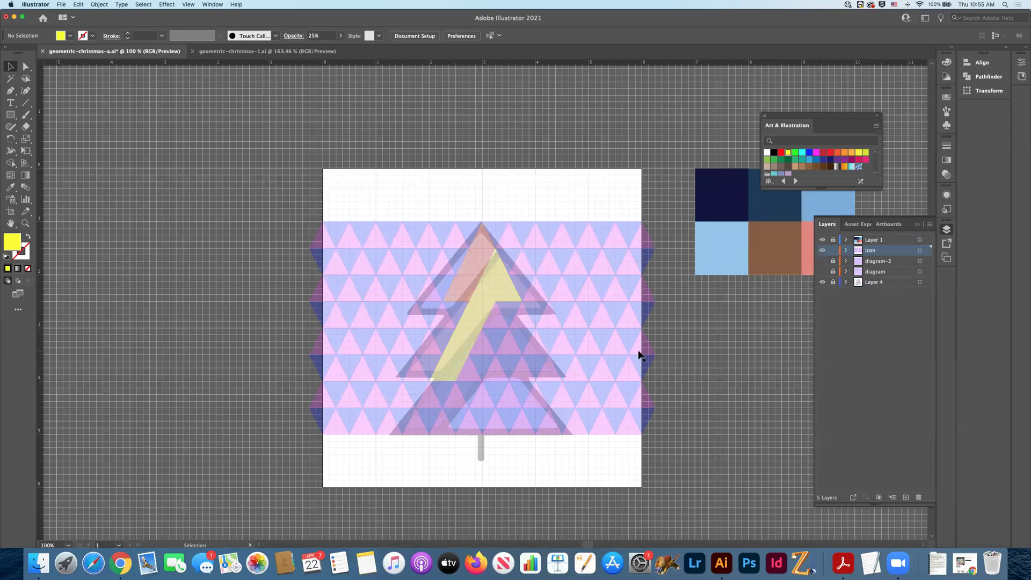
left_click(823, 252)
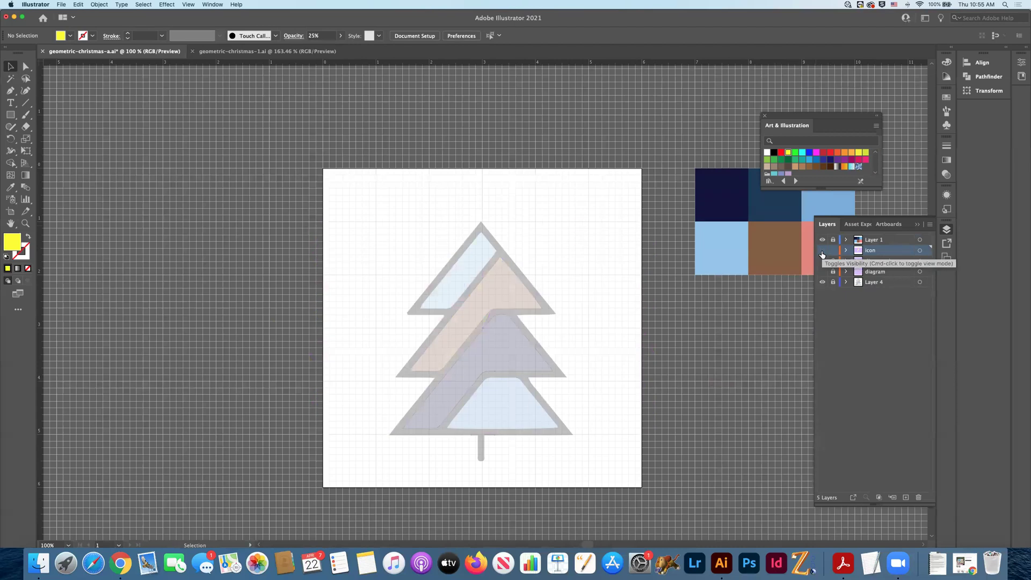
left_click(822, 252)
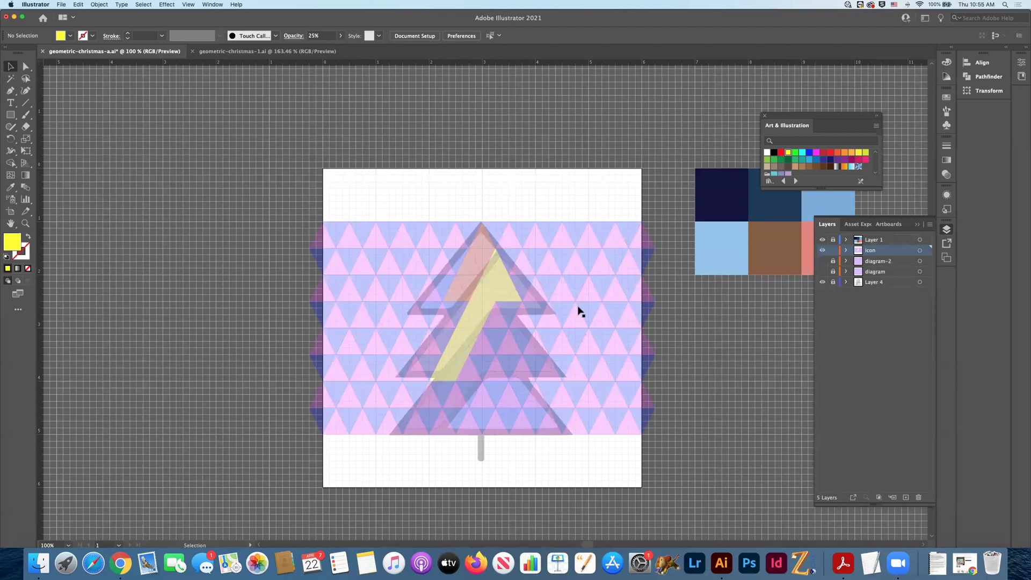
left_click(495, 322)
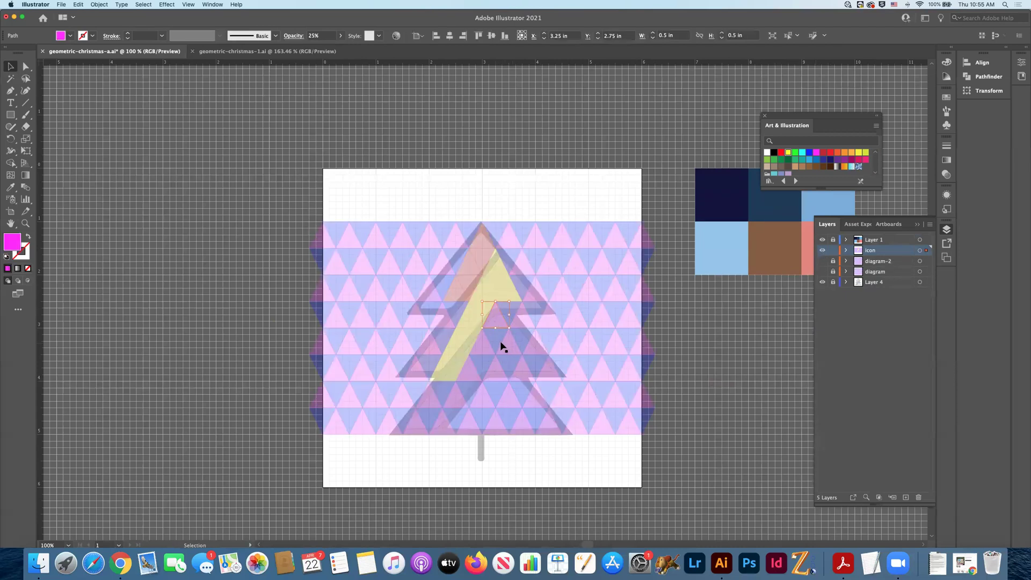
left_click(823, 250)
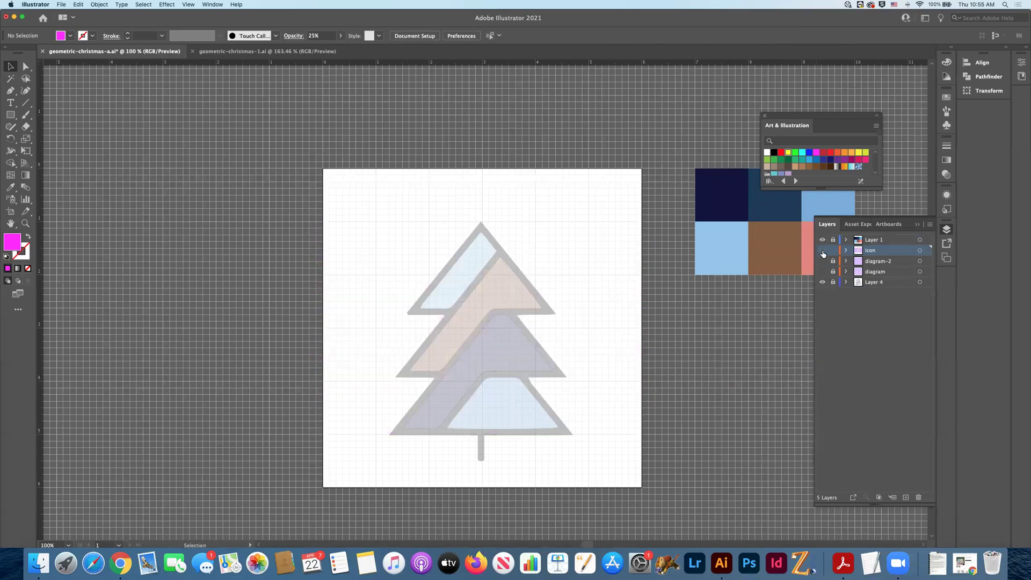
left_click(822, 251)
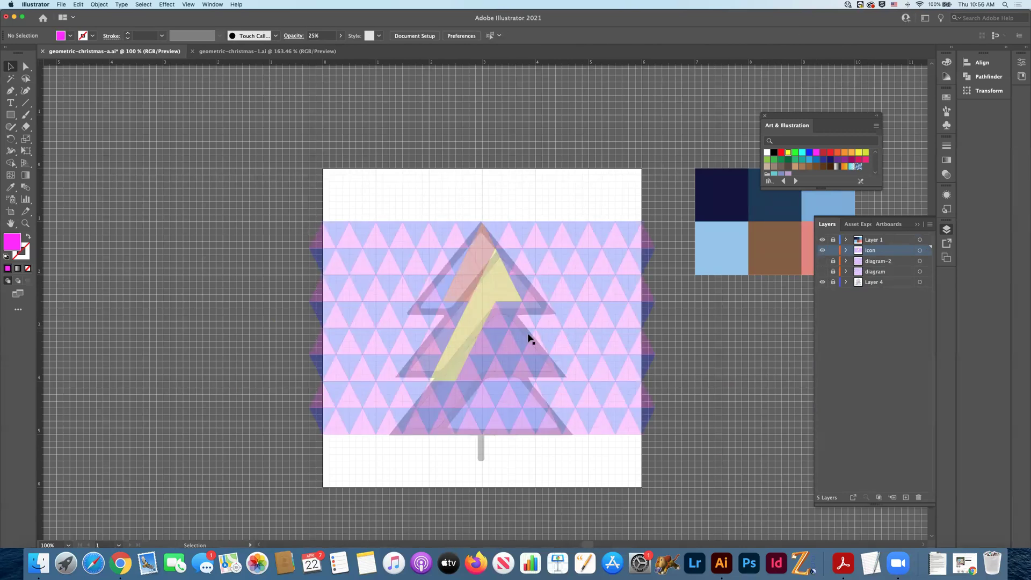
Fill the large triangular group of triangles under the yellow peak, forming the third tier, with red.
left_click(493, 319)
left_click(498, 343, "shift")
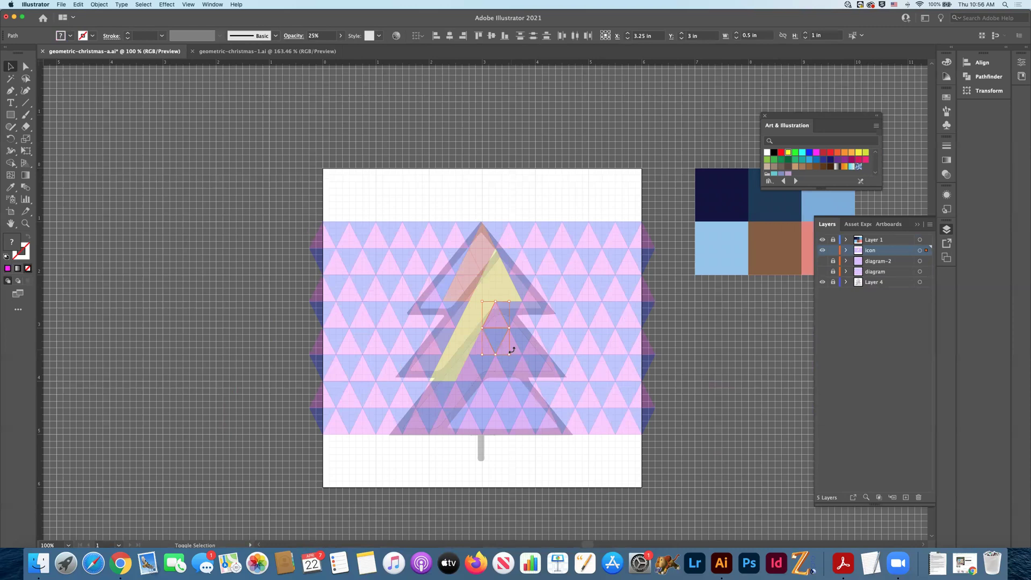
left_click(519, 359, "shift")
left_click(466, 376, "shift")
left_click(526, 381, "shift")
left_click(781, 152)
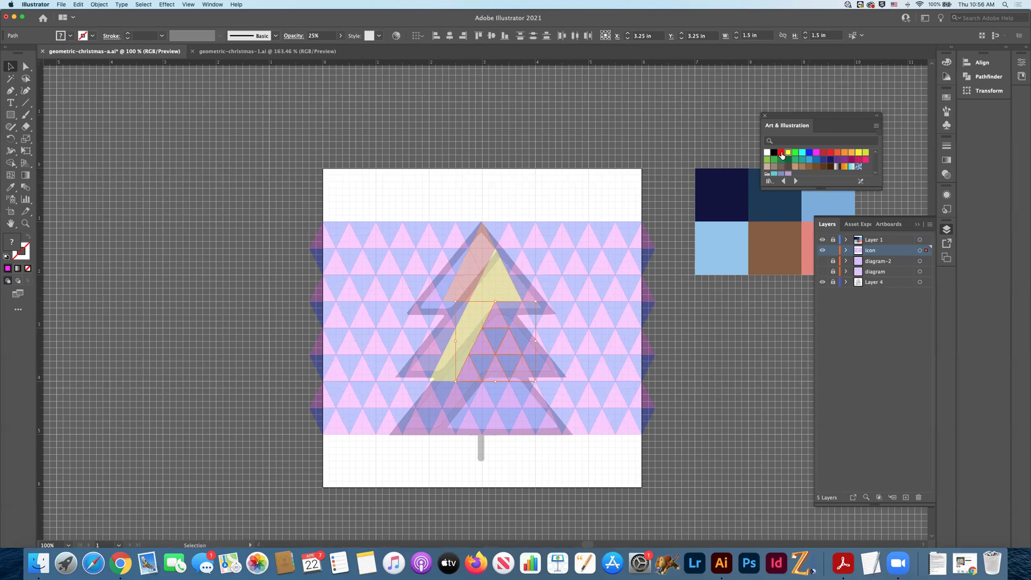
left_click(267, 307)
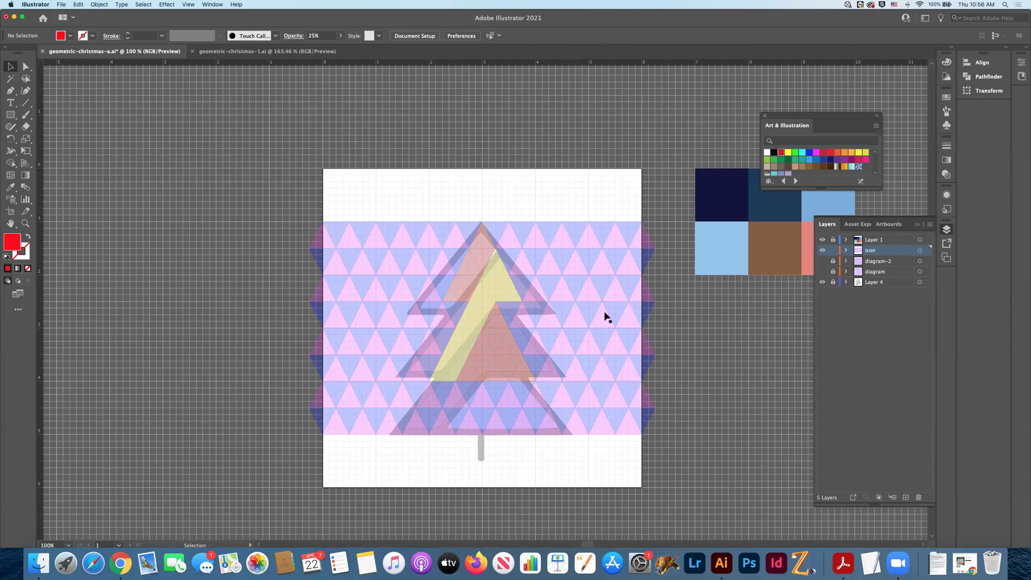
Compare the colored shapes with and without the faded tree template, leaving Layer 4 hidden.
left_click(823, 252)
left_click(823, 251)
left_click(822, 283)
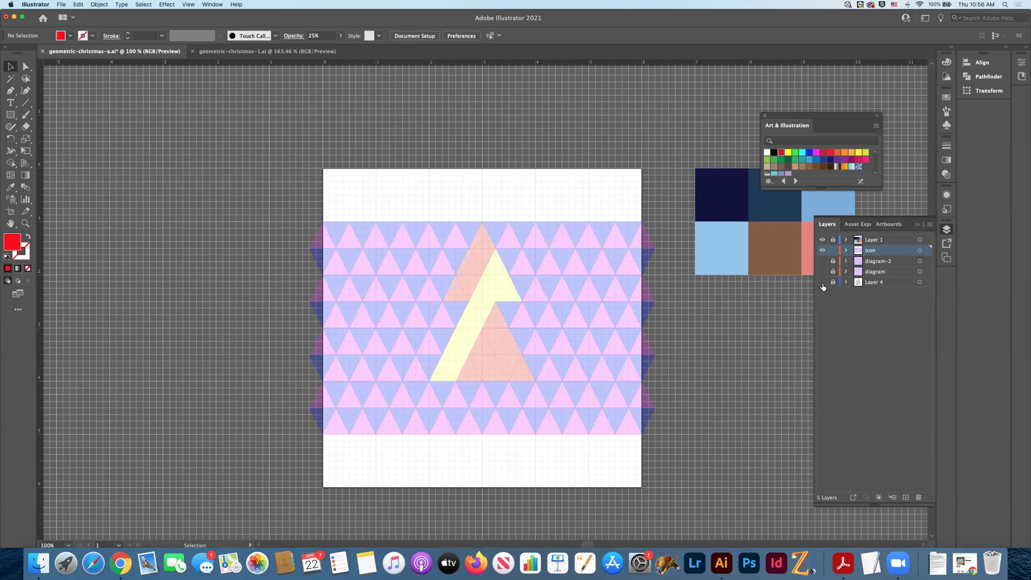
left_click(822, 283)
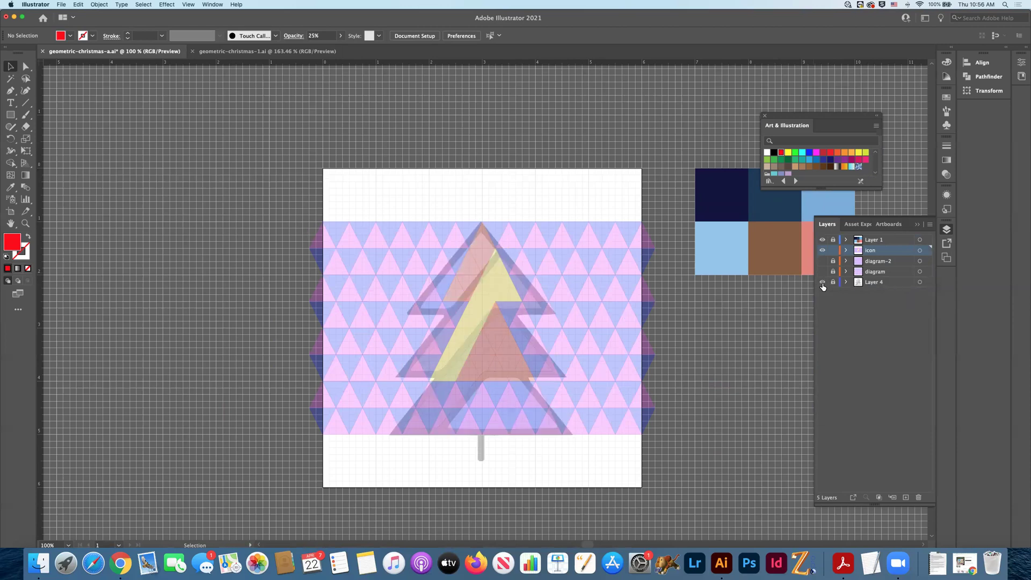
left_click(822, 283)
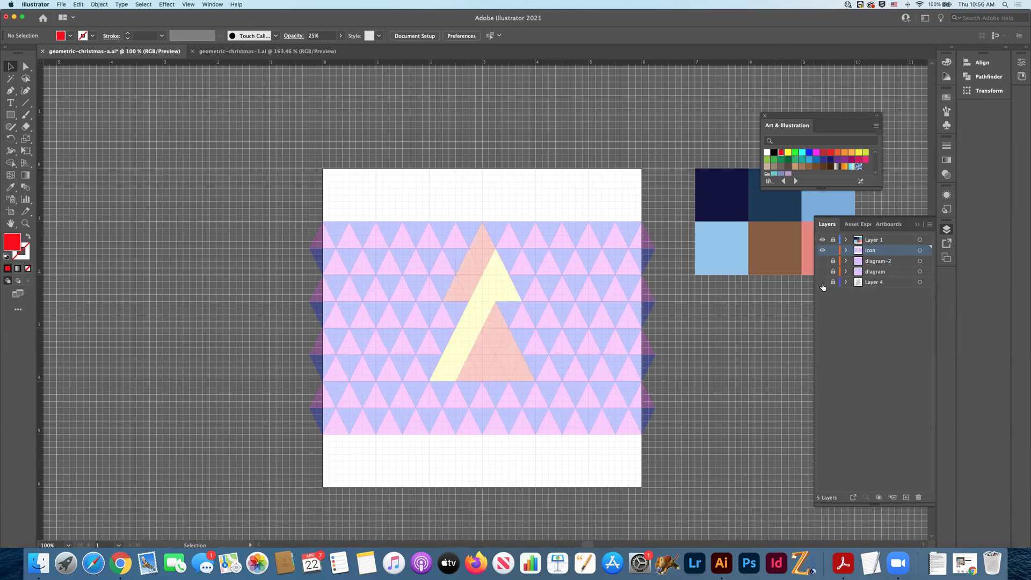
left_click(823, 283)
left_click(822, 283)
left_click(822, 283)
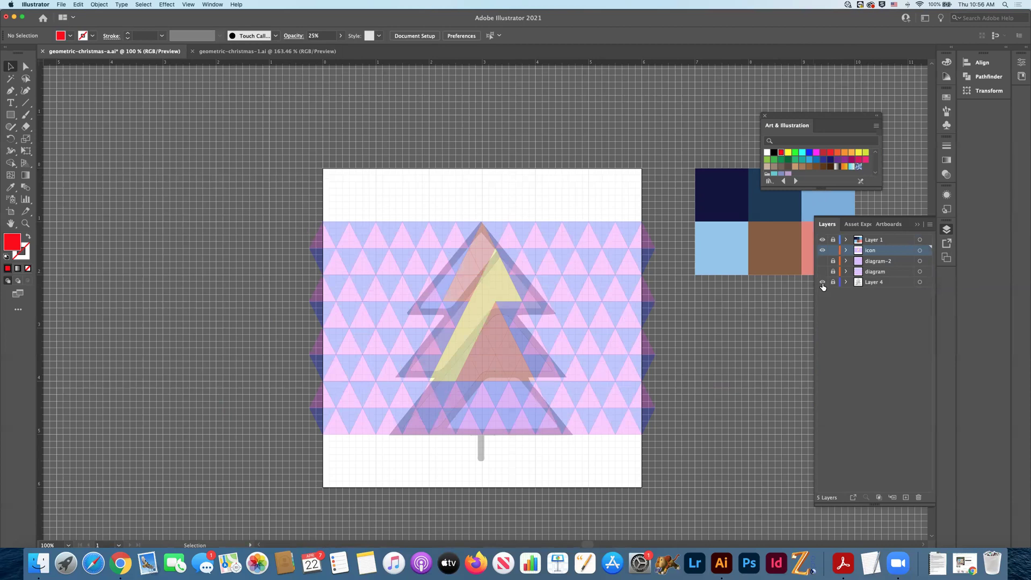
left_click(823, 283)
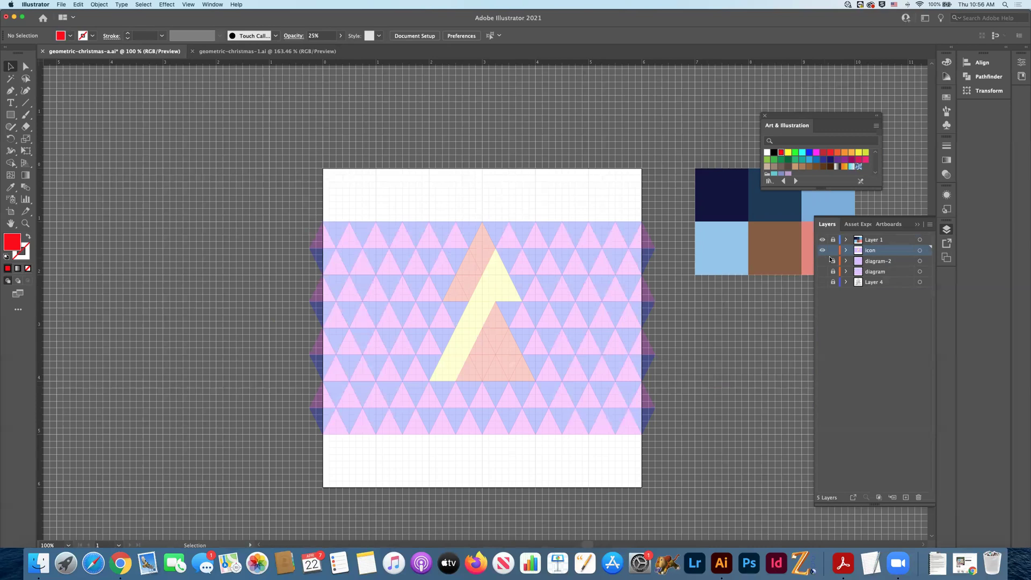
left_click(822, 283)
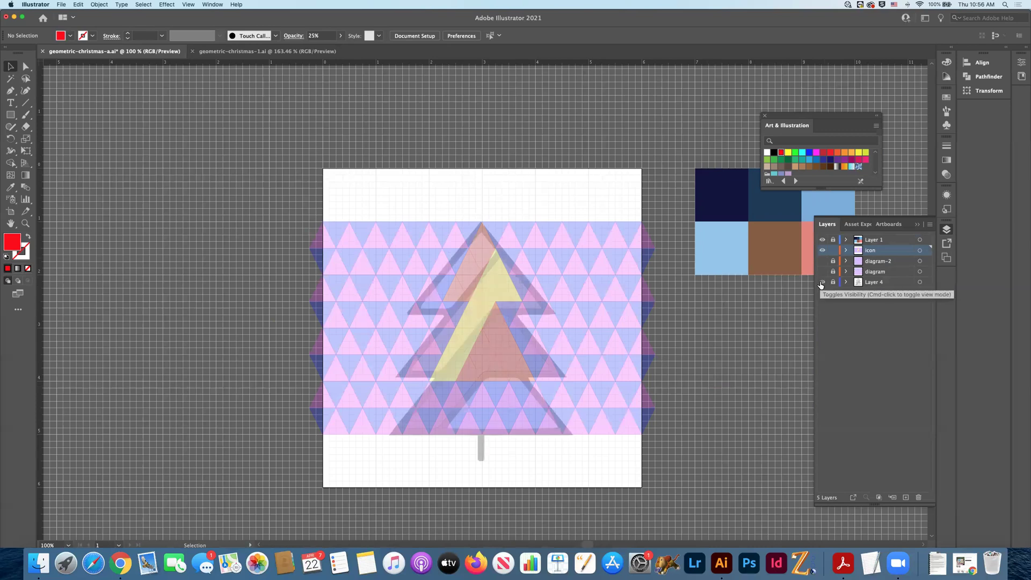
left_click(822, 283)
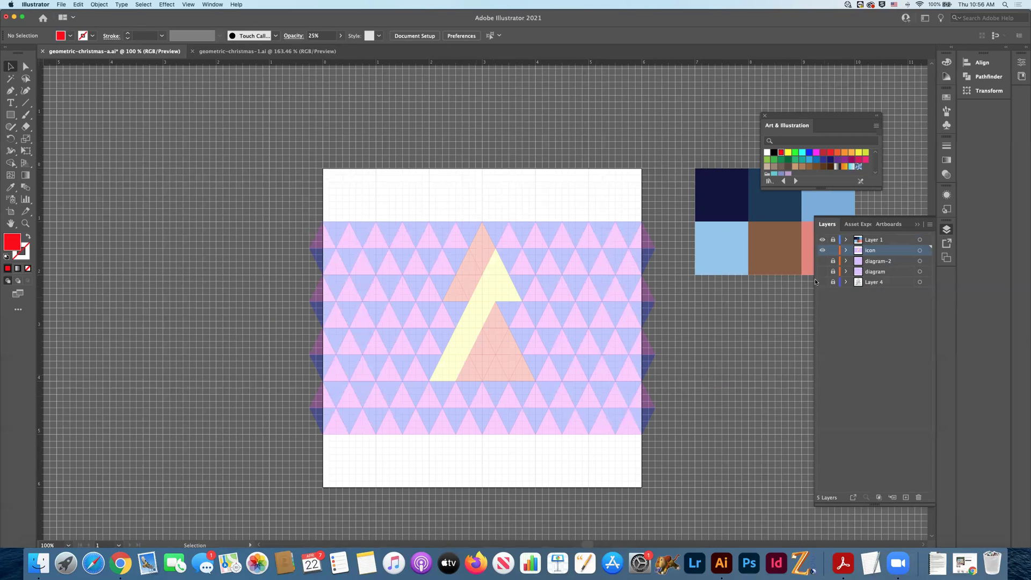
Extend the third tier's red shape by filling the diagonal band of triangles down to the grid's lower edge with red.
left_click(466, 393)
left_click(451, 406, "shift")
left_click(447, 429, "shift")
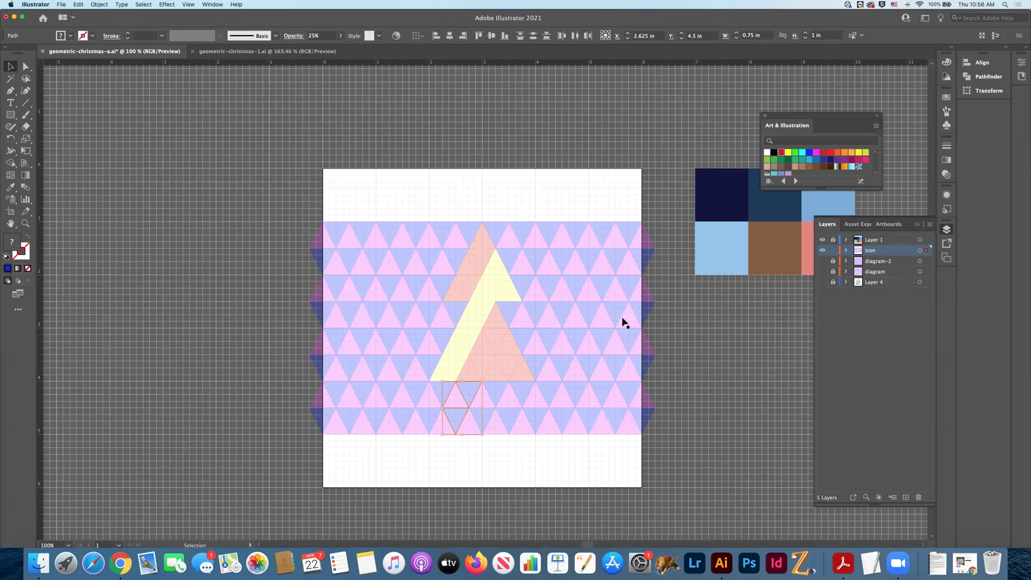
left_click(436, 429, "shift")
left_click(781, 153)
left_click(224, 310)
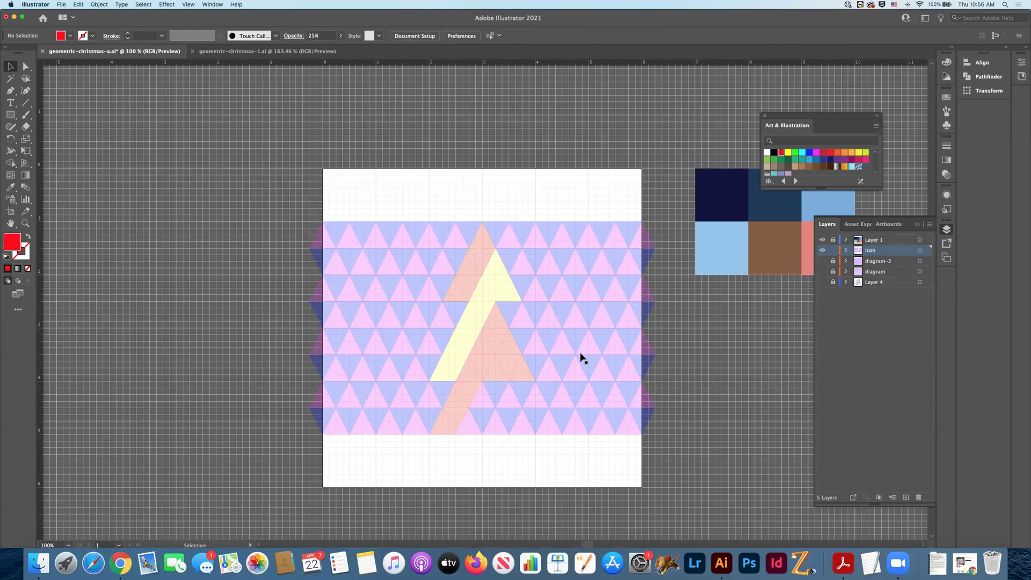
Fill the trapezoid of triangles beneath the red tier, in the bottom two rows, with yellow.
left_click(494, 393)
left_click(513, 400, "shift")
left_click(507, 421, "shift")
left_click(520, 430, "shift")
left_click(529, 429, "shift")
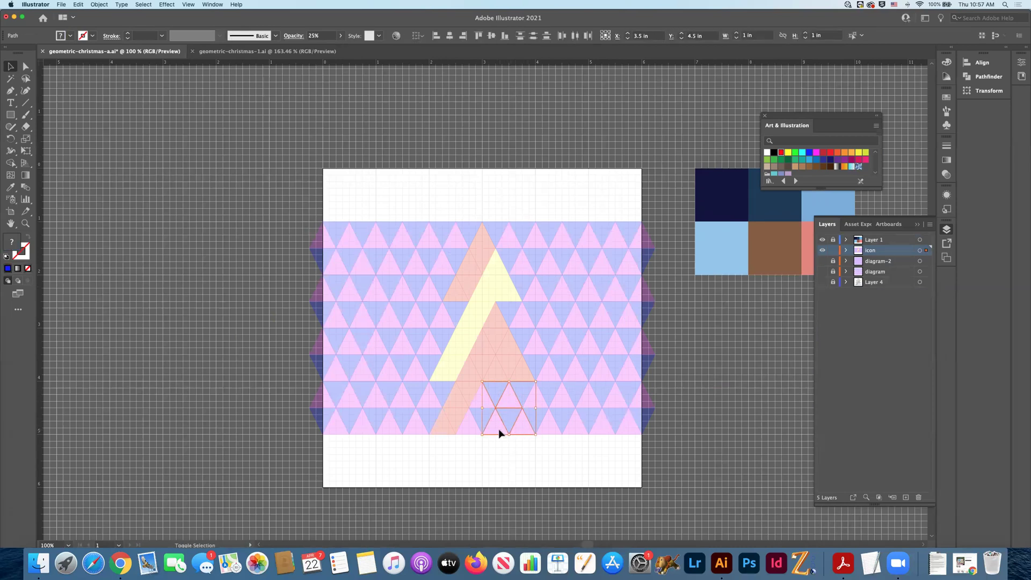
left_click(478, 420, "shift")
left_click(463, 431, "shift")
left_click(788, 155)
left_click(276, 357)
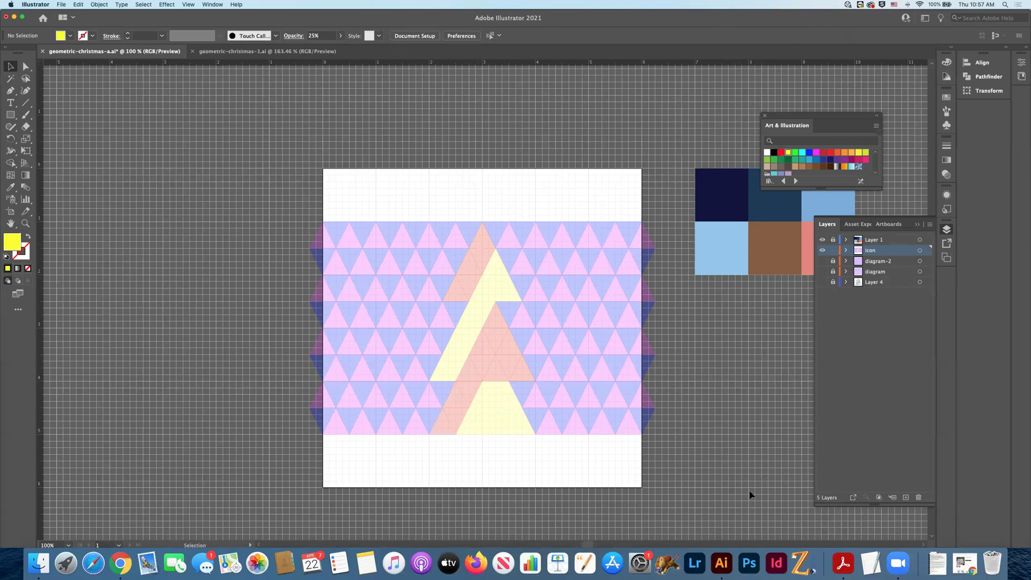
Delete the surplus triangles along the left and right sides of the icon layer's grid, away from the colored tree.
left_click(823, 283)
left_click(822, 284)
left_click(405, 440)
key("Delete")
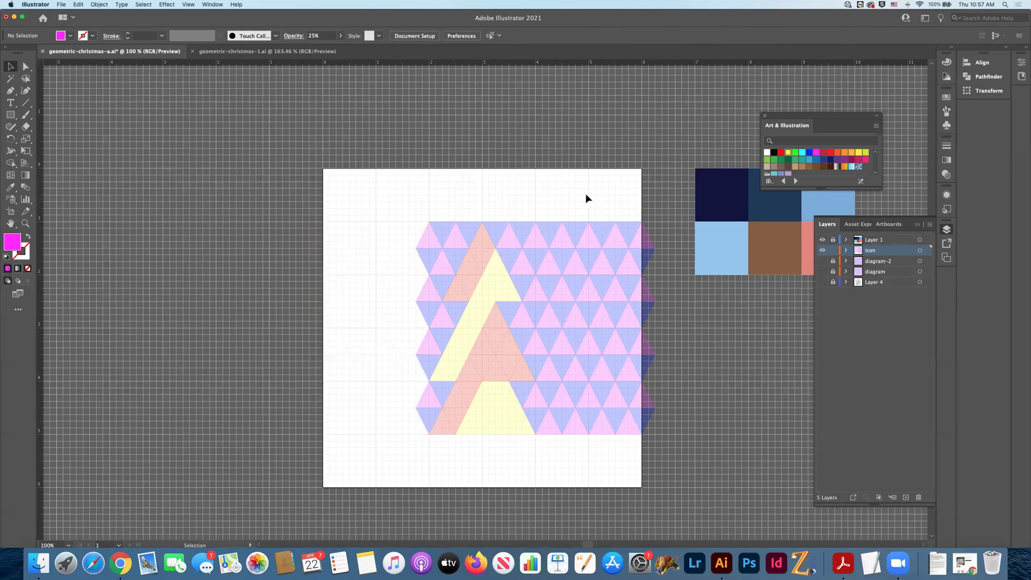
left_click_drag(588, 207, 647, 450)
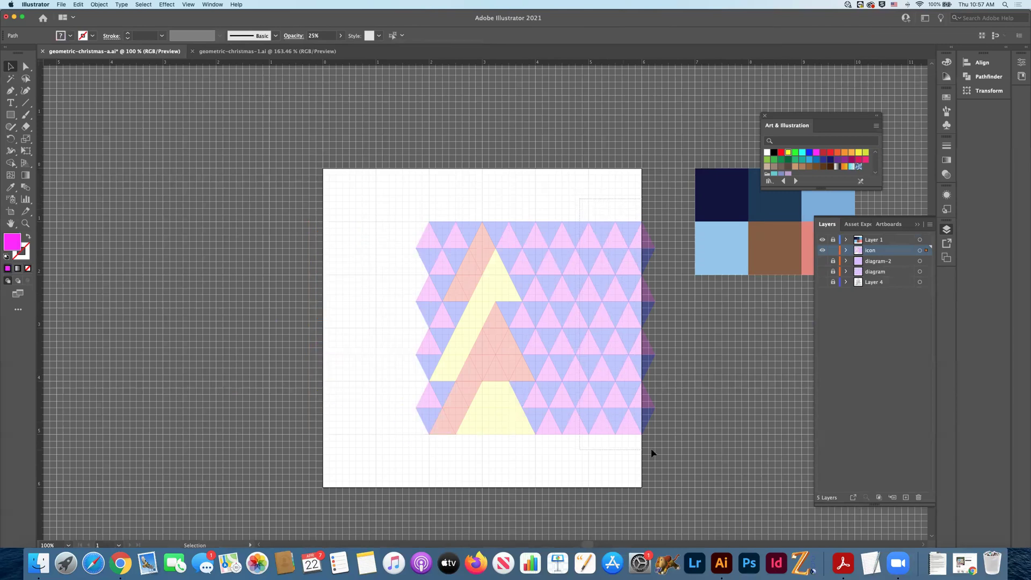
key("Delete")
Show the diagram-2 layer's triangle grid behind the trimmed icon layer.
left_click(823, 263)
left_click(824, 263)
left_click(823, 263)
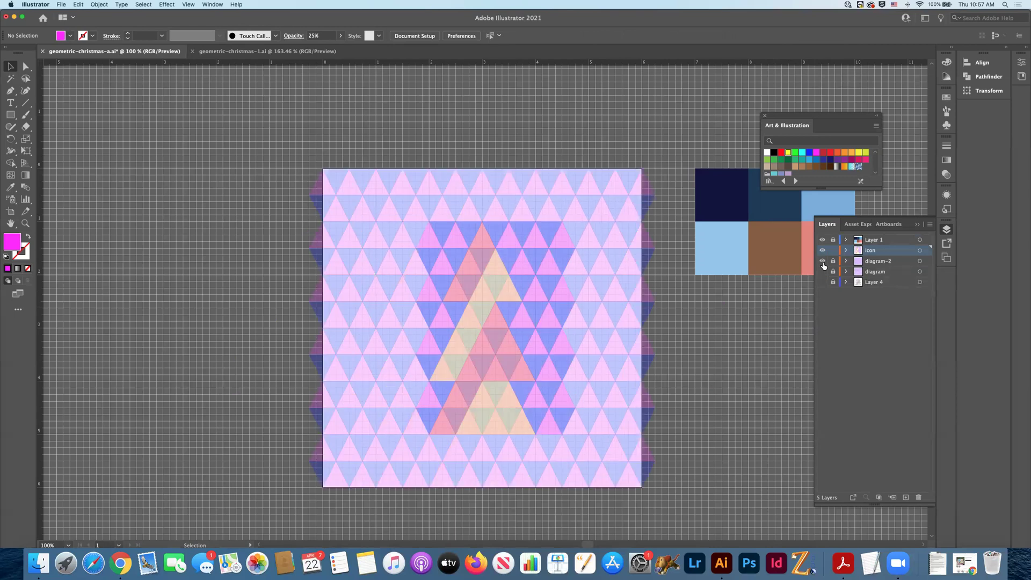
Hide the diagram-2 layer and delete the surplus icon-layer triangles in the upper two rows to the right of the tree's peak.
left_click(824, 263)
left_click_drag(530, 216, 583, 269)
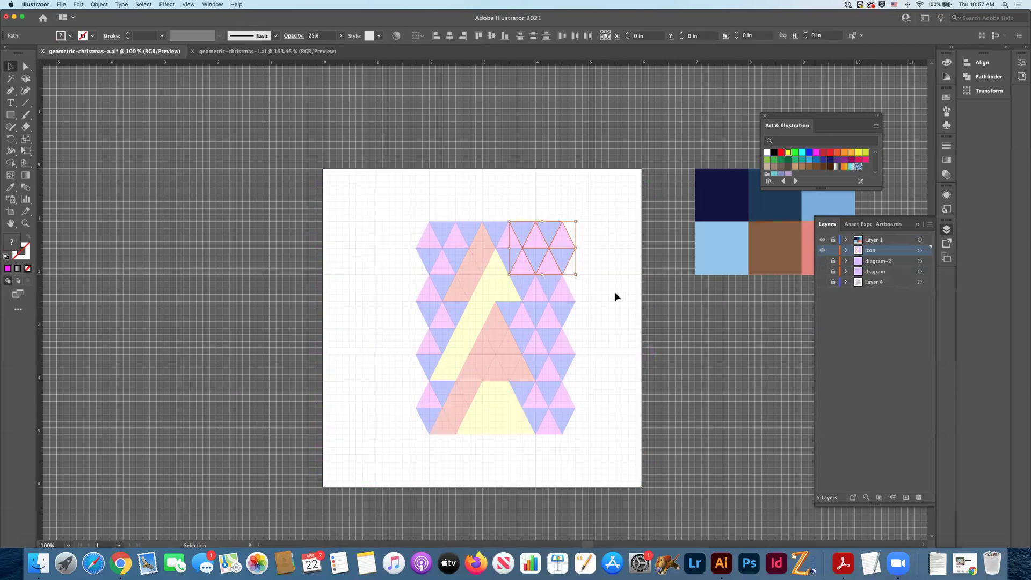
key("Delete")
left_click_drag(502, 217, 519, 234)
key("Delete")
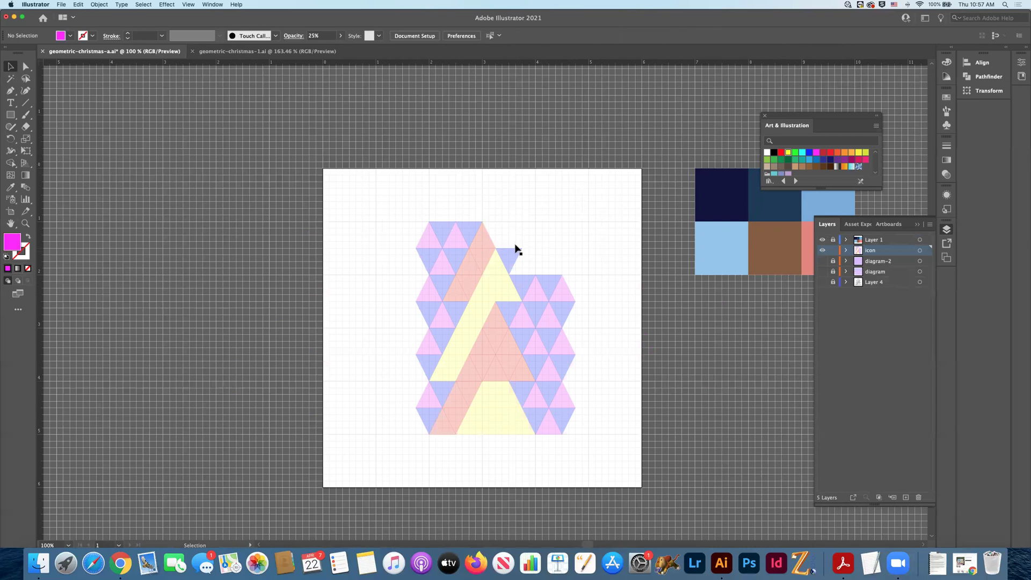
Delete all remaining blue and pink triangles along the left side of the tree.
left_click_drag(410, 213, 423, 359)
key("Delete")
key("Delete")
key("Delete")
key("Delete")
key("Delete")
key("Delete")
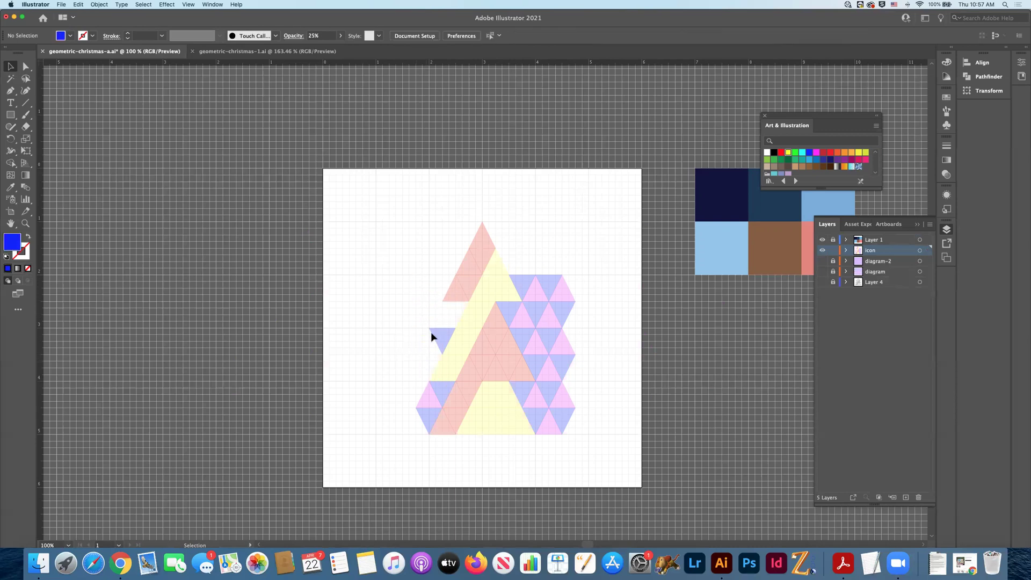
left_click(435, 336)
key("Delete")
left_click_drag(404, 396, 423, 415)
left_click(435, 397)
key("Delete")
Delete the remaining blue and pink triangles to the right of the tree, leaving only the red and yellow shapes.
left_click_drag(591, 332, 590, 437)
key("Delete")
left_click(516, 317)
key("Delete")
key("Delete")
key("Delete")
left_click(542, 409)
key("Delete")
left_click(526, 400)
key("Delete")
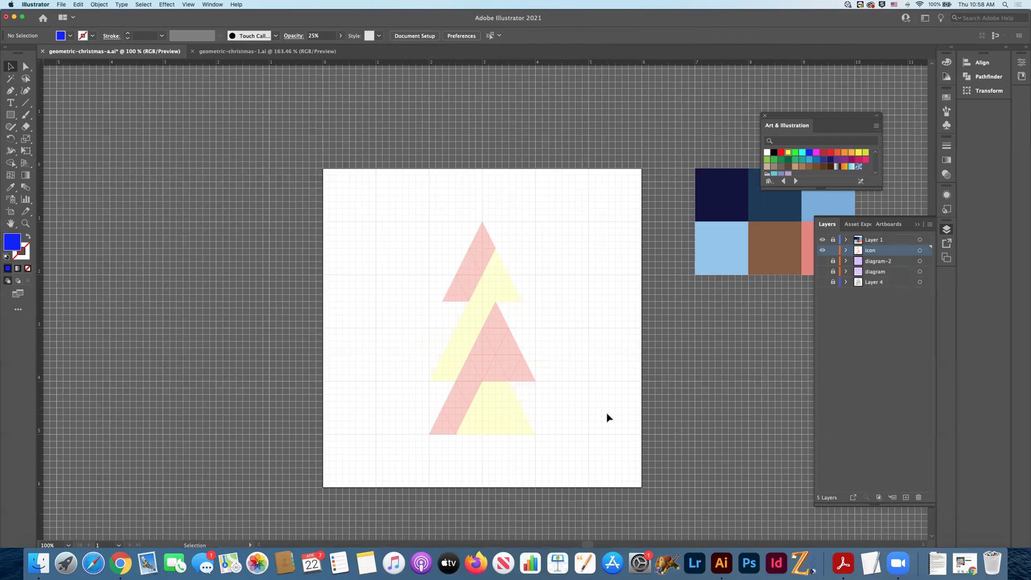
Compare the trimmed tree with the template on Layer 4 by toggling that layer's visibility.
left_click(822, 282)
left_click(822, 282)
left_click(822, 282)
left_click(821, 282)
Add a new layer above the icon layer and name it icon-outline.
key("super+equal")
scroll(424, 191, "right", 1)
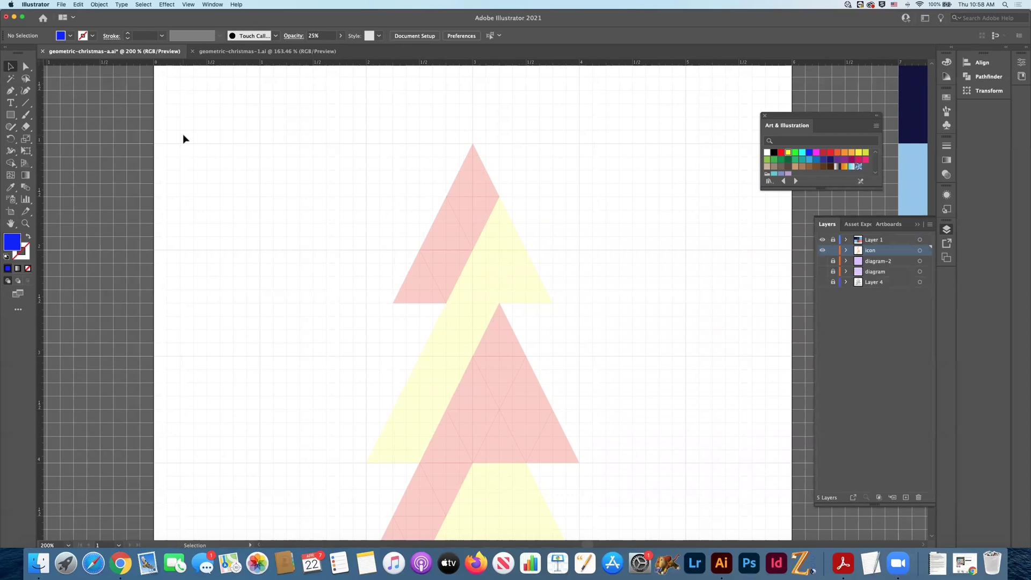
left_click(10, 90)
left_click(906, 498)
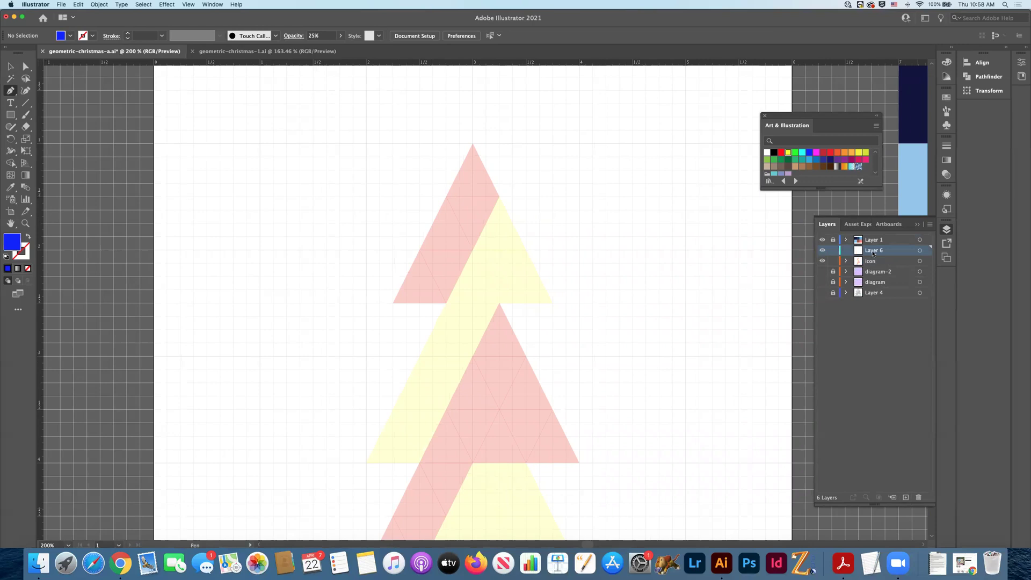
double_click(874, 251)
type("ic")
key("Return")
Examine the Layer 4 template's outlines against the colored shapes, leaving the template hidden.
scroll(436, 152, "down", 1)
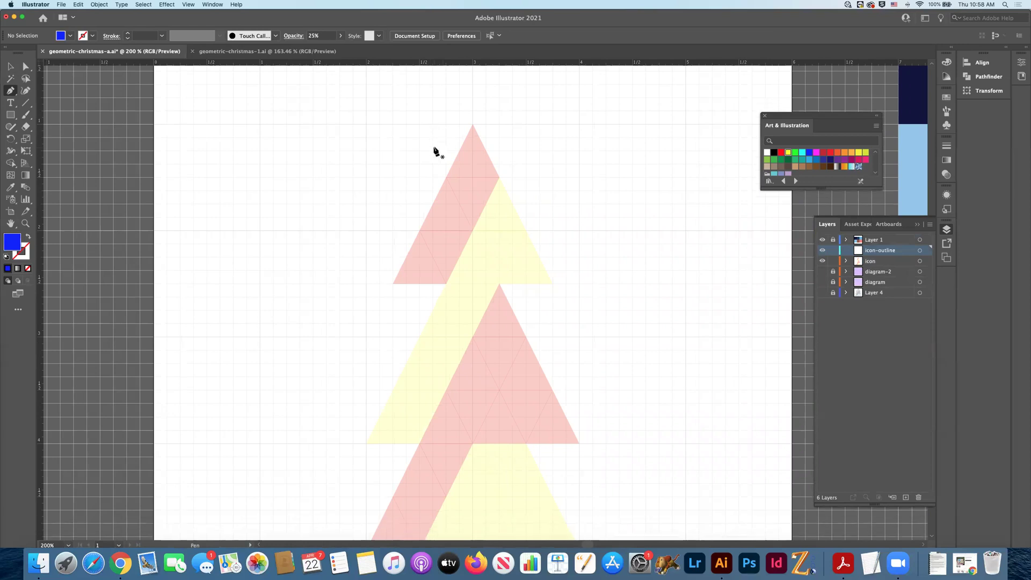
left_click(823, 292)
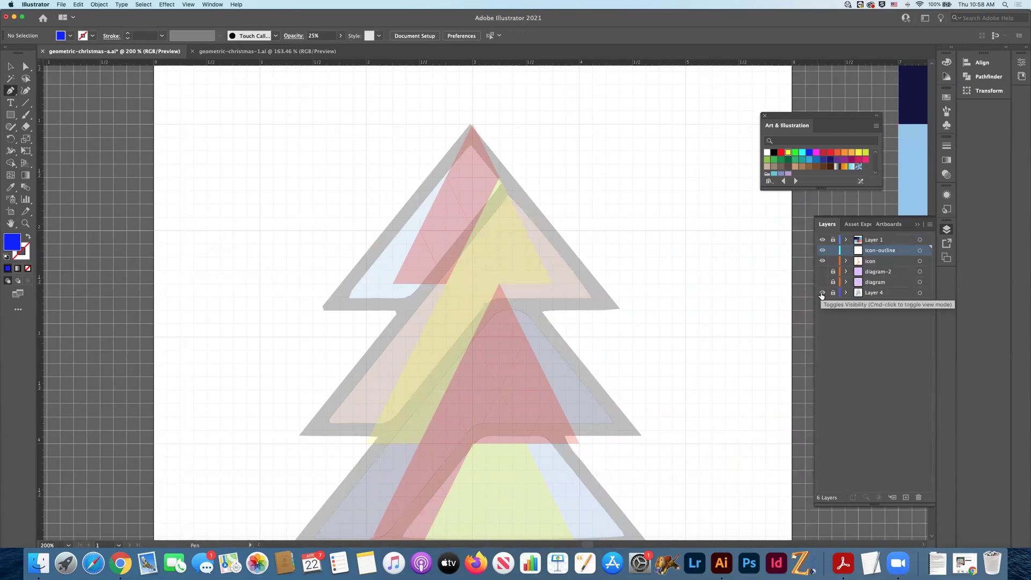
left_click(823, 292)
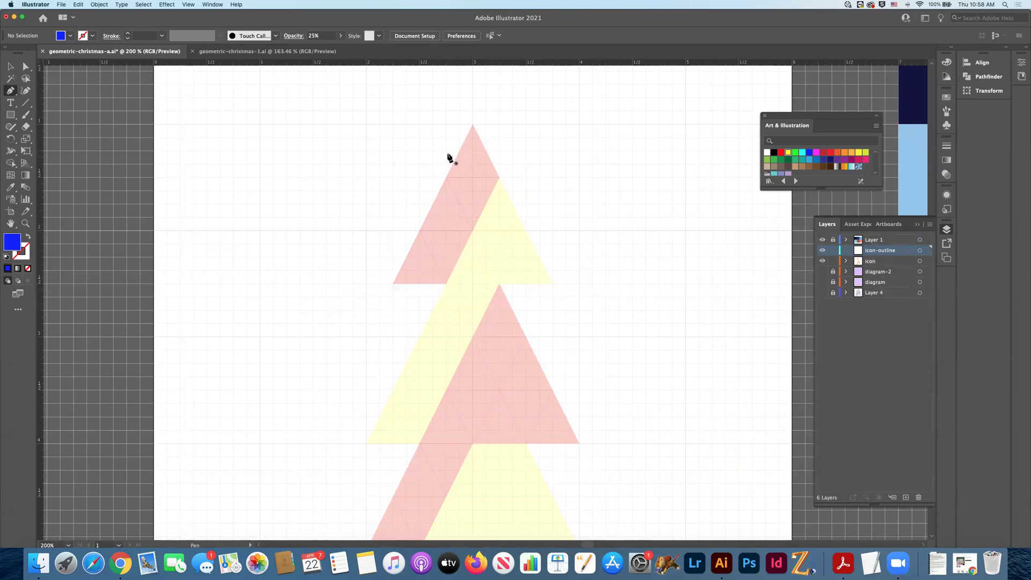
Draw a closed four-sided Pen path over the top red shape and give it a black stroke with no fill.
left_click(433, 151)
left_click(339, 297)
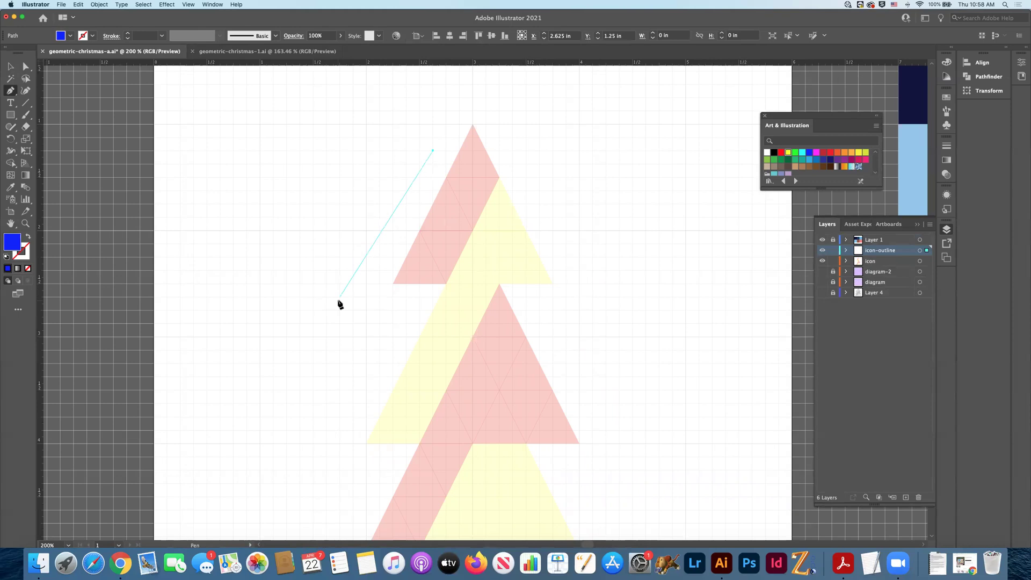
left_click(407, 309)
left_click(512, 163)
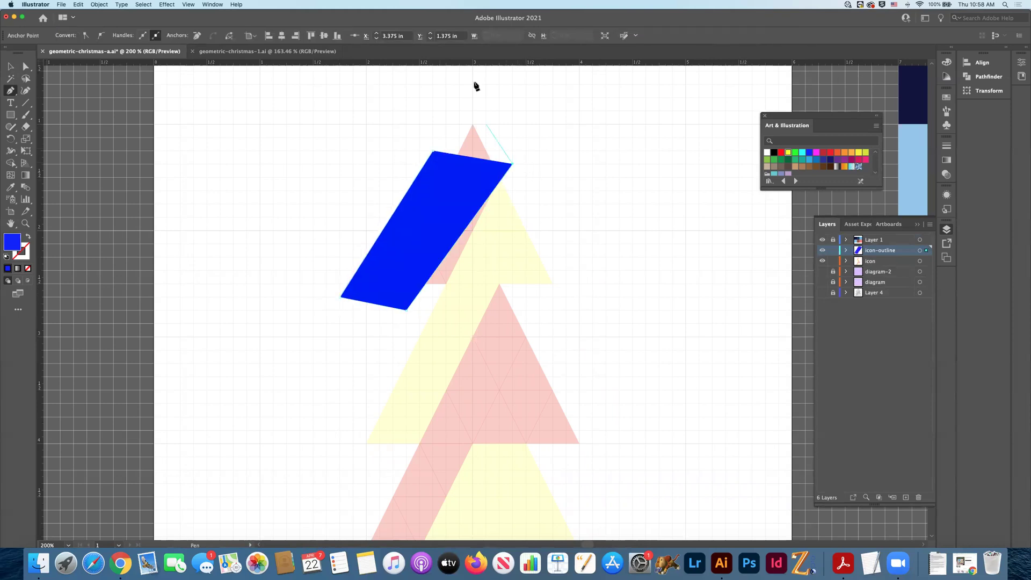
left_click(435, 154)
left_click(773, 154)
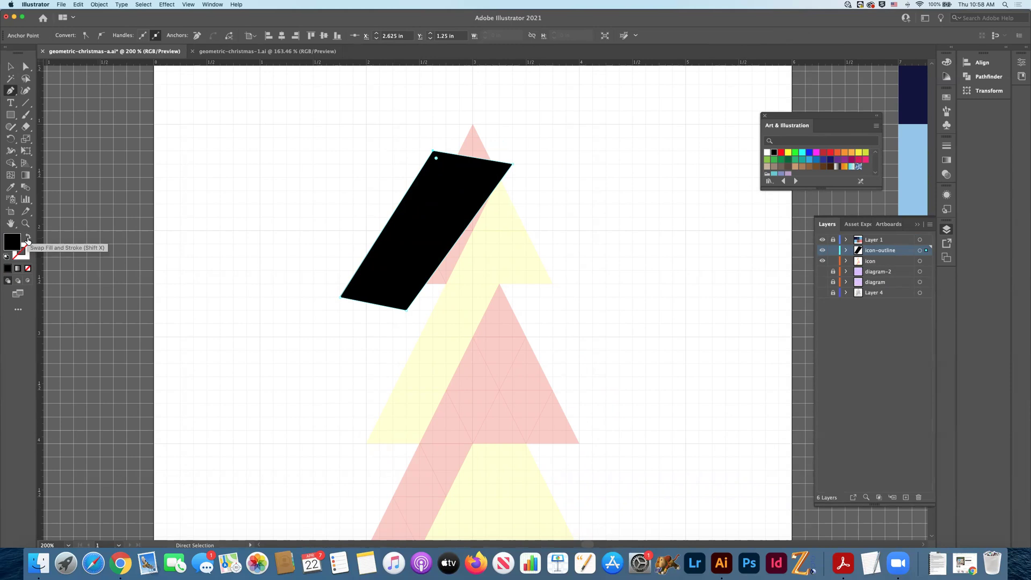
left_click(28, 238)
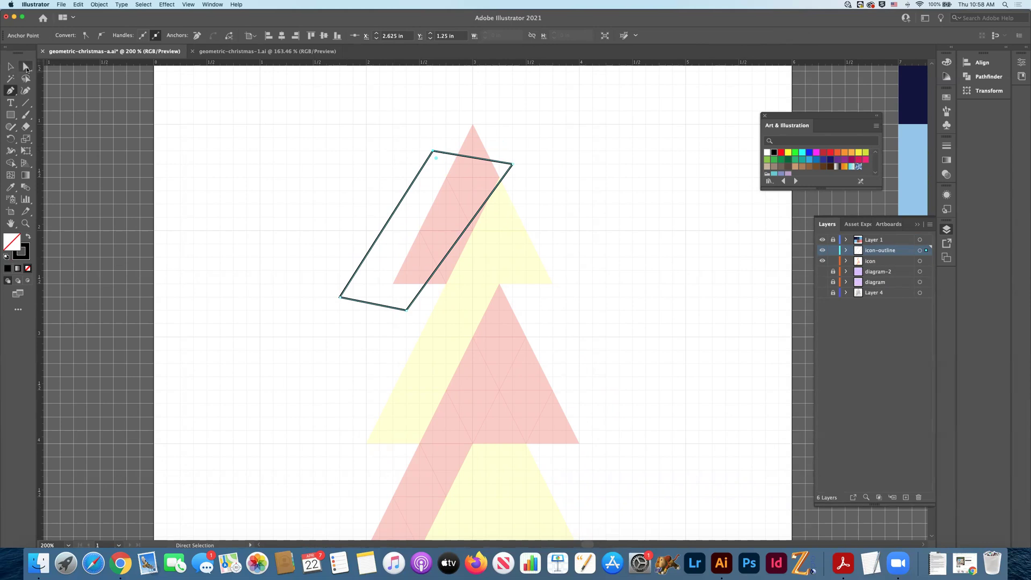
Move the path's four anchor points onto the corners of the top red shape.
left_click(26, 68)
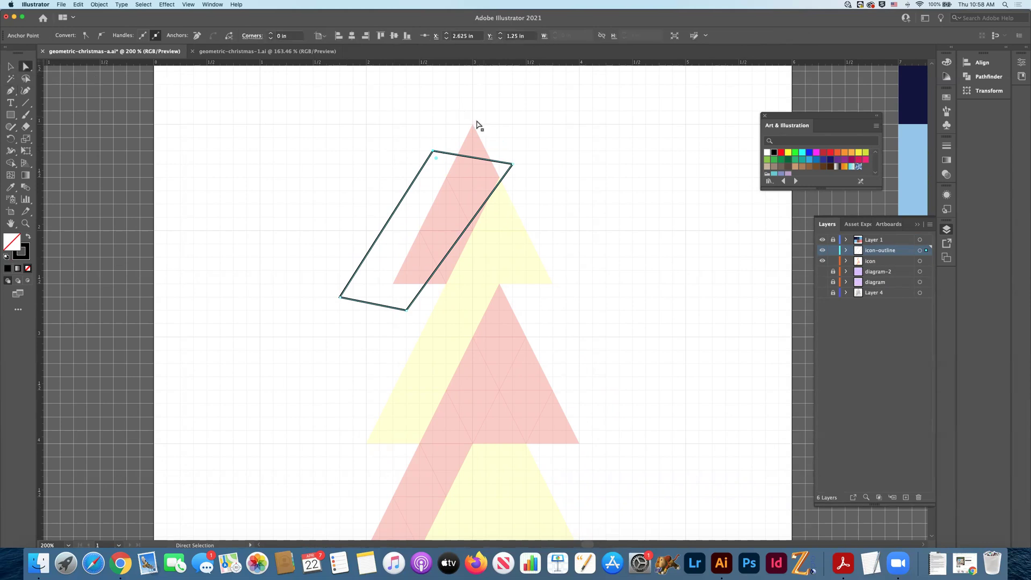
left_click_drag(433, 152, 472, 125)
left_click_drag(510, 165, 499, 178)
left_click_drag(407, 310, 446, 285)
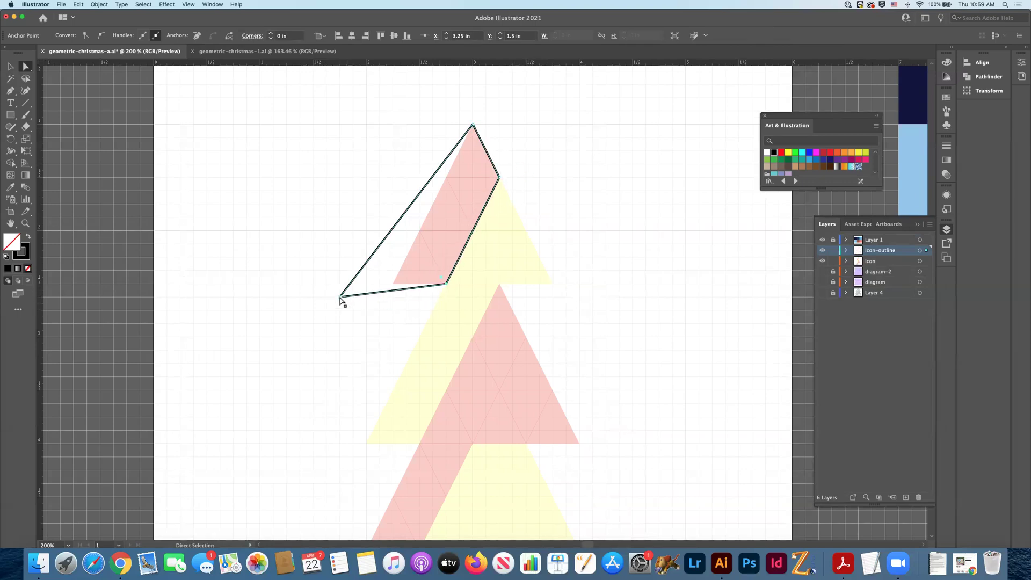
left_click_drag(340, 296, 394, 283)
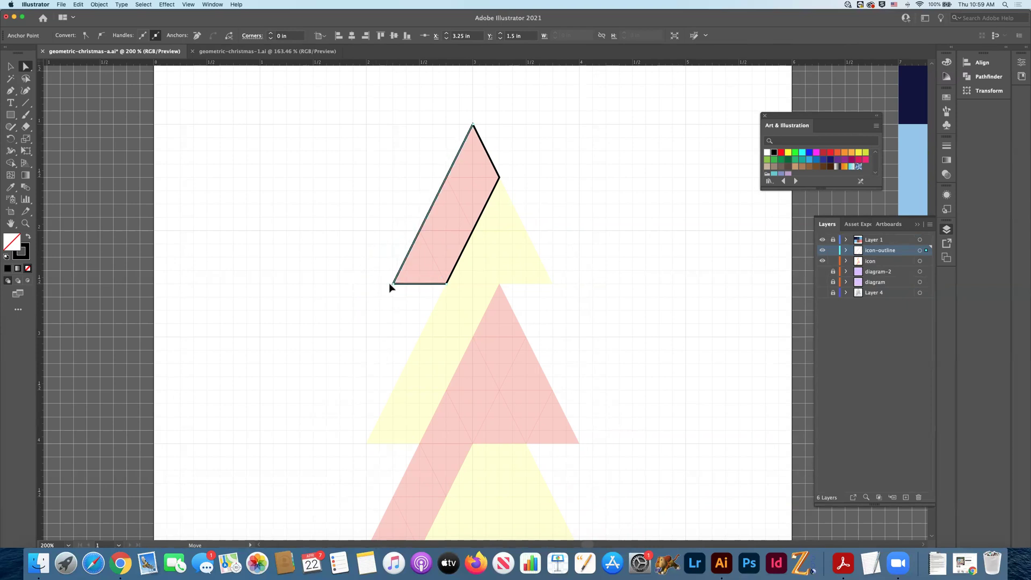
left_click(314, 193)
Set the stroke weight of the top red shape's outline to 3 pt.
left_click(497, 174)
left_click(18, 69)
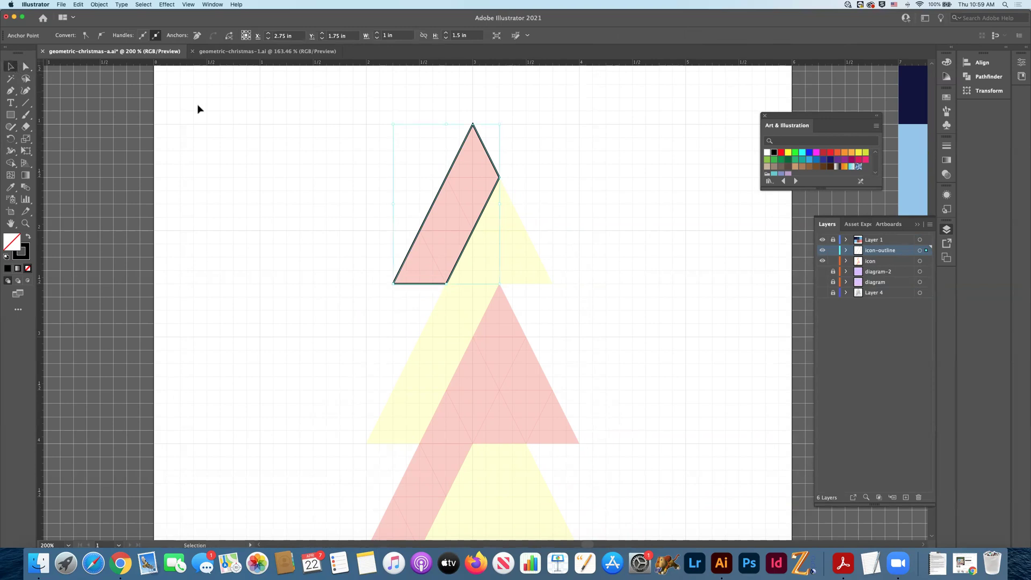
left_click(497, 166)
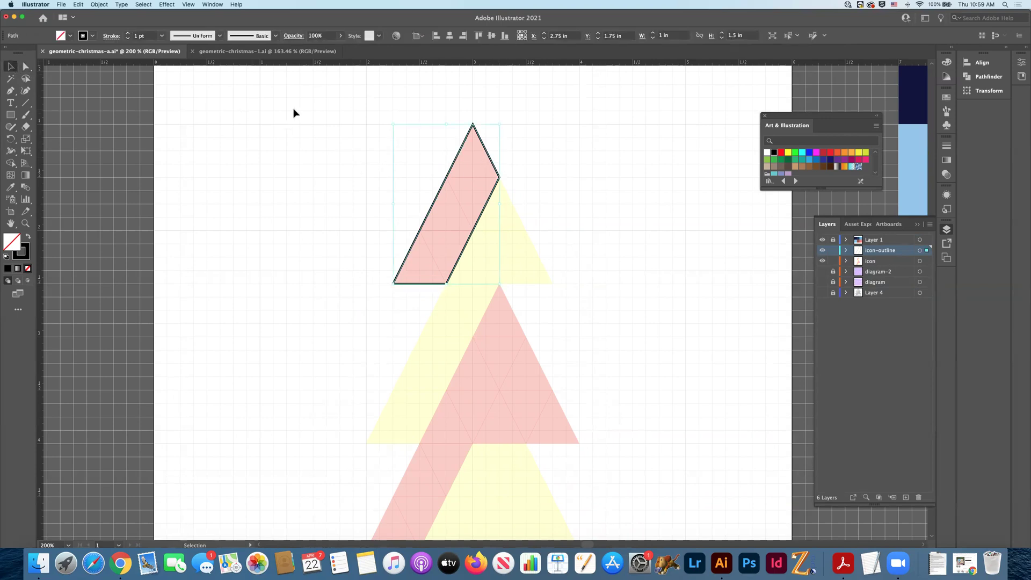
left_click(162, 36)
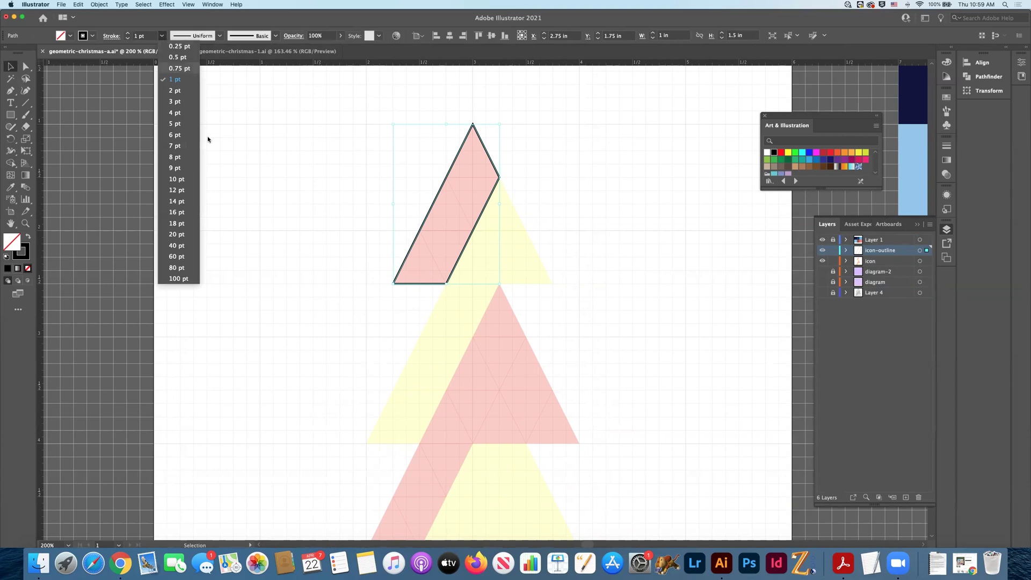
left_click(177, 112)
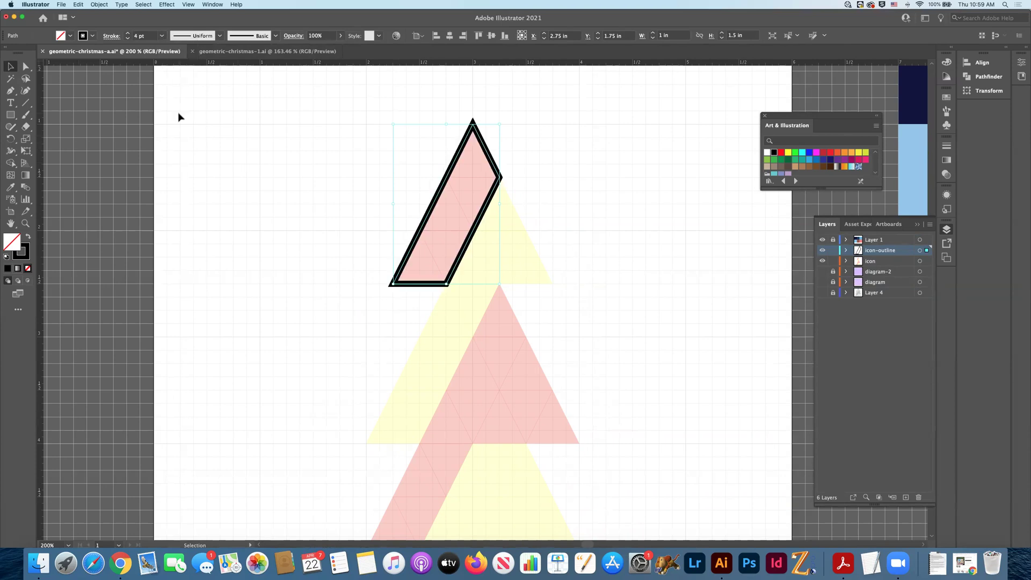
left_click(161, 35)
left_click(302, 137)
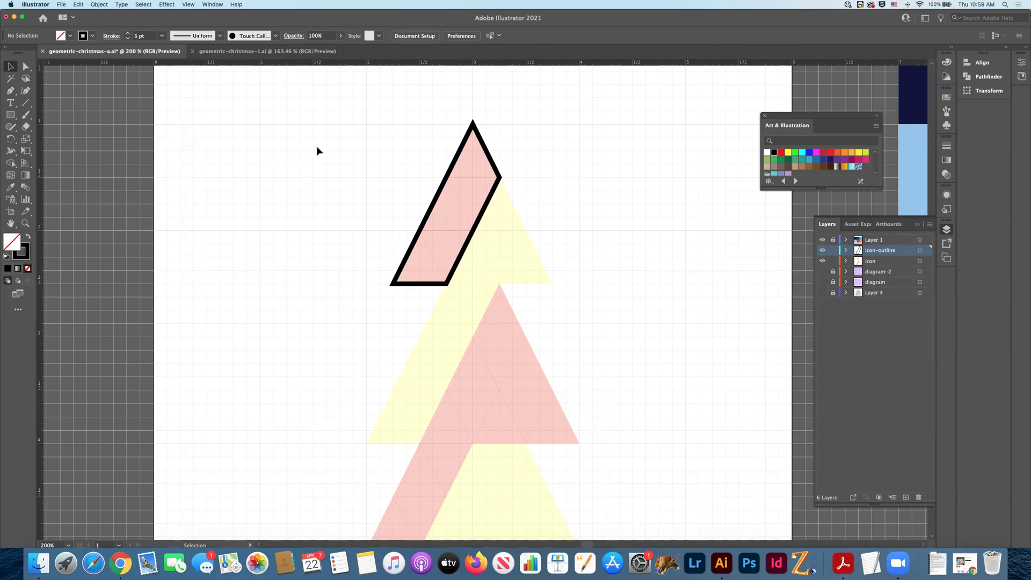
Draw a rough closed five-point Pen path around the yellow arrow-shaped piece.
scroll(472, 185, "down", 3)
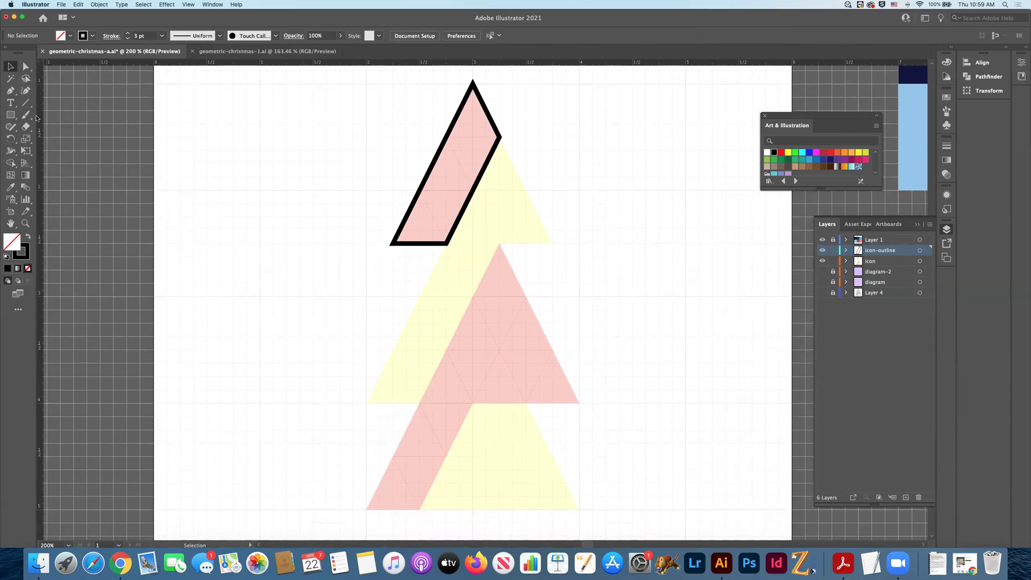
left_click(10, 90)
left_click(525, 150)
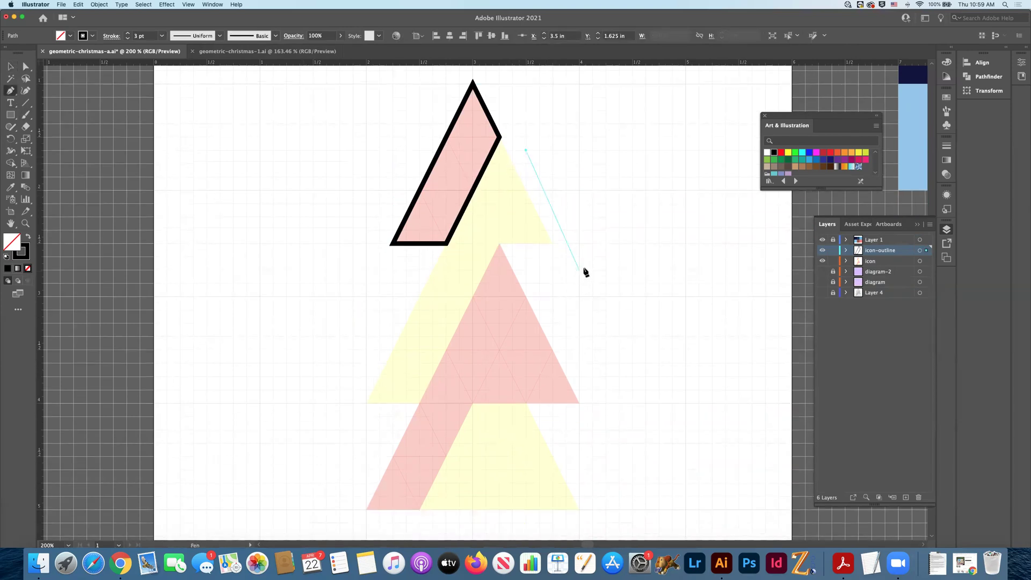
left_click(580, 257)
left_click(540, 257)
left_click(393, 430)
left_click(340, 430)
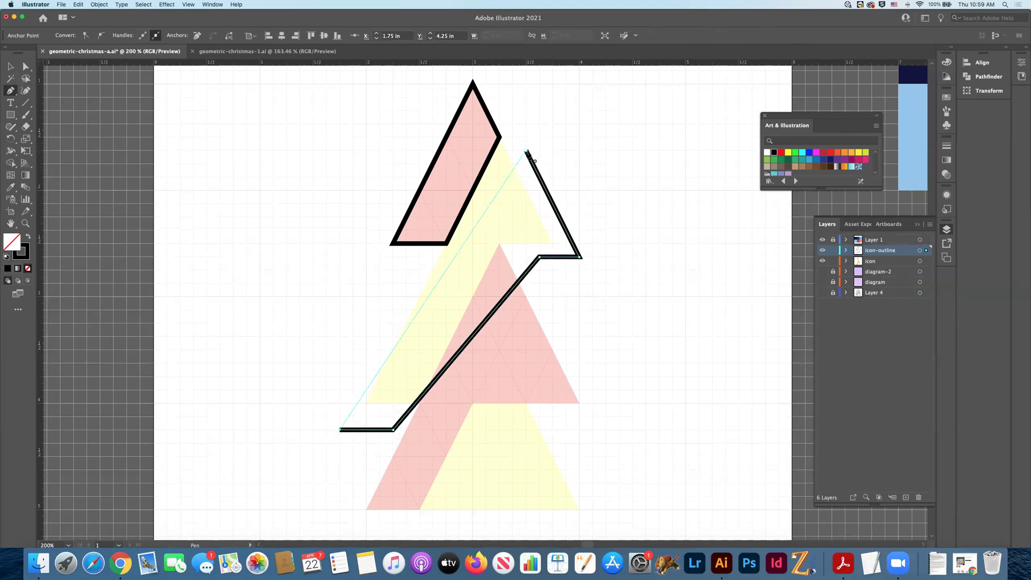
left_click(526, 151)
Fit the new path's anchor points to the corners of the upper yellow shape and save the document.
left_click(26, 67)
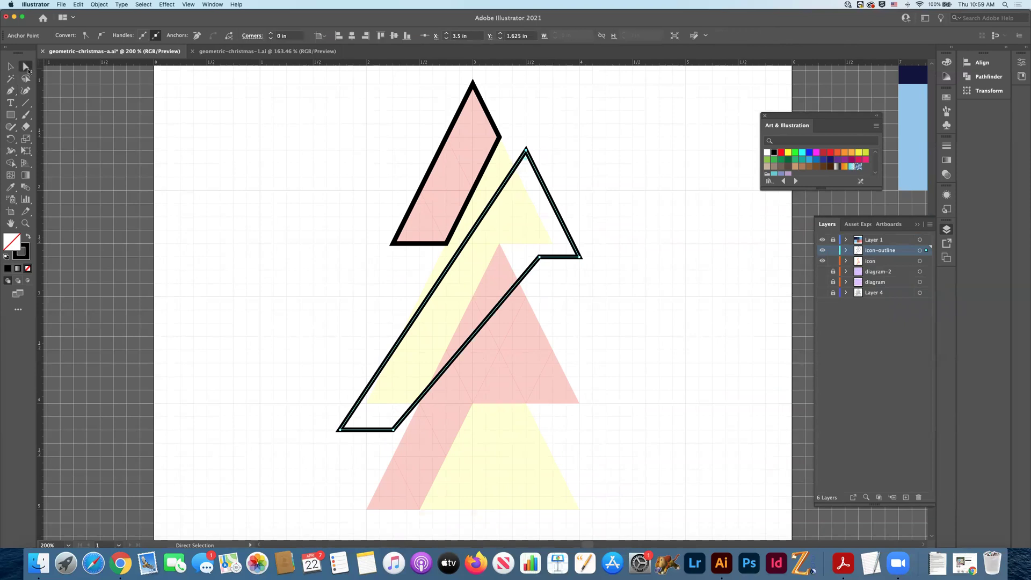
left_click_drag(526, 149, 499, 137)
left_click_drag(579, 255, 553, 245)
key("super+z")
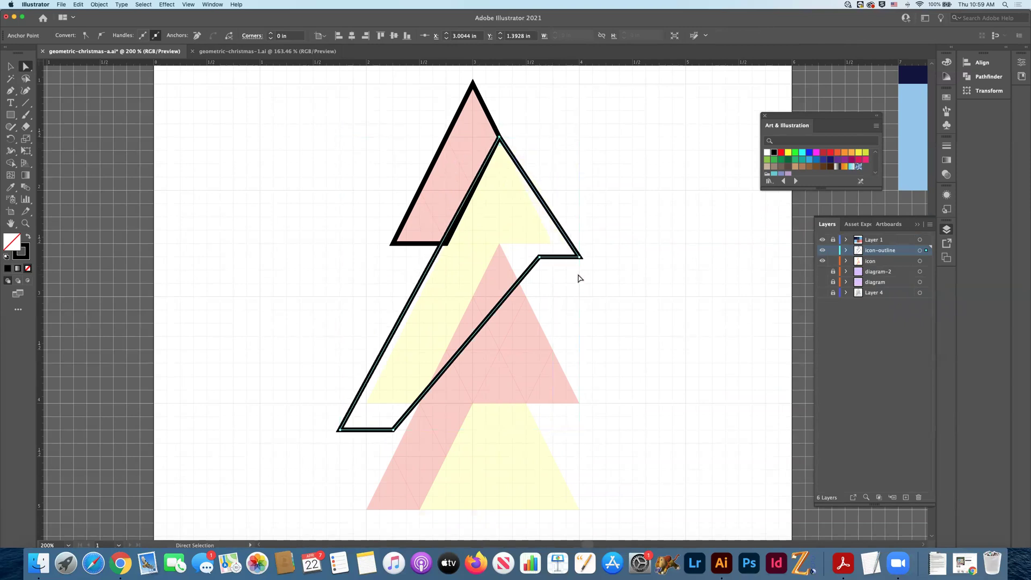
left_click(565, 245)
left_click_drag(564, 246, 501, 245)
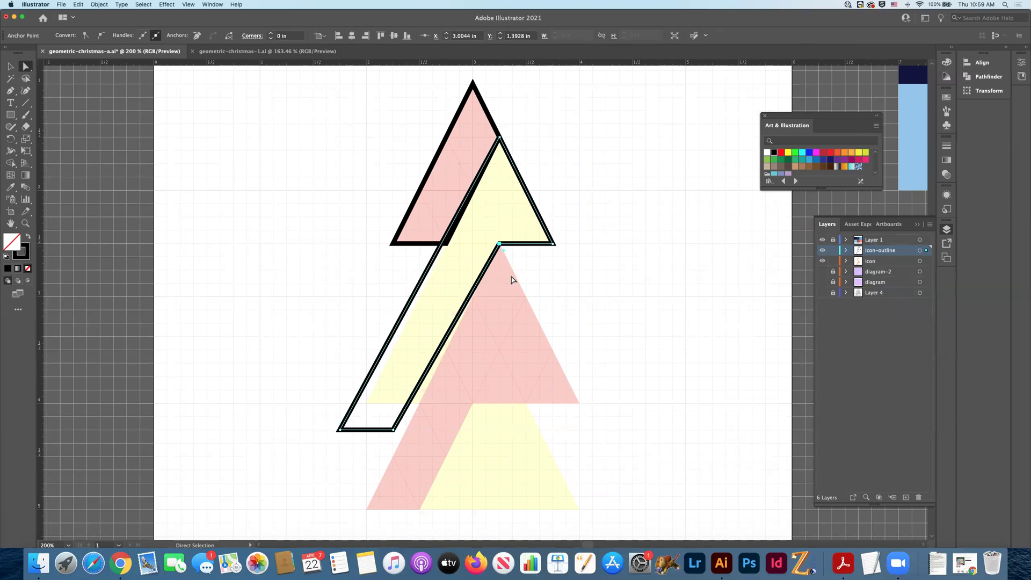
left_click_drag(339, 430, 419, 403)
left_click(347, 406)
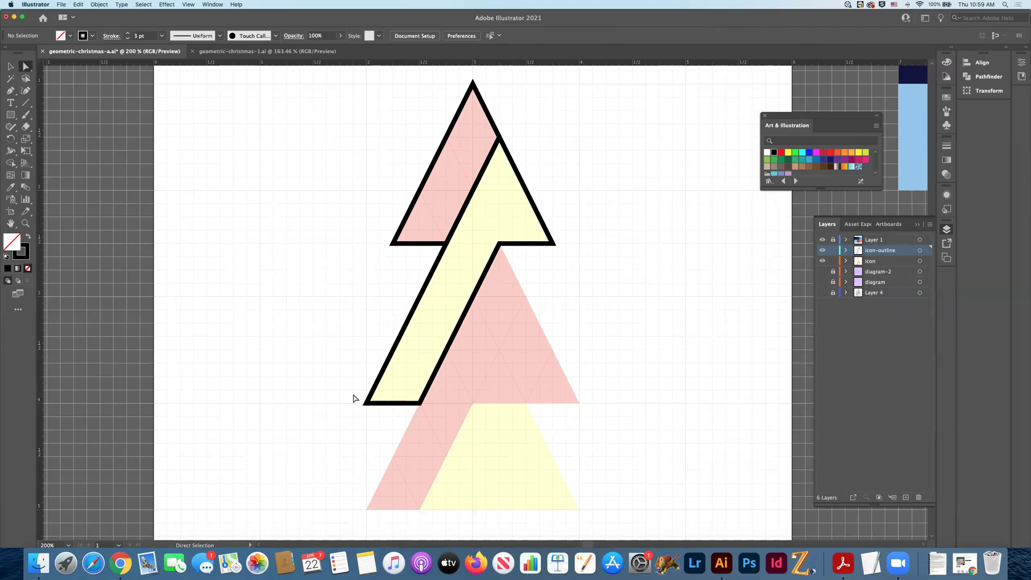
key("super+1")
key("super+s")
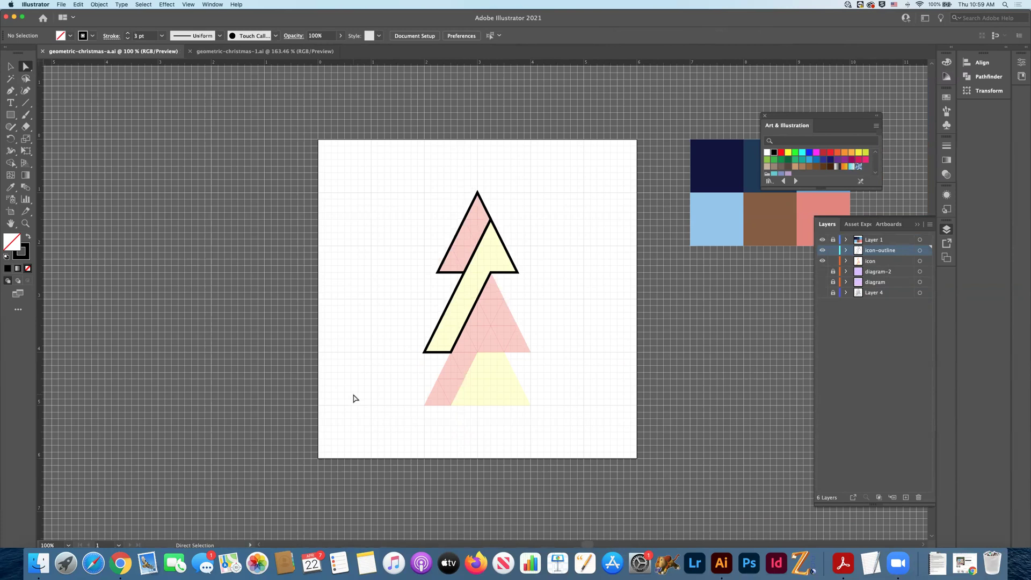
key("super+Tab")
key("super+Tab")
key("super+Tab")
key("super+Tab")
key("super+Tab")
key("Escape")
Compare the partly outlined tree with the Layer 4 template by briefly showing that layer.
left_click(822, 292)
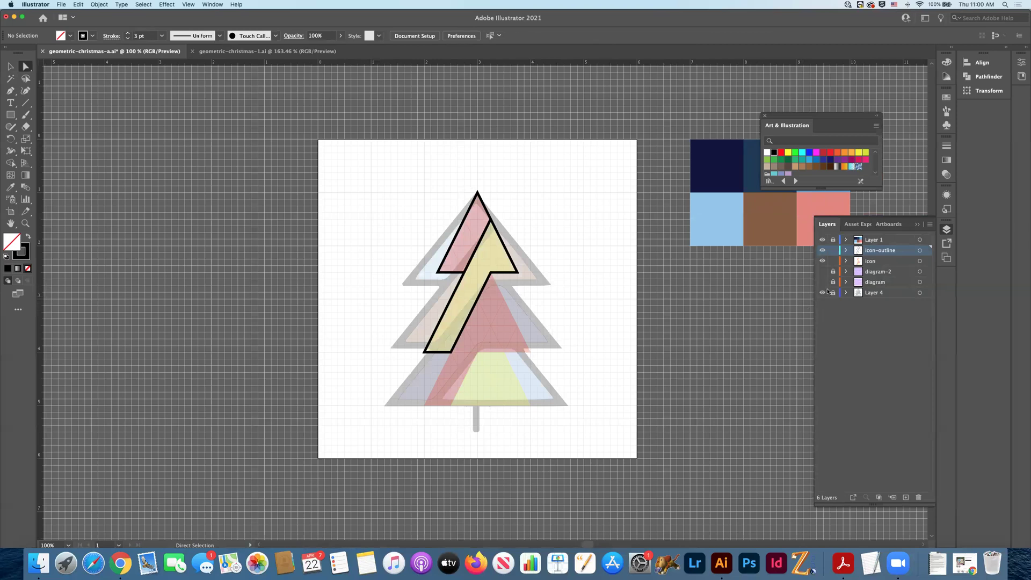
left_click(822, 293)
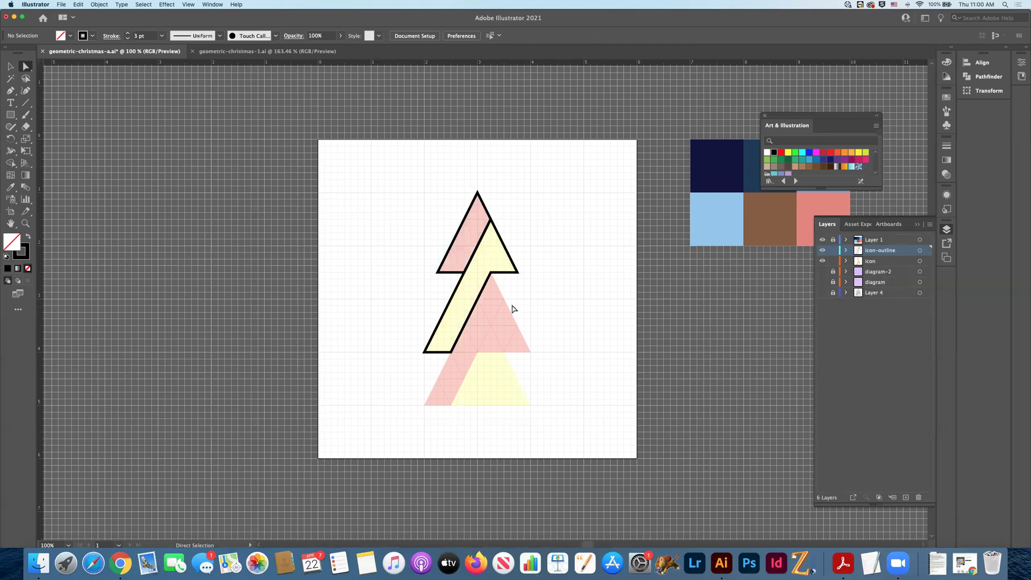
Draw a rough closed Pen path around the lower red shape, including its diagonal band down to the tree's base.
key("super+equal")
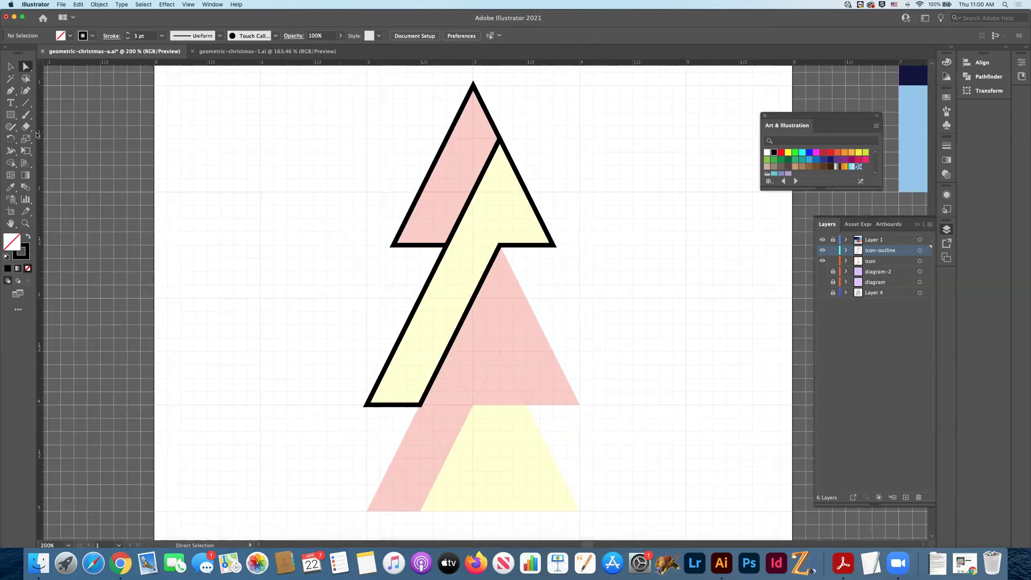
left_click(10, 93)
left_click(513, 258)
left_click(566, 352)
left_click(607, 418)
left_click(486, 444)
left_click(434, 524)
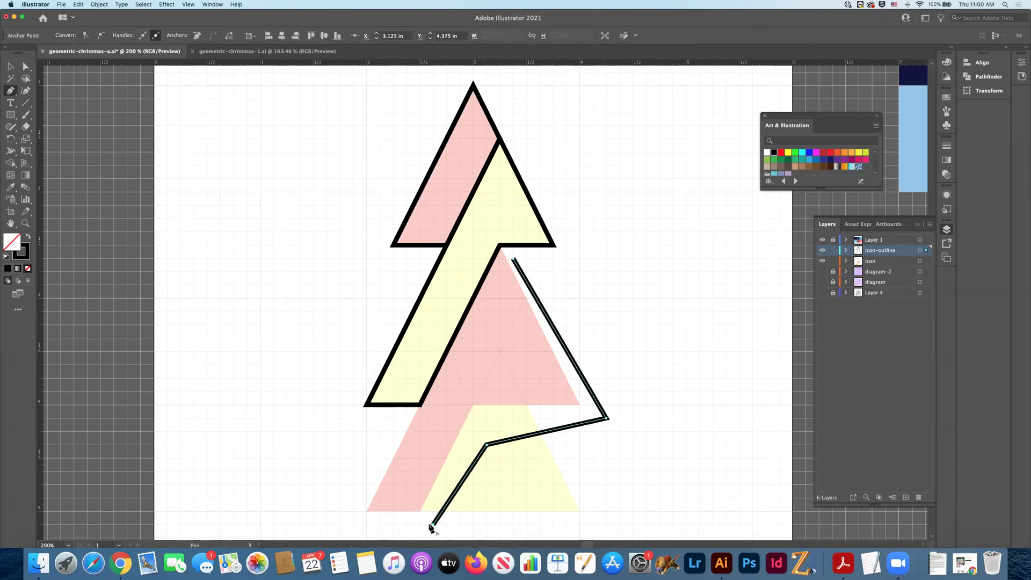
left_click(354, 524)
left_click(514, 261)
Try to fit the rough path's top anchor point to the peak of the lower red shape.
left_click(25, 66)
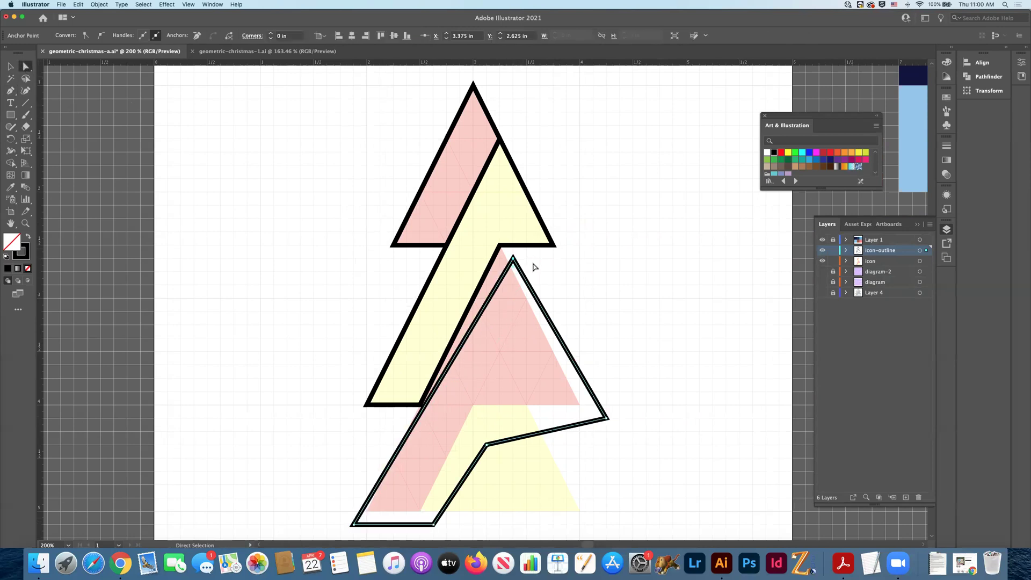
left_click_drag(514, 262, 500, 244)
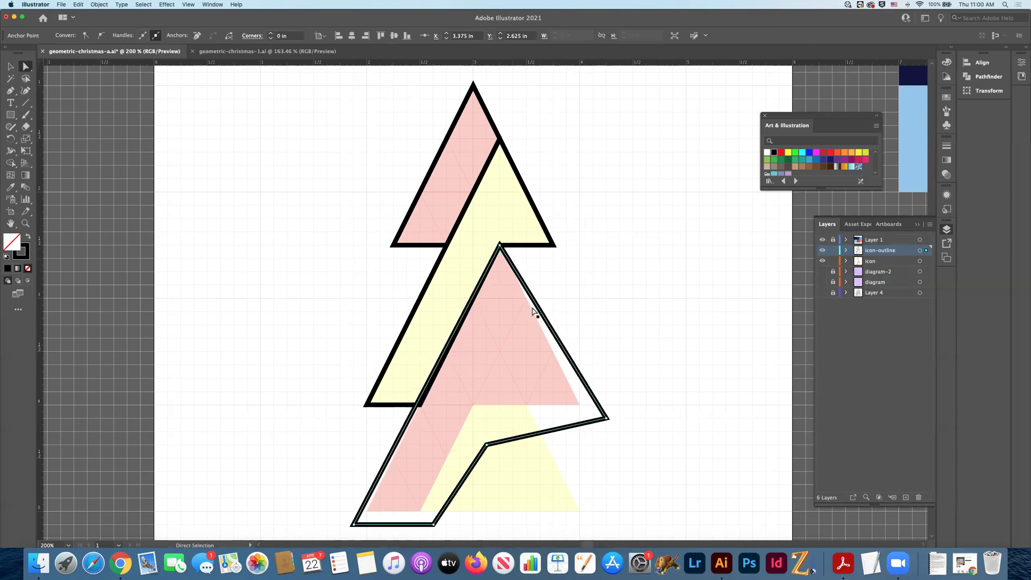
left_click(534, 268)
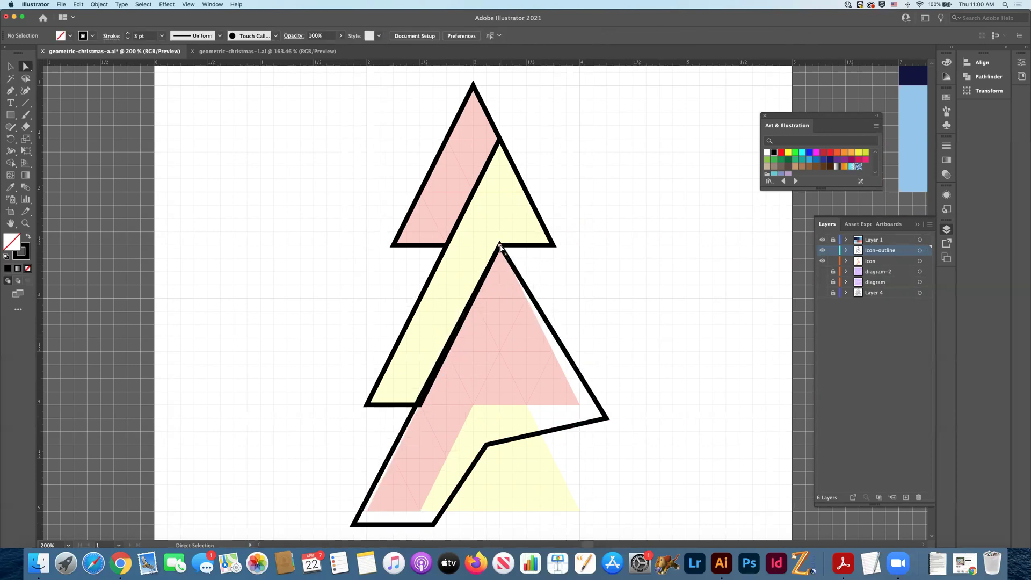
mouse_move(500, 246)
left_mouse_down()
mouse_move(539, 273)
mouse_move(499, 246)
left_mouse_up()
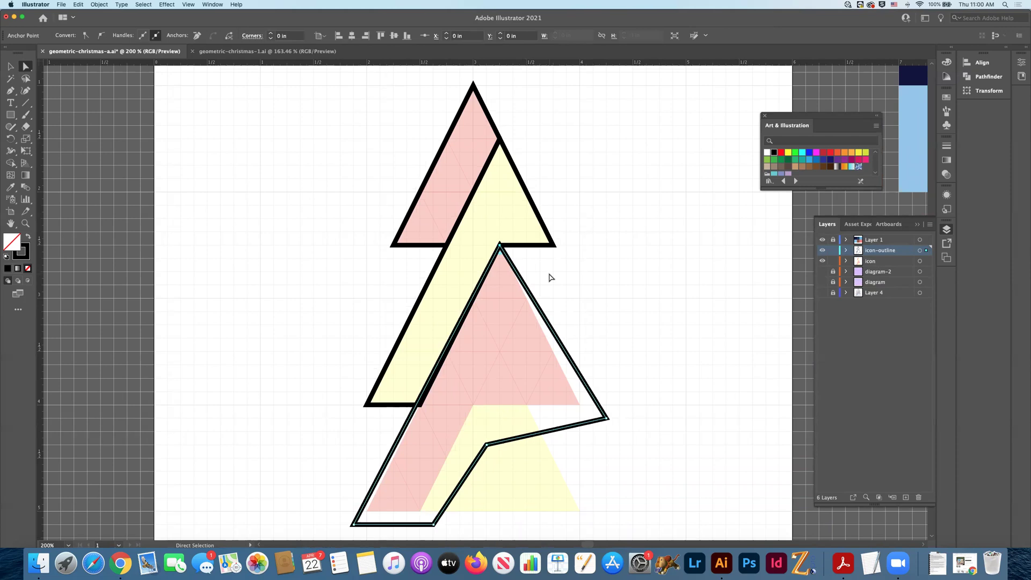
left_click(499, 246)
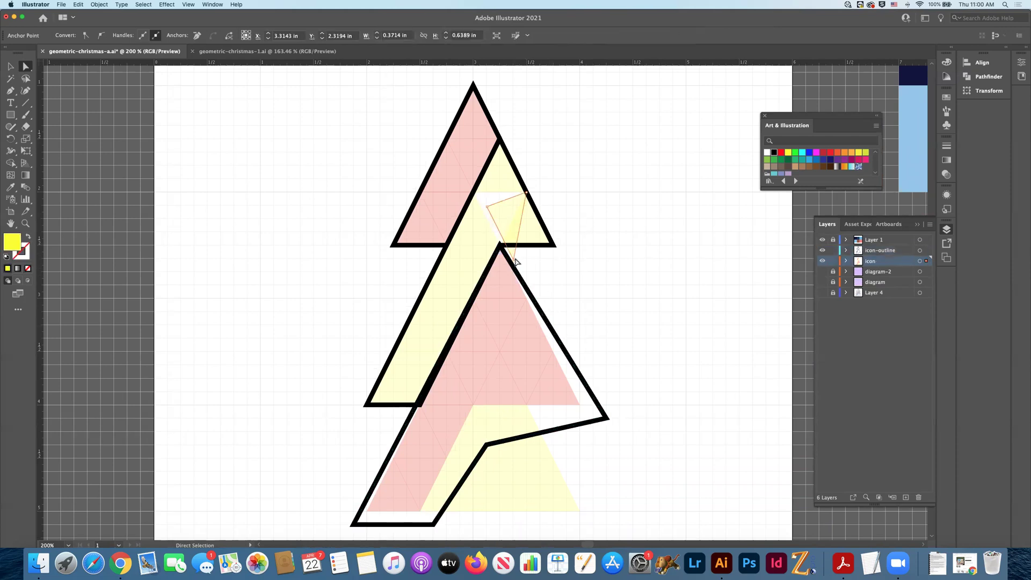
left_click(524, 266)
left_click_drag(499, 245, 527, 258)
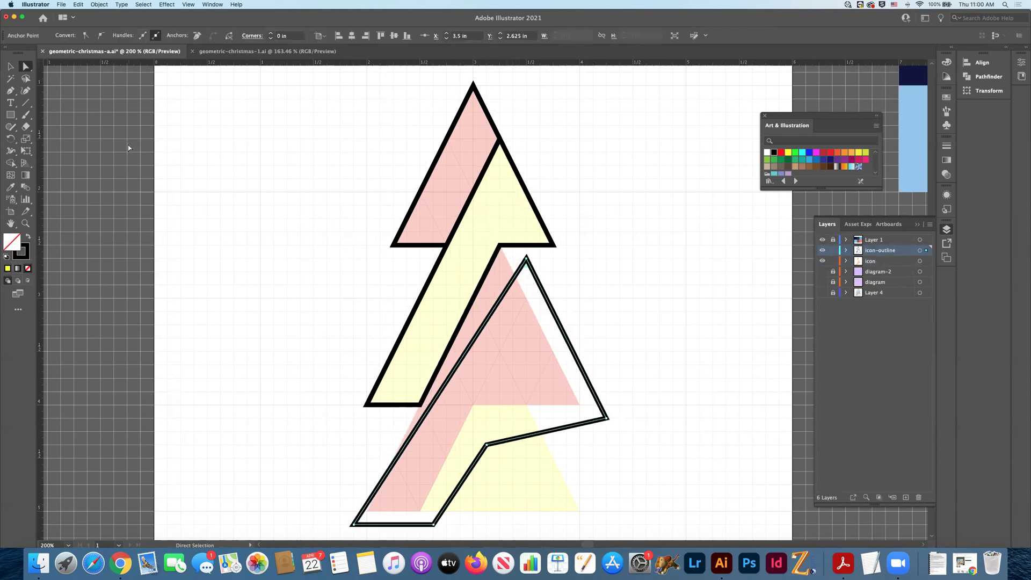
Delete the rough closed path around the lower red shape.
key("v")
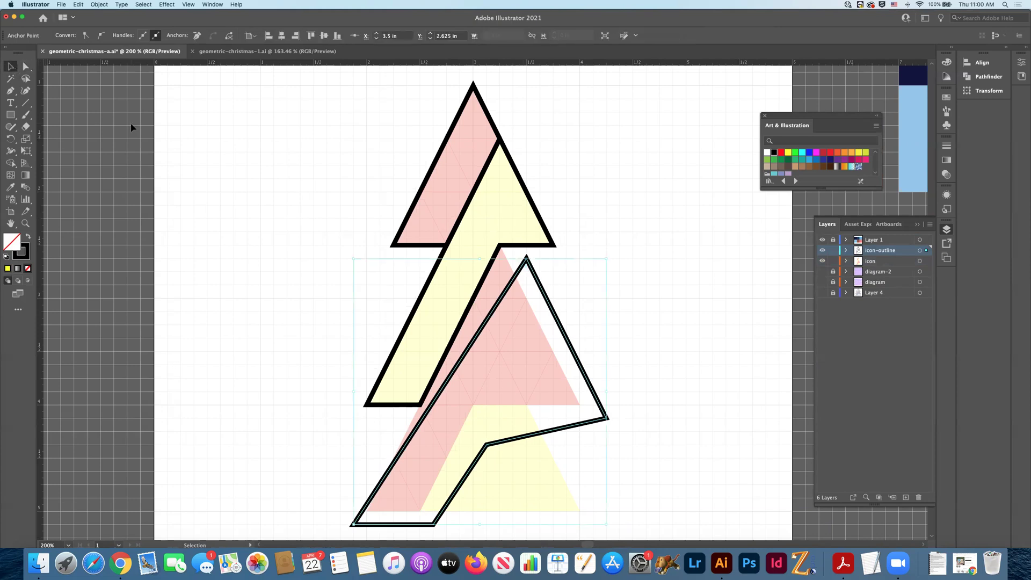
left_click(360, 200)
left_click(543, 292)
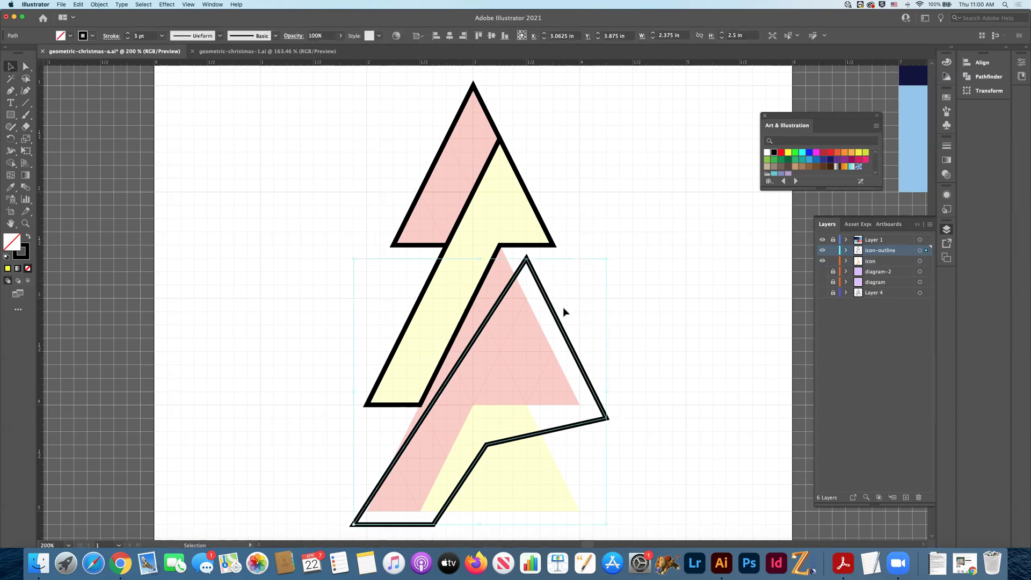
key("Delete")
Draw an open six-point Pen path around the lower red shape, leaving out the edge shared with the yellow band.
left_click(13, 92)
left_click(527, 273)
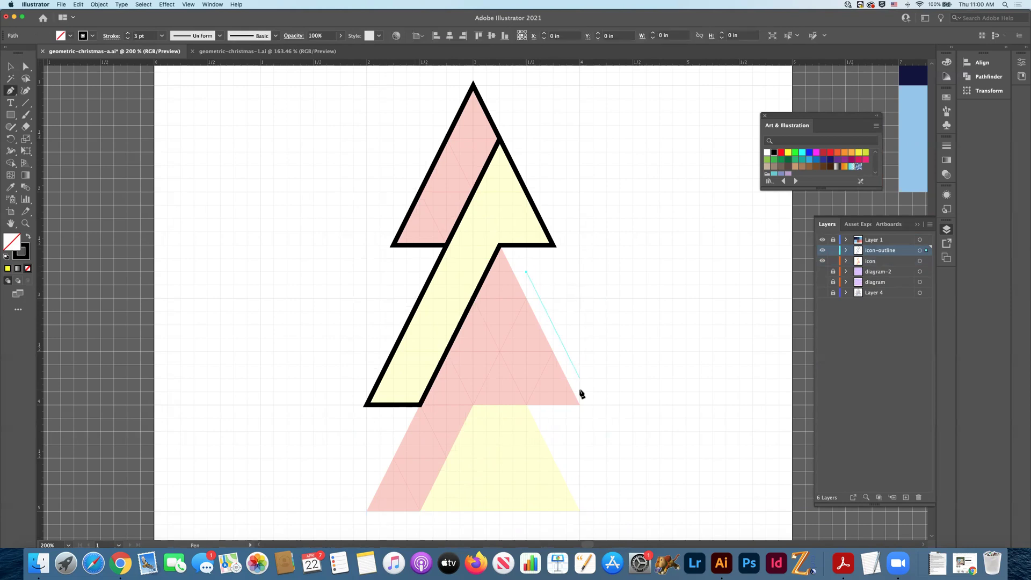
left_click(594, 419)
left_click(486, 419)
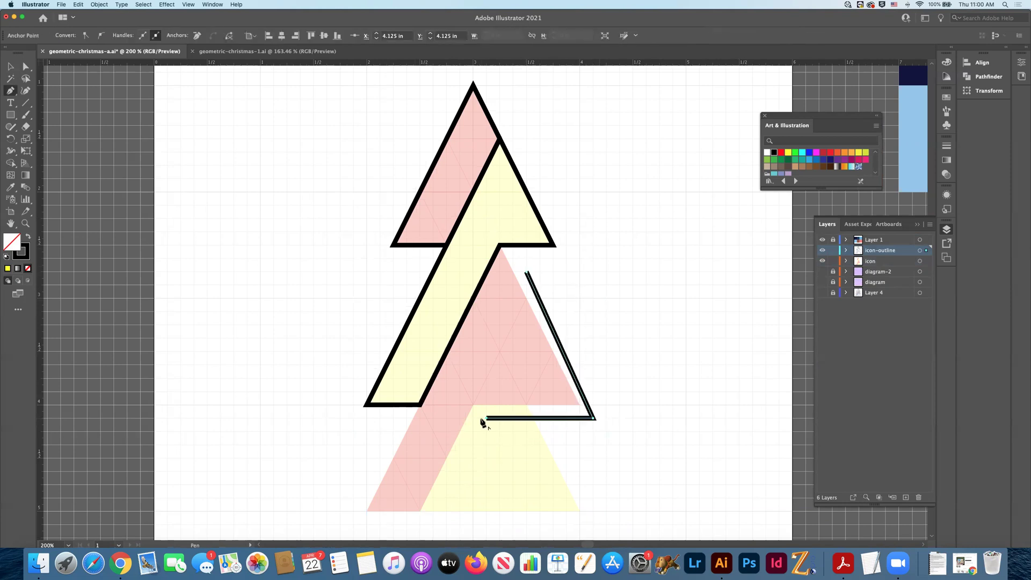
left_click(434, 524)
left_click(367, 525)
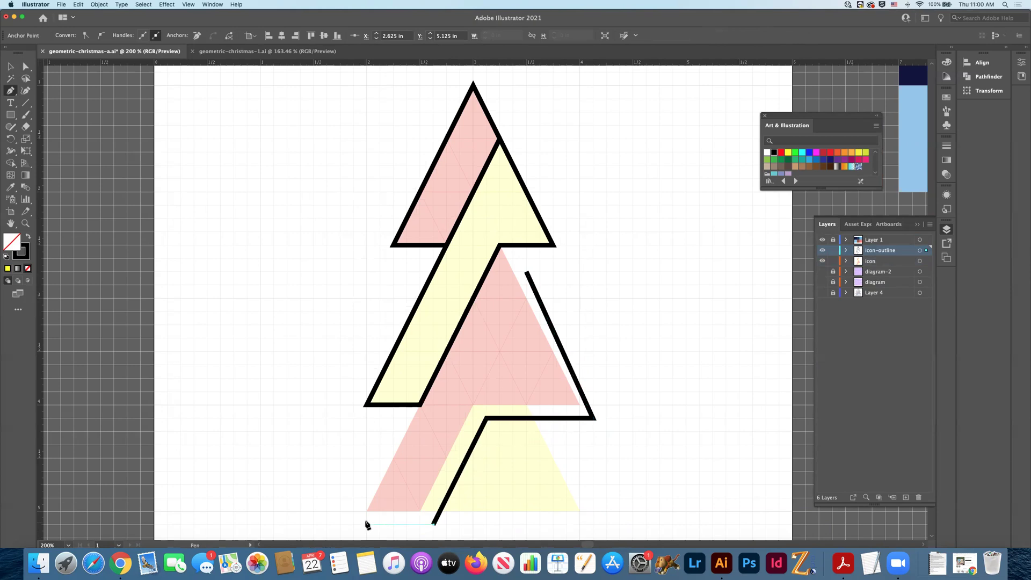
left_click(407, 419)
Fit the open path's six anchor points to the corners of the lower red shape and save the document.
left_click(26, 66)
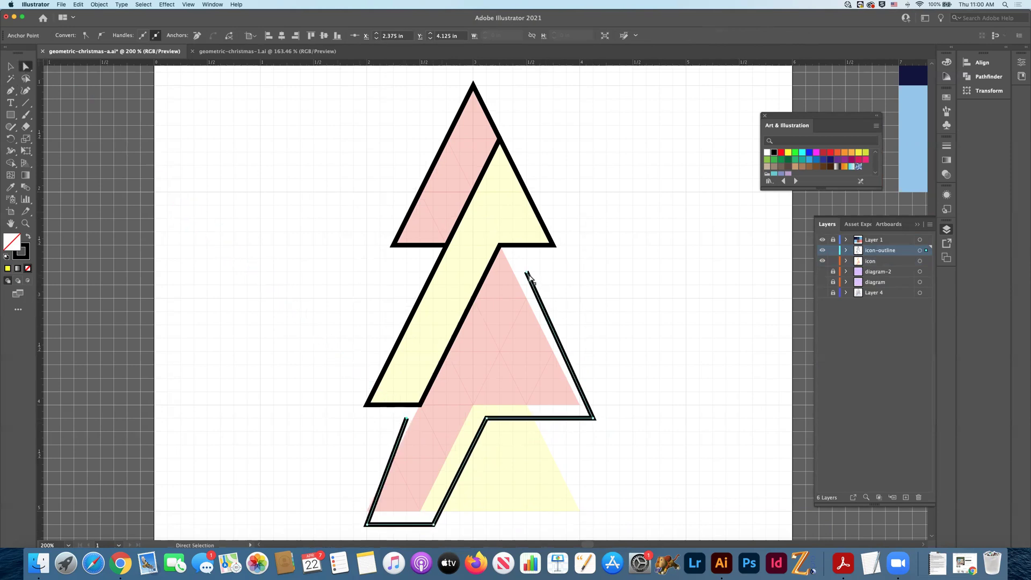
left_click_drag(527, 273, 500, 246)
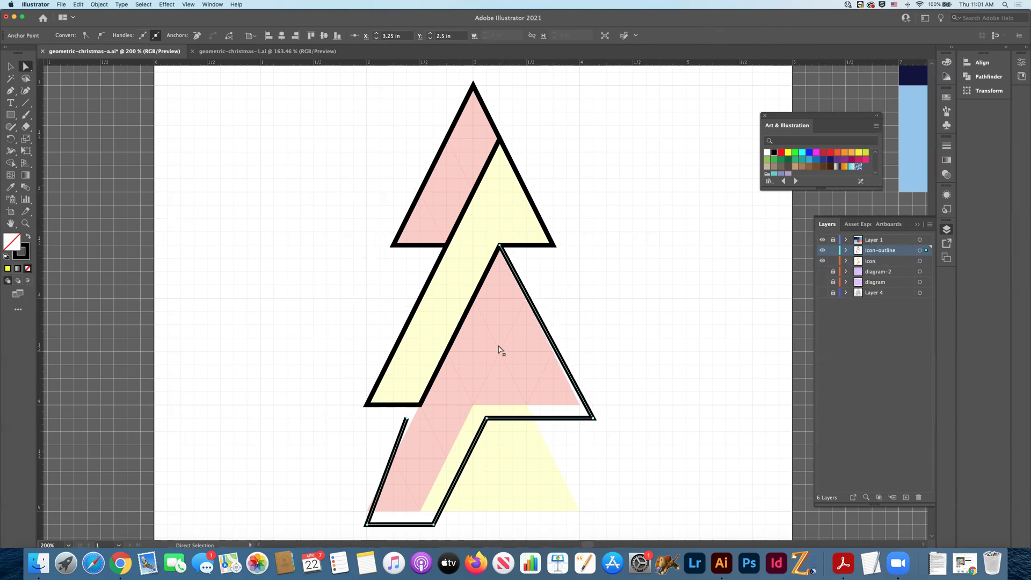
left_click_drag(487, 419, 474, 405)
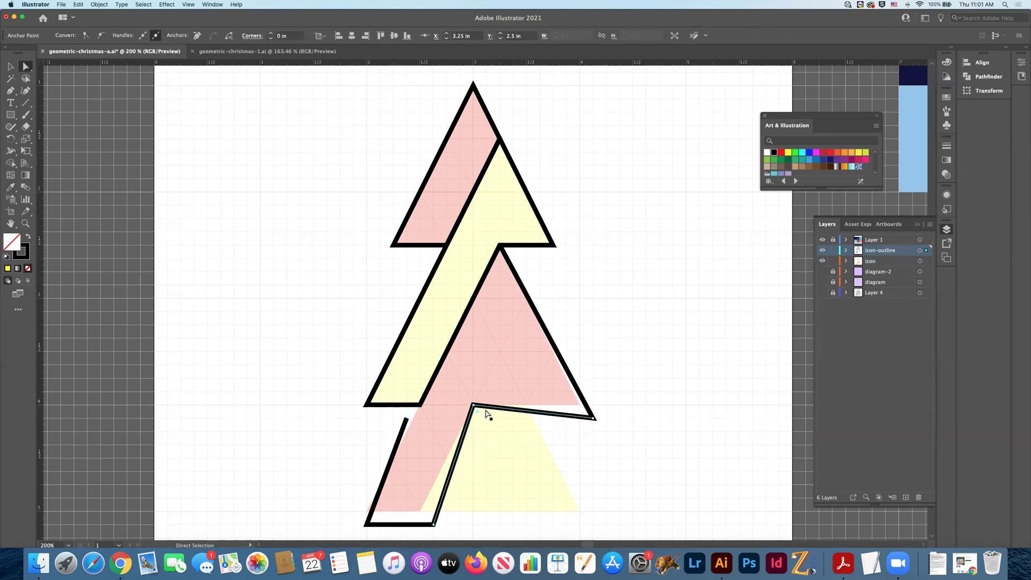
left_click_drag(593, 419, 580, 406)
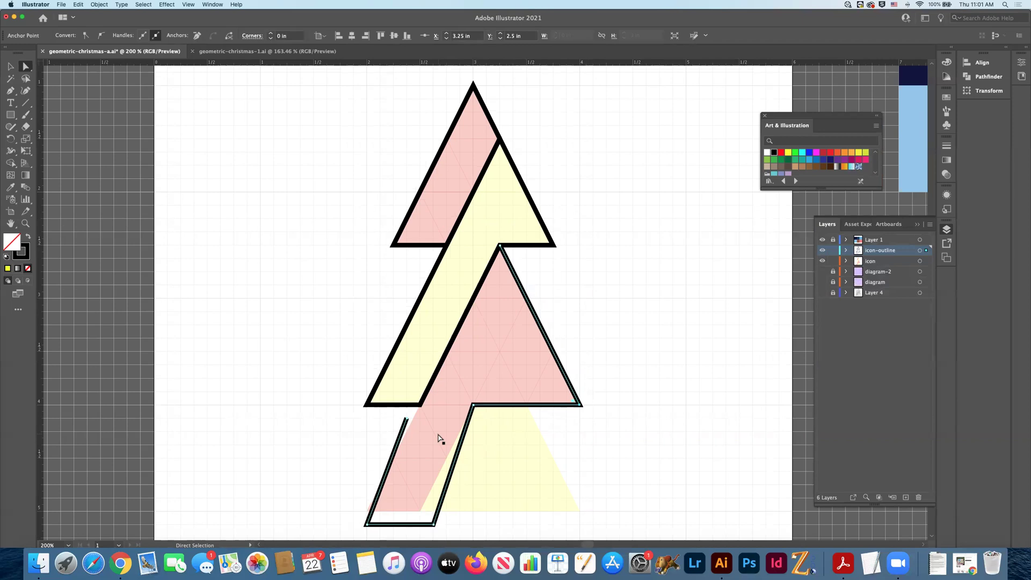
left_click_drag(407, 419, 419, 405)
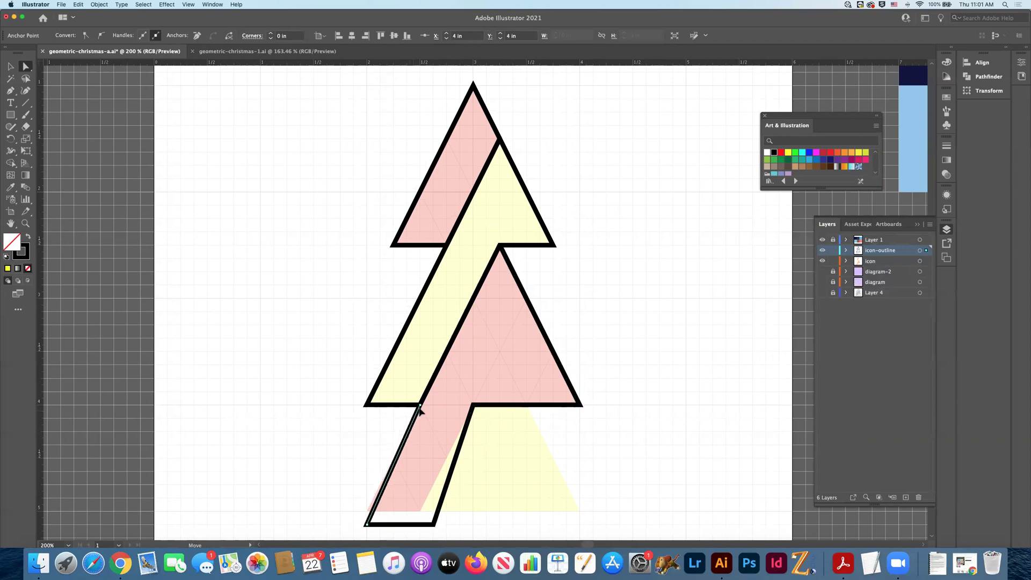
left_click_drag(369, 527, 368, 514)
left_click(434, 525)
left_click_drag(434, 525, 421, 513)
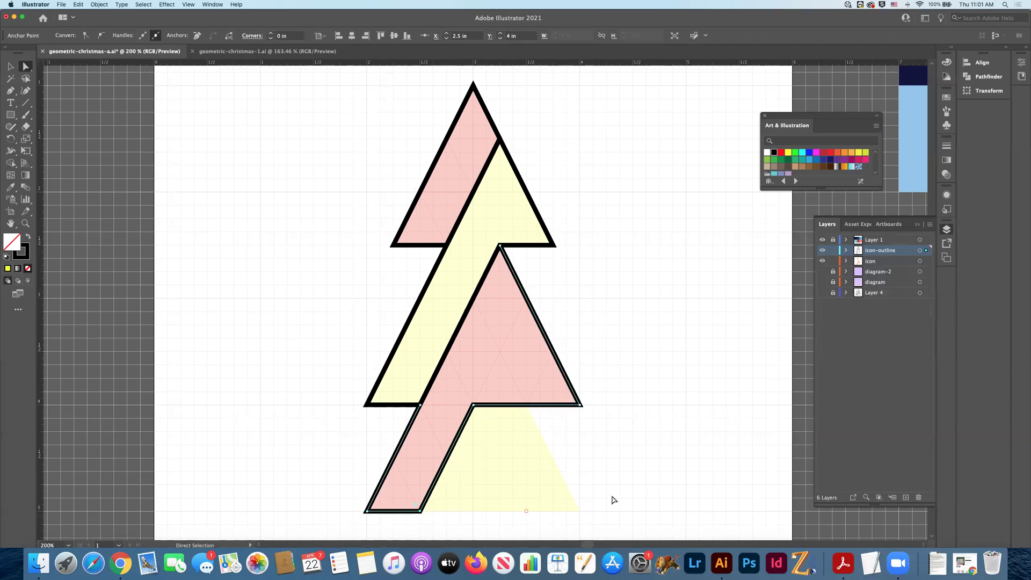
left_click(639, 492)
key("super+s")
Draw an open three-point Pen path around the outer sides of the bottom yellow shape.
scroll(618, 482, "down", 3)
scroll(599, 476, "down", 1)
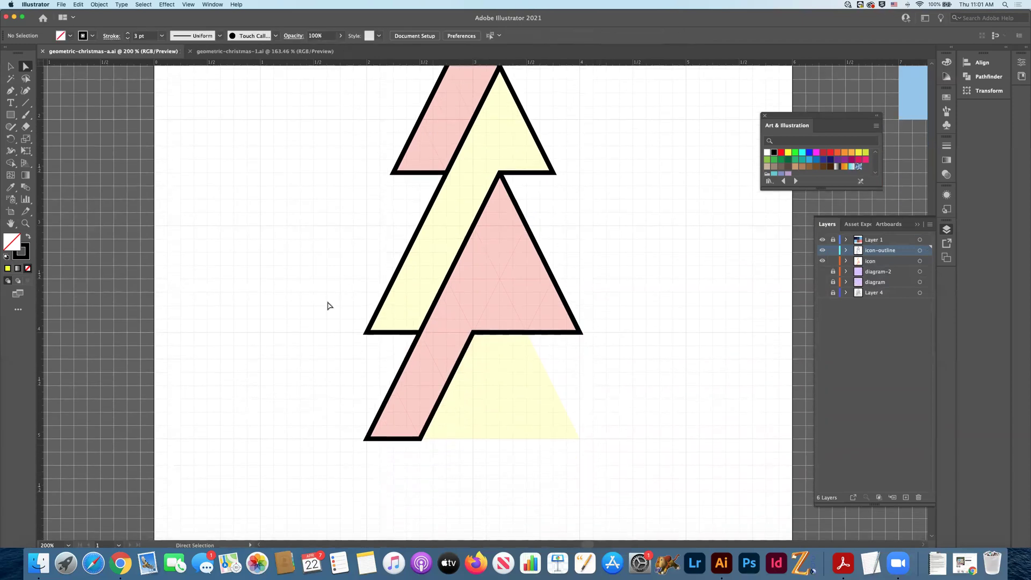
left_click(10, 90)
left_click(540, 345)
left_click(592, 438)
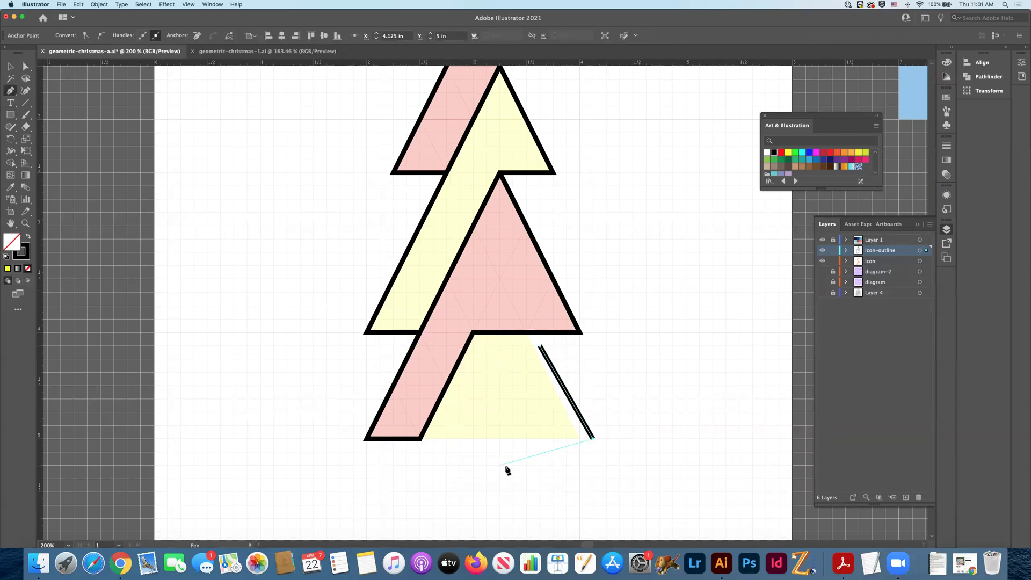
left_click(434, 451)
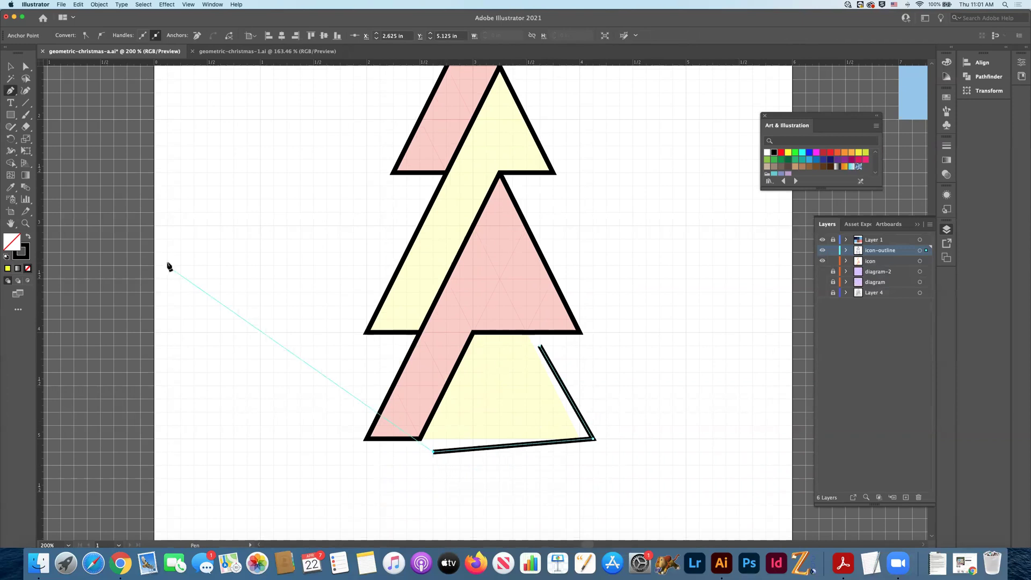
Fit the three anchor points of the new path to the corners of the bottom yellow shape.
left_click(25, 66)
left_click_drag(540, 345, 527, 333)
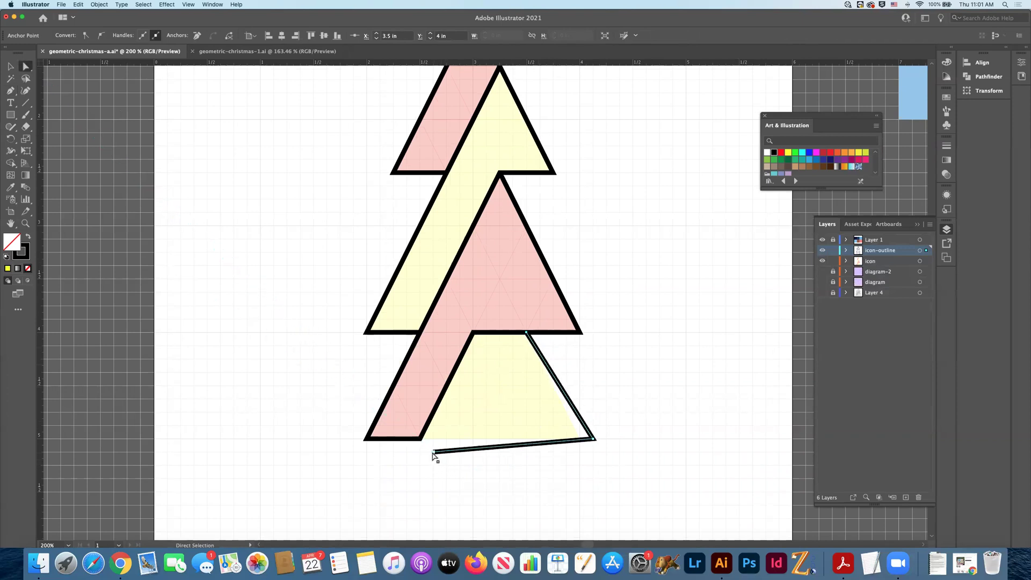
left_click_drag(434, 452, 422, 440)
left_click_drag(593, 439, 581, 439)
left_click(614, 476)
Compare the outlined tree with the Layer 4 template and the file preview of geometric-christmas-1.ai, leaving the template hidden.
key("super+minus")
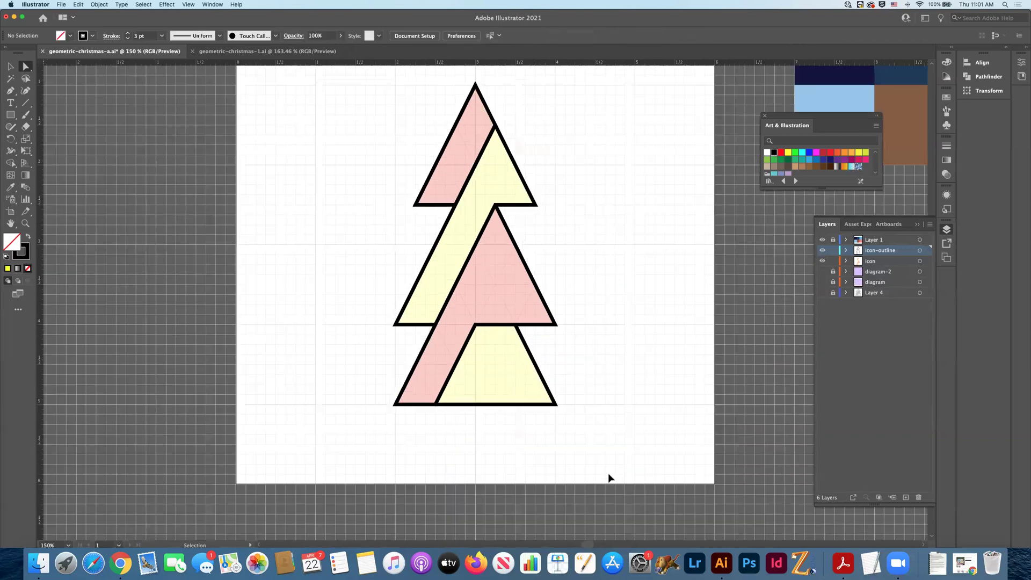
key("super+minus")
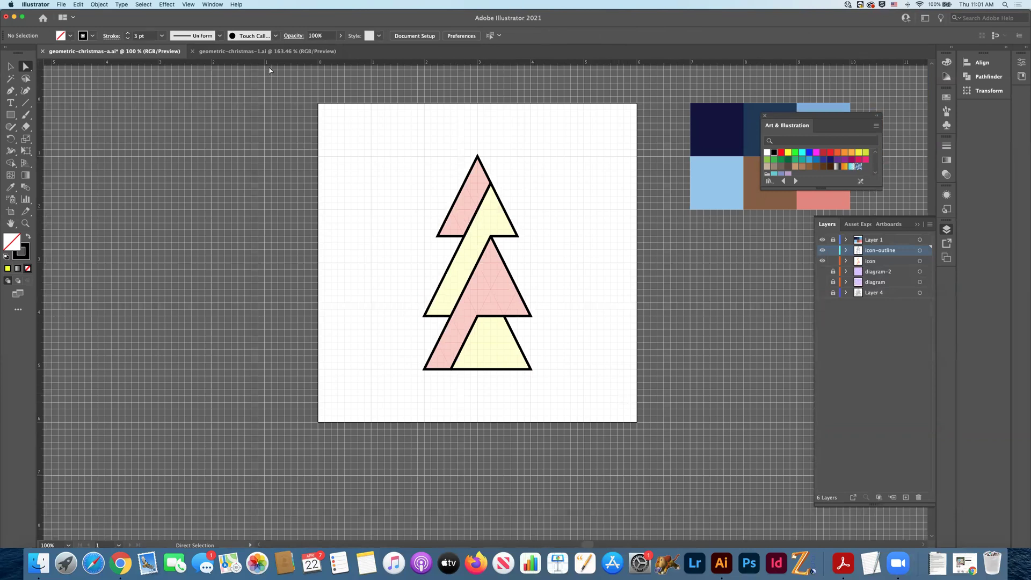
left_click(823, 293)
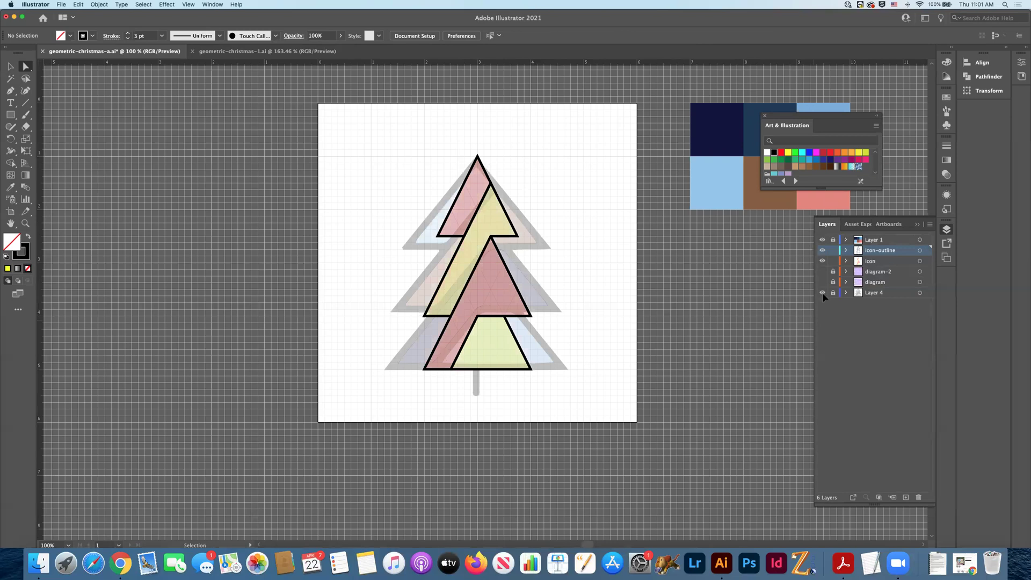
key("super+Tab")
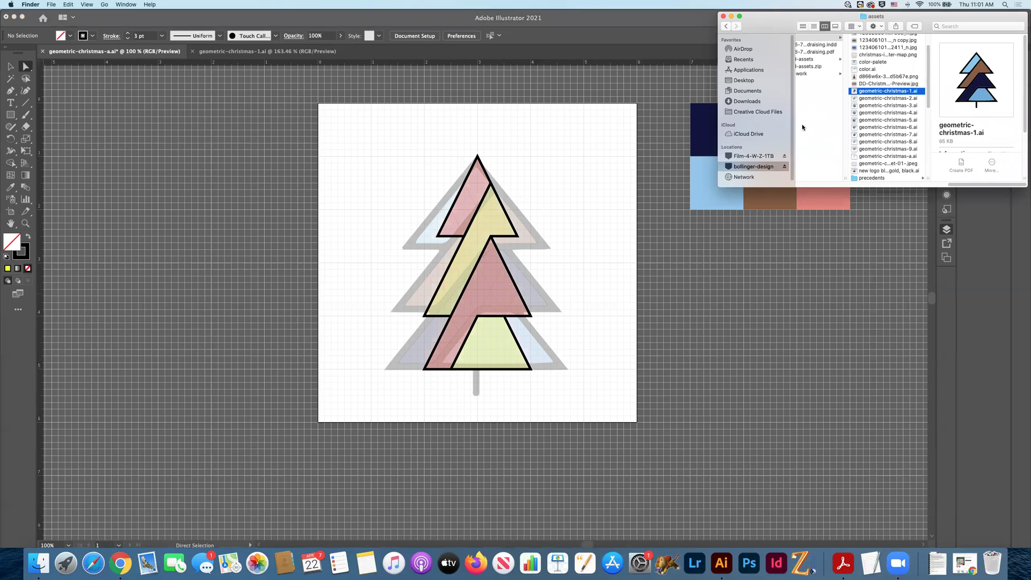
left_click(686, 95)
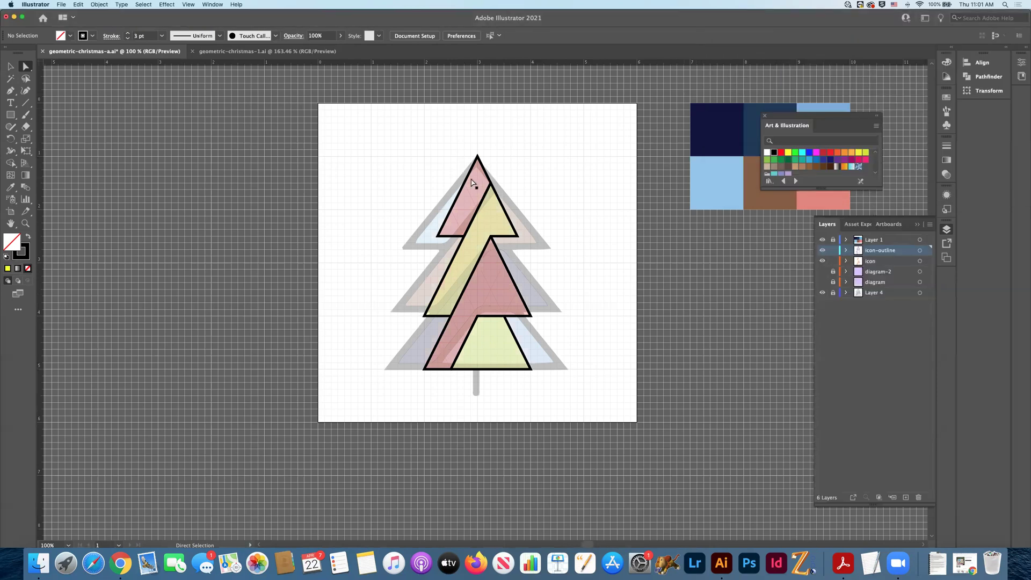
left_click(822, 292)
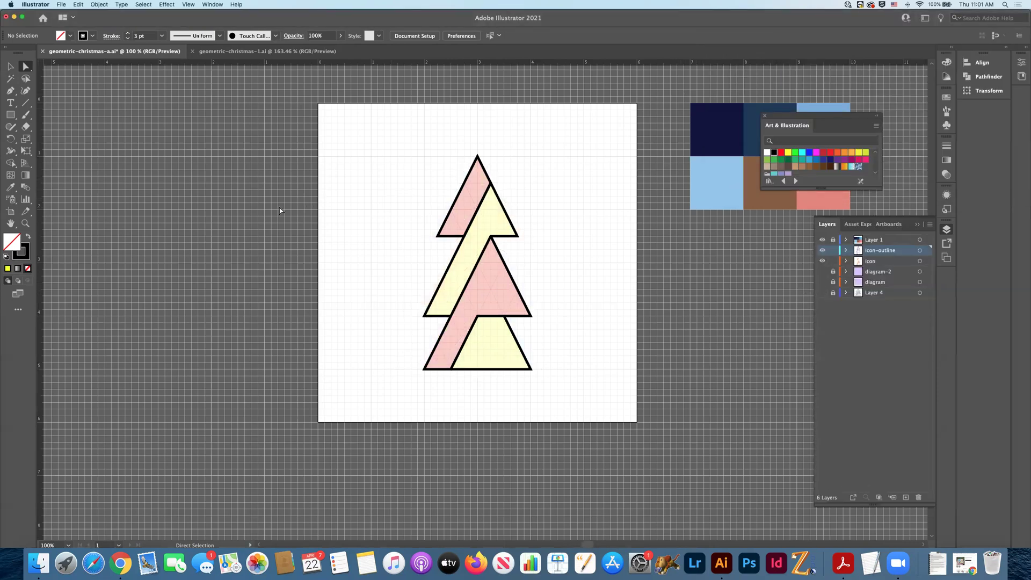
Hide the icon-outline layer and set the opacity of all the colored triangles to 100%.
left_click(477, 176)
left_click(456, 224)
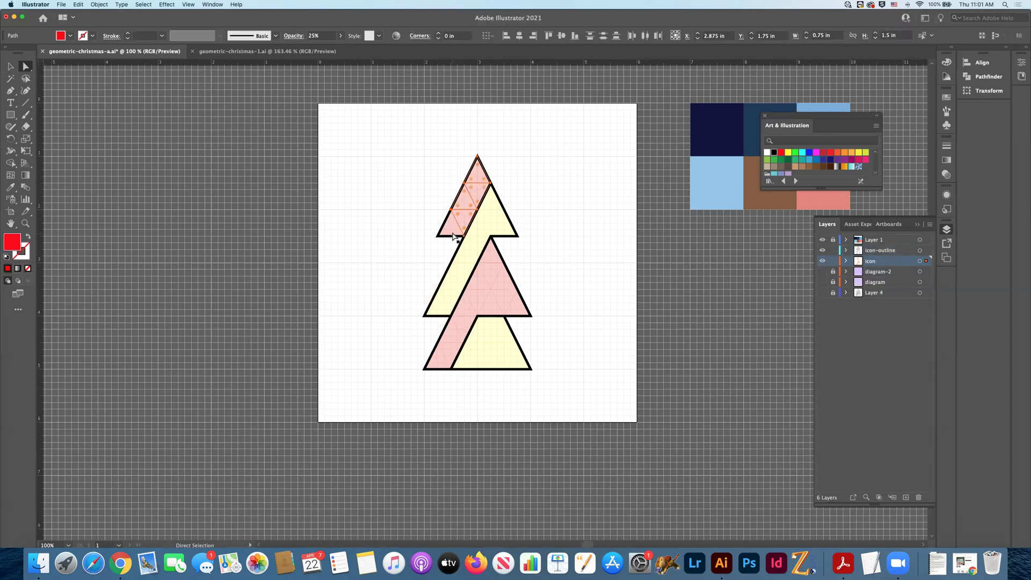
left_click(823, 250)
left_click_drag(367, 137, 622, 428)
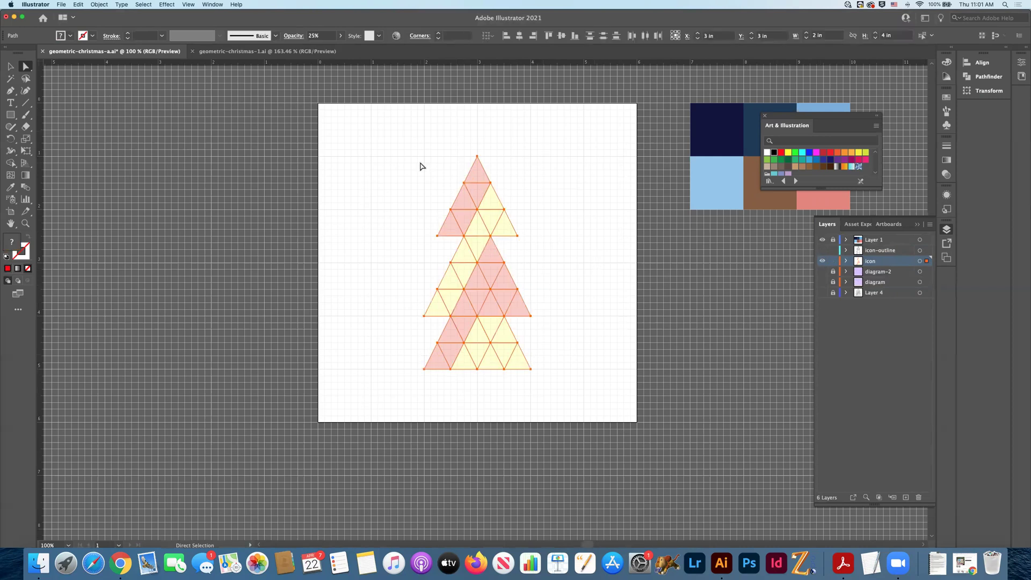
left_click(314, 36)
type("100")
key("Return")
Move the swatches clear of the palette and recolor the top red triangles with the palette's light blue using the Eyedropper.
left_click(573, 201)
left_click(483, 198)
left_click(467, 213, "shift")
left_click(461, 215, "shift")
left_click(449, 228, "shift")
left_click_drag(821, 120, 871, 239)
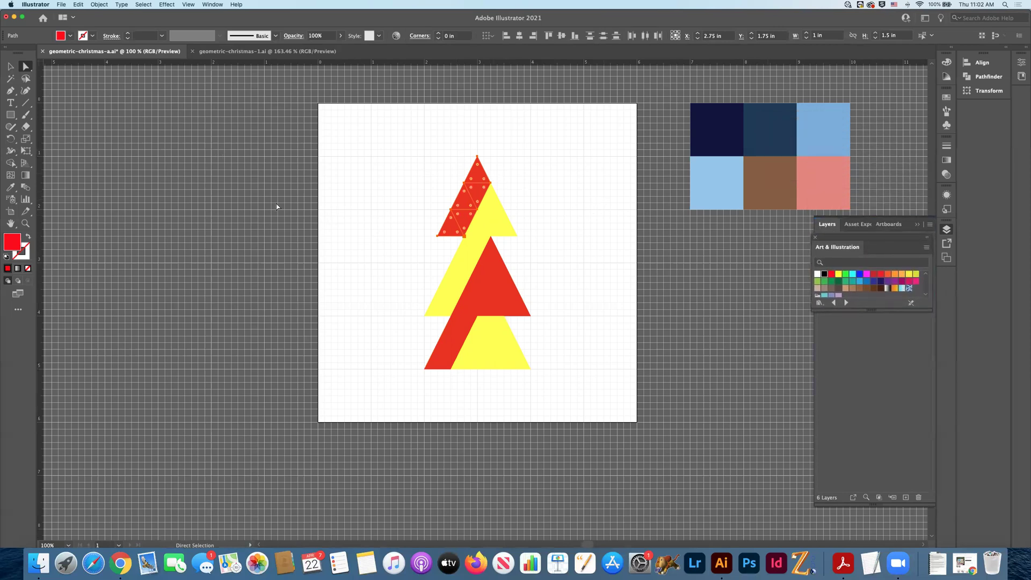
left_click(11, 188)
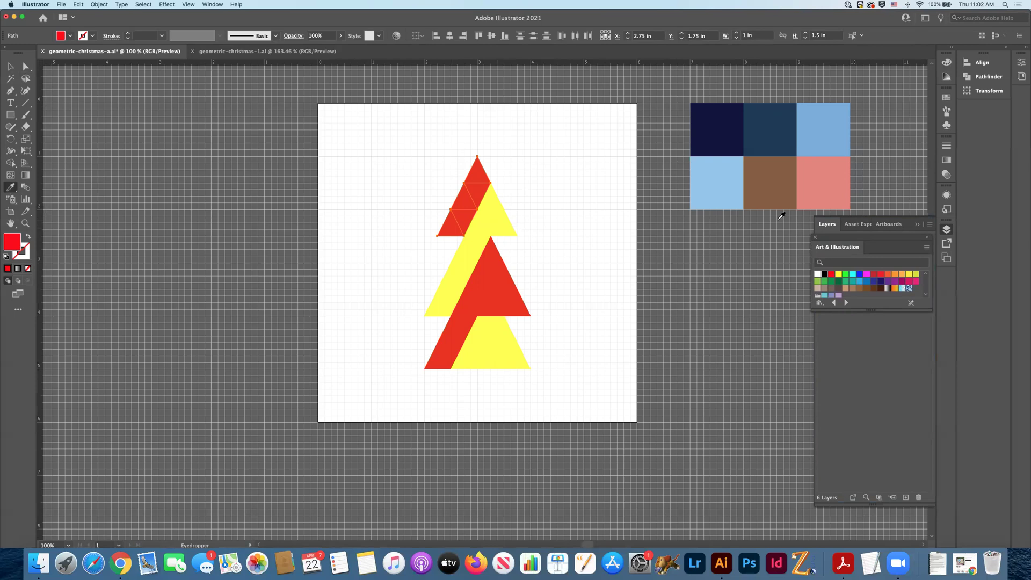
left_click(739, 189)
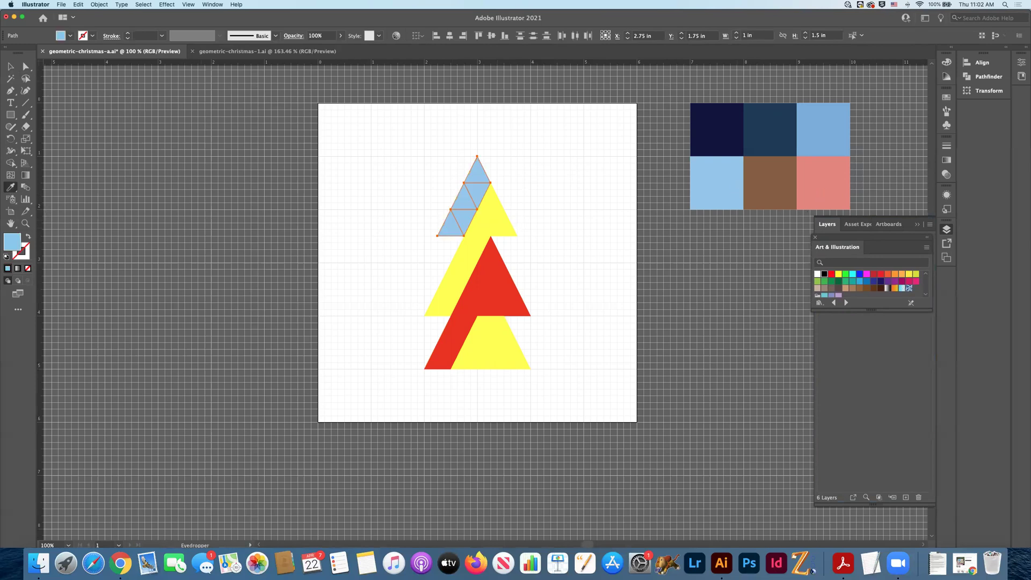
left_click(10, 66)
left_click(324, 188)
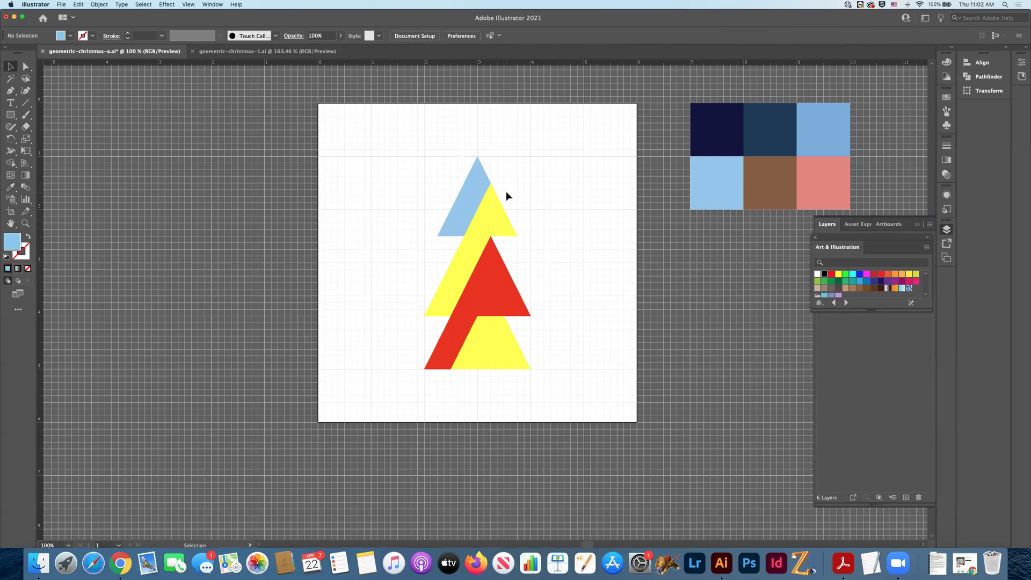
Inspect the separate triangles that make up the light blue top section of the tree.
key("super+equal")
key("super+equal")
key("super+equal")
scroll(473, 218, "up", 3)
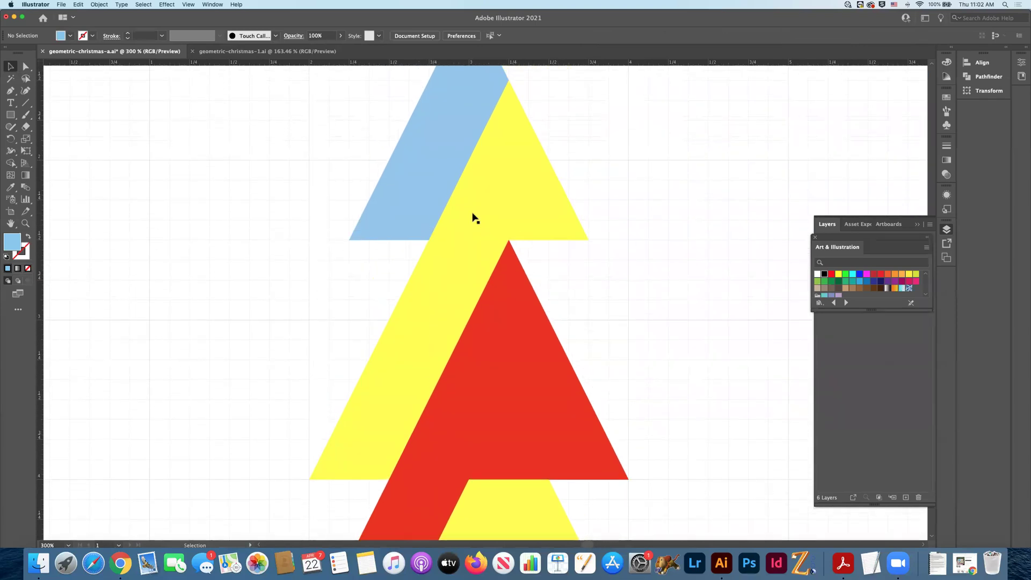
scroll(473, 218, "up", 3)
scroll(457, 178, "right", 2)
left_click(432, 188)
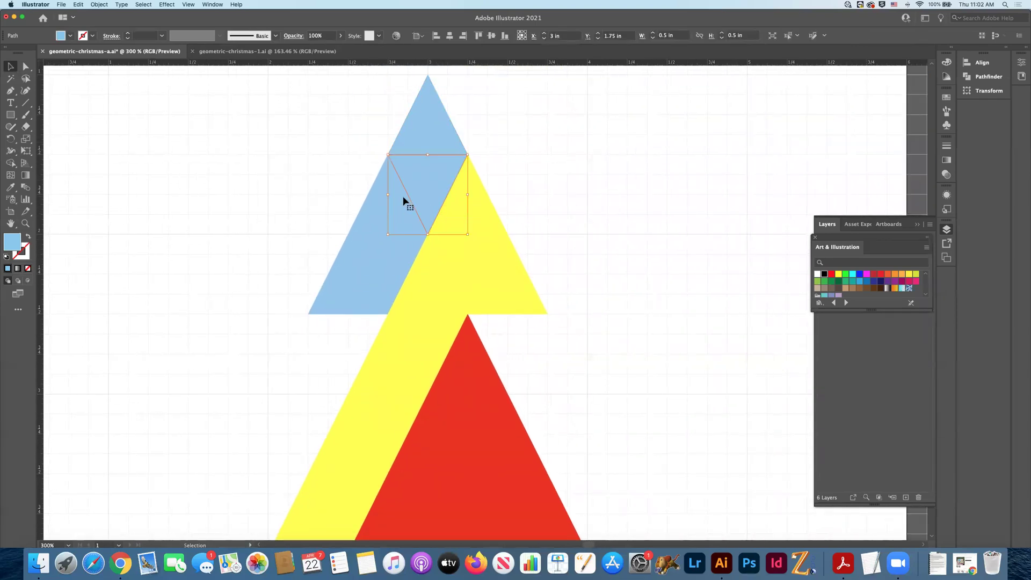
left_click(380, 200)
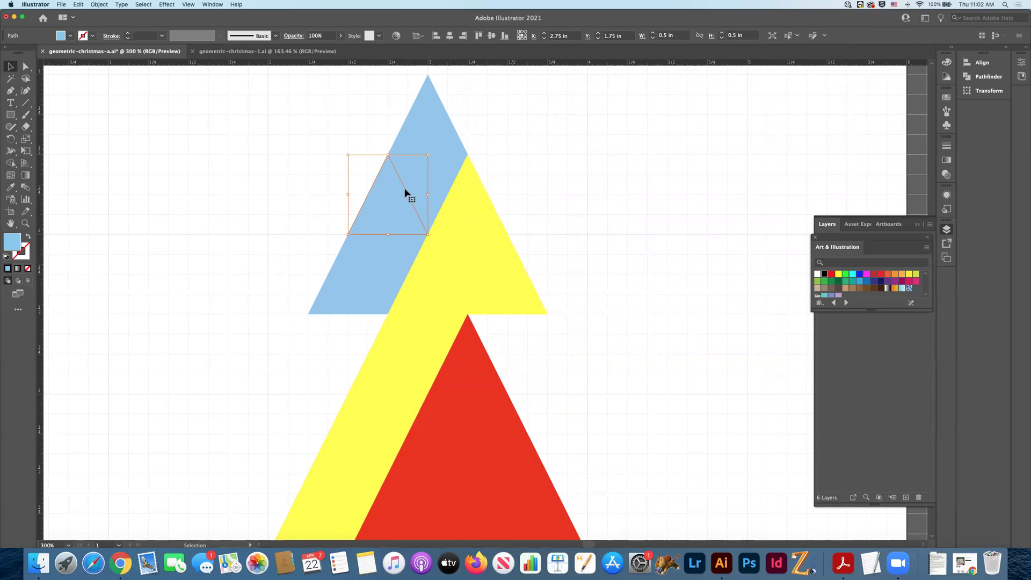
left_click(291, 216)
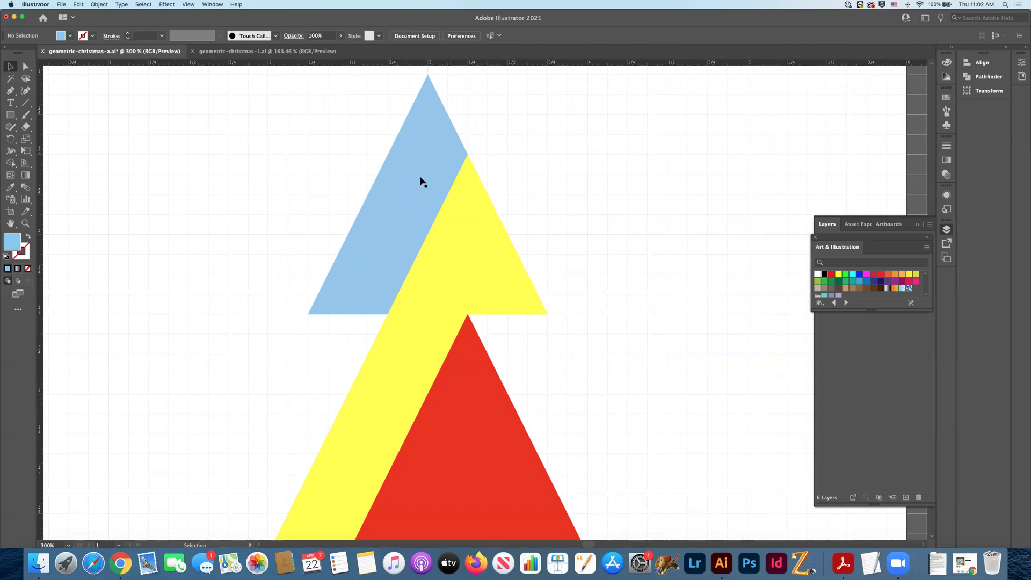
Select all the light blue triangles at the treetop and merge them into one shape with Pathfinder's Unite.
left_click(420, 153)
left_click(424, 172, "shift")
left_click(382, 197, "shift")
left_click(382, 259, "shift")
left_click(334, 291, "shift")
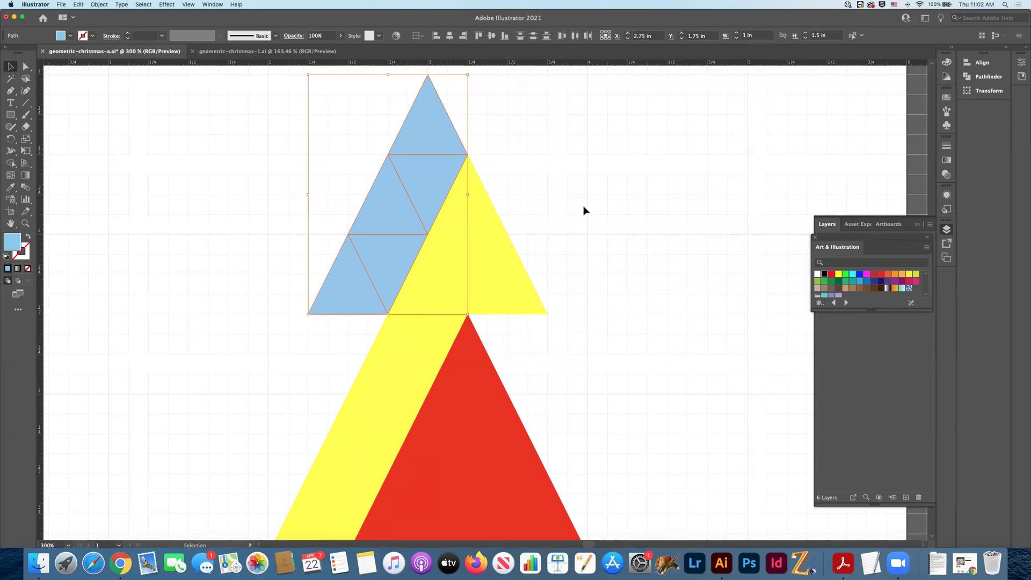
left_click(214, 4)
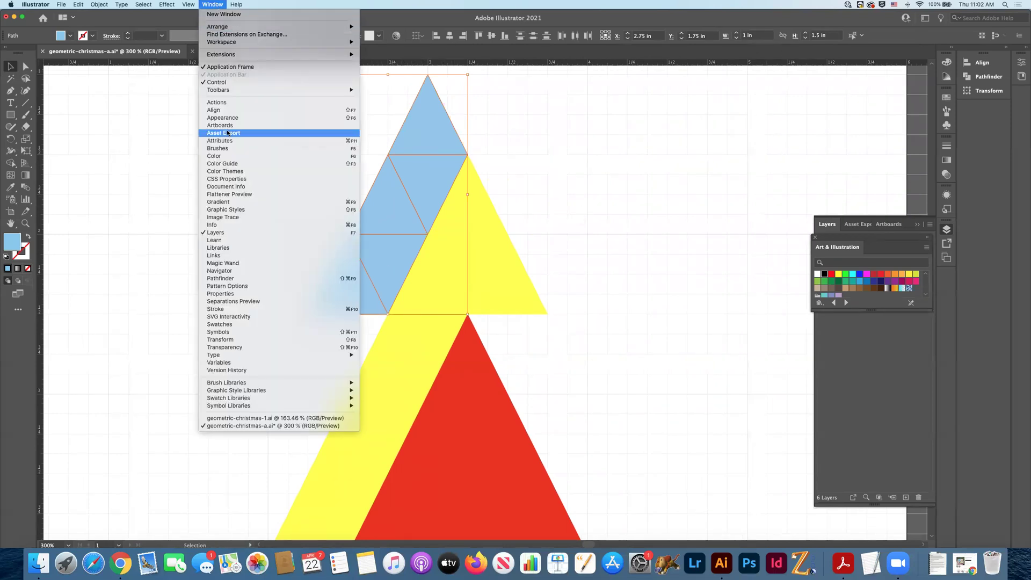
left_click(236, 278)
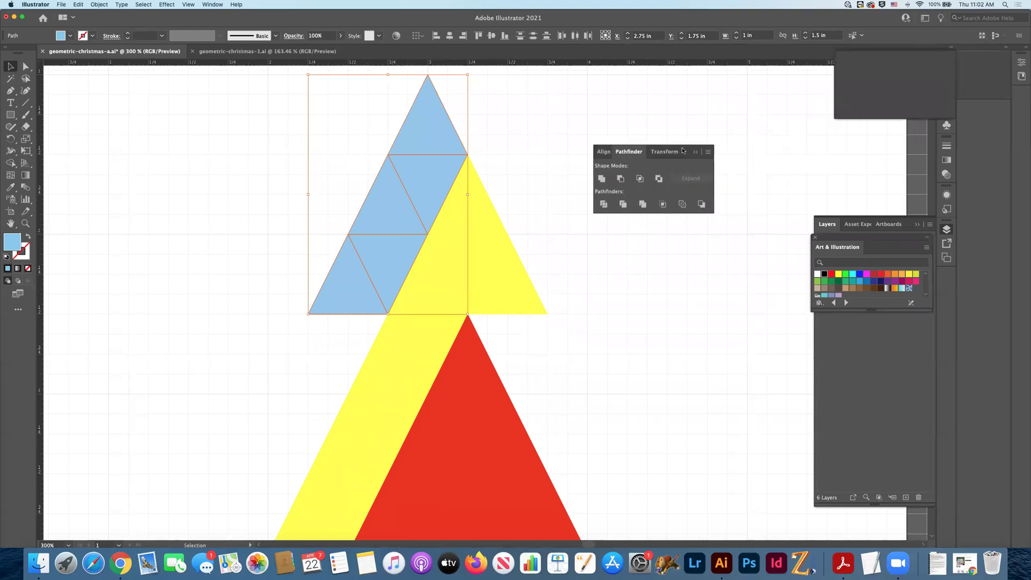
left_click(602, 178)
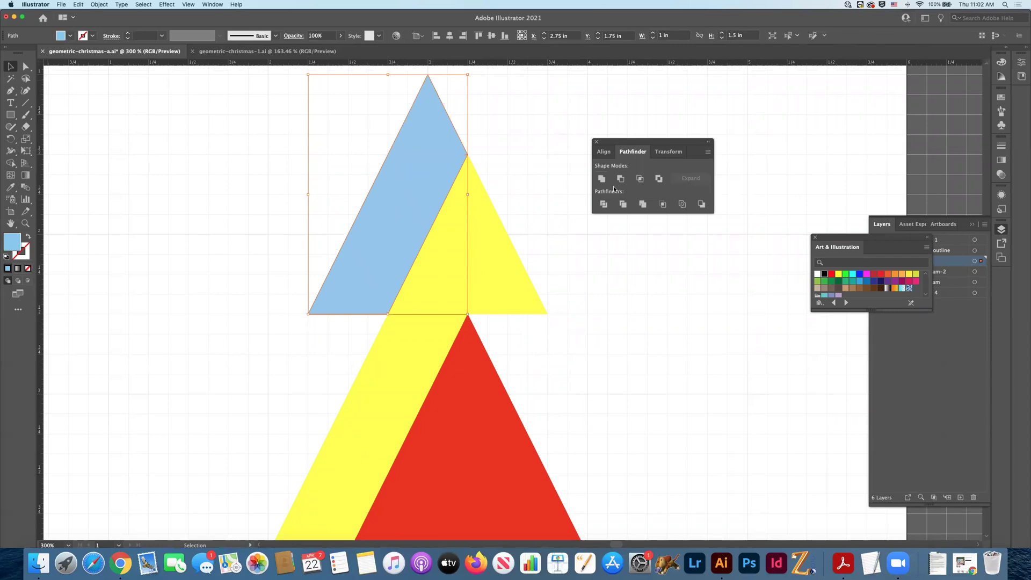
left_click(112, 103)
left_click(424, 183)
Unite the four yellow triangles of the upper tier beside the light blue shape into one large triangle.
left_click(543, 234)
left_click_drag(480, 204, 472, 301)
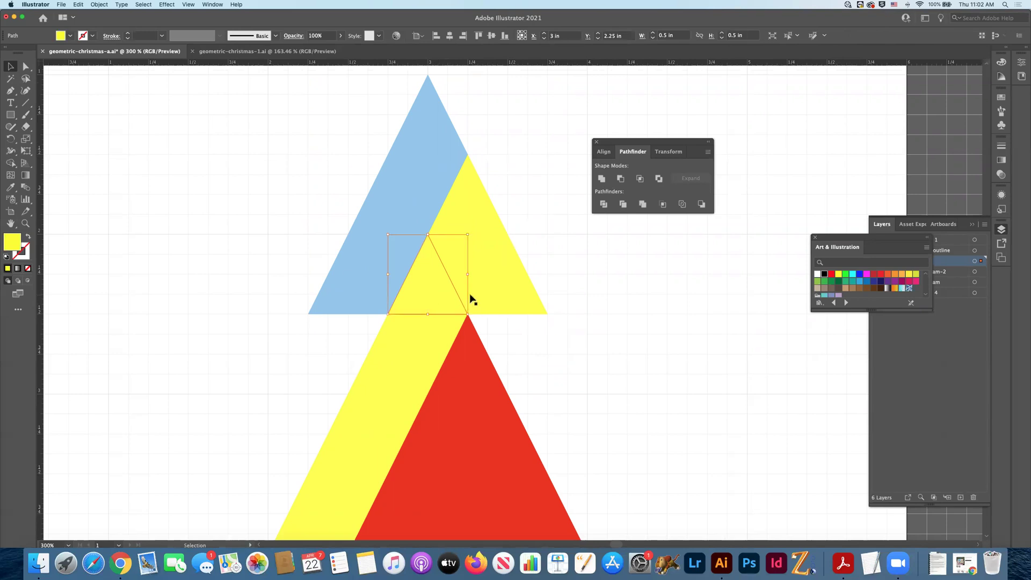
left_click(459, 269, "shift")
left_click(462, 212, "shift")
left_click(525, 301, "shift")
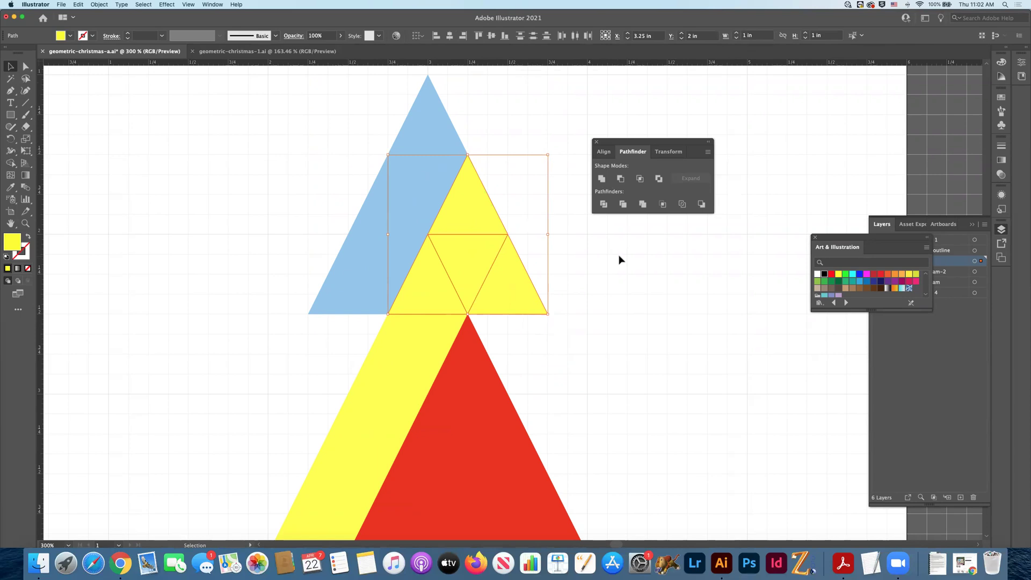
left_click(602, 179)
left_click(647, 299)
Unite the yellow triangles of the diagonal middle band with the large yellow triangle above them.
scroll(650, 300, "down", 2)
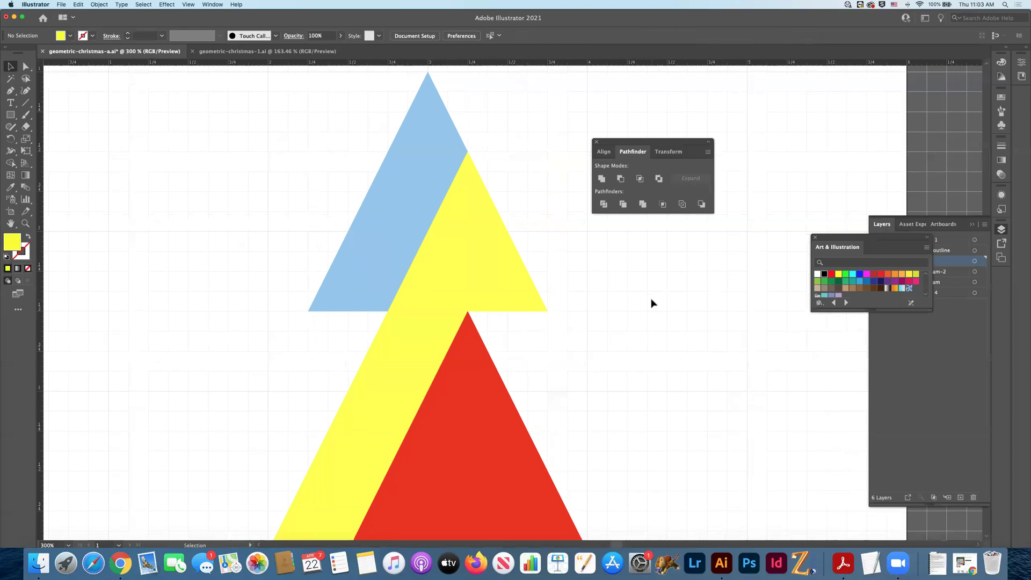
left_click(461, 248)
left_click(437, 296)
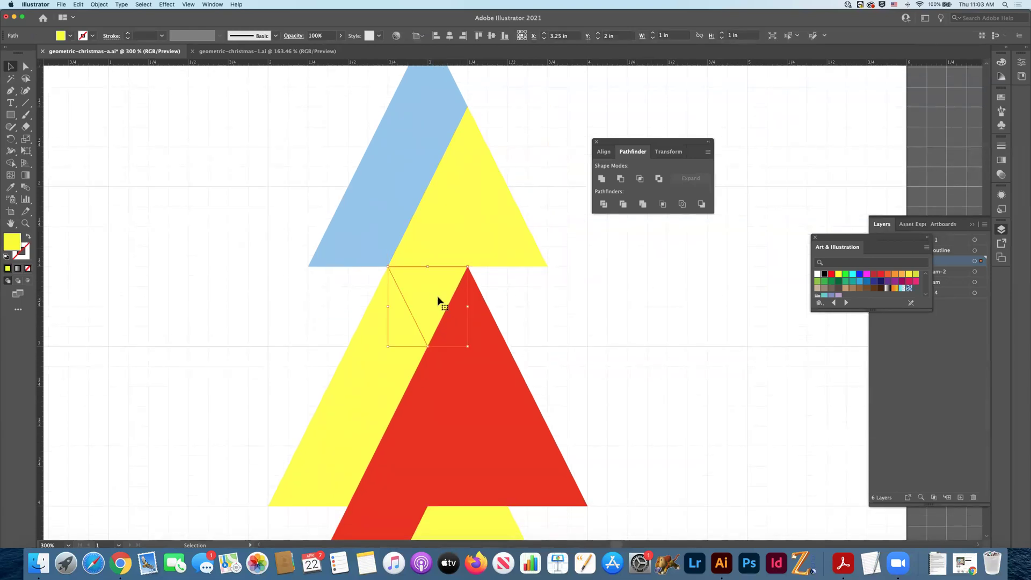
left_click(320, 496)
left_click(352, 442, "shift")
left_click(355, 411, "shift")
left_click(394, 324, "shift")
left_click(440, 285, "shift")
left_click(466, 251, "shift")
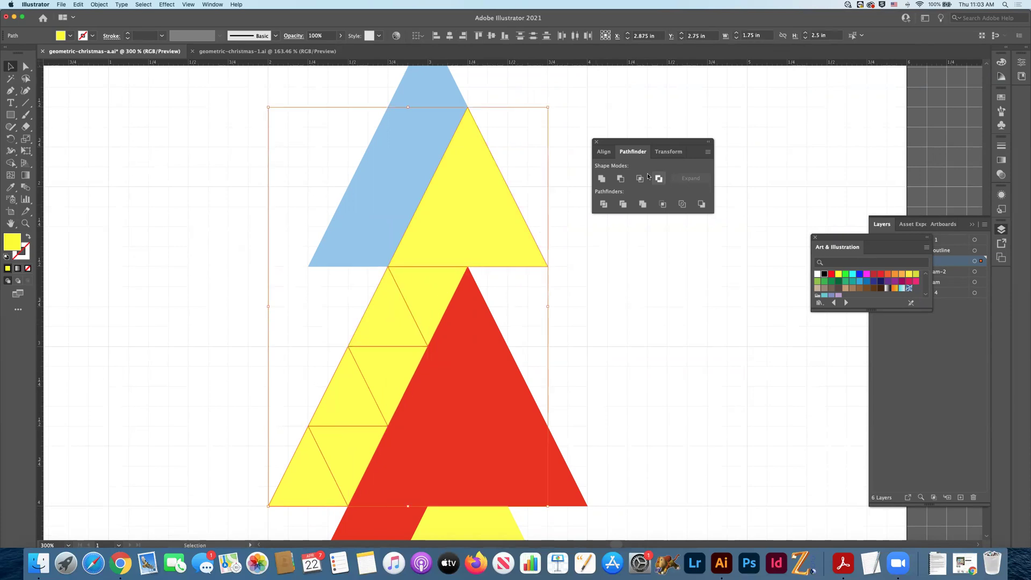
left_click(601, 179)
left_click(587, 252)
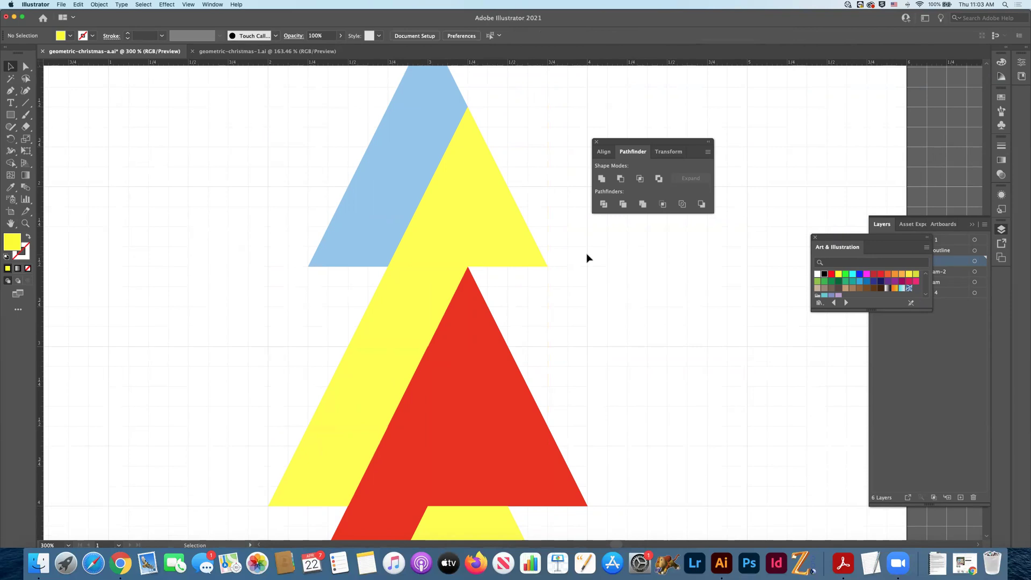
Save geometric-christmas-a.ai.
key("super+minus")
key("super+minus")
key("a")
key("super+s")
key("v")
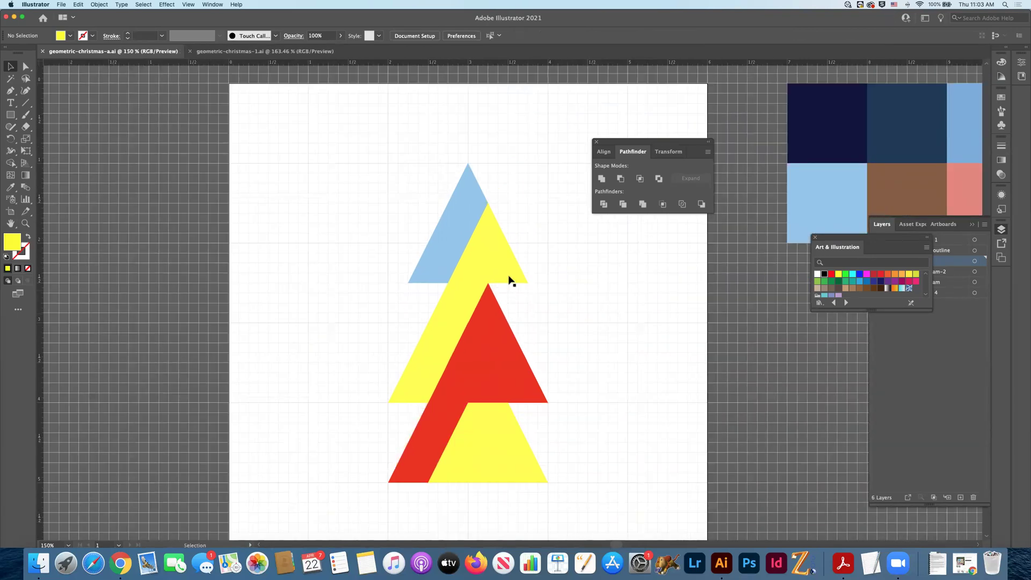
Recolor the merged yellow shape with the palette's brown using the Eyedropper.
left_click(510, 281)
key("i")
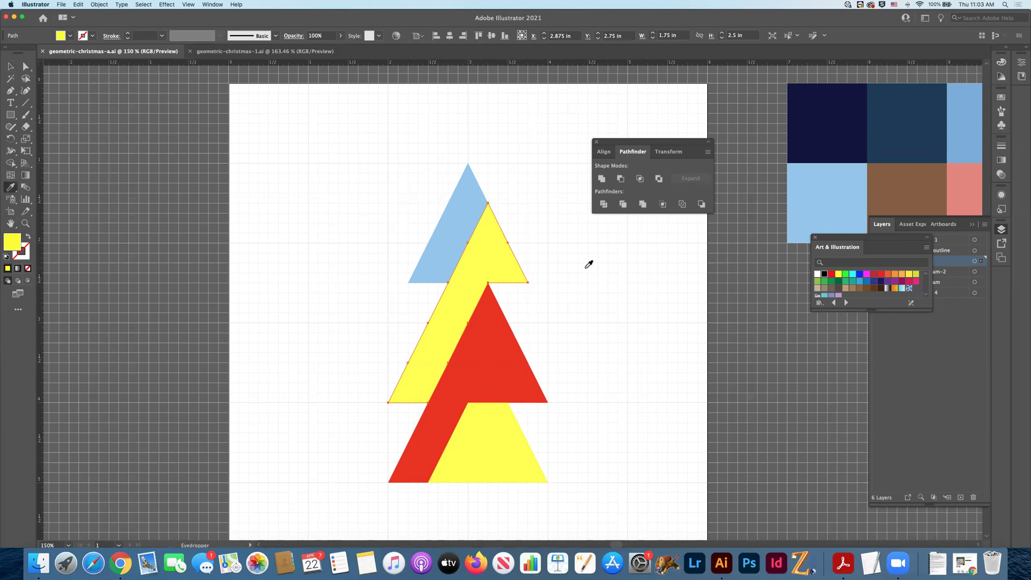
left_click(921, 188)
left_click(10, 68)
left_click(344, 240)
Select the red triangles of the third tier and its diagonal band and unite them into one shape.
scroll(577, 294, "down", 1)
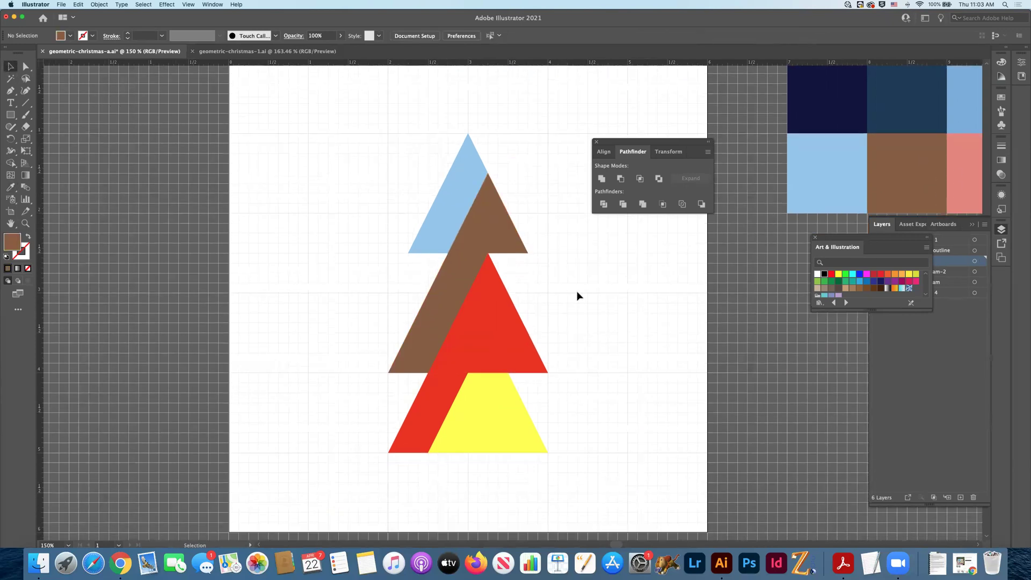
left_click(505, 304)
left_click(492, 317)
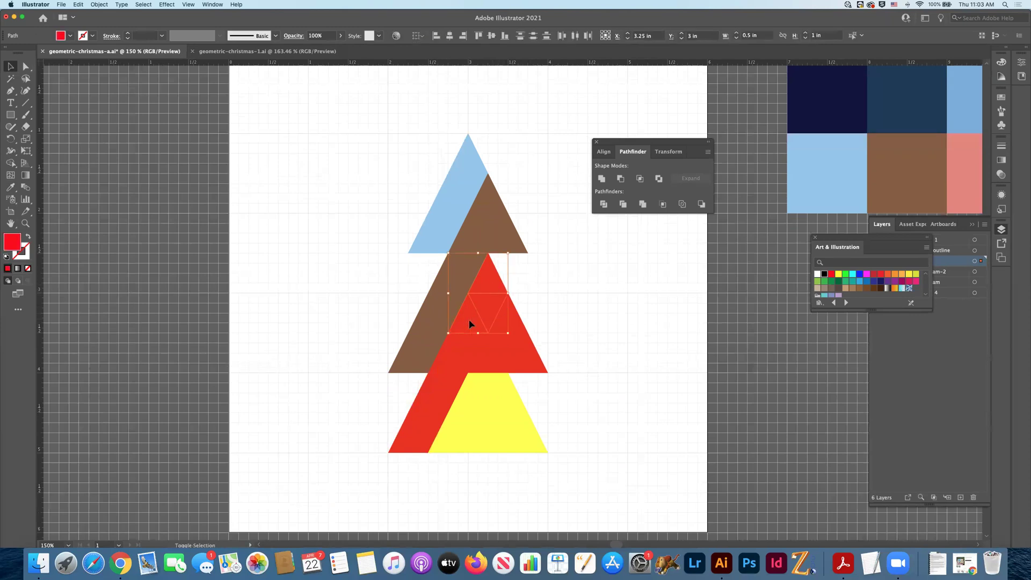
left_click(517, 328, "shift")
left_click(518, 354, "shift")
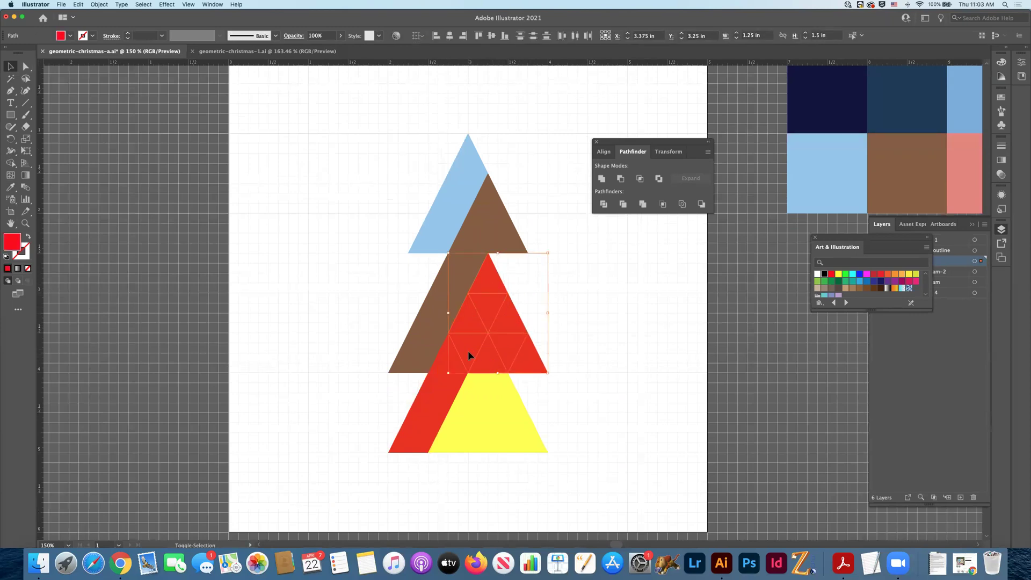
left_click(439, 370, "shift")
left_click(438, 390, "shift")
left_click(423, 402, "shift")
left_click(427, 426, "shift")
left_click(408, 437, "shift")
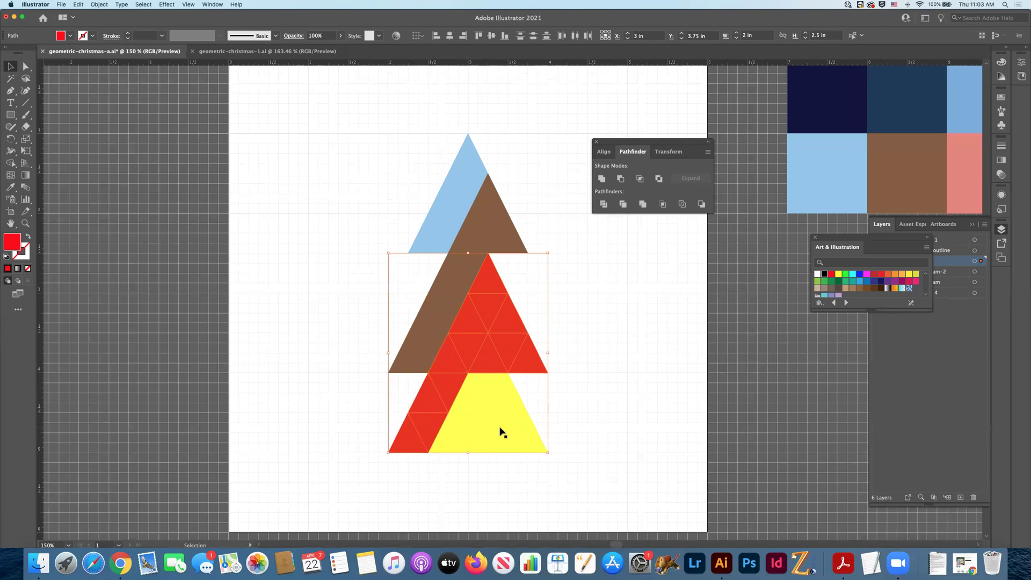
left_click(601, 178)
left_click(669, 263)
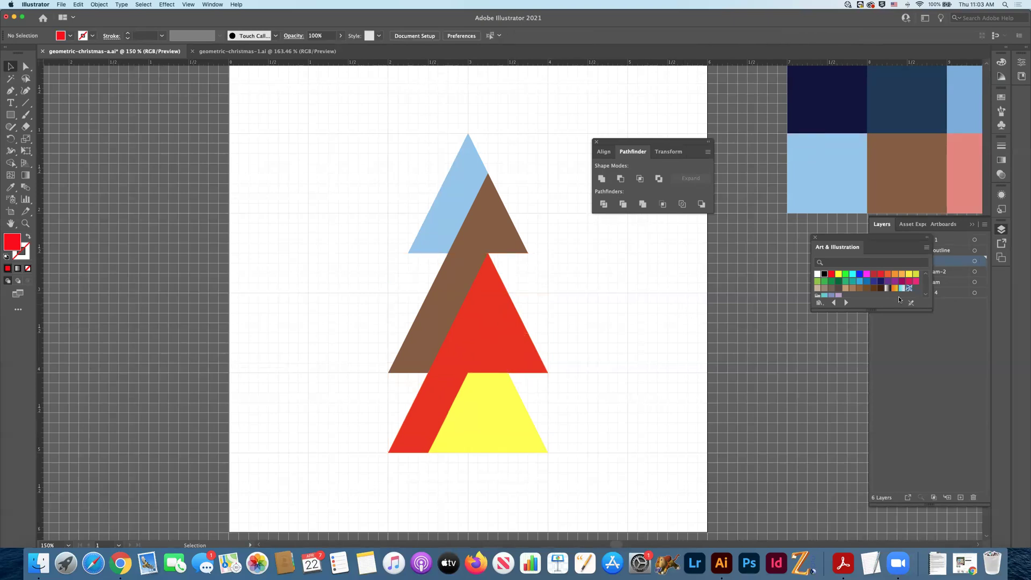
Unite the leftover red triangle with the rest of the red shape.
left_click(492, 311)
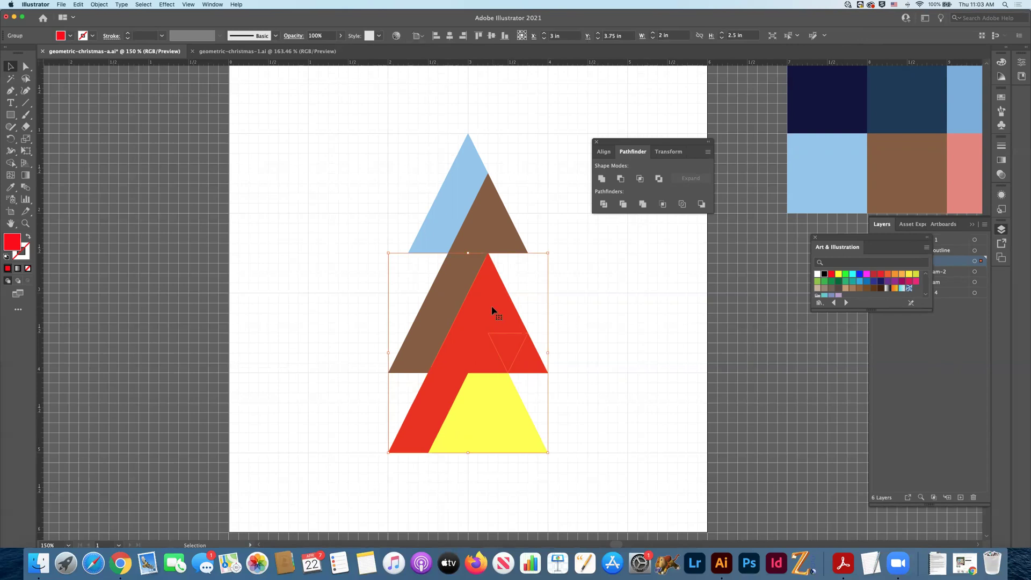
left_click(573, 353)
left_click(502, 324)
left_click(602, 178)
left_click(612, 242)
Recolor the merged red shape with the palette's medium blue using the Eyedropper.
left_click(505, 331)
key("i")
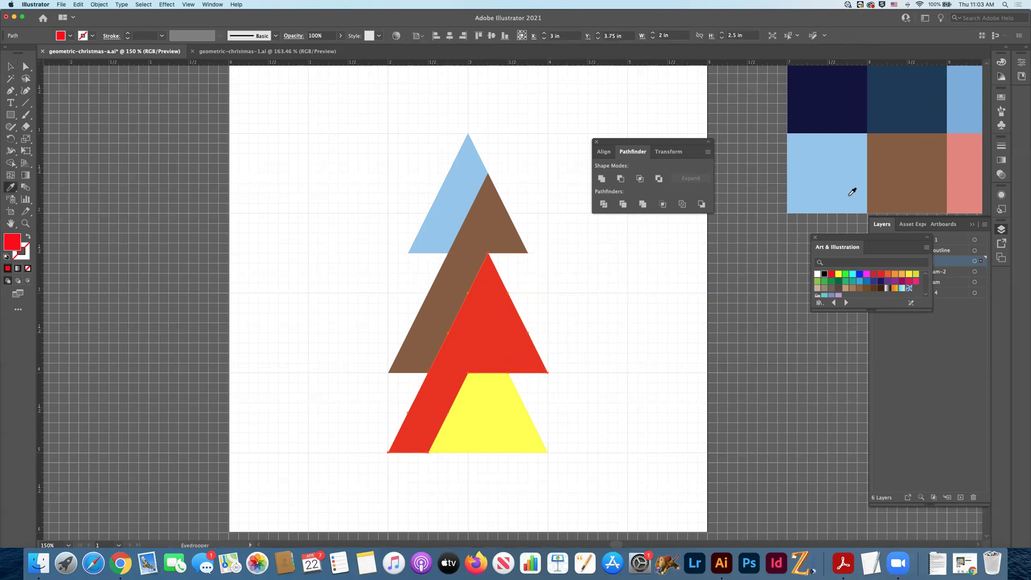
left_click(972, 105)
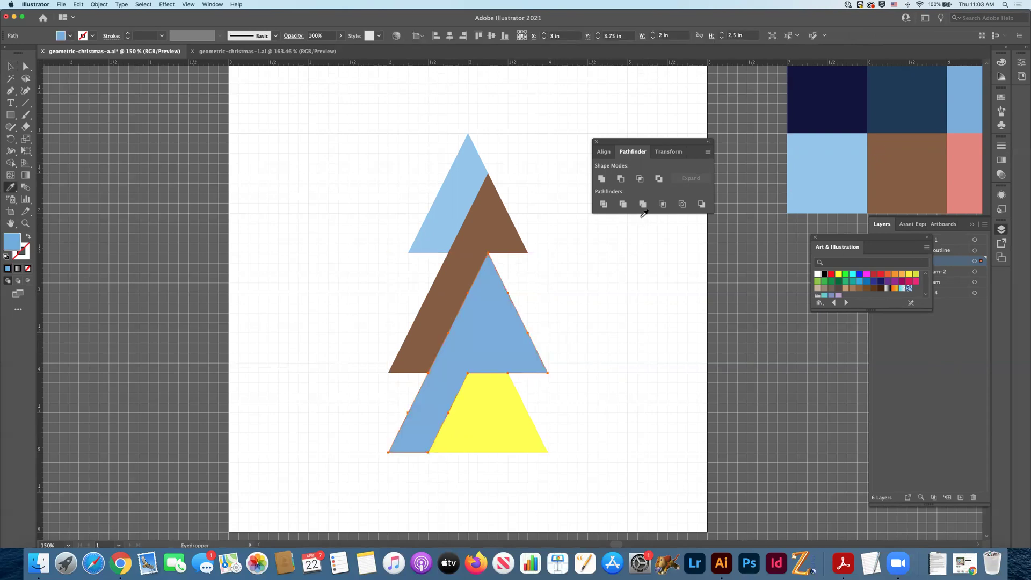
left_click(9, 67)
left_click(240, 122)
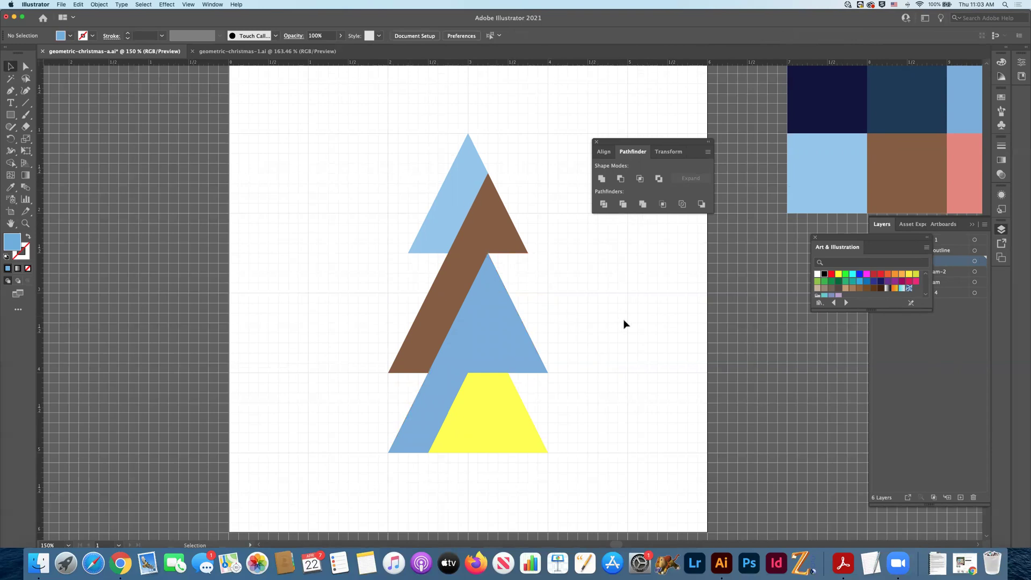
Check the geometric-christmas-1.ai preview in Finder, and recolor the third-tier shape with the palette's dark slate blue using the Eyedropper.
key("super+Tab")
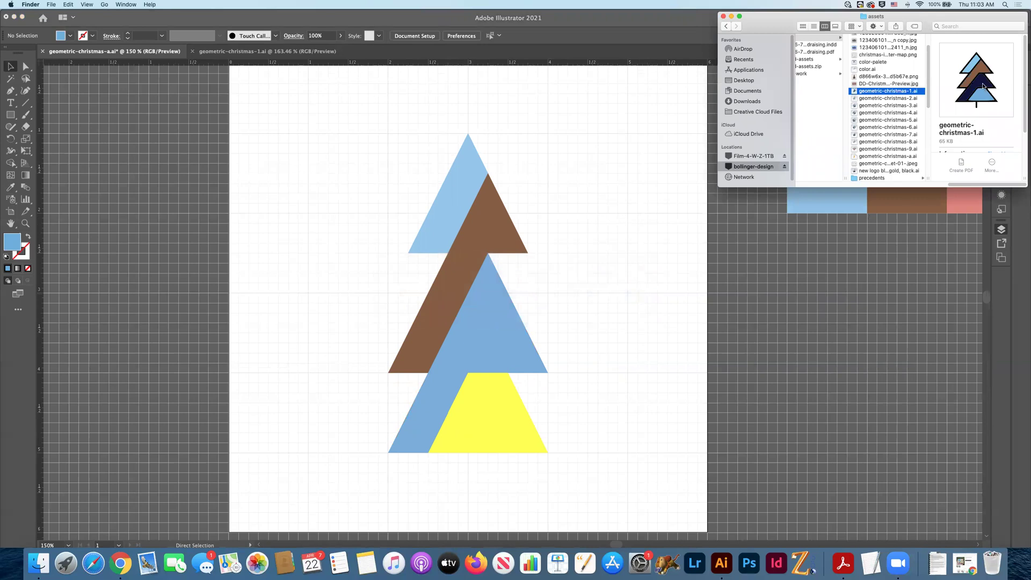
key("super+Tab")
left_click(494, 340)
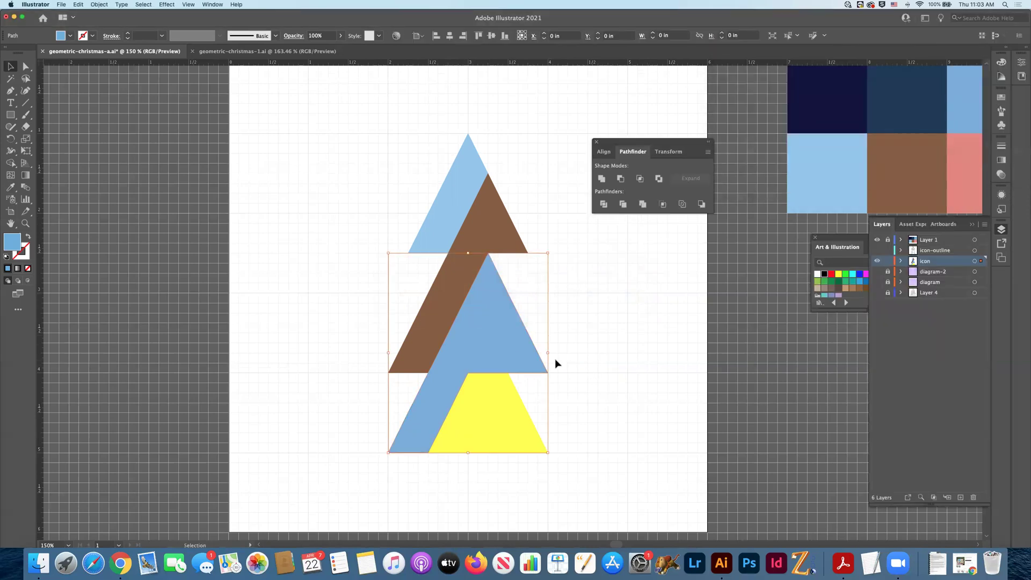
key("i")
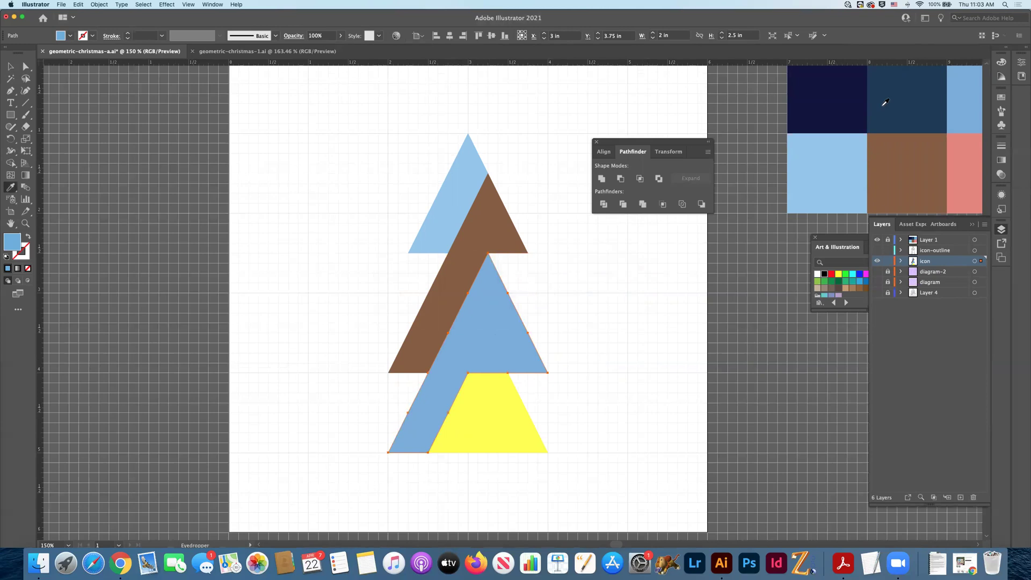
left_click(883, 102)
key("v")
left_click(363, 355)
Select the yellow triangles at the tree's base and unite them into one shape.
left_click_drag(584, 481, 469, 395)
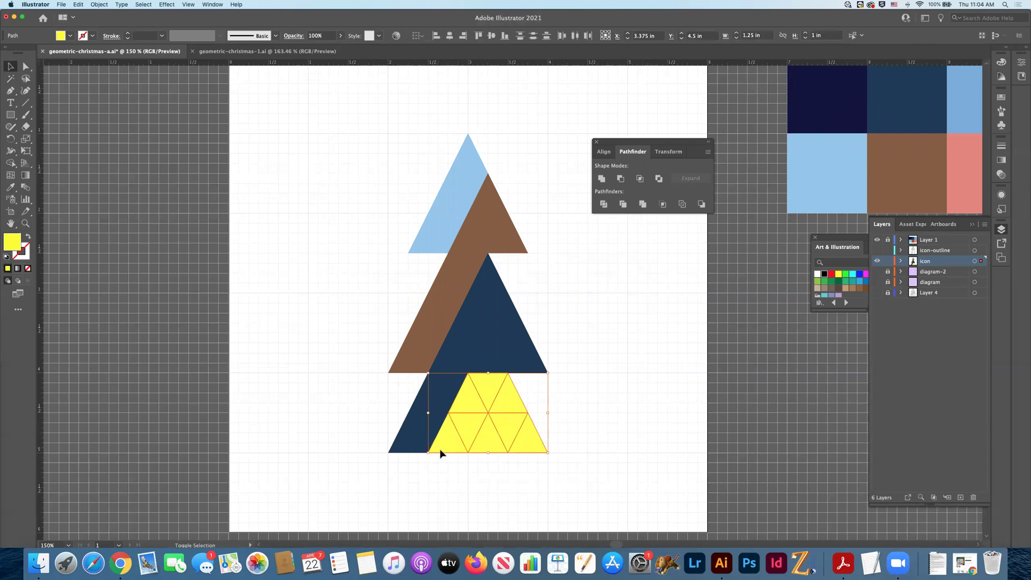
left_click(602, 178)
left_click(617, 301)
Recolor the merged yellow base shape with the palette's medium blue using the Eyedropper.
left_click(501, 411)
key("i")
left_click(963, 113)
key("v")
left_click(161, 88)
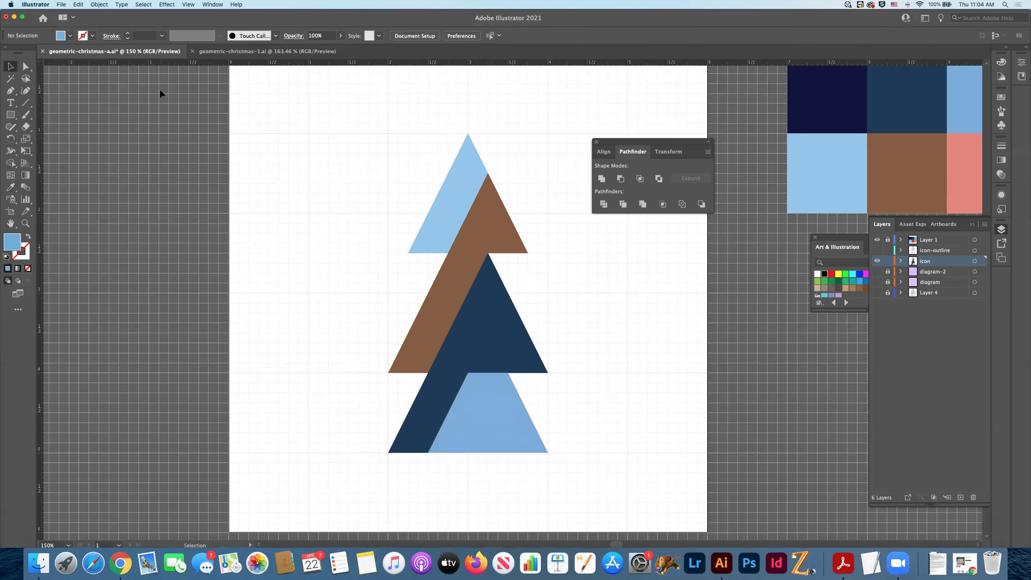
Show the icon-outline layer over the recolored tree.
key("super+minus")
key("super+minus")
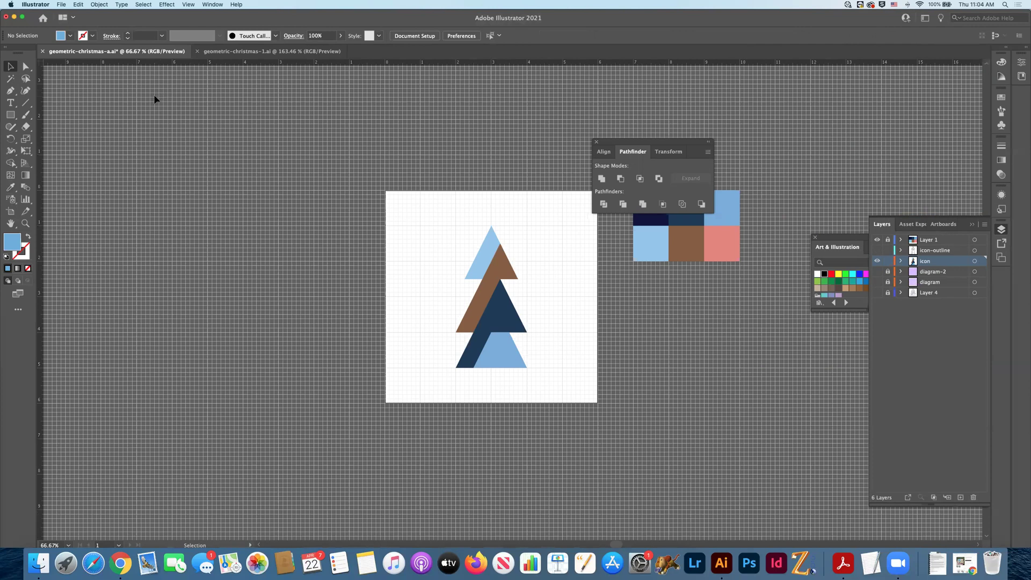
scroll(156, 98, "right", 2)
key("super+1")
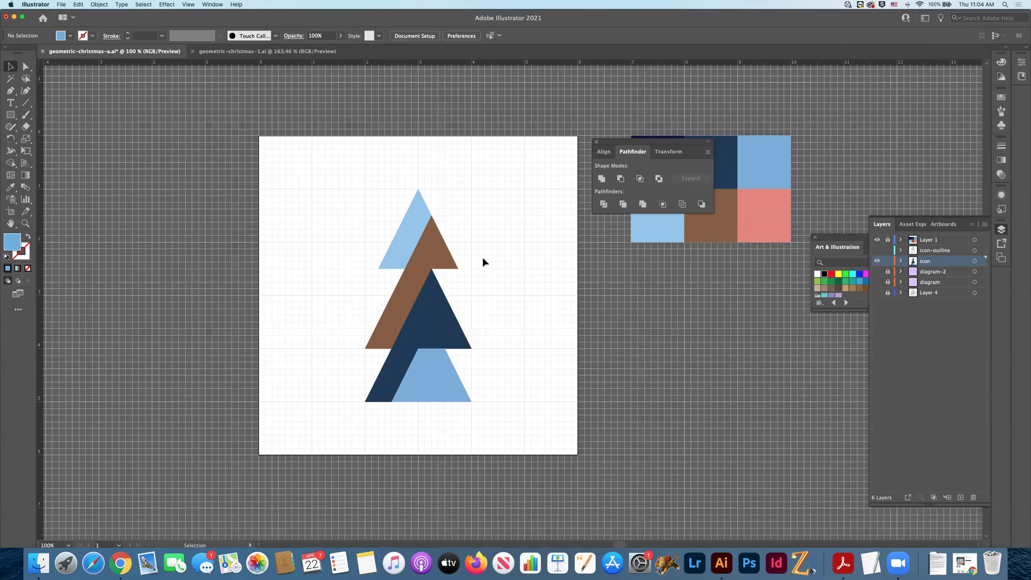
left_click(877, 250)
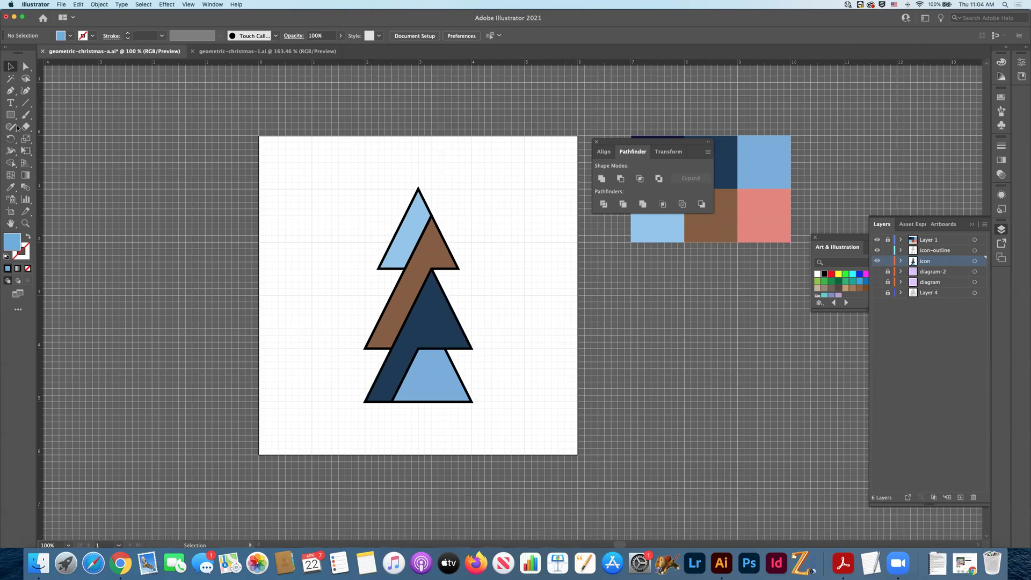
Draw a vertical trunk line centred below the tree with the Pen tool and extend its upper end to the base, about 0.625 in long.
left_click(10, 91)
key("super+equal")
scroll(352, 327, "down", 4)
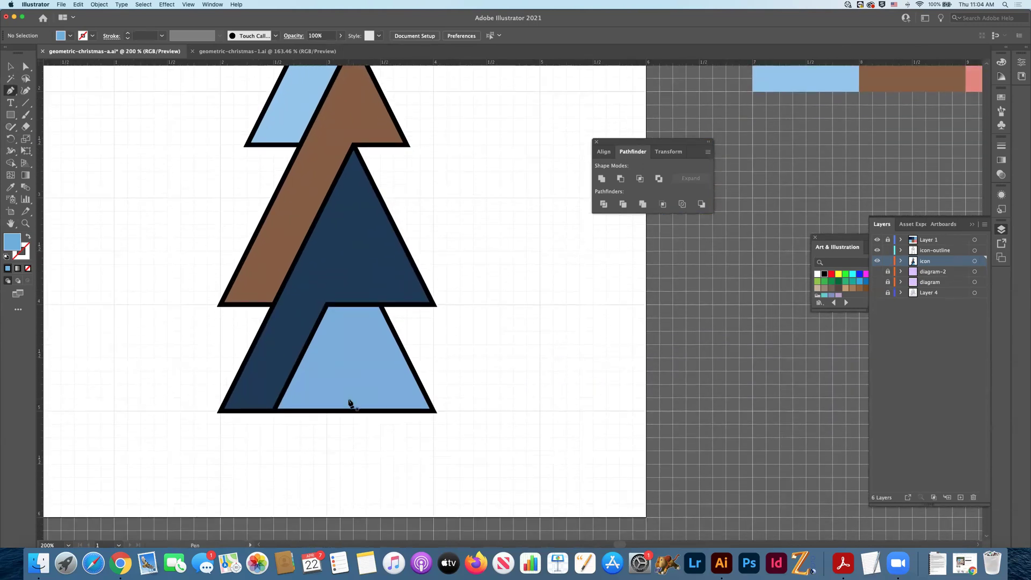
left_click(327, 477)
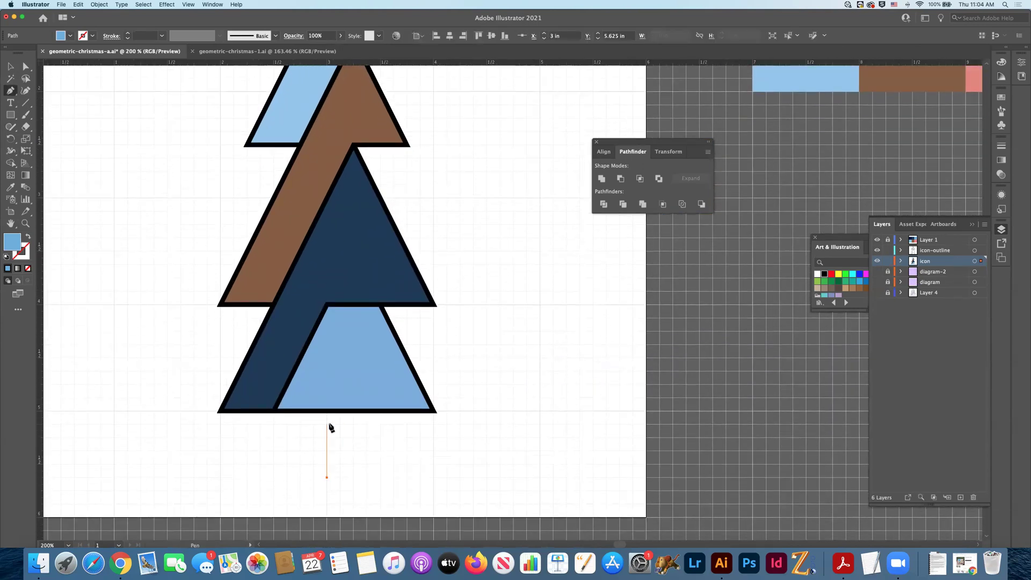
left_click(326, 425)
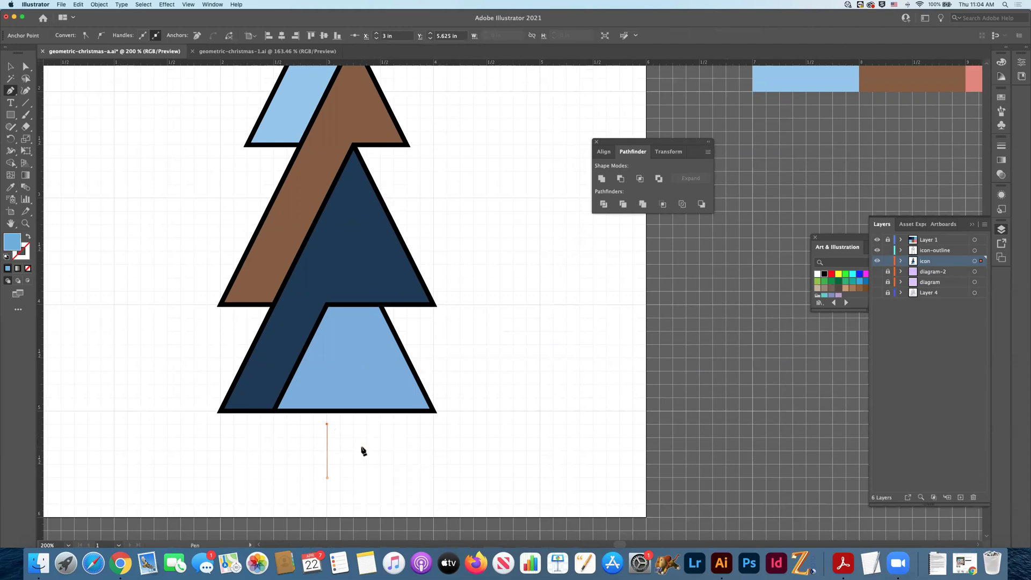
left_click(26, 66)
left_click_drag(327, 425, 327, 411)
left_click(10, 68)
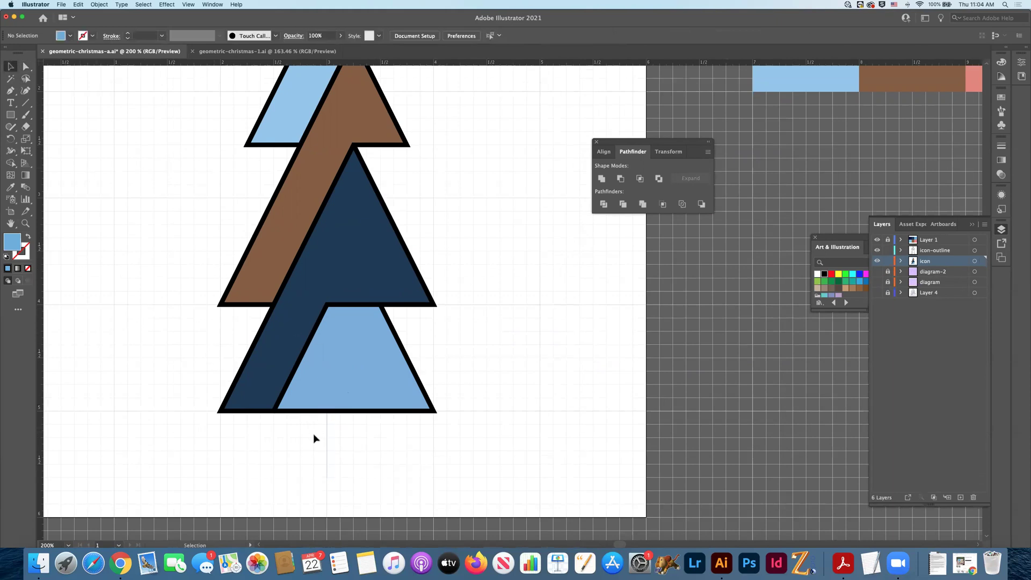
Give the trunk line a black fill and a 5 pt black stroke.
left_click(327, 416)
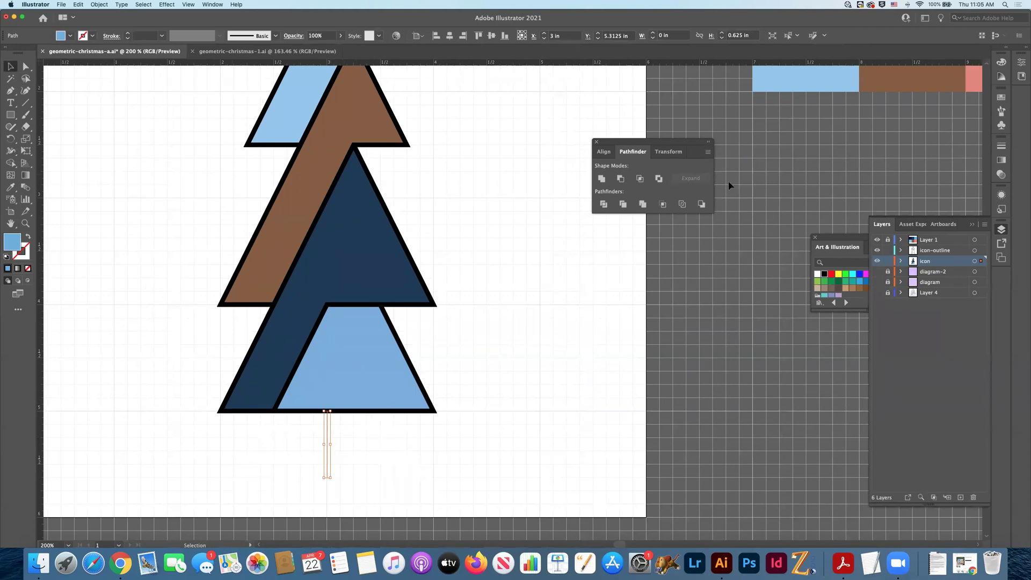
left_click(825, 274)
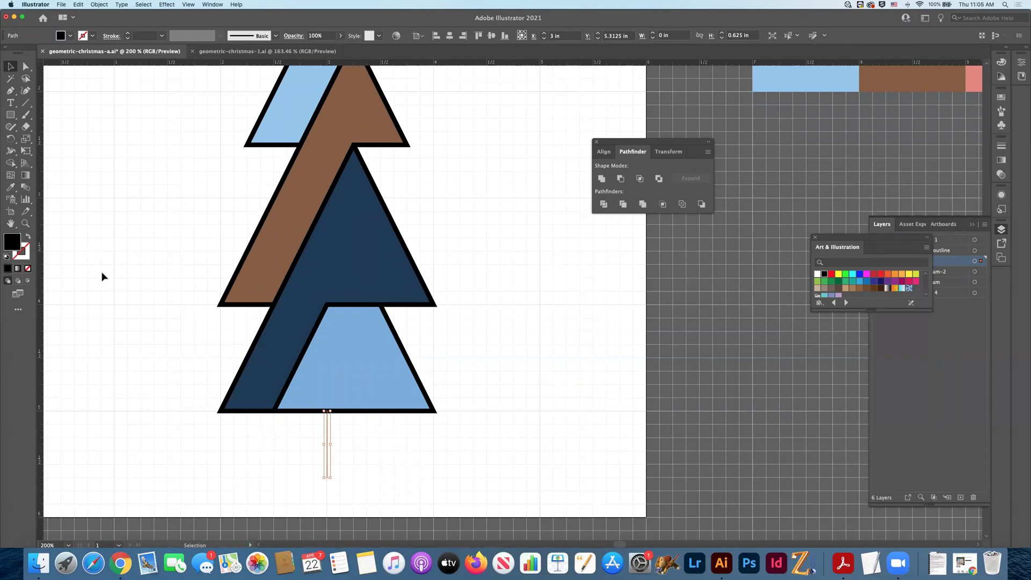
left_click(140, 382)
left_click(327, 455)
left_click(162, 36)
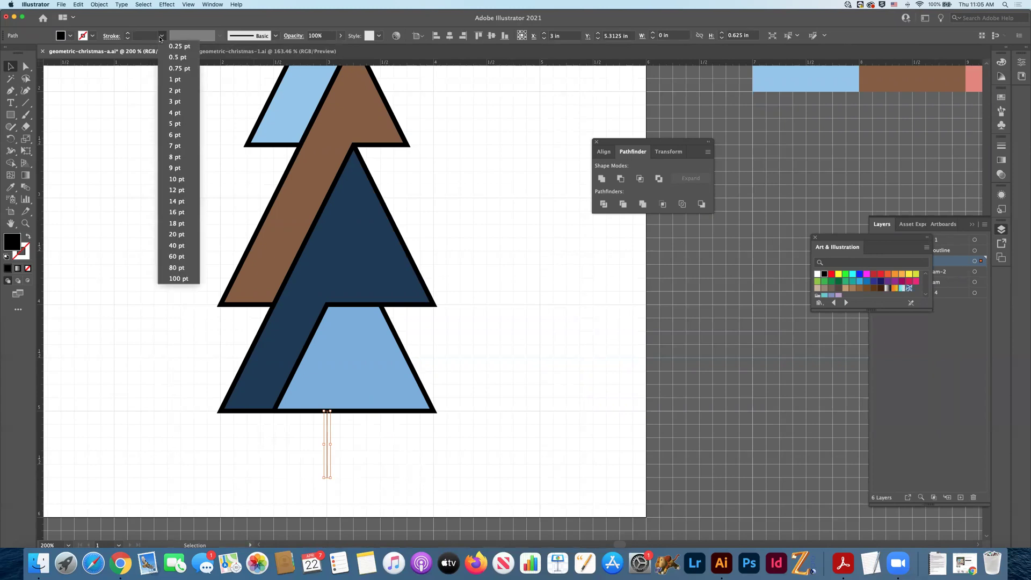
left_click(185, 102)
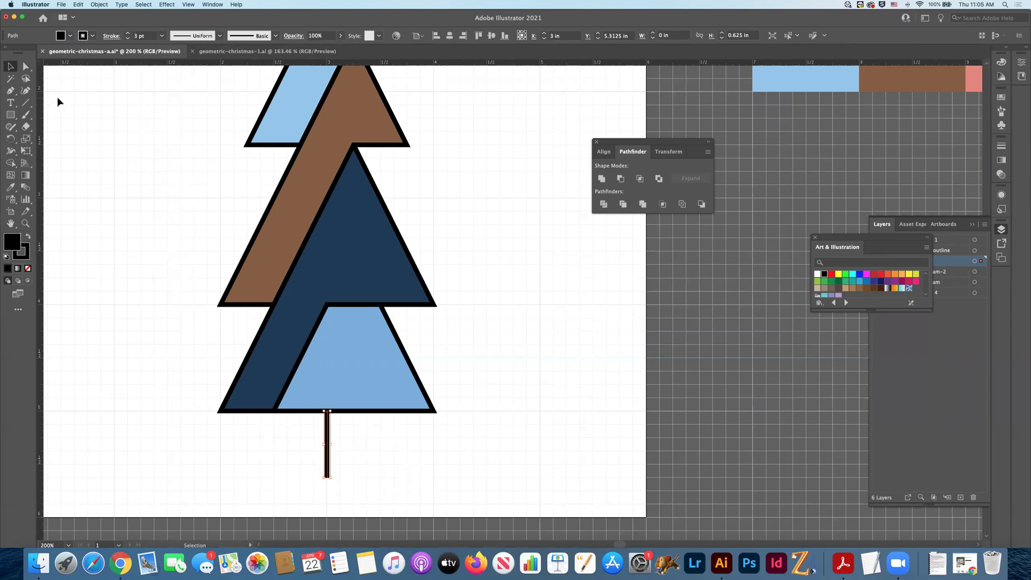
left_click(162, 36)
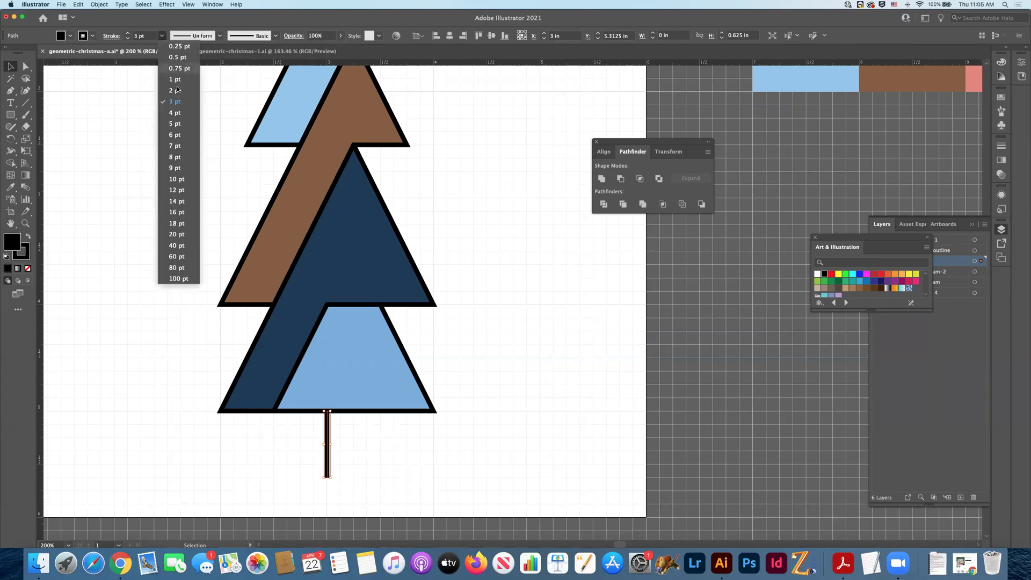
left_click(178, 124)
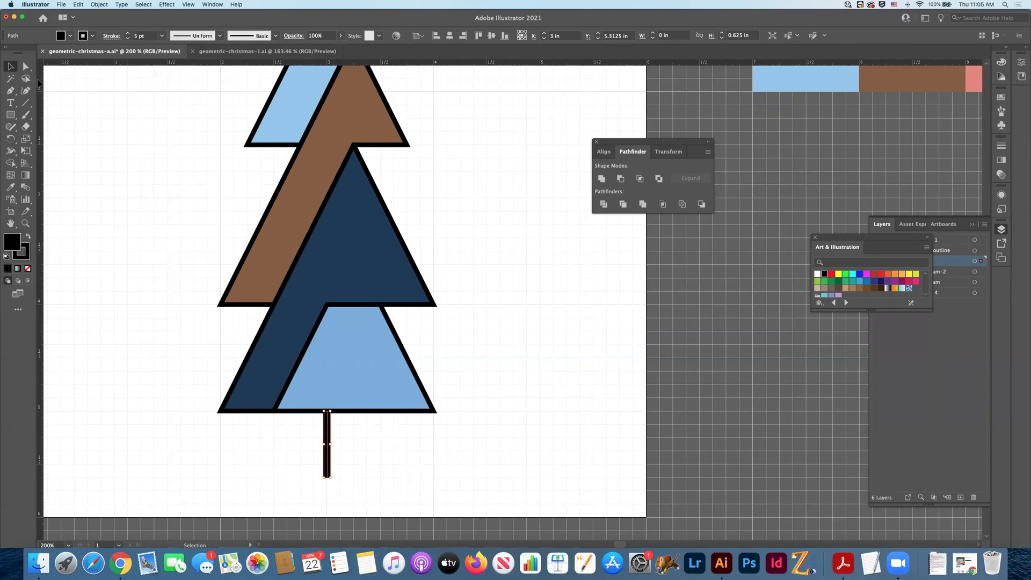
left_click(136, 85)
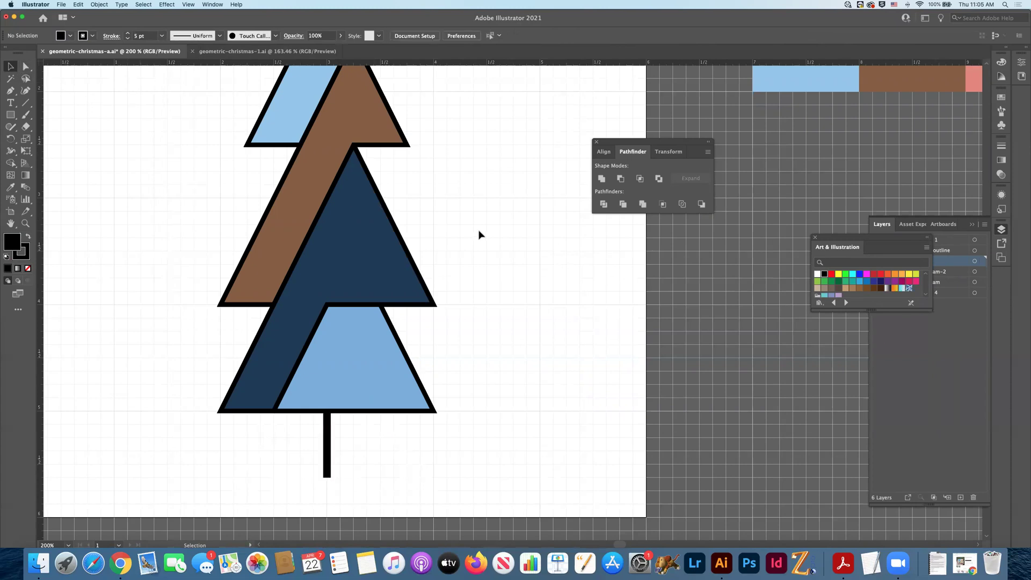
Save the finished tree document geometric-christmas-a.ai.
key("super+minus")
key("super+minus")
key("super+minus")
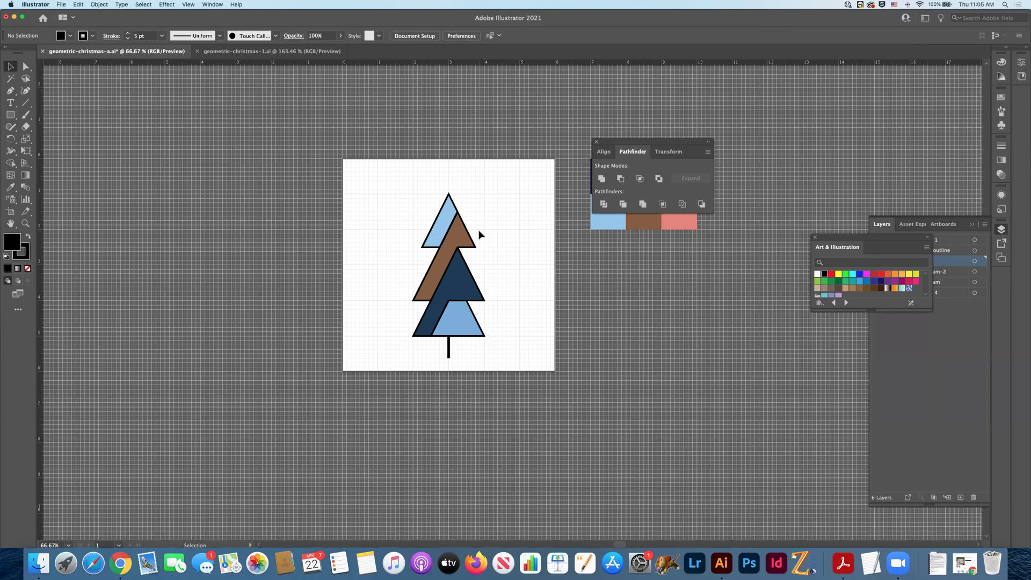
key("super+s")
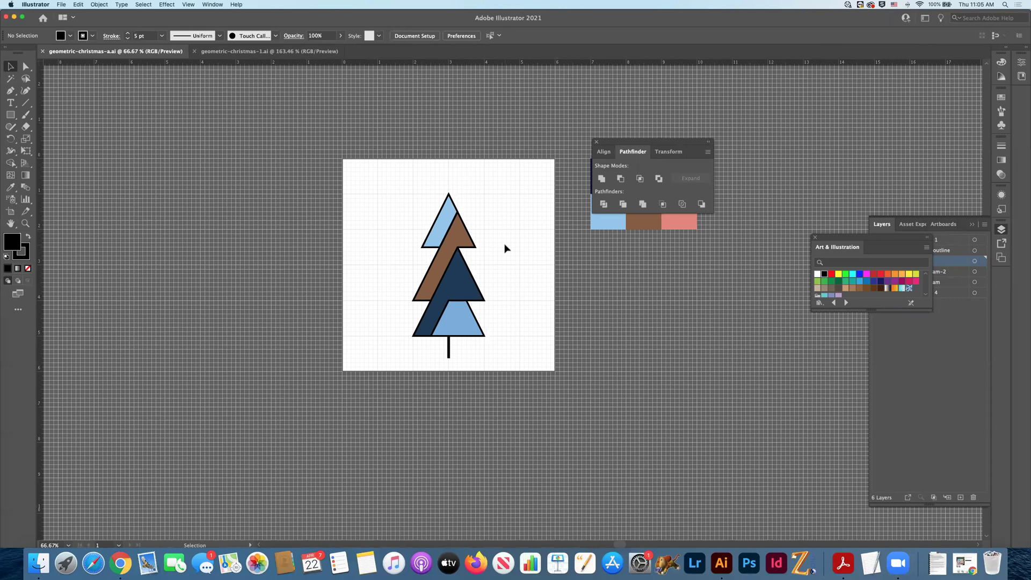
Switch to Finder and preview the example icons geometric-christmas-2.ai through geometric-christmas-5.ai, then return to Illustrator.
key("super+Tab")
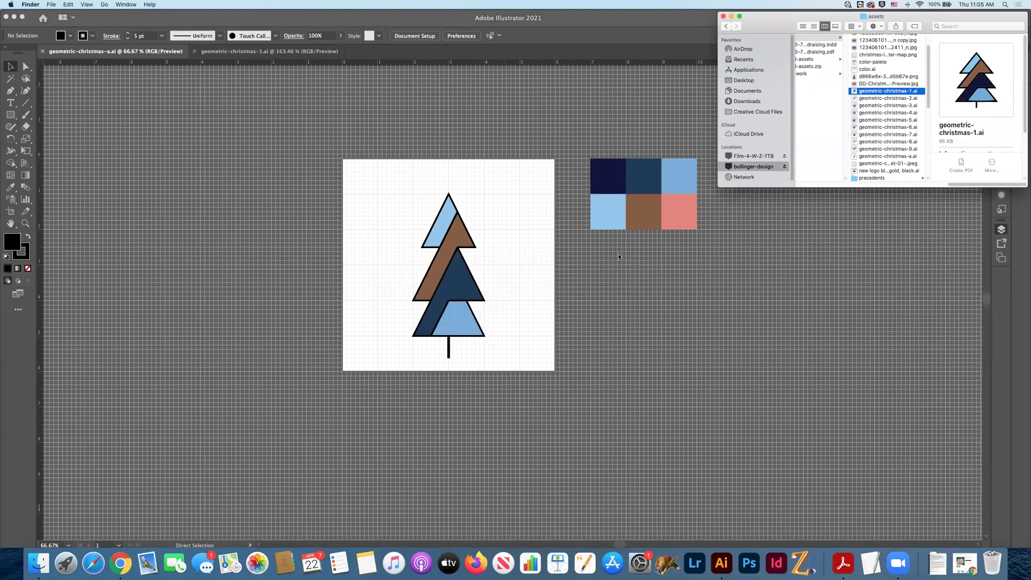
left_click(895, 100)
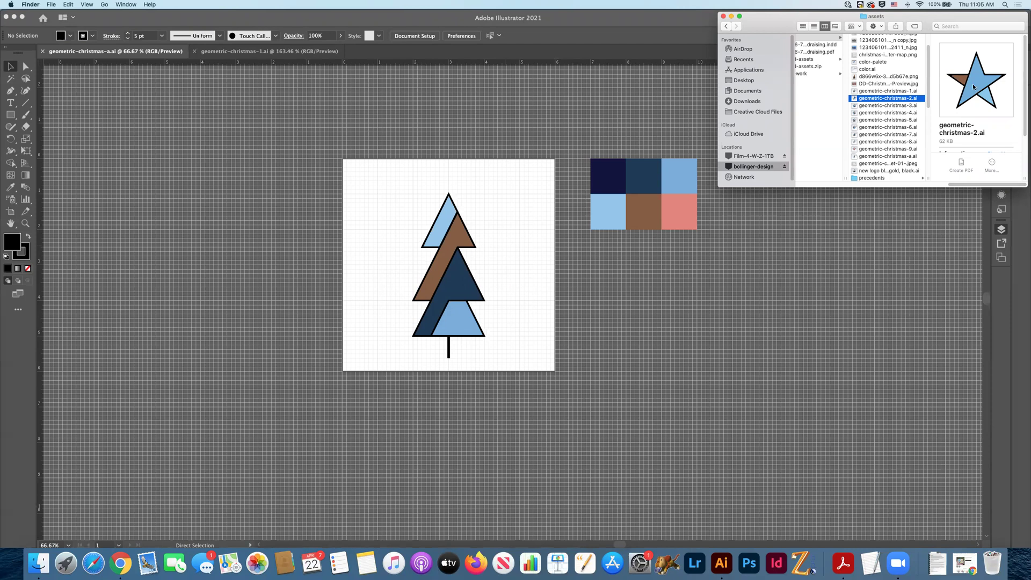
key("Down")
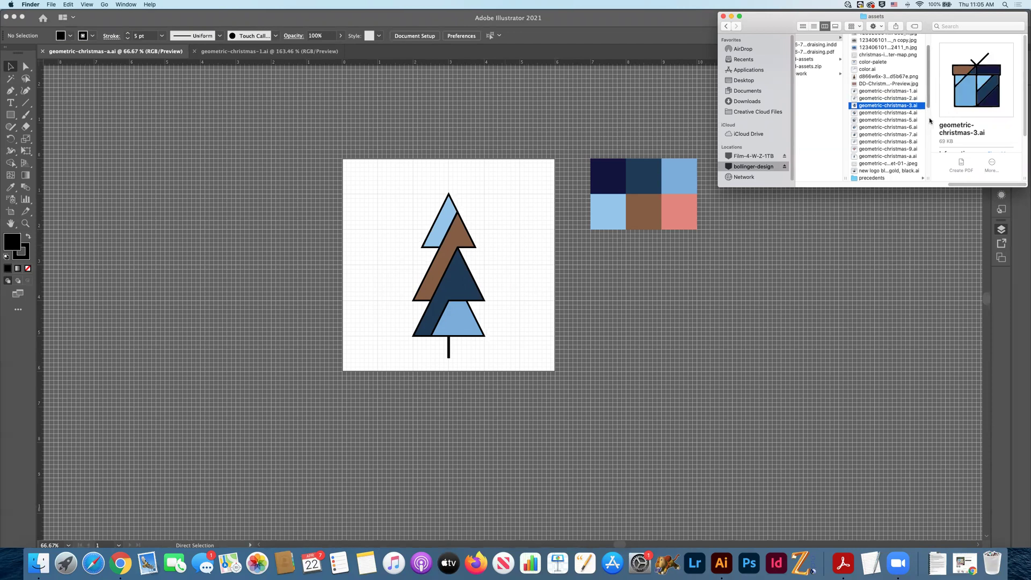
left_click(895, 114)
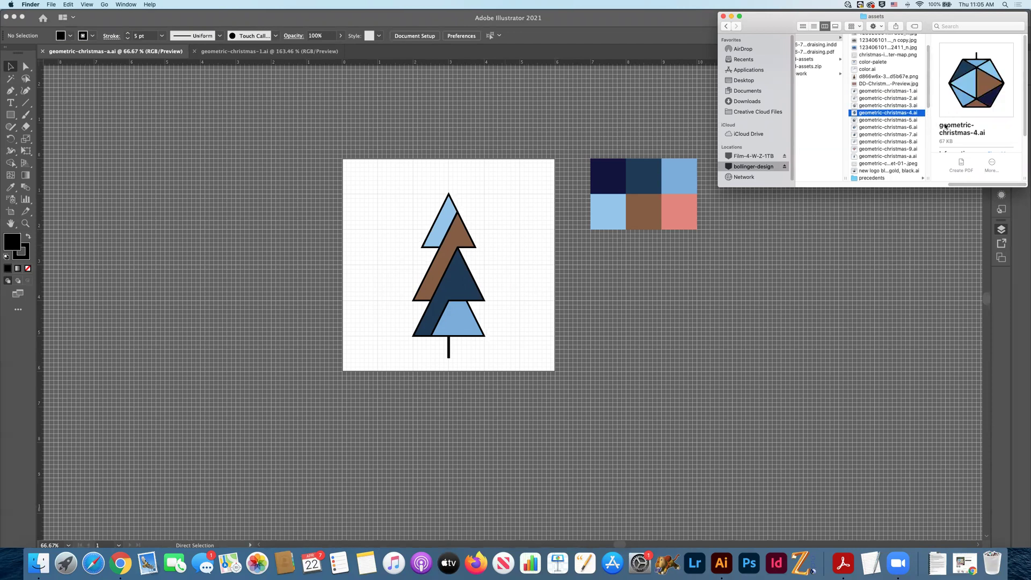
left_click(905, 121)
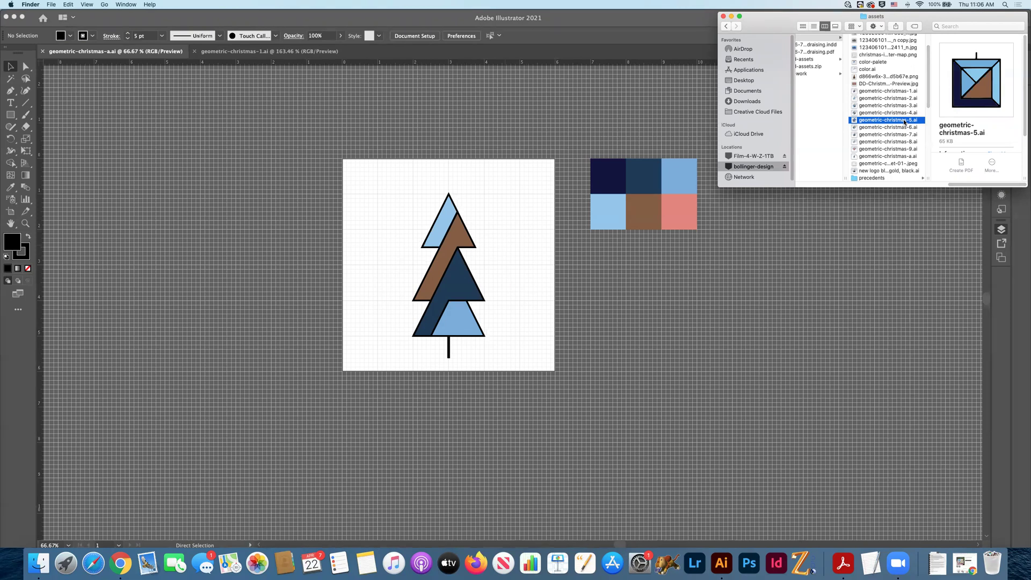
left_click(603, 148)
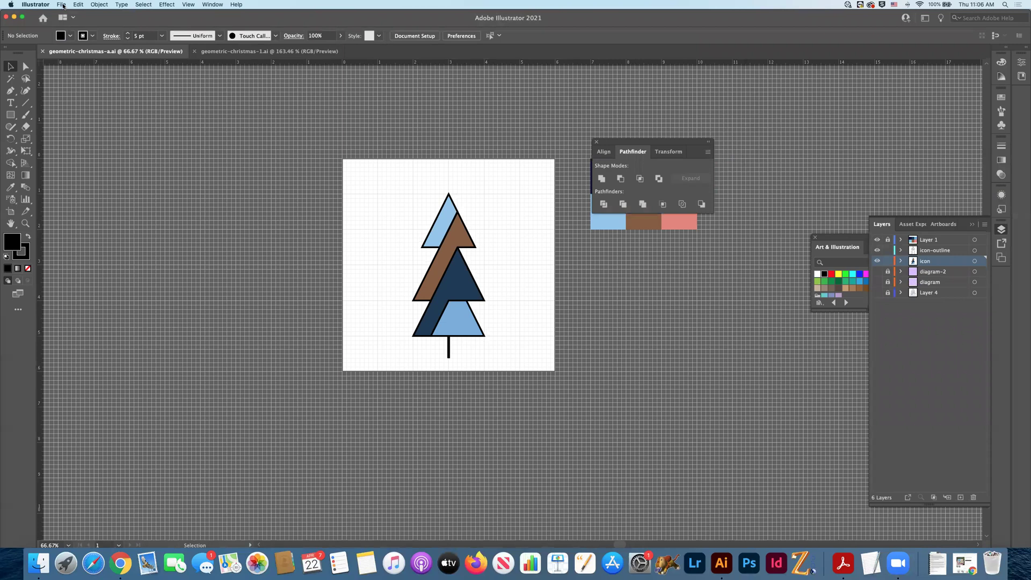
Save the document under the new name geometric-christmas-b.ai in the assets folder, keeping the Illustrator 2020 version and default options.
left_click(62, 5)
left_click(363, 123)
left_click(68, 5)
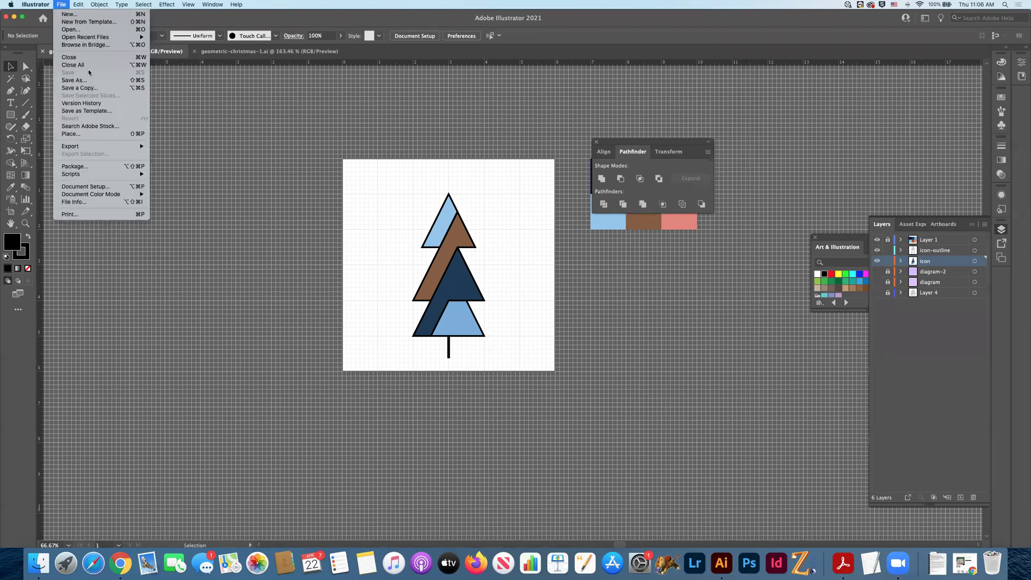
left_click(74, 80)
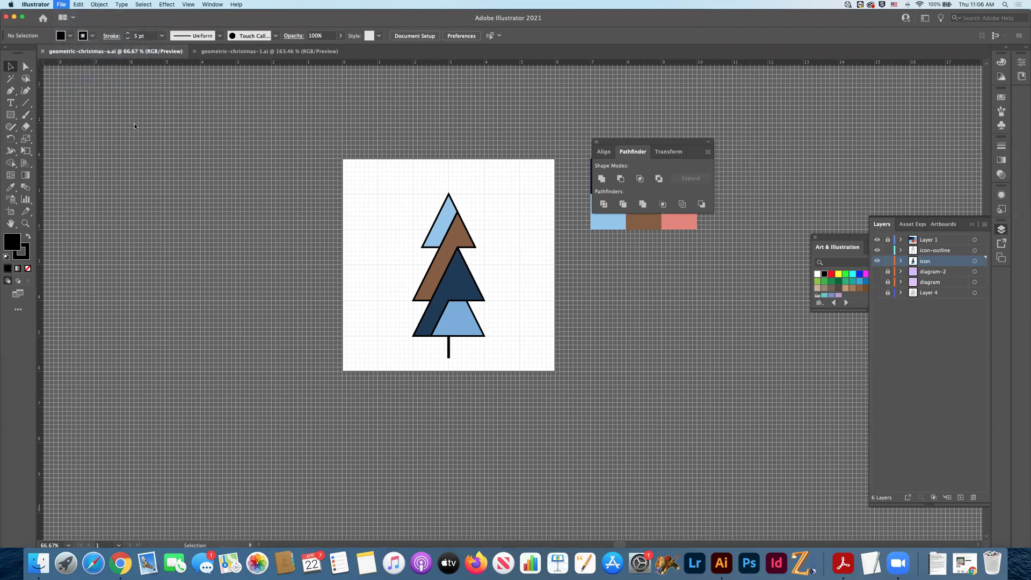
left_click(541, 116)
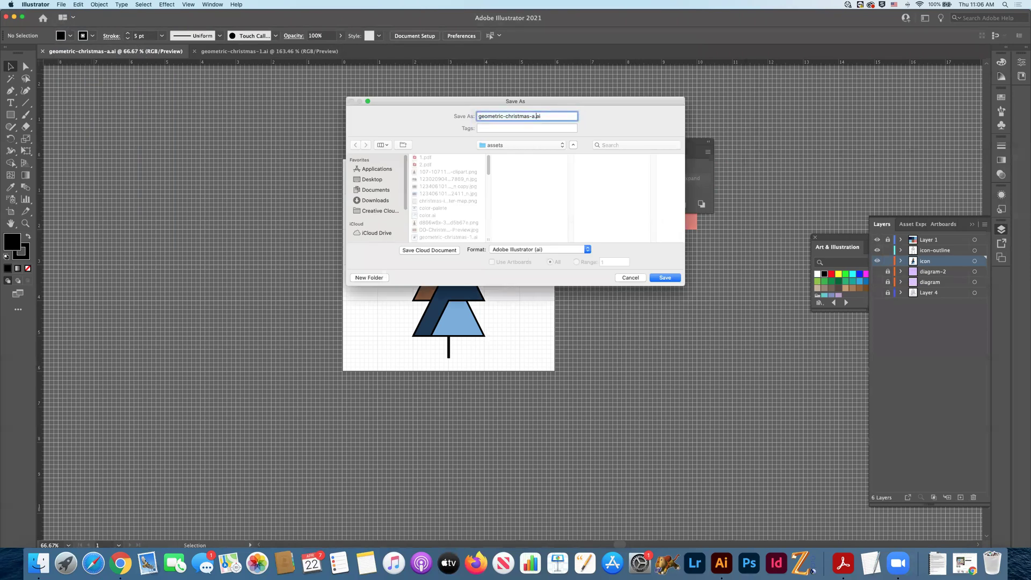
key("BackSpace")
type("b")
mouse_move(488, 165)
left_mouse_down()
mouse_move(490, 190)
mouse_move(488, 180)
left_mouse_up()
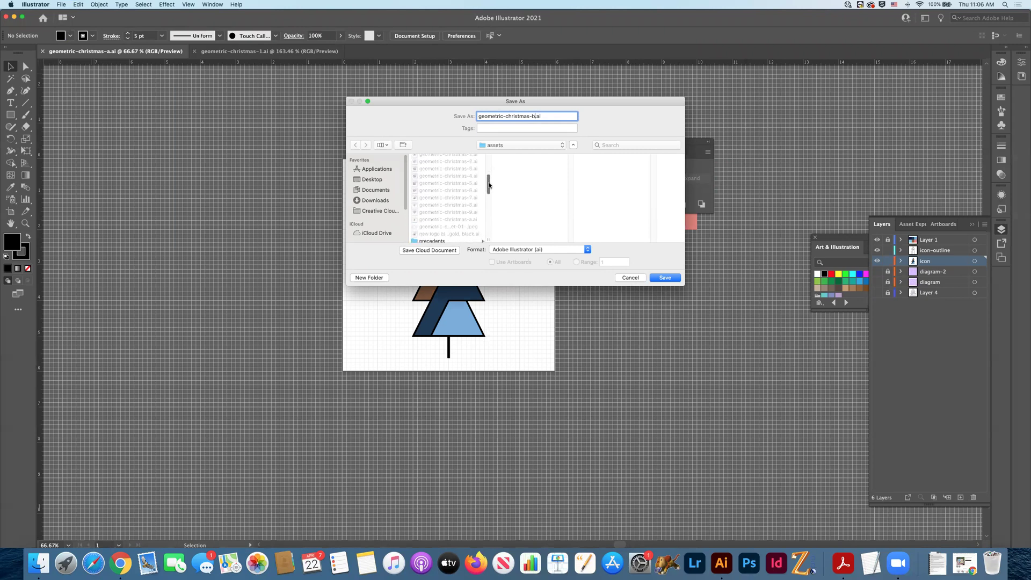
left_click(663, 279)
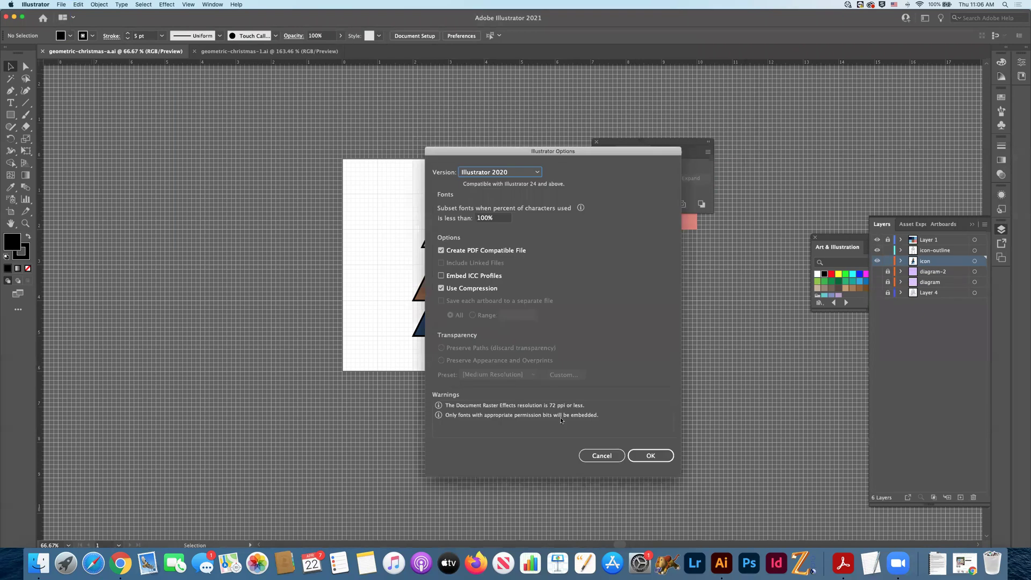
left_click(658, 455)
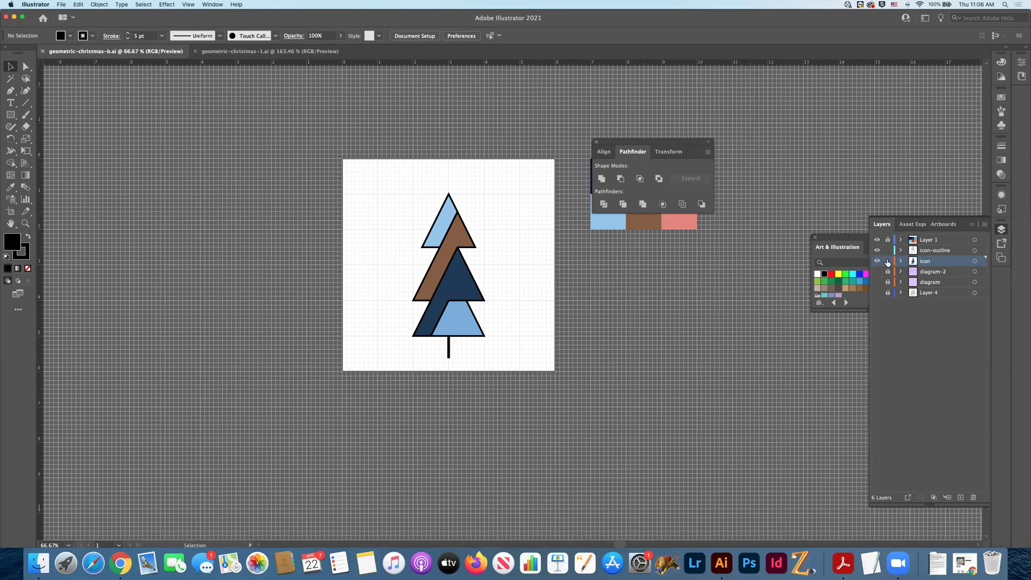
Delete the whole tree artwork with its outline and trunk, and show the diagram-2 triangle grid layer.
left_click_drag(369, 192, 539, 377)
key("Delete")
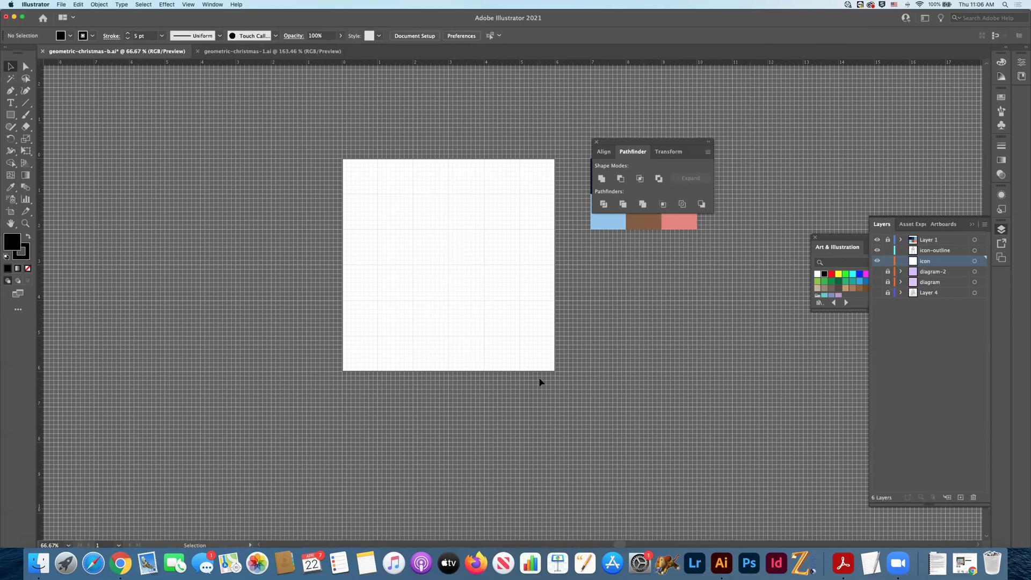
left_click(877, 271)
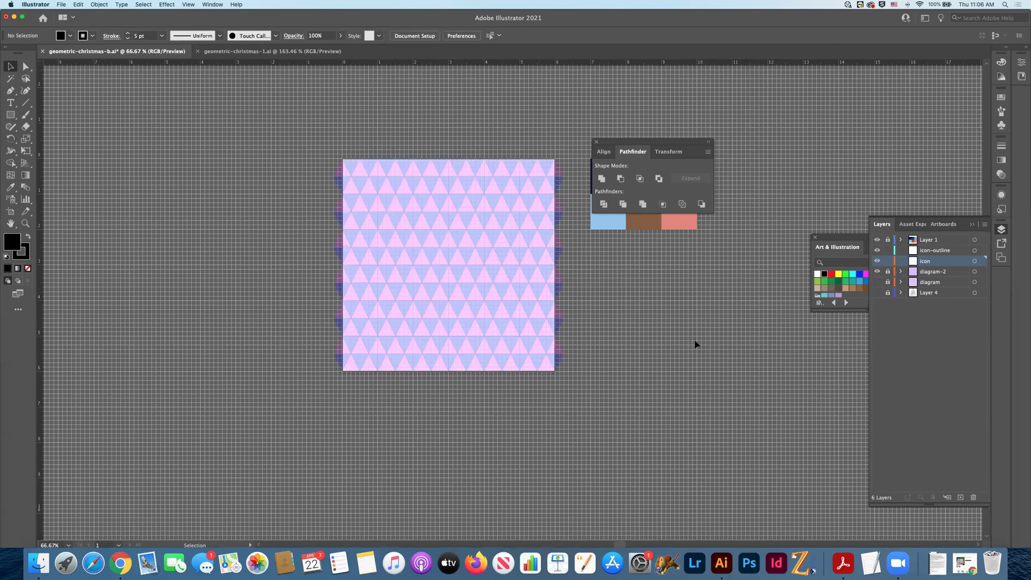
Unlock and show Layer 4, hide all the layers above it, and delete its faded reference tree.
left_click(888, 293)
left_click(877, 293)
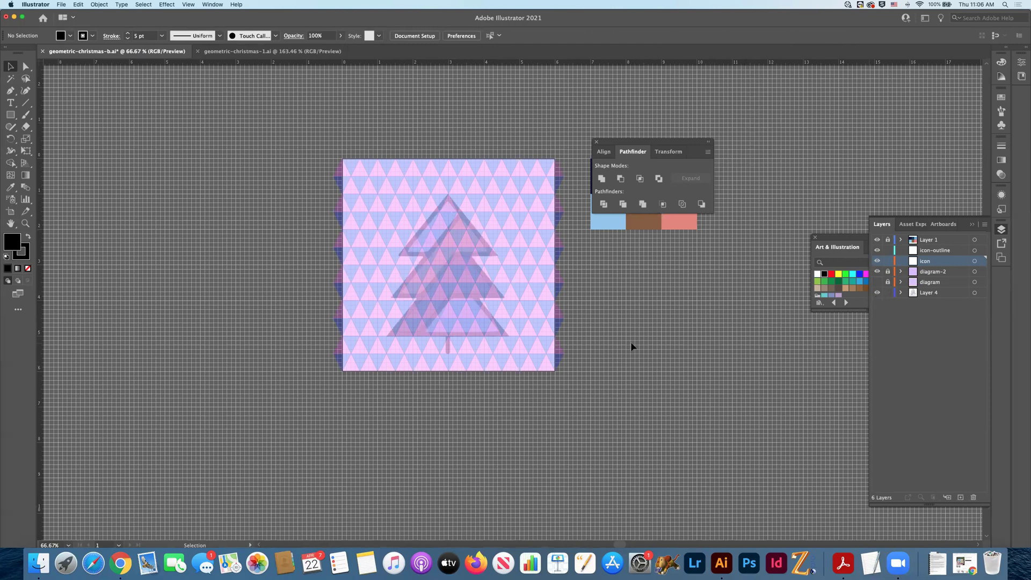
left_click_drag(877, 272, 877, 240)
left_click(499, 334)
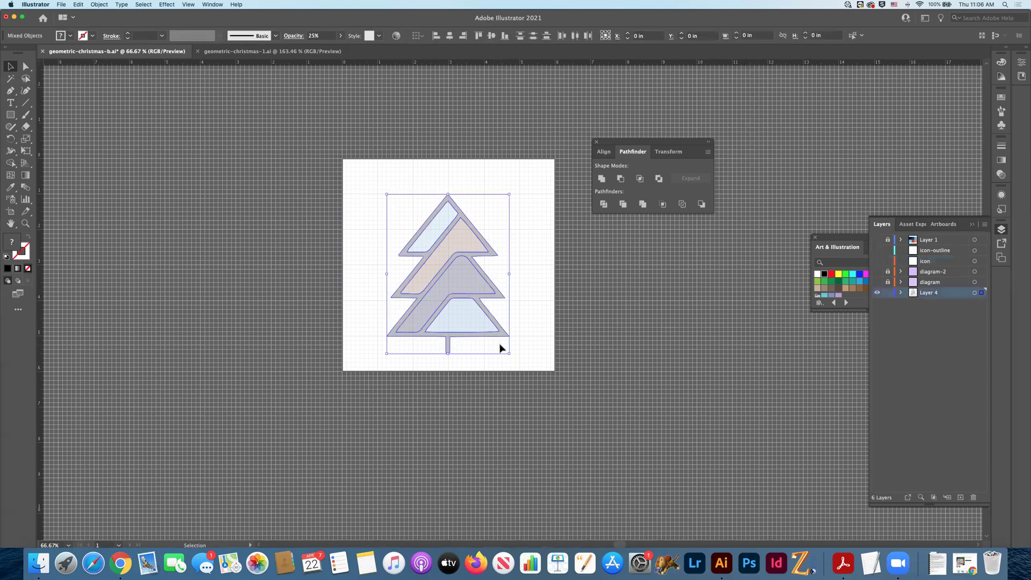
key("Delete")
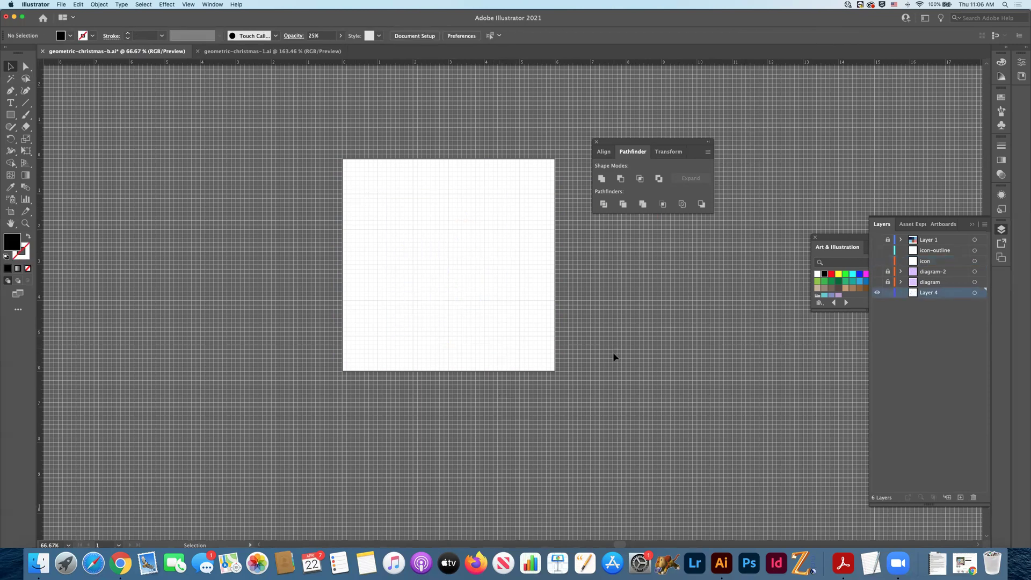
Switch to Finder, preview geometric-christmas-2.ai, and preview sample-holiday-icons.jpg in the provided-assets folder for icon ideas.
key("super+Tab")
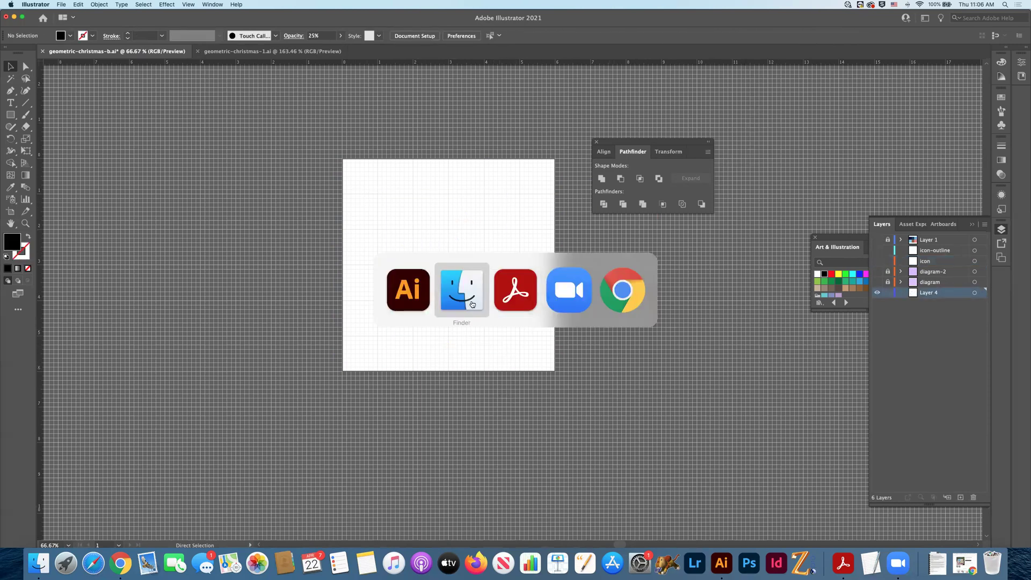
left_click(895, 99)
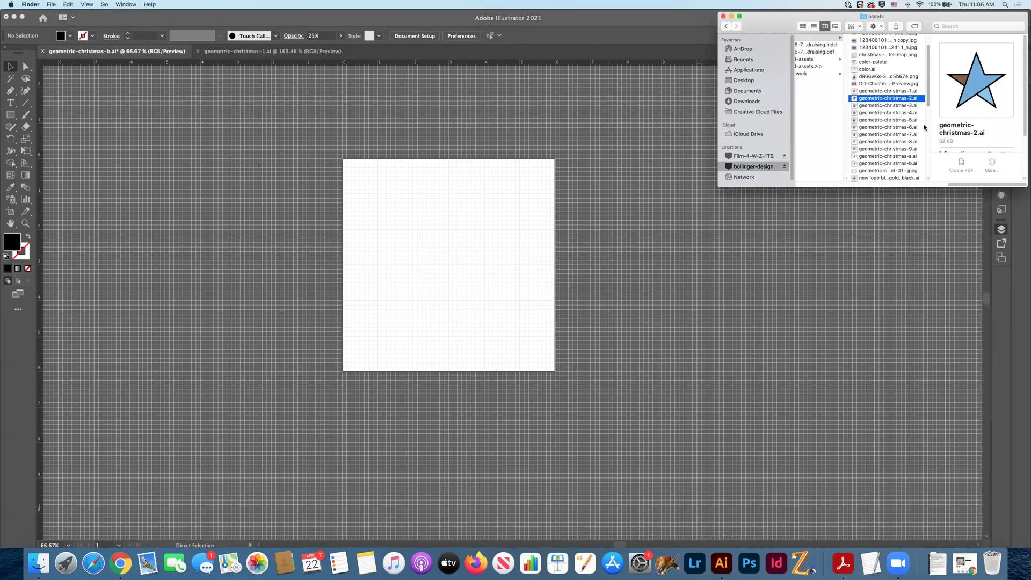
scroll(902, 108, "down", 2)
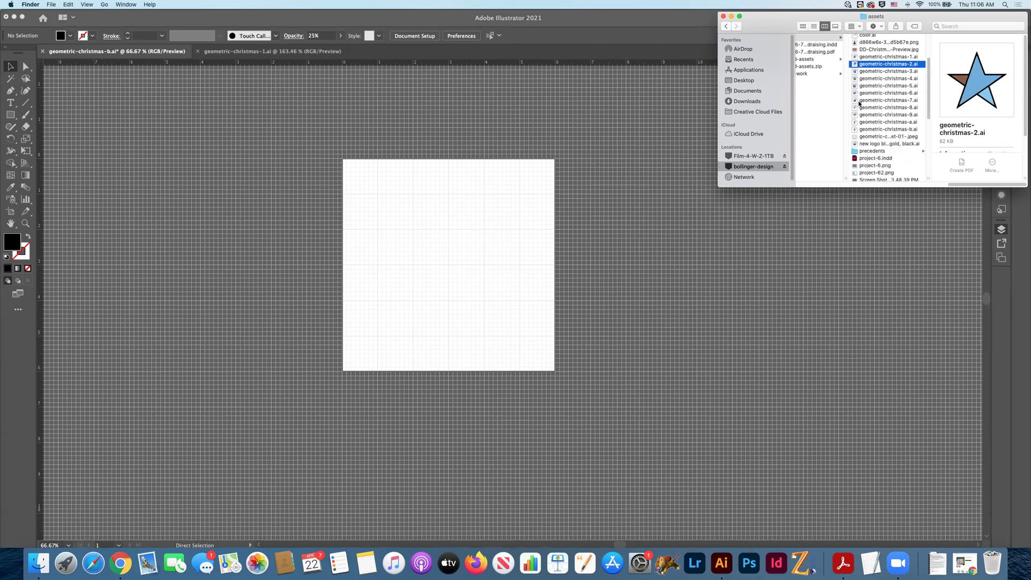
scroll(860, 81, "left", 3)
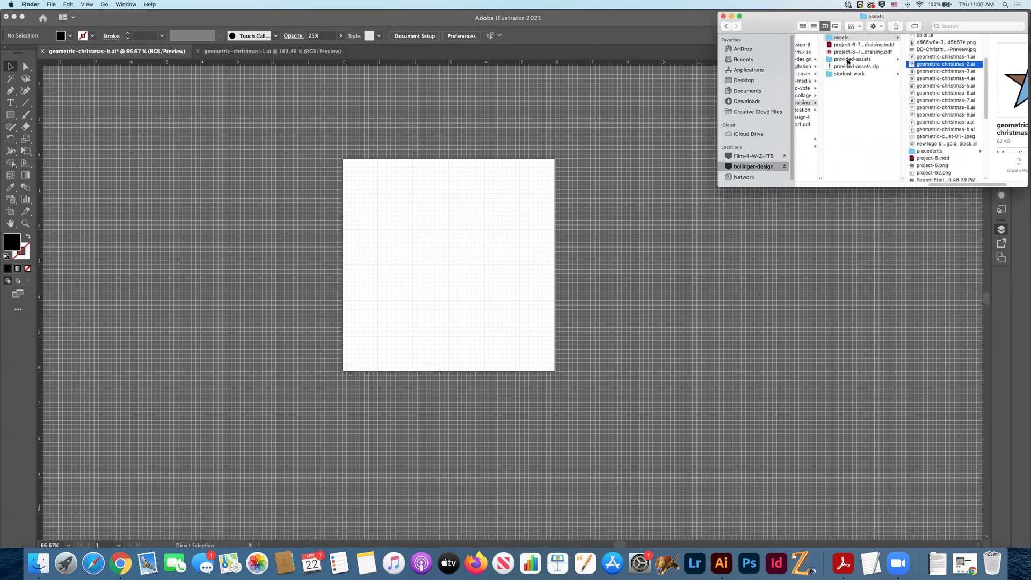
left_click(848, 60)
left_click(924, 67)
left_click(902, 74)
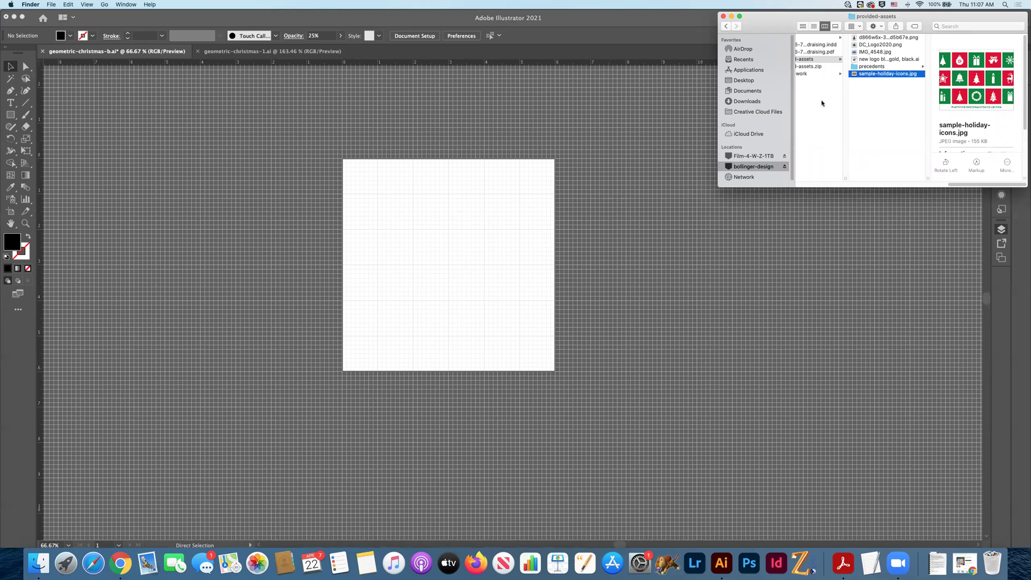
Browse to the project's assets folder and preview the icon files geometric-christmas-1.ai through geometric-christmas-9.ai in turn.
scroll(858, 108, "left", 5)
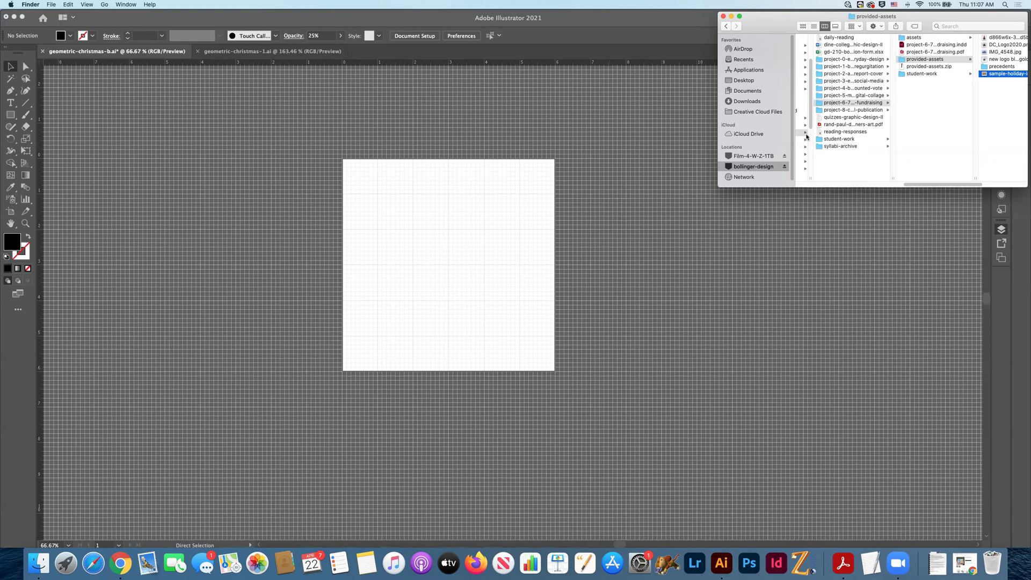
scroll(965, 81, "right", 3)
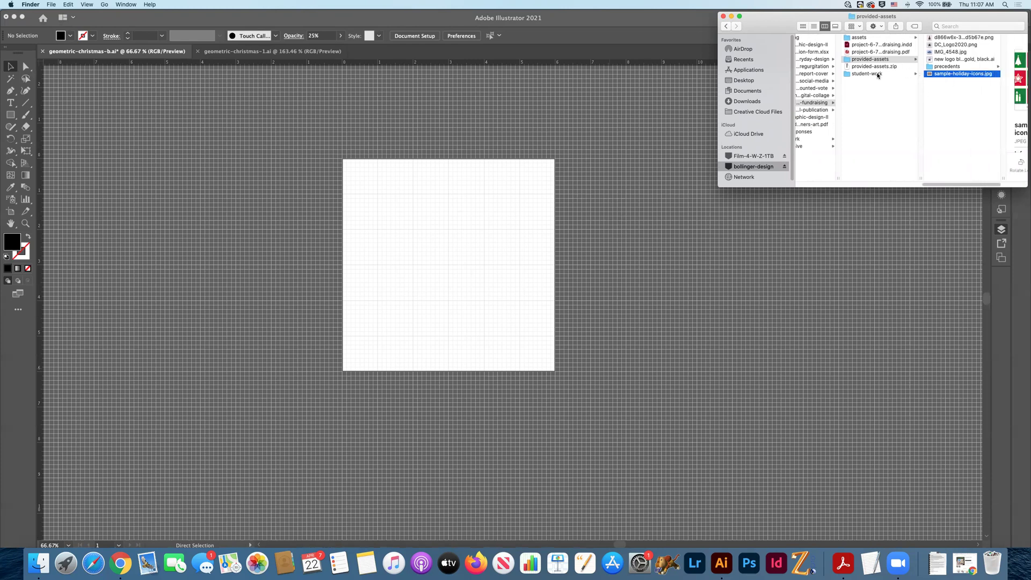
left_click(863, 38)
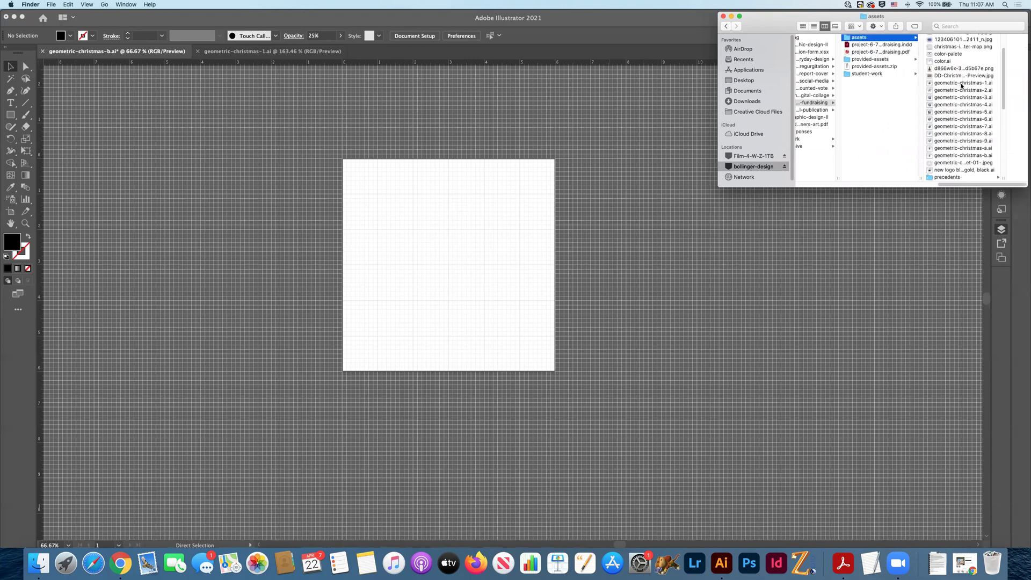
left_click(961, 83)
left_click(910, 83)
left_click(906, 90)
left_click(905, 97)
left_click(904, 104)
left_click(907, 111)
left_click(907, 119)
left_click(907, 127)
left_click(908, 133)
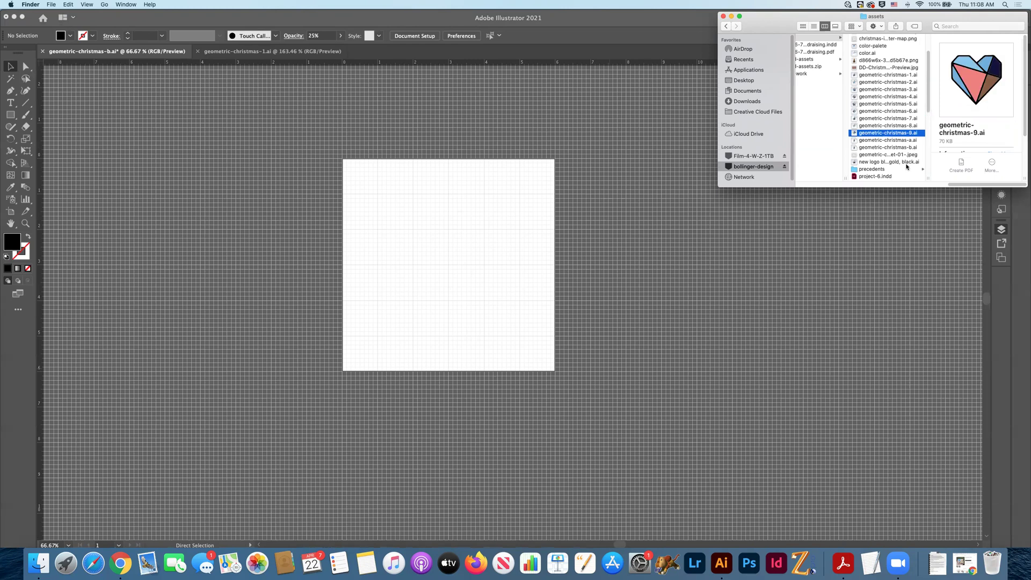
Compare the tree icon previews of geometric-christmas-a.ai and geometric-christmas-1.ai in the assets folder.
left_click(907, 141)
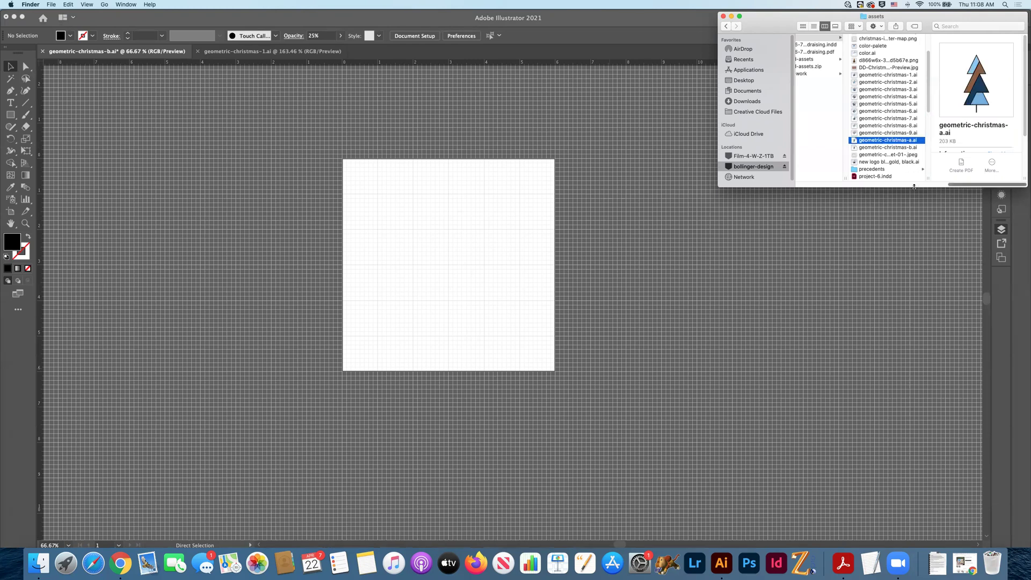
left_click(892, 75)
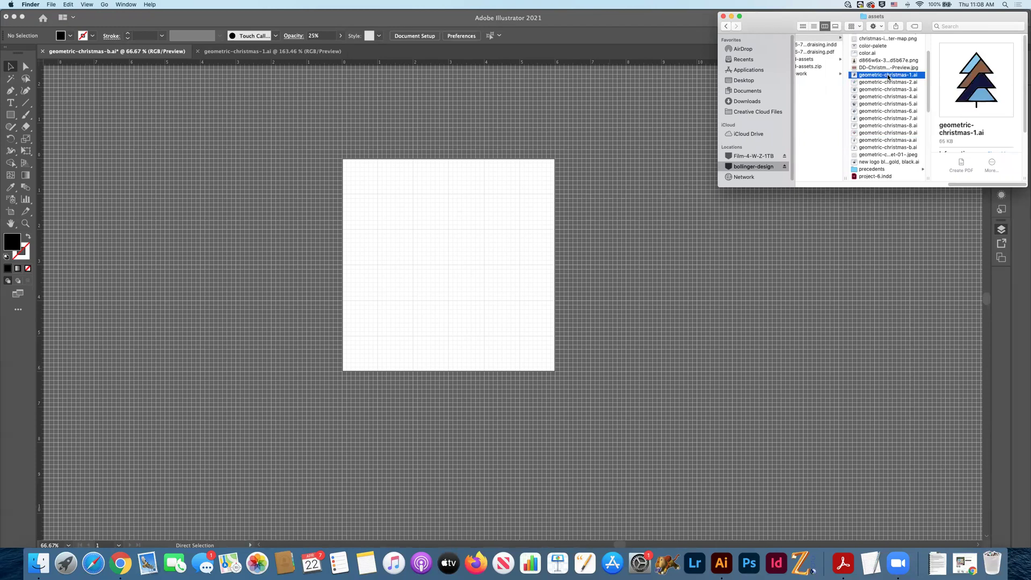
left_click(907, 140)
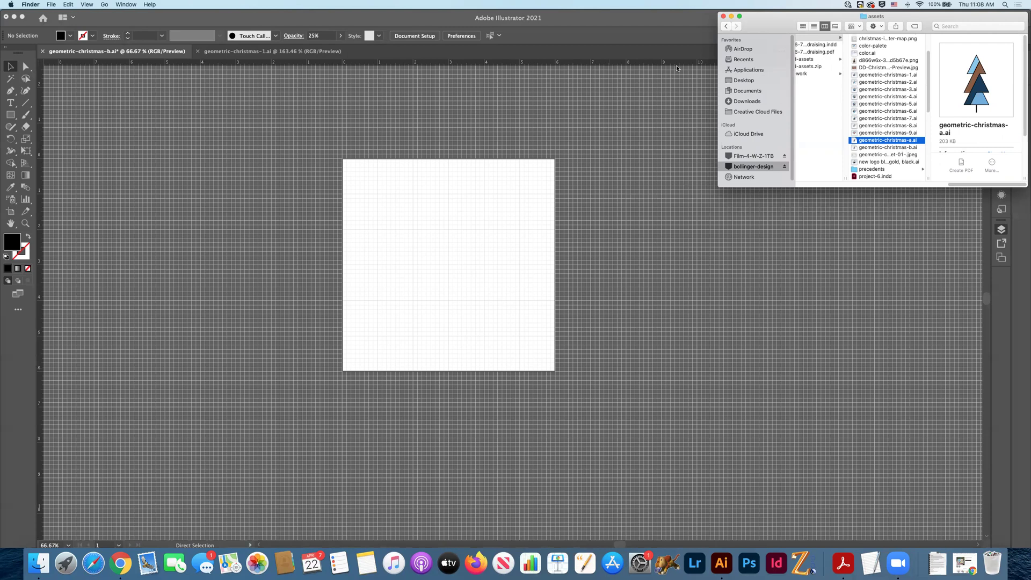
left_click(908, 105)
left_click(904, 97)
key("Up")
key("Up")
key("Up")
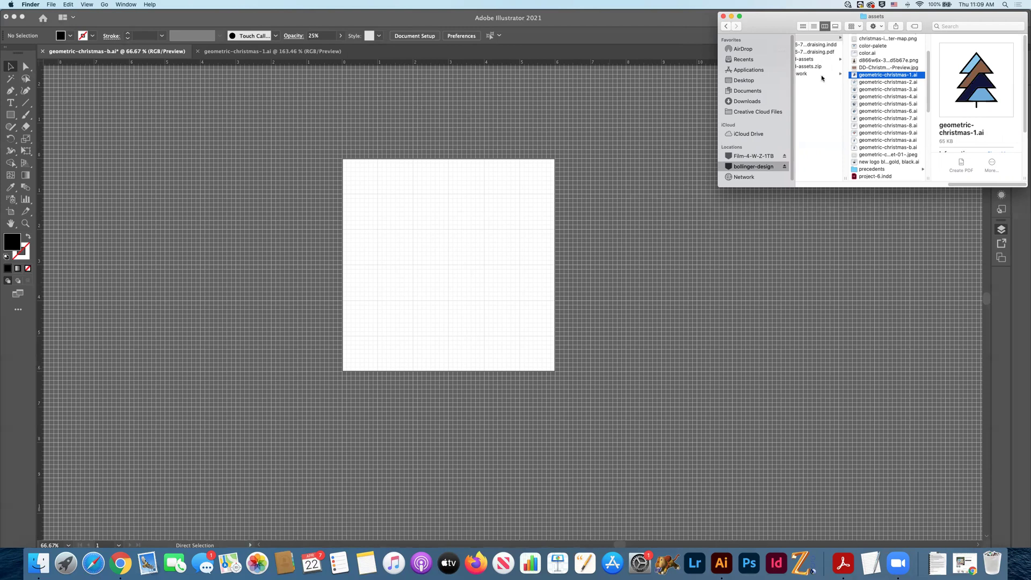
Open project-6-7-postcard-holiday-fundraising.pdf in Acrobat, examine the icons on the "Example, Fundraising Postcard" page, and switch back to Illustrator.
scroll(824, 76, "left", 3)
double_click(842, 52)
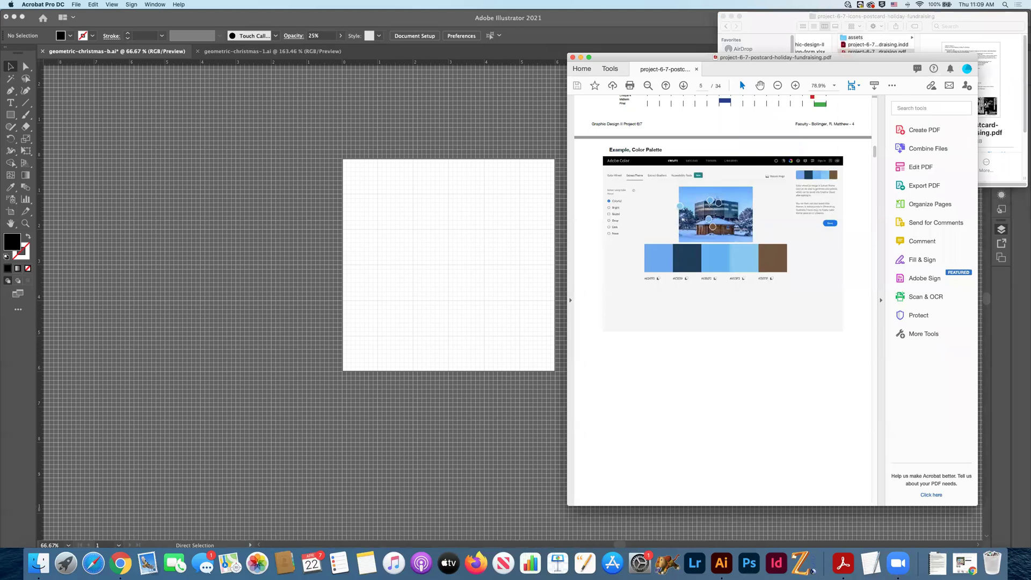
scroll(704, 188, "down", 5)
scroll(711, 207, "down", 10)
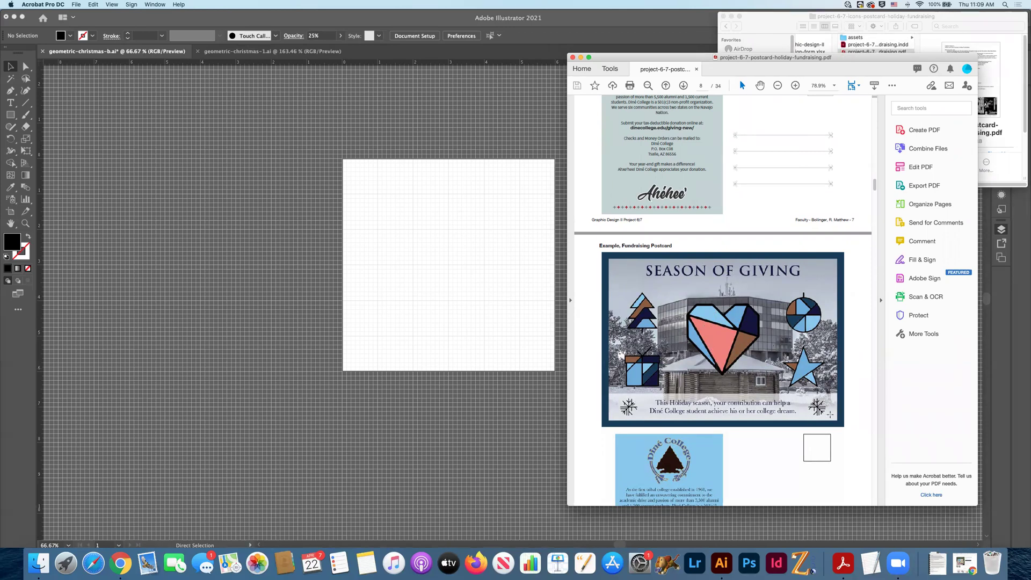
scroll(733, 364, "down", 1)
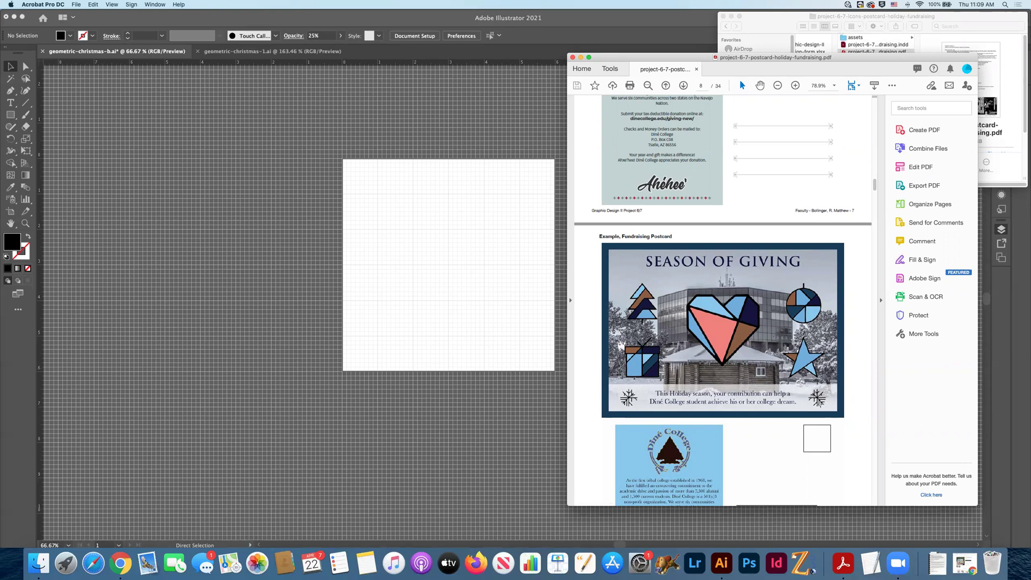
scroll(820, 404, "down", 5)
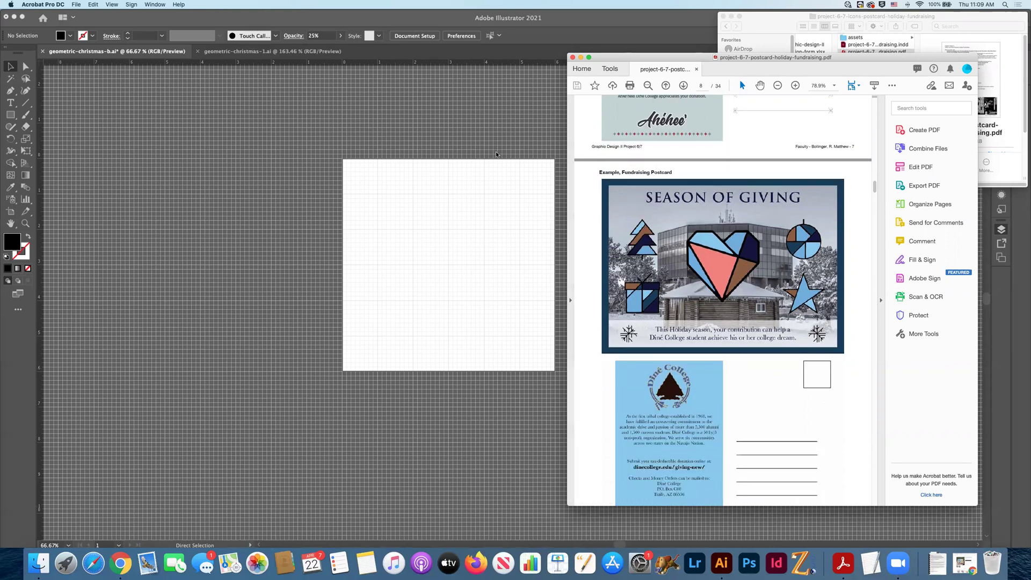
left_click(487, 139)
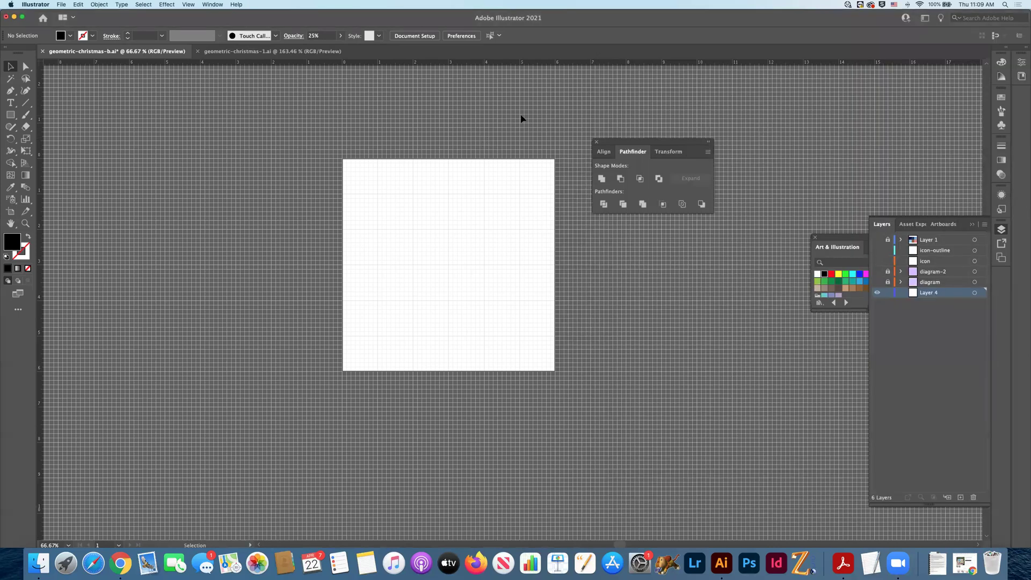